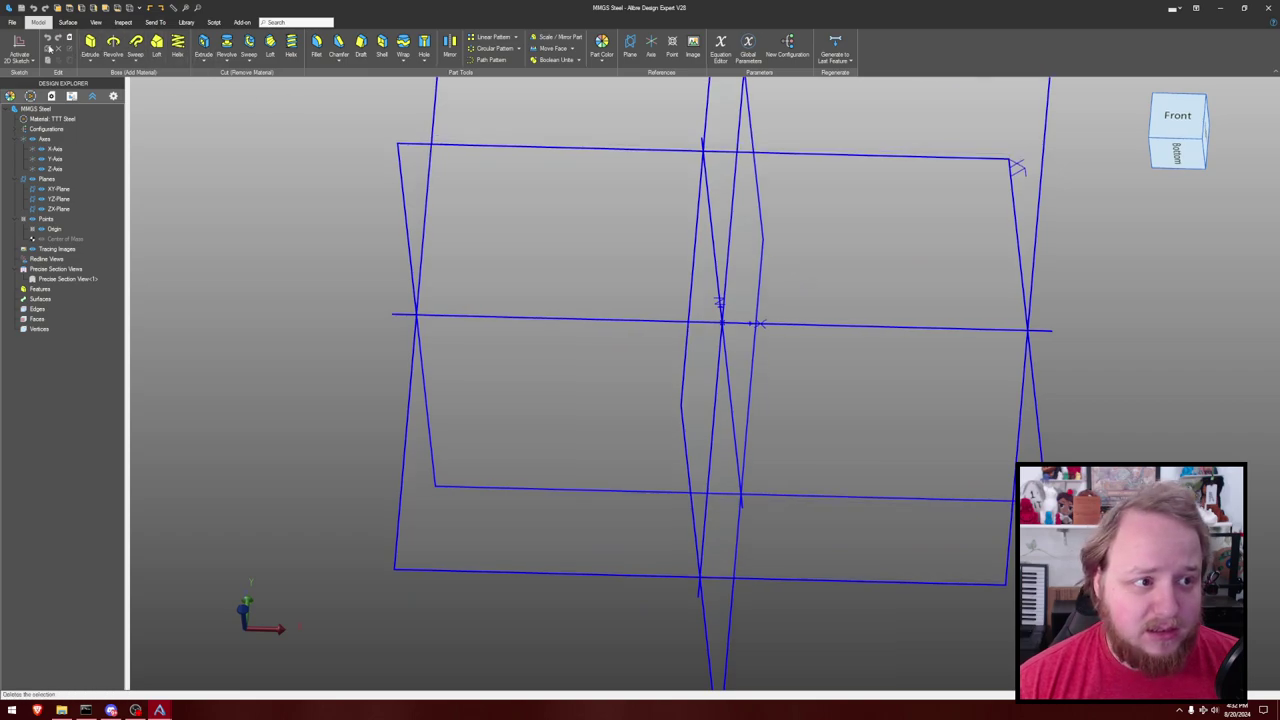
Start a sketch on the XY plane and draw a downward-bulging centre-point arc centred on the origin.
left_click(25, 45)
left_click(1037, 155)
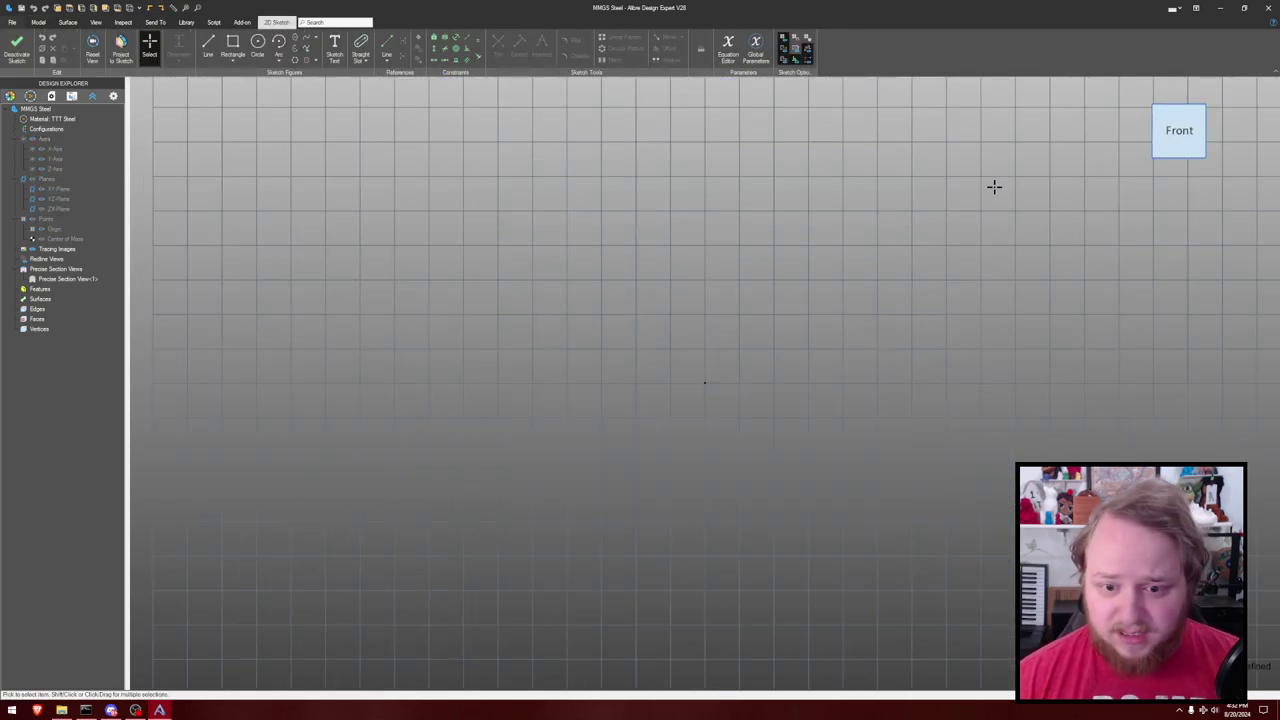
left_click(278, 41)
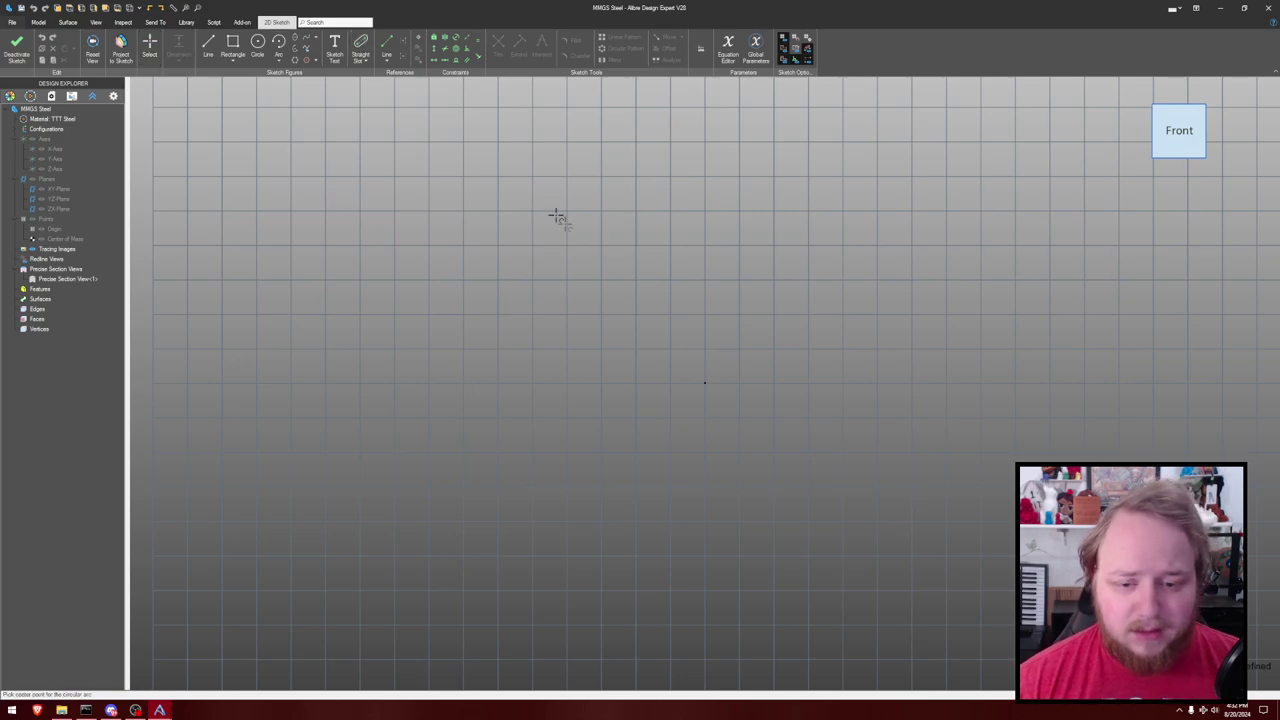
left_click(704, 384)
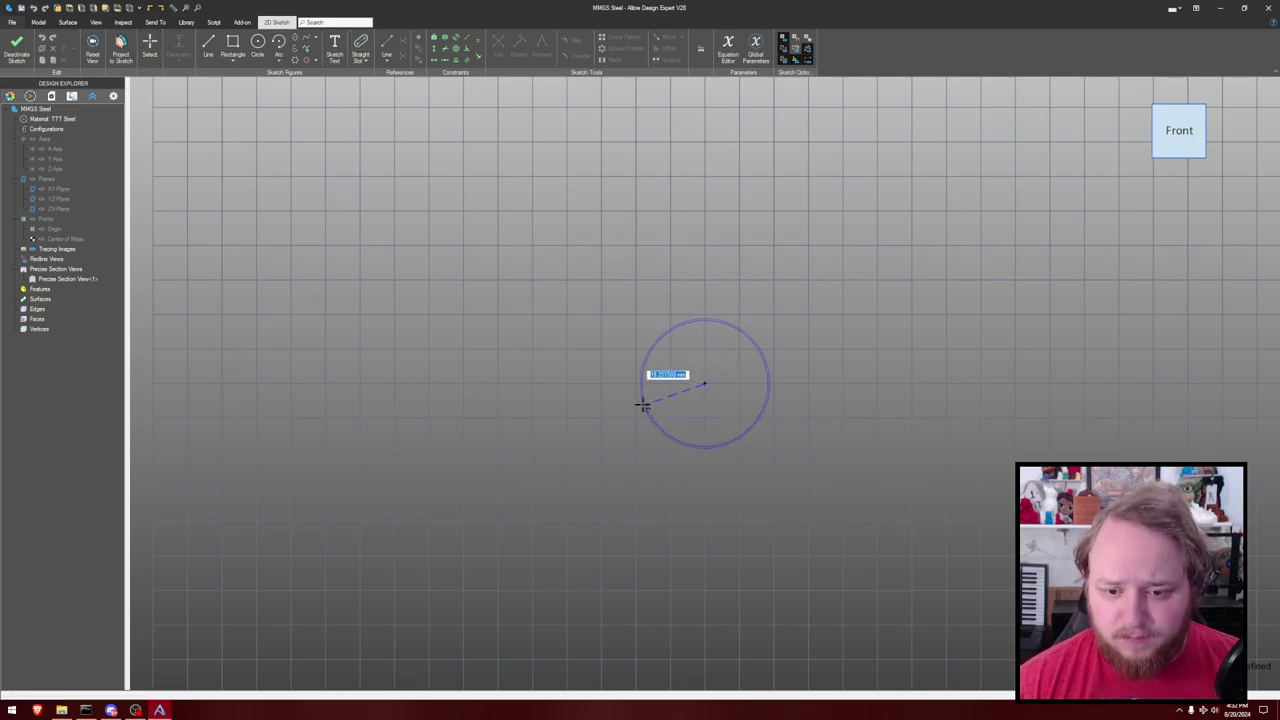
left_click(622, 410)
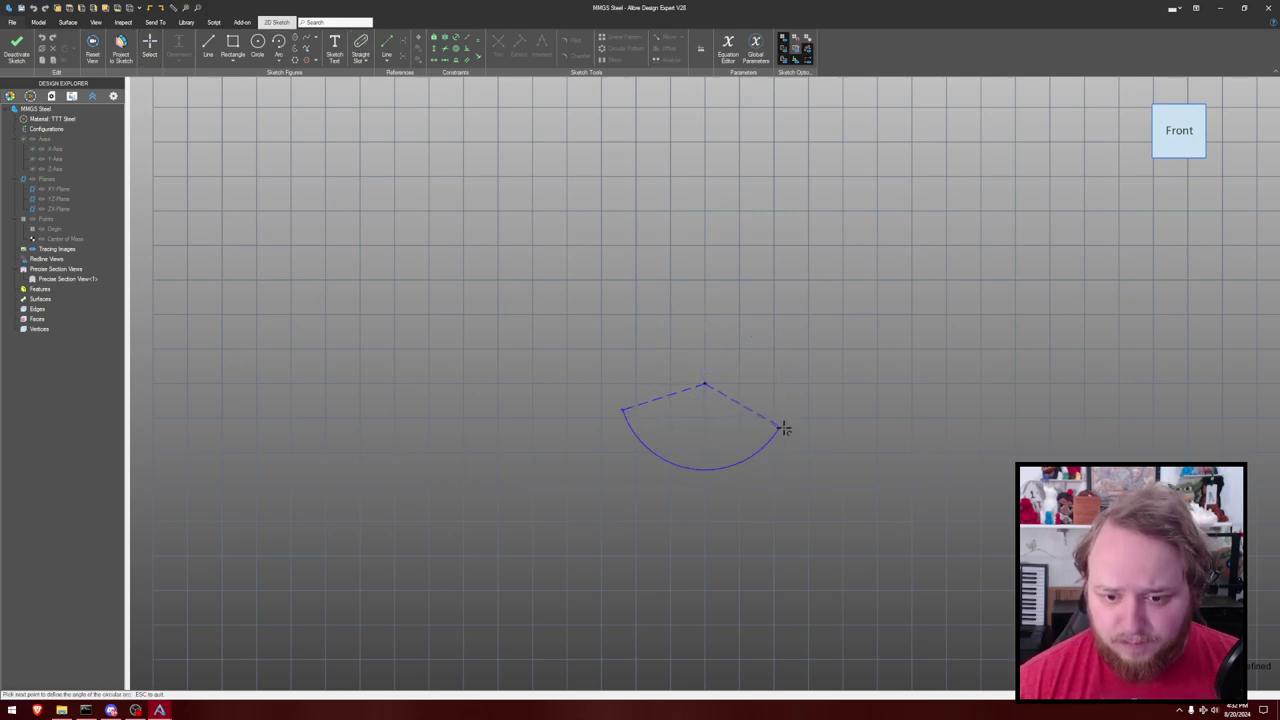
left_click(784, 418)
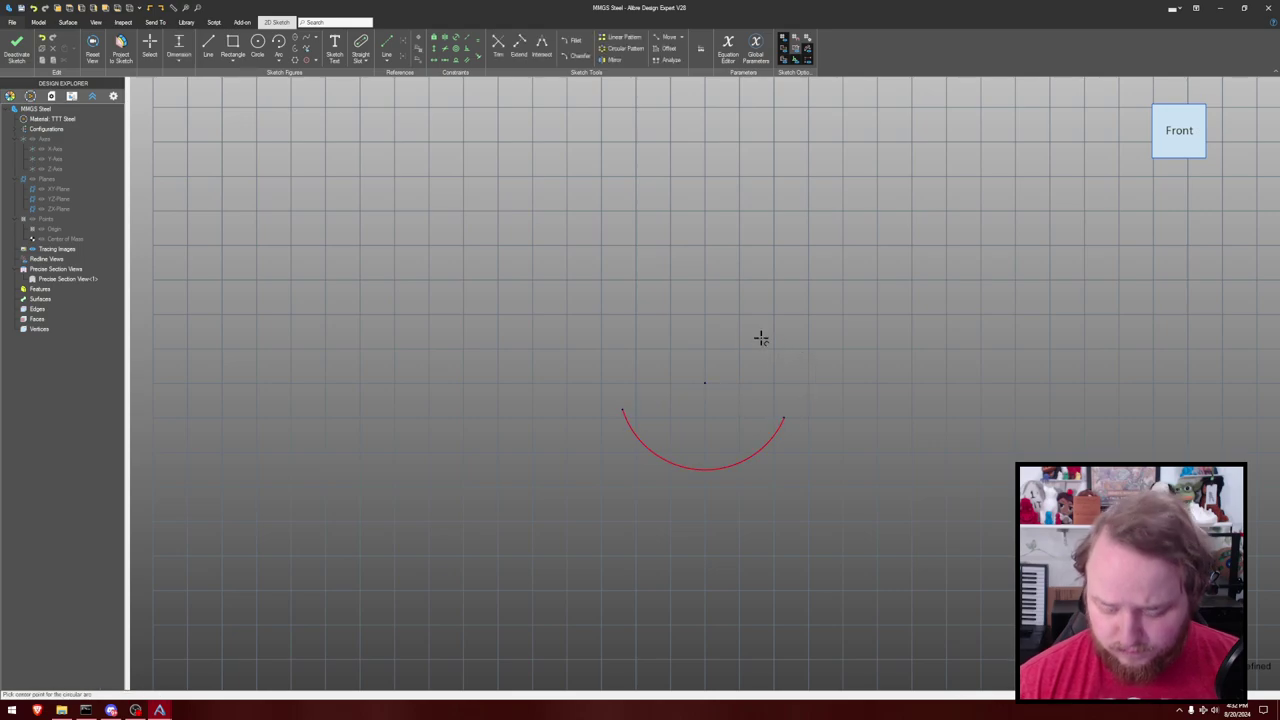
Draw a small upward-bulging arc centred above the origin and constrain its two endpoints horizontally to each other.
left_click(704, 226)
left_click(685, 206)
left_click(723, 206)
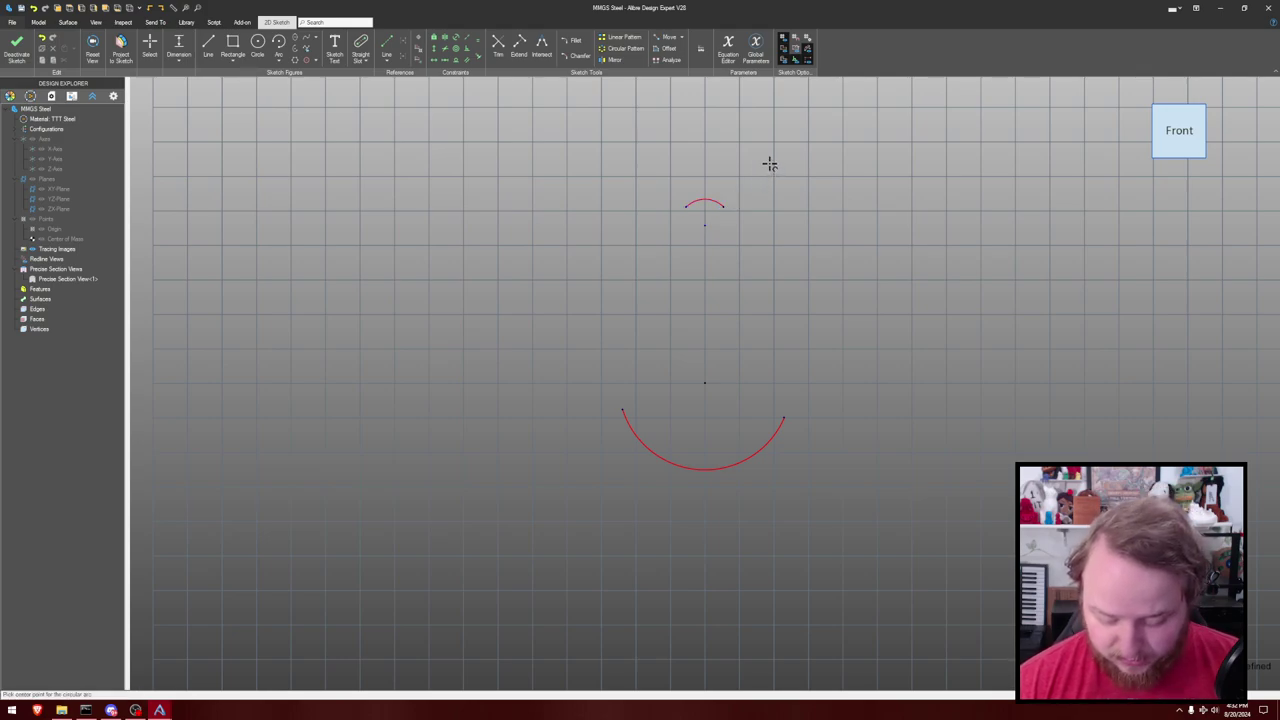
key("h")
left_click(686, 207)
left_click(723, 207)
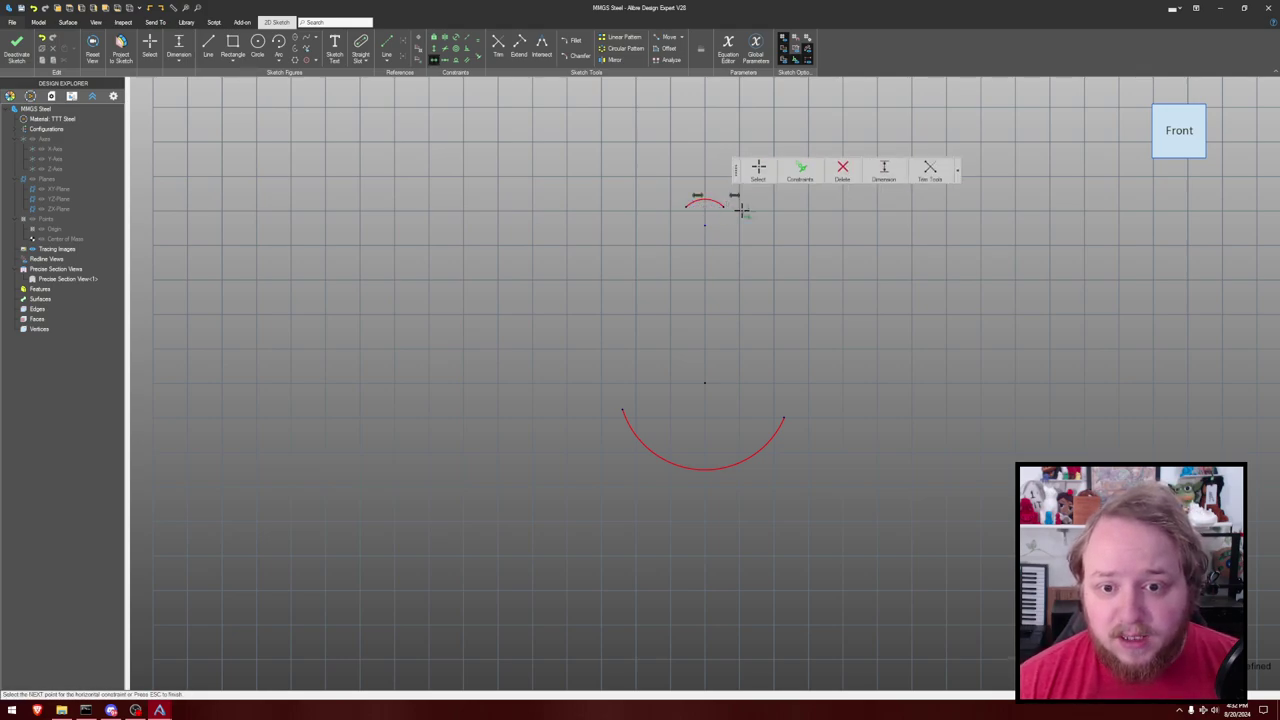
key("Escape")
Align the small upper arc's centre with the origin using a vertical constraint.
key("v")
left_click(705, 225)
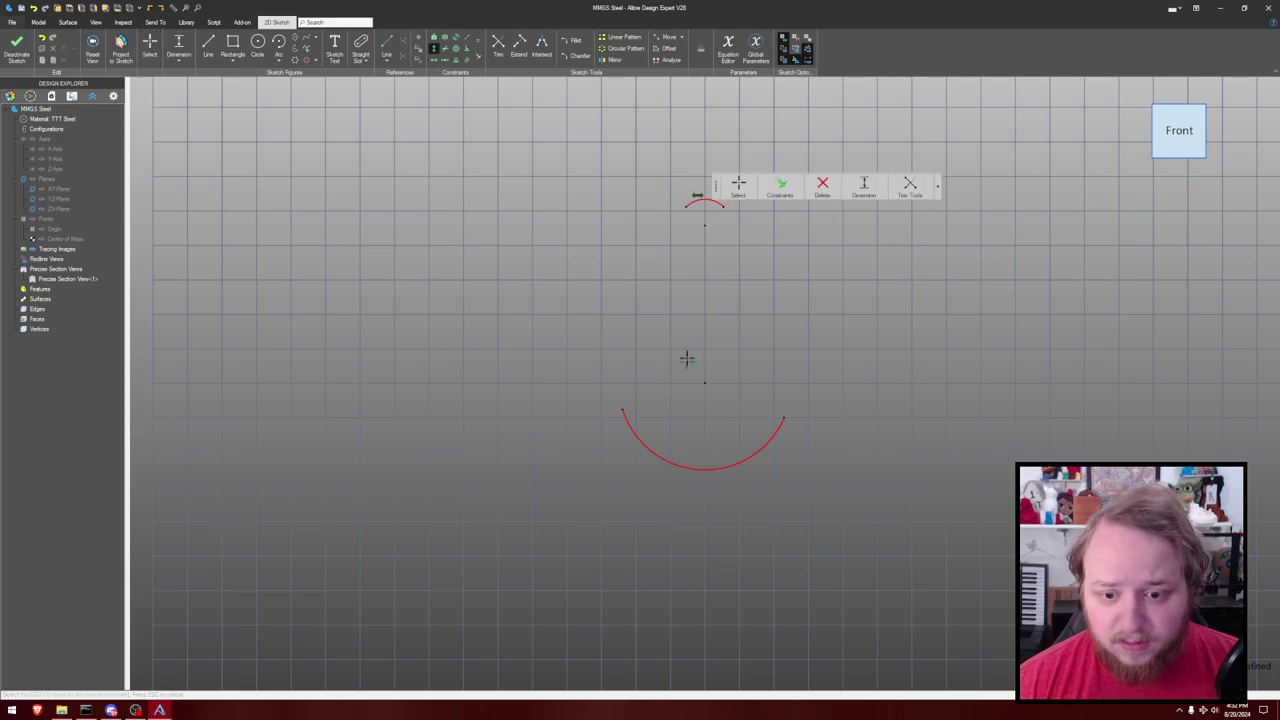
left_click(704, 382)
left_click(704, 224)
key("Escape")
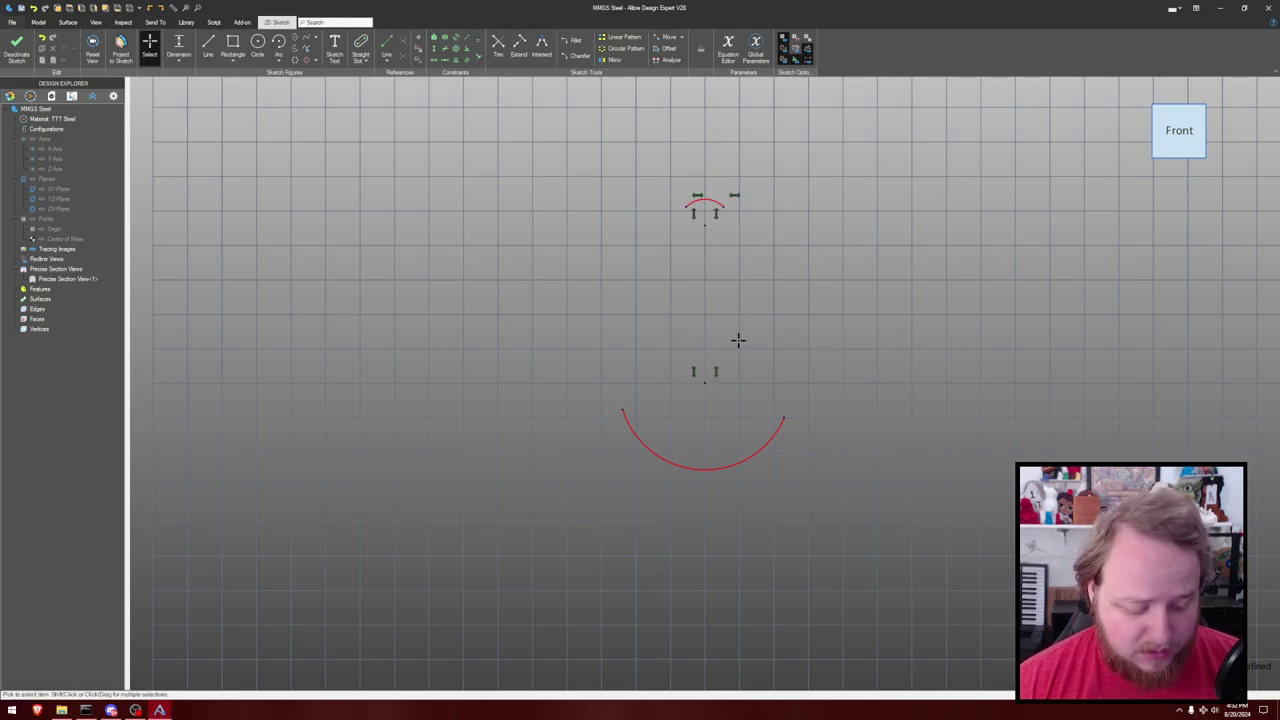
Constrain the lower arc's two endpoints horizontally to each other and pull one end outward to enlarge the arc.
key("h")
left_click(623, 410)
left_click(785, 417)
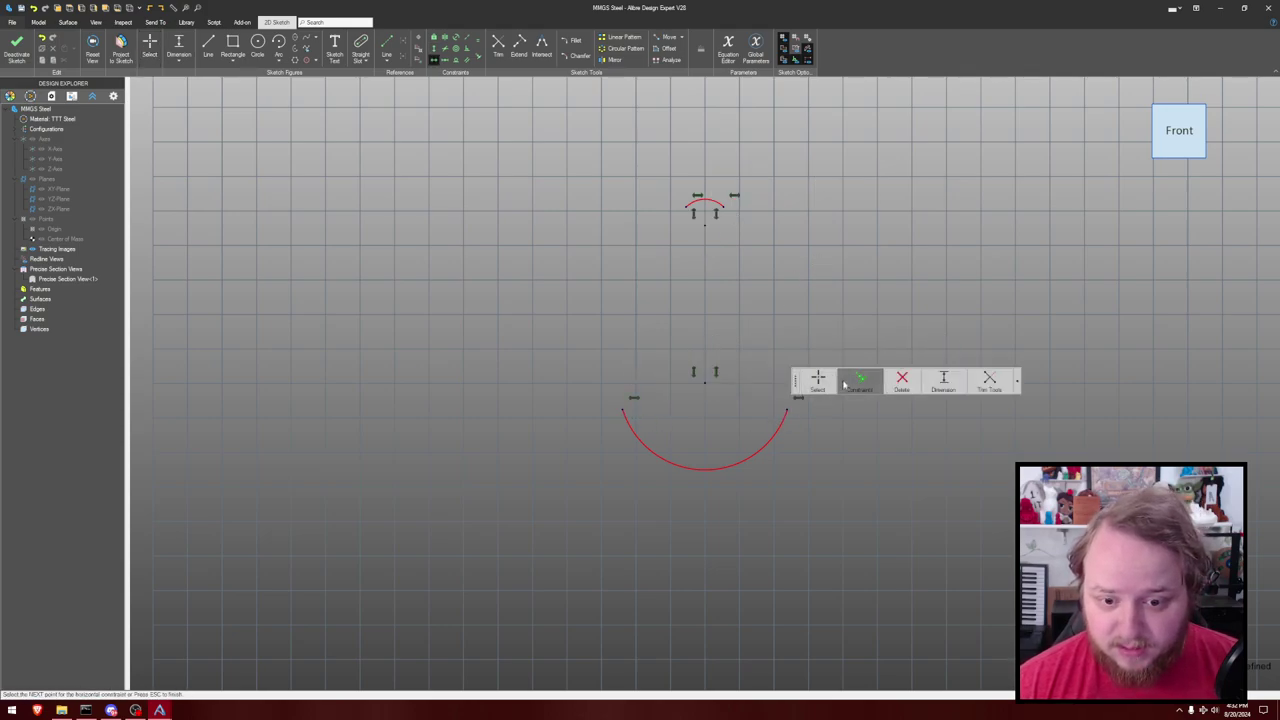
key("Escape")
mouse_move(787, 409)
left_mouse_down()
mouse_move(805, 391)
mouse_move(802, 407)
left_mouse_up()
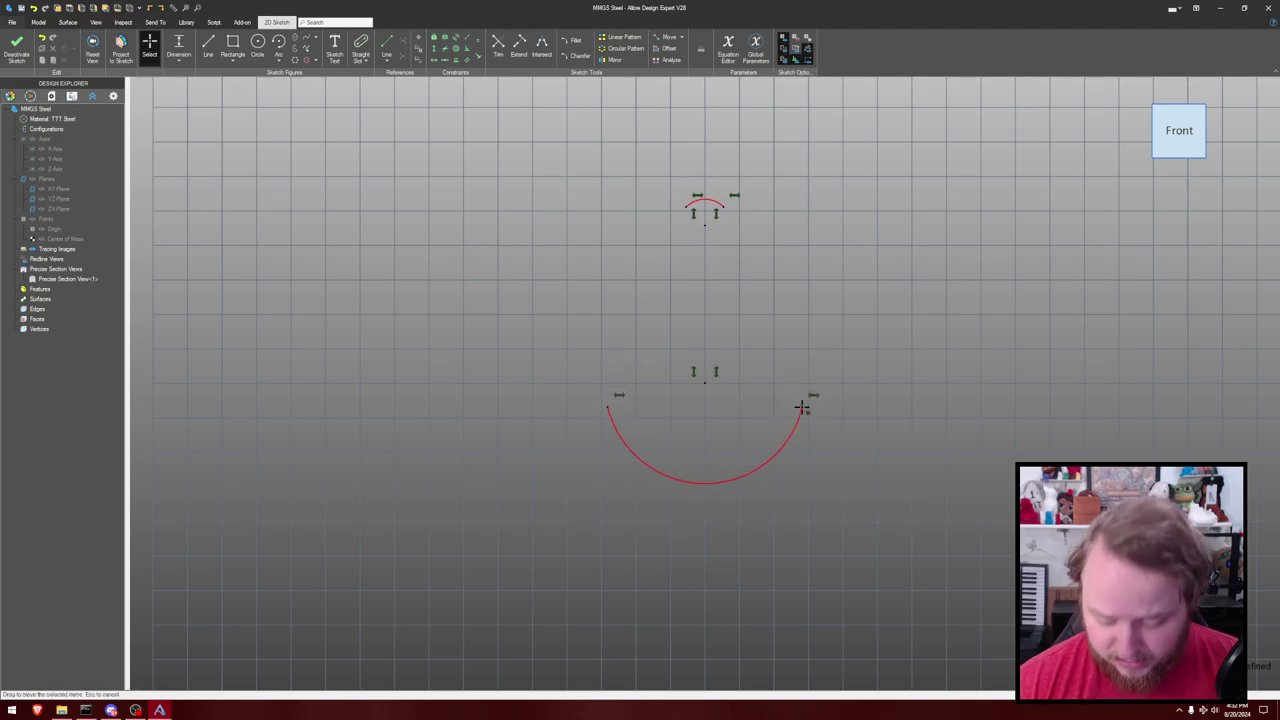
Dimension the lower arc's radius as 40 mm and the small upper arc's radius as 12 mm.
key("d")
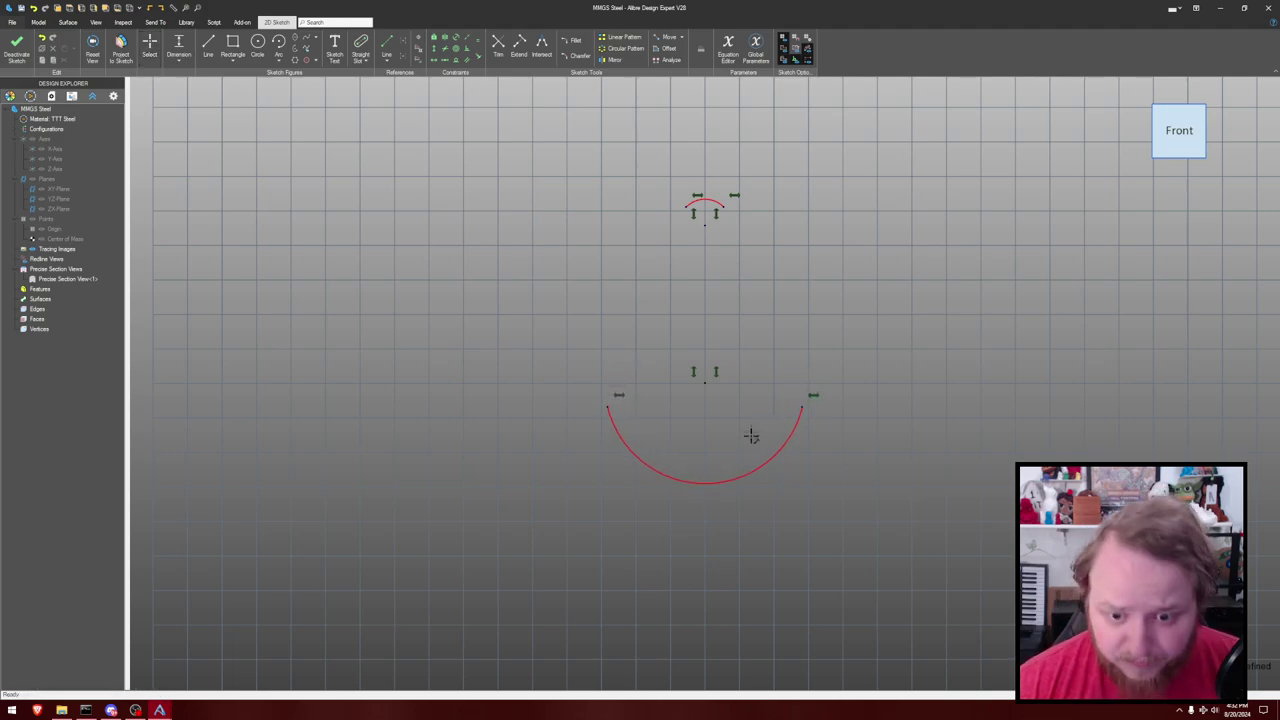
left_click(771, 466)
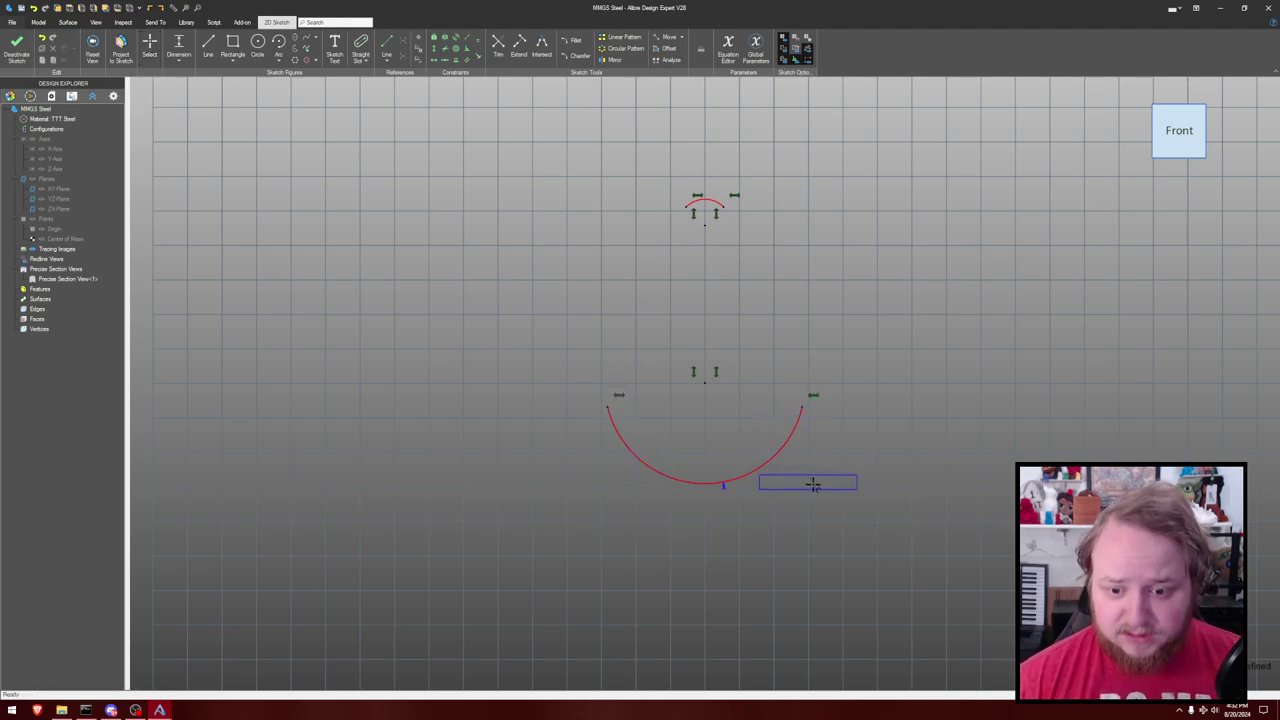
left_click(867, 511)
type("40")
key("Return")
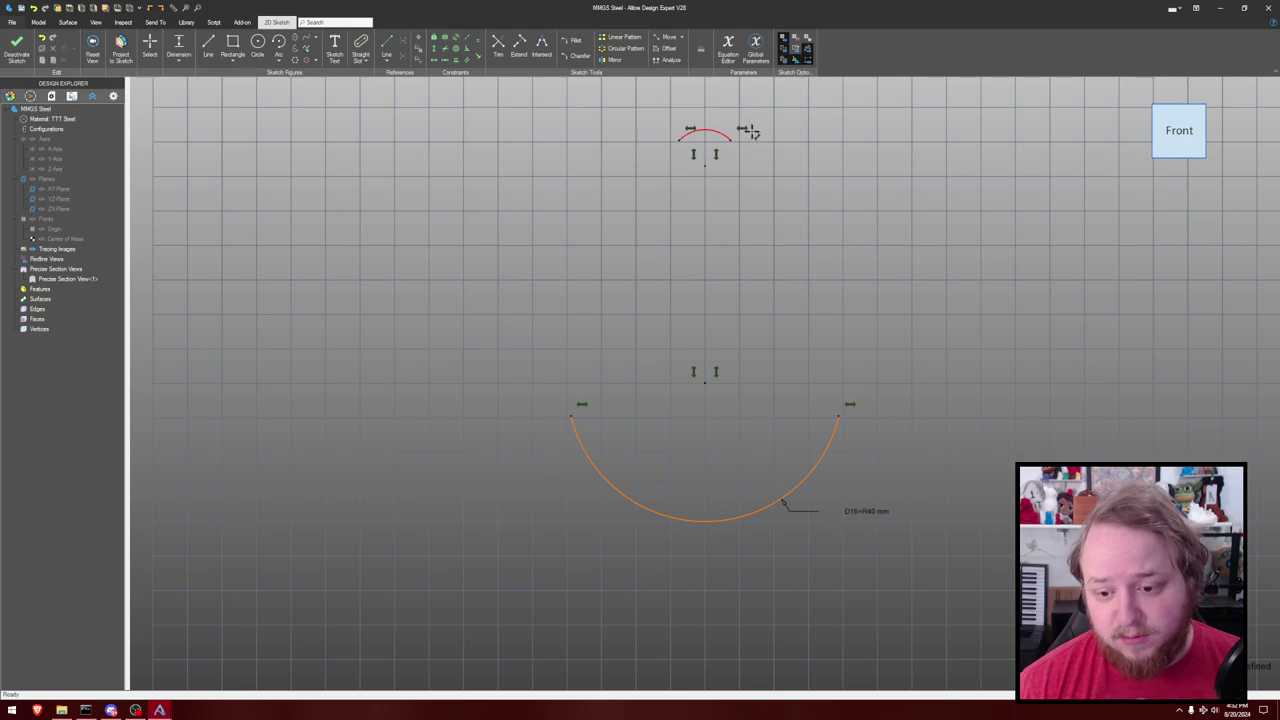
left_click(718, 136)
left_click(790, 95)
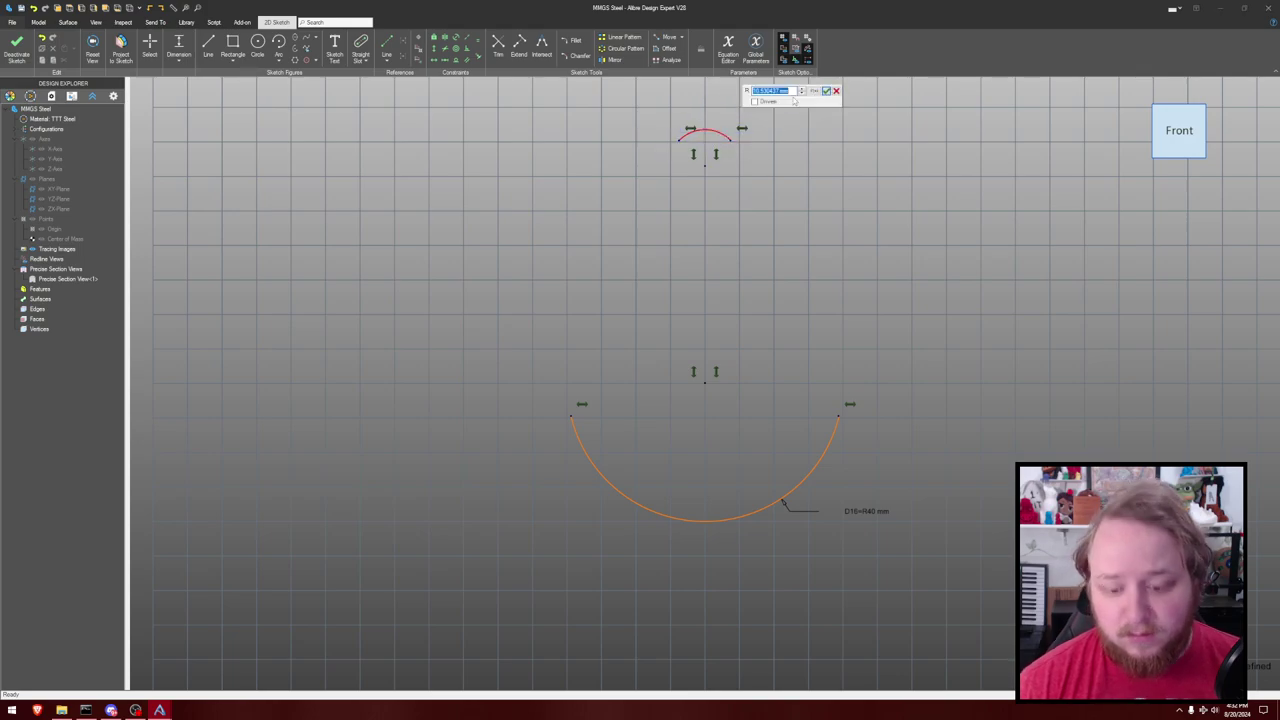
left_click(794, 92)
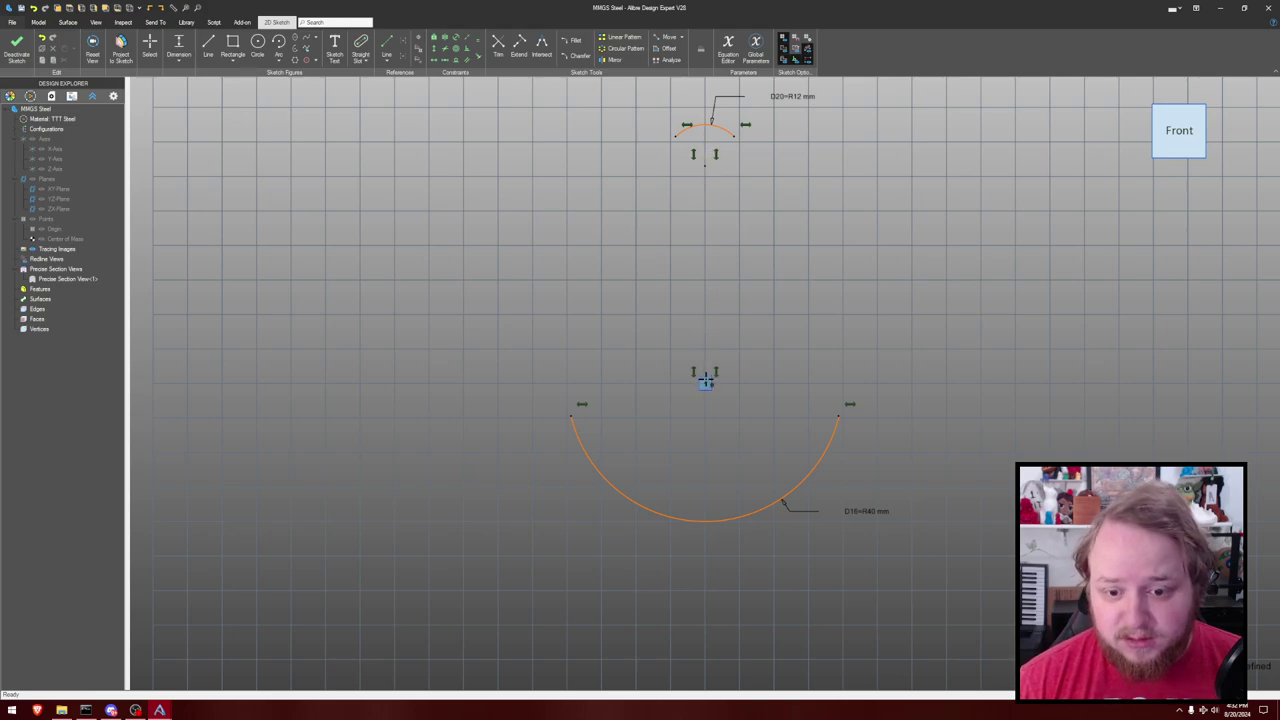
Set the vertical distance between the two arc centres to 62 mm.
left_click(705, 380)
left_click(512, 285)
type("82")
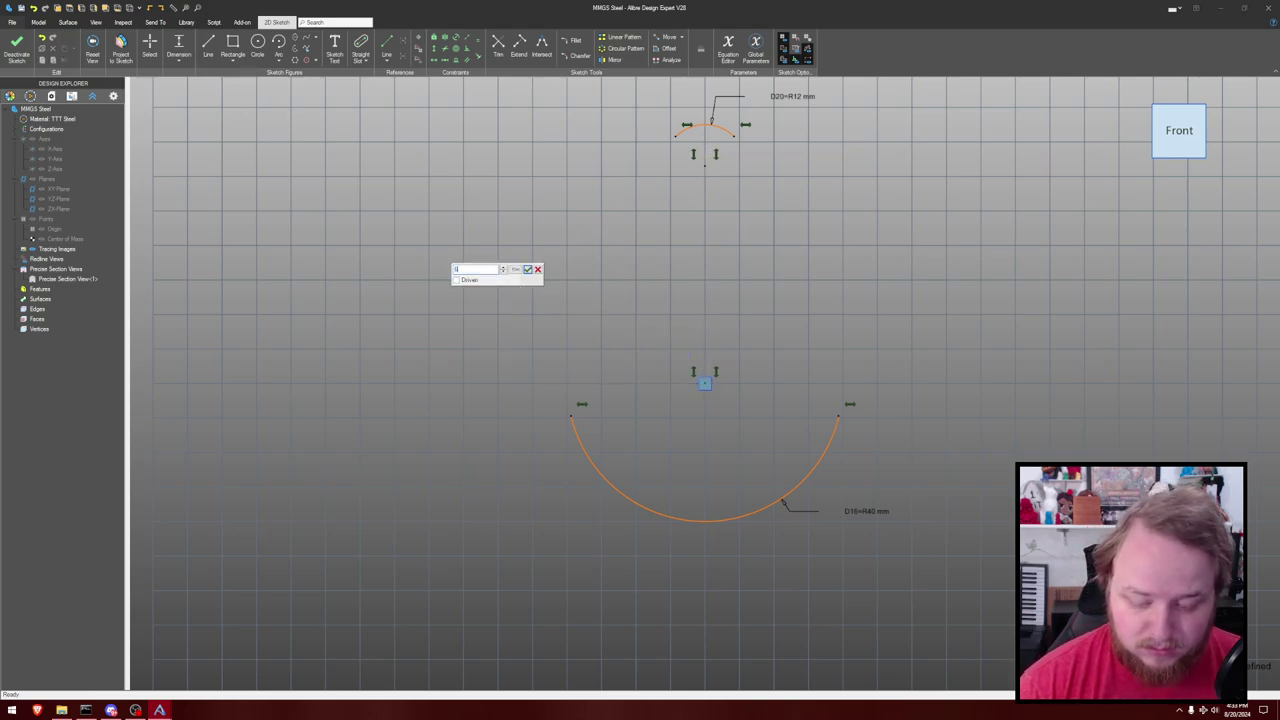
key("Return")
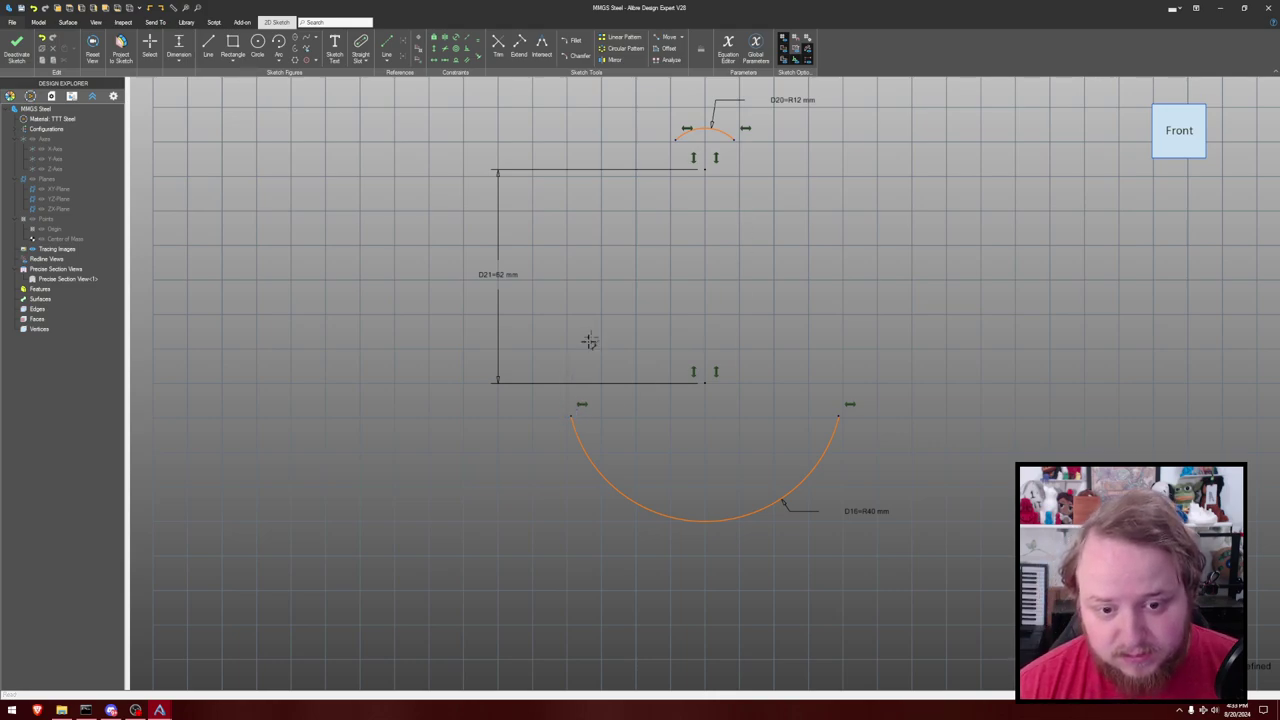
Extend the lower arc's ends above its centre and draw a three-point arc joining the left ends of the lower and upper arcs.
left_click_drag(571, 413, 566, 365)
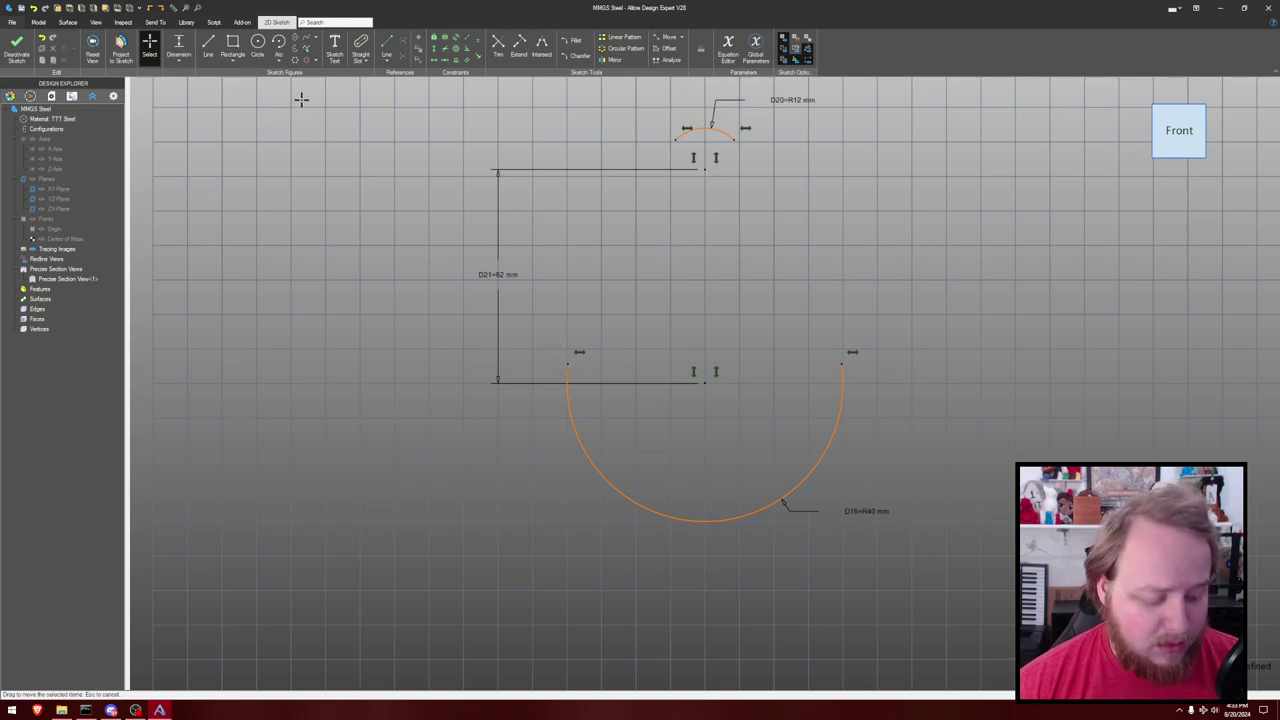
key("a")
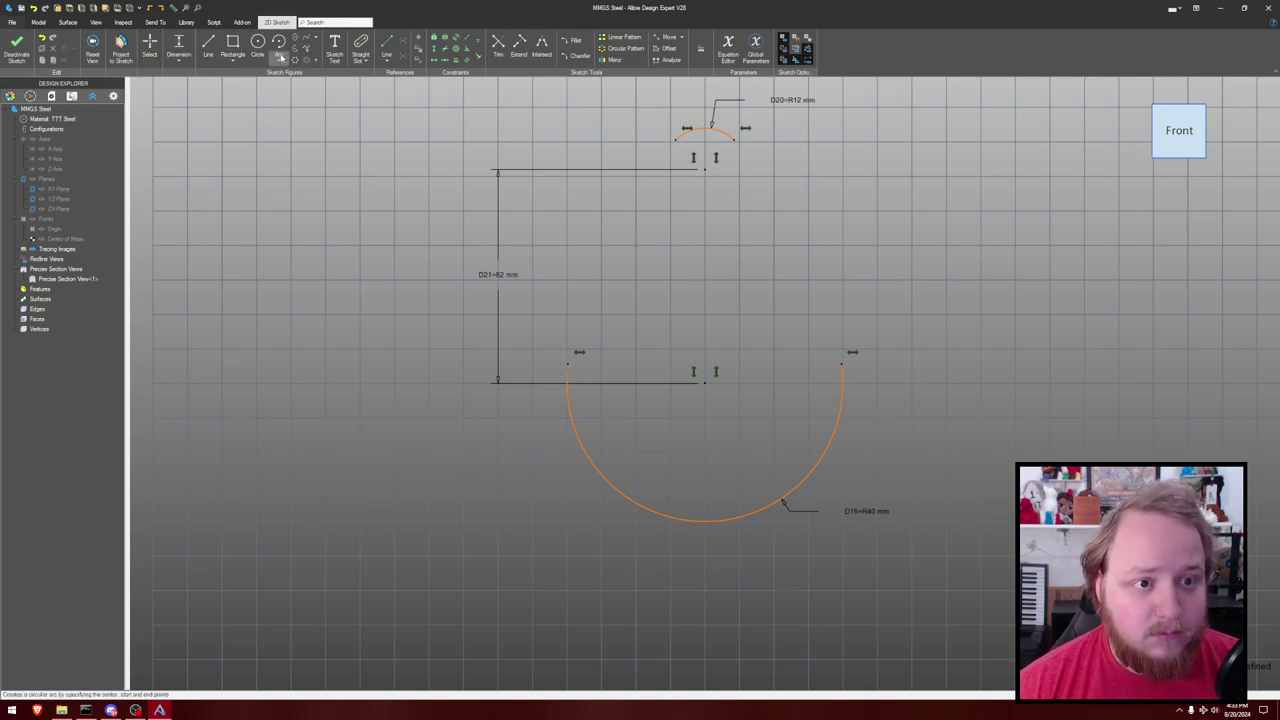
left_click(279, 59)
left_click(290, 75)
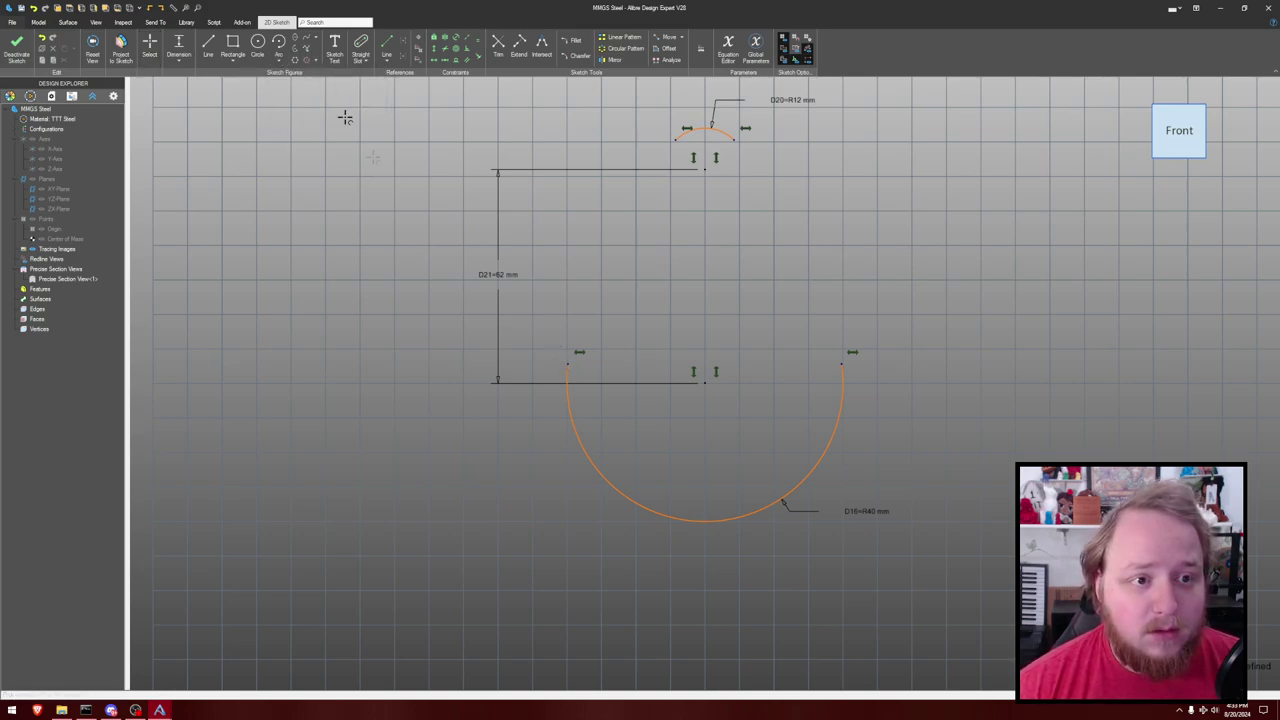
left_click(568, 364)
key("Escape")
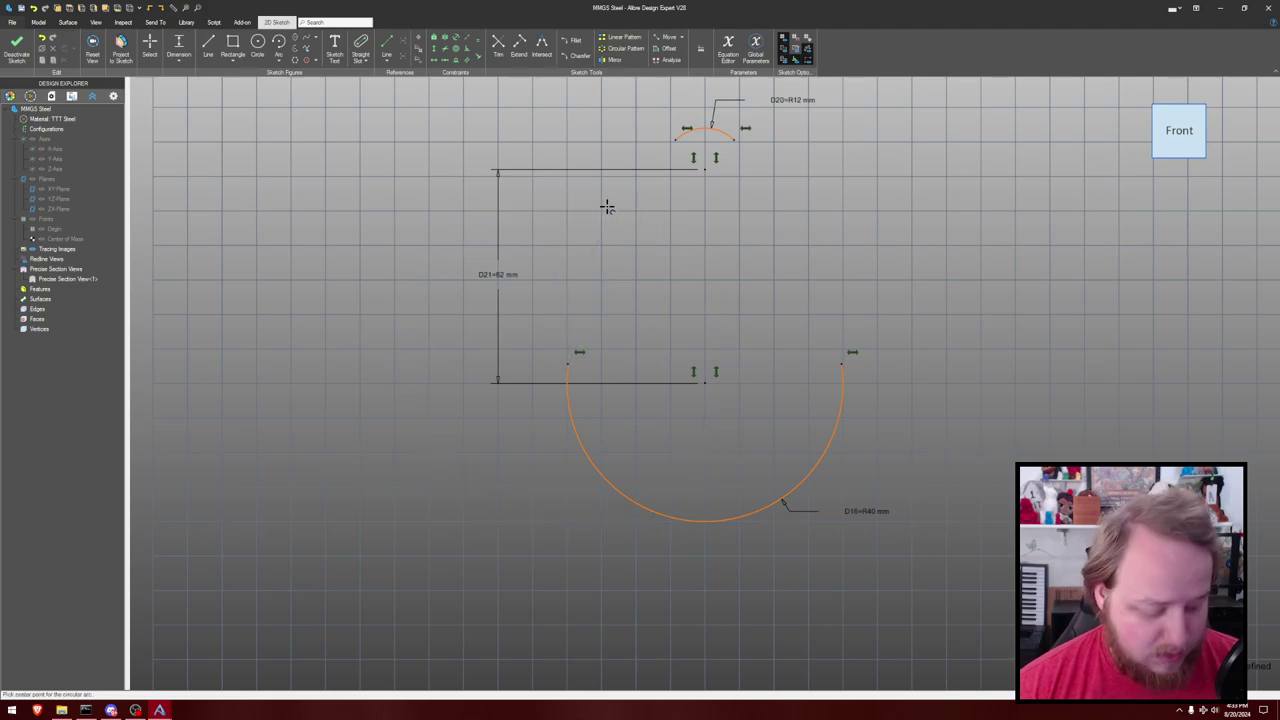
left_click(567, 364)
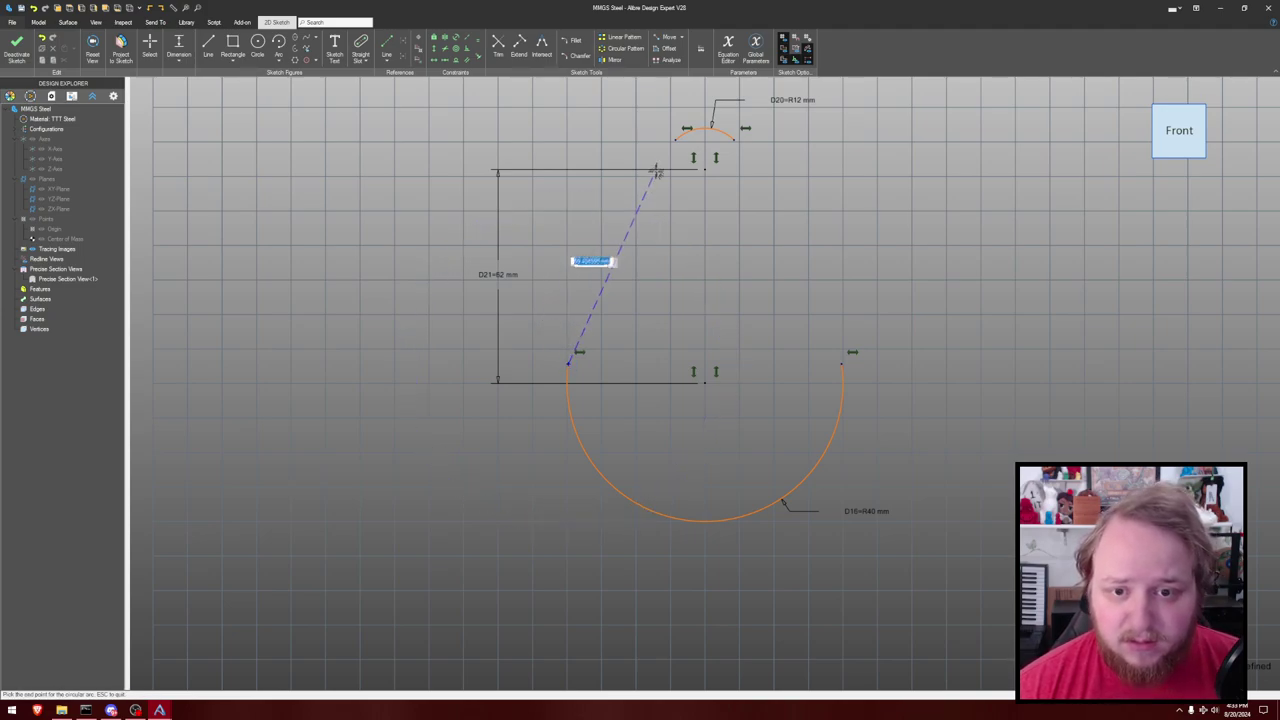
left_click(676, 139)
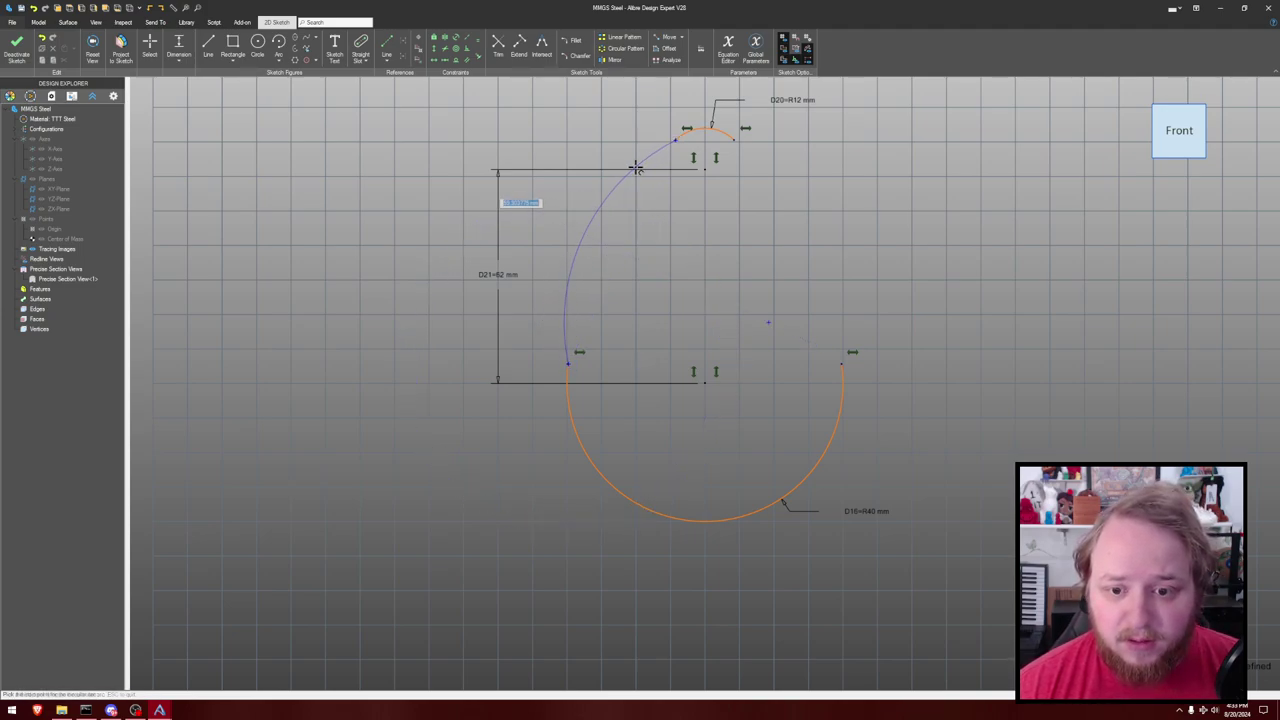
left_click(636, 168)
Make the left side arc tangent to both the upper and the lower arc.
left_click(656, 152)
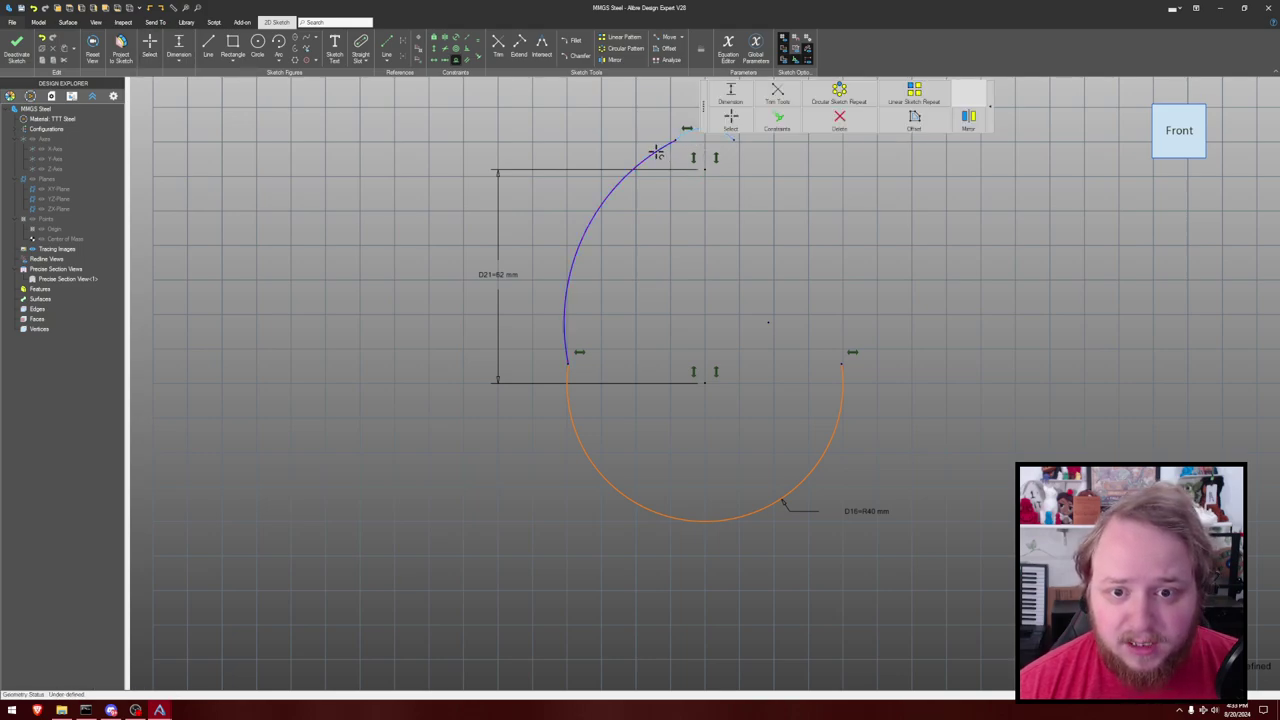
left_click(656, 152, "shift")
key("t")
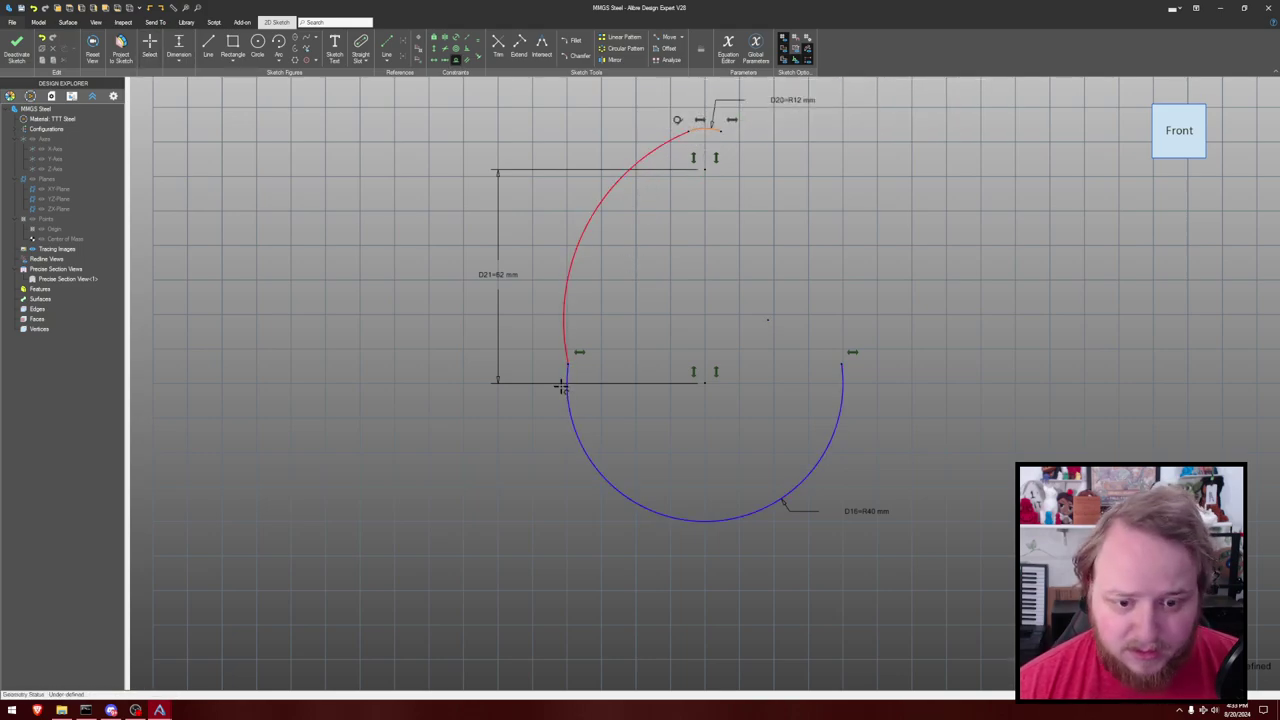
left_click(563, 387)
left_click(568, 350)
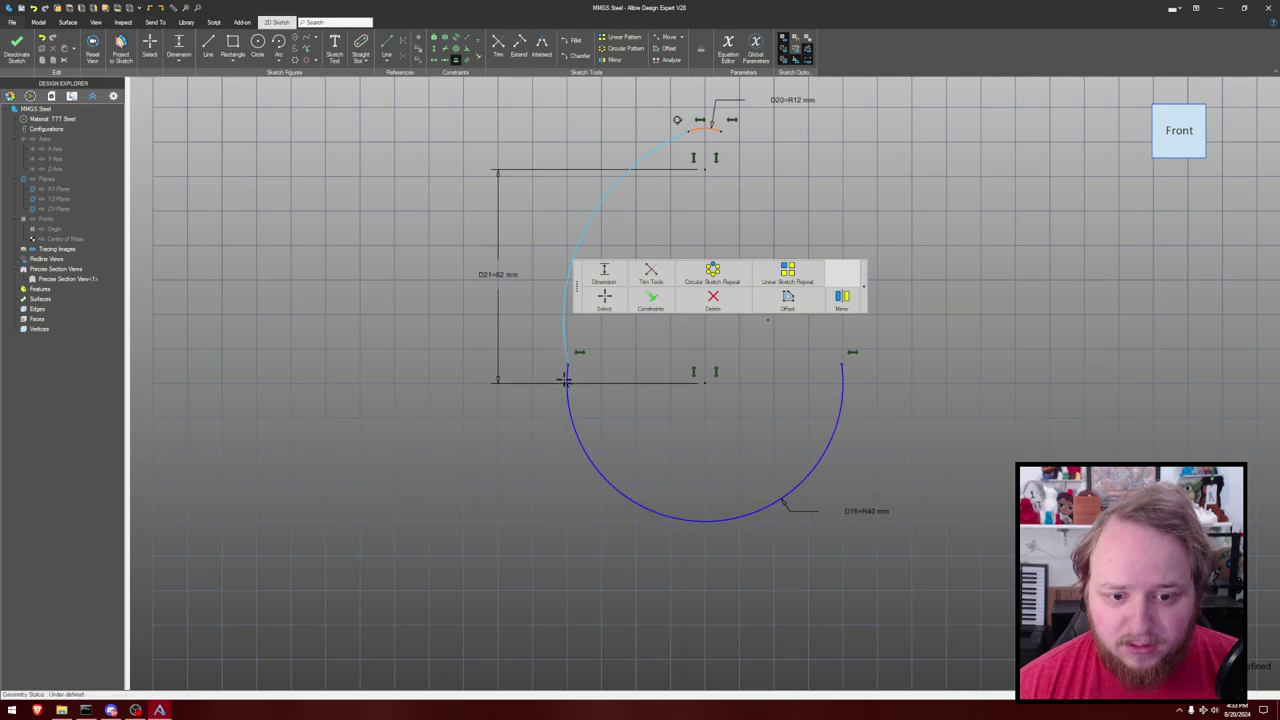
key("Escape")
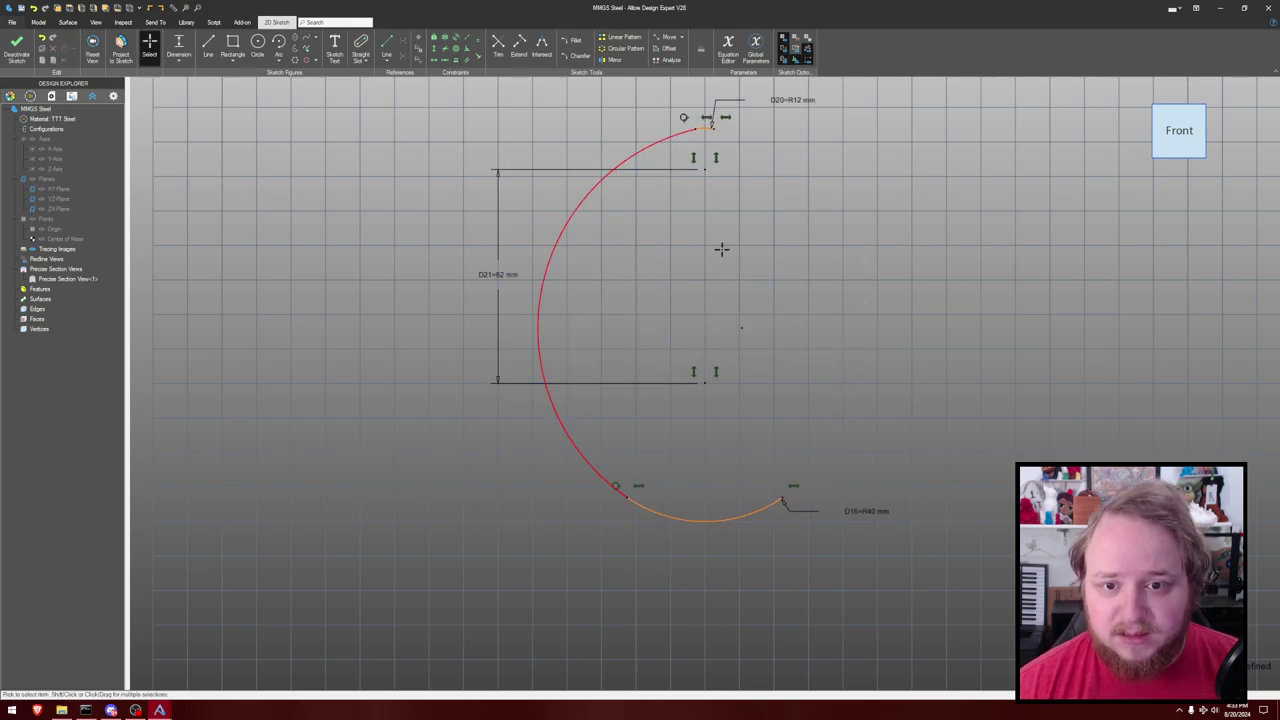
Move the left side arc's ends to give it a gentle outward bow and set its radius to 127 mm.
mouse_move(699, 136)
left_mouse_down()
mouse_move(680, 120)
mouse_move(664, 134)
left_mouse_up()
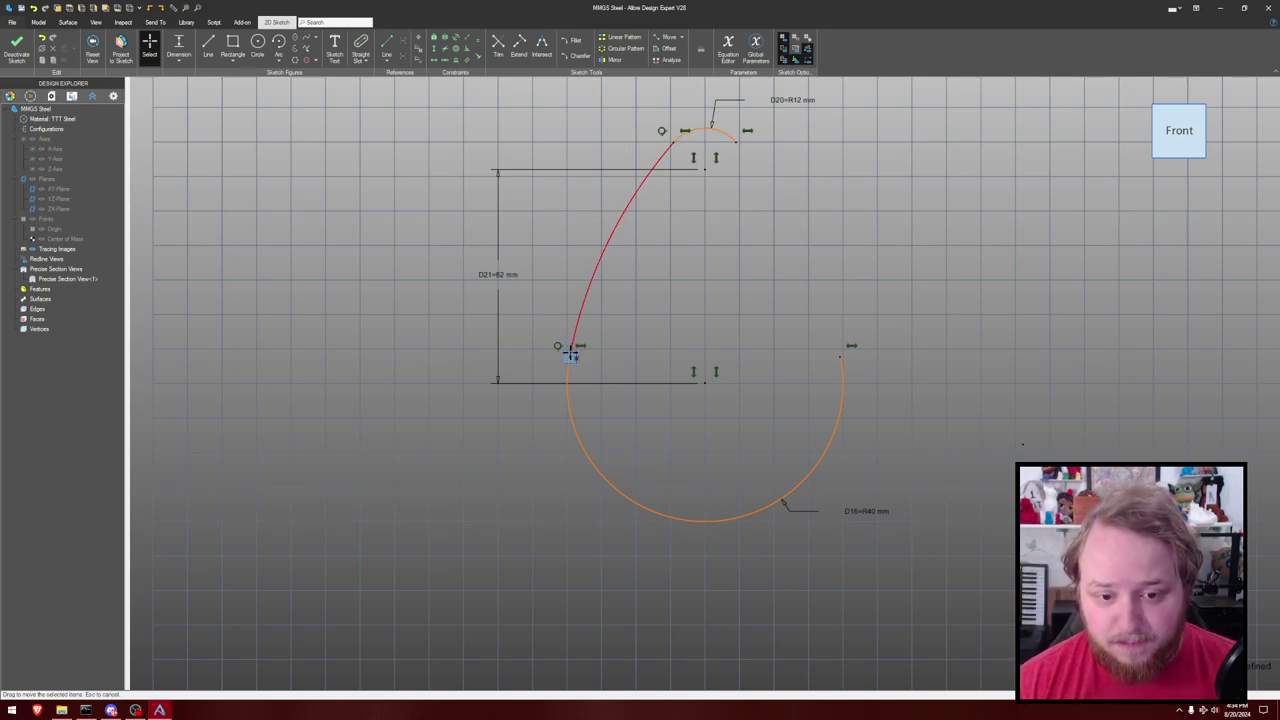
mouse_move(570, 356)
left_mouse_down()
mouse_move(582, 320)
mouse_move(549, 355)
left_mouse_up()
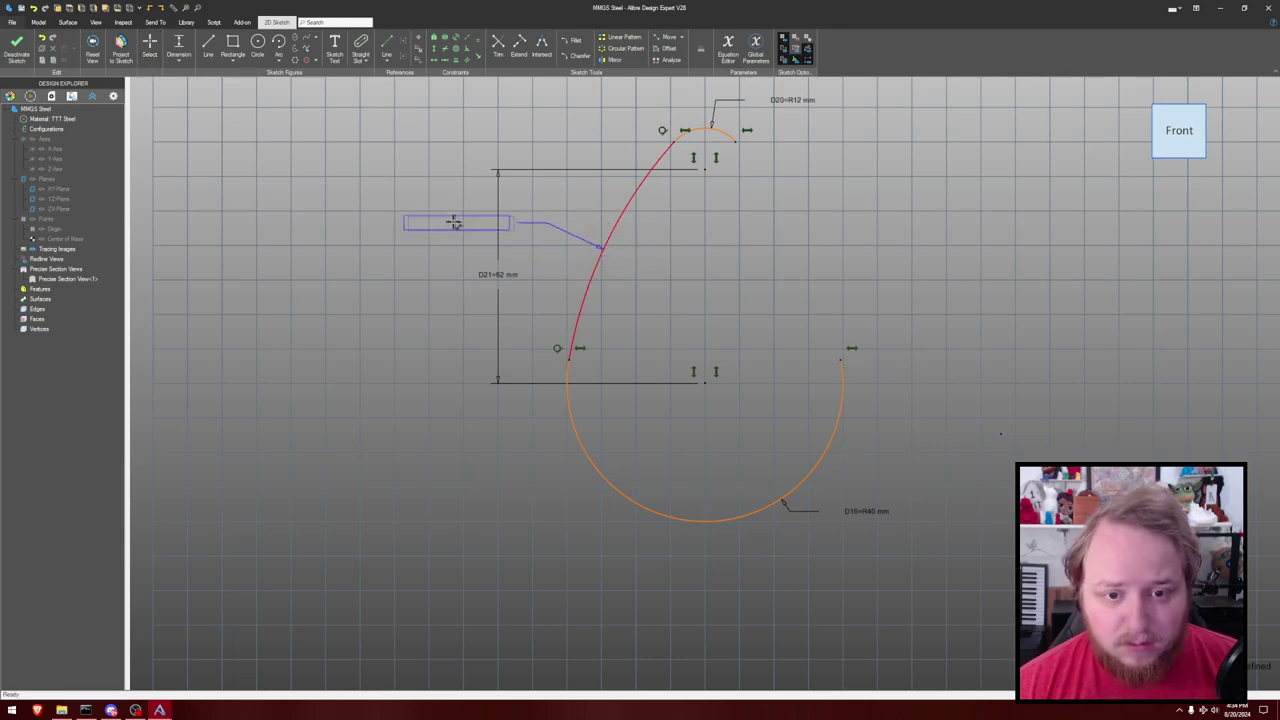
left_click(430, 215)
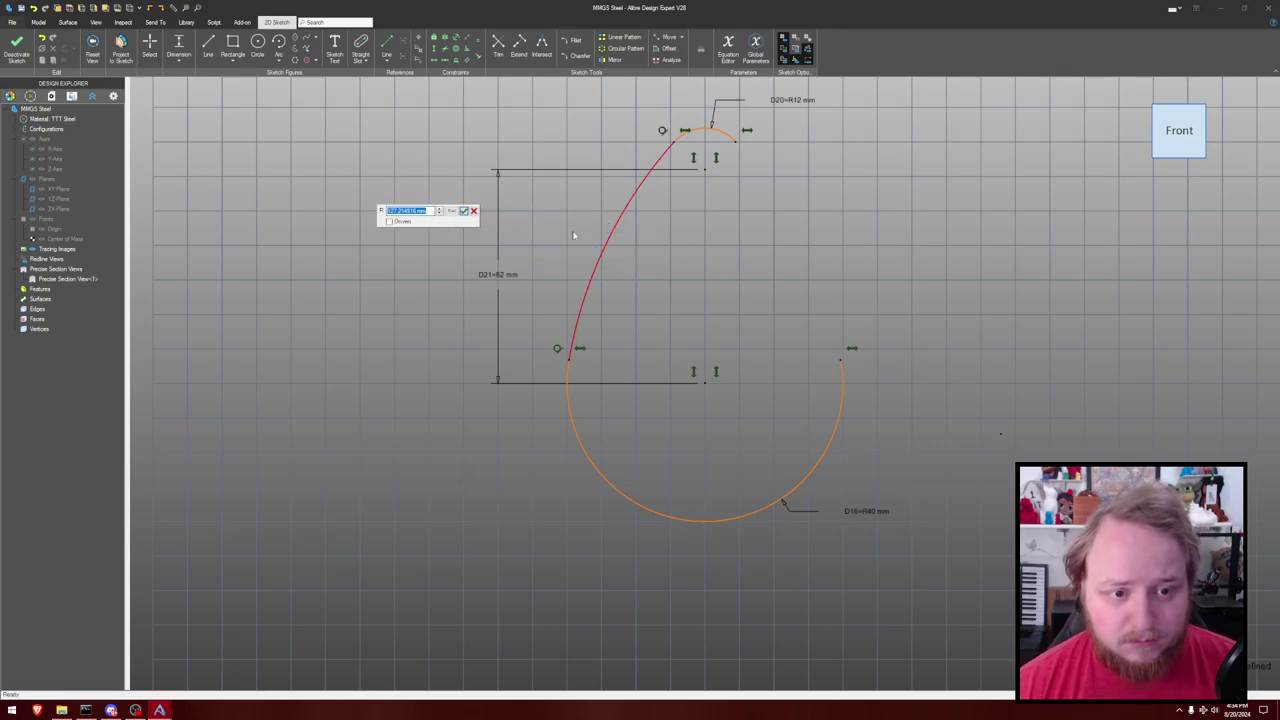
type("127")
key("Return")
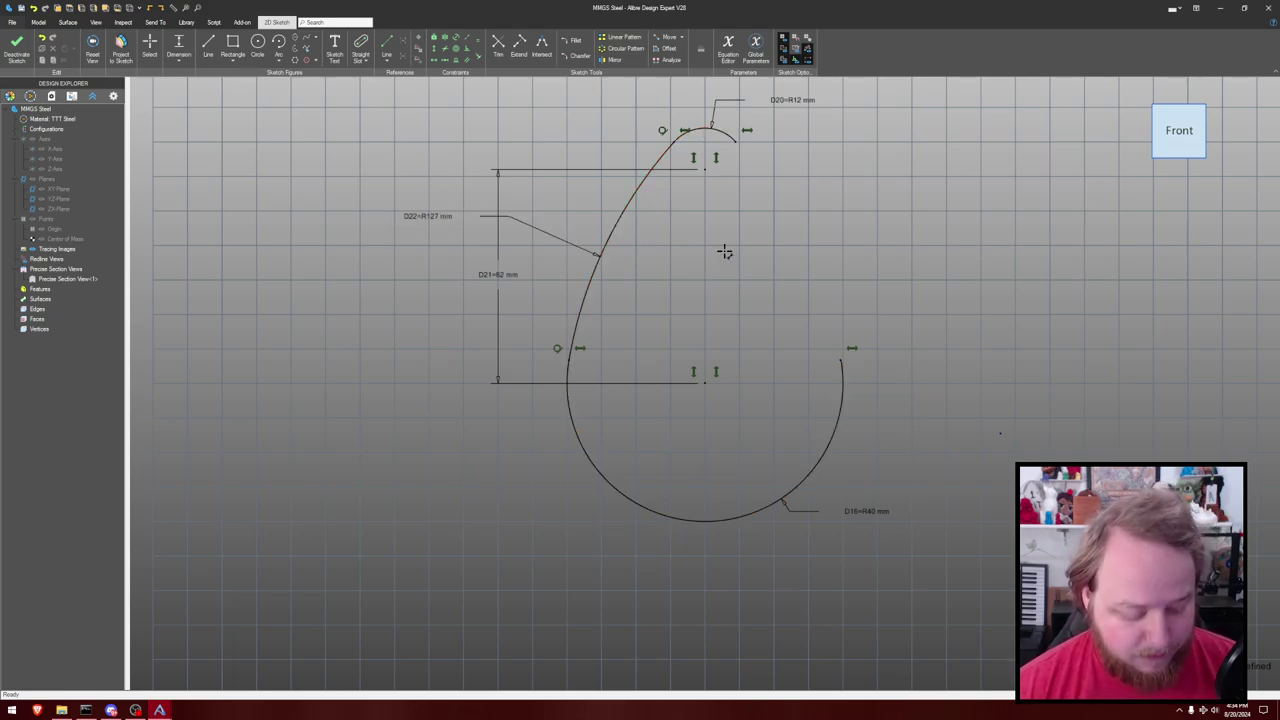
Draw a three-point arc joining the right ends of the upper and lower arcs to close the egg-shaped profile.
key("t")
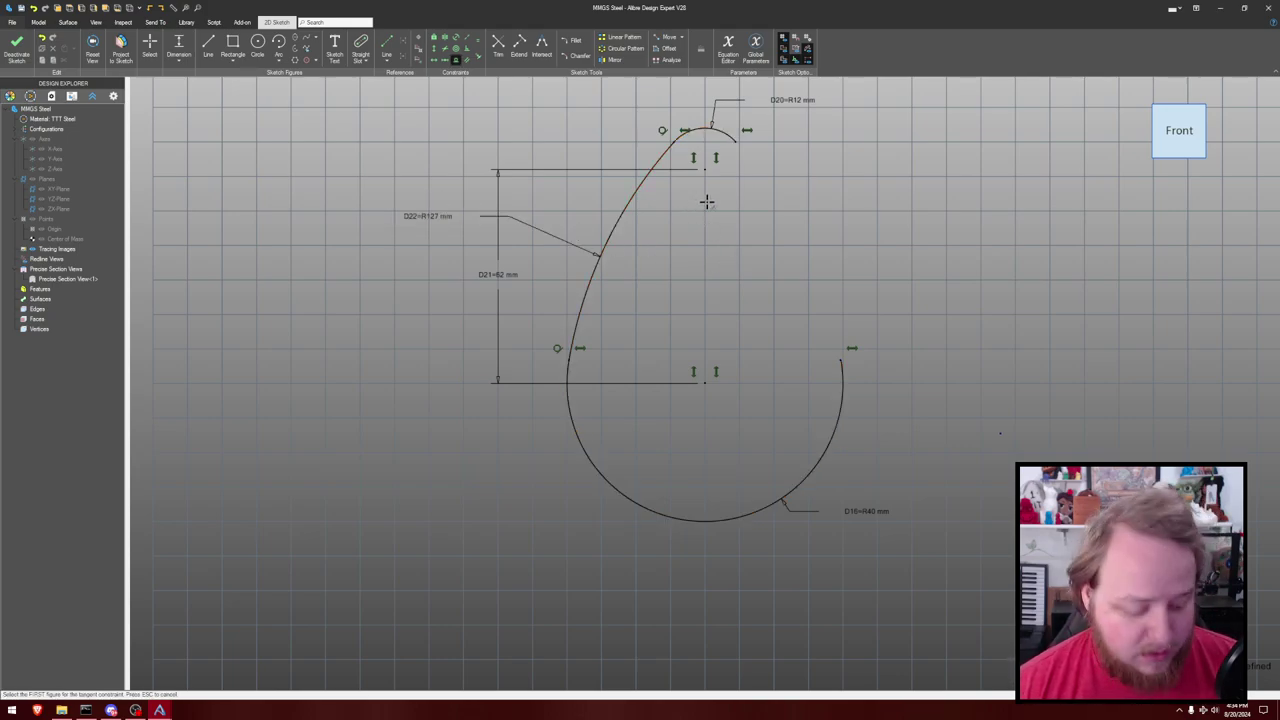
key("Escape")
key("a")
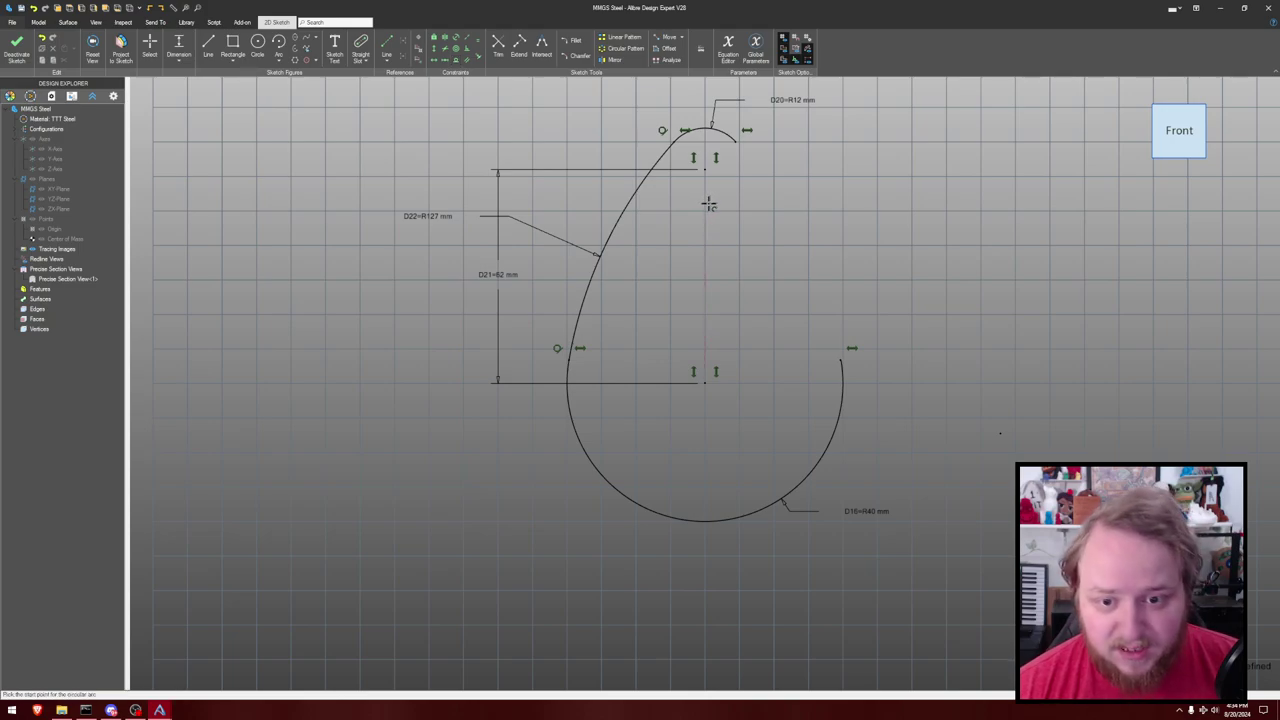
left_click(736, 142)
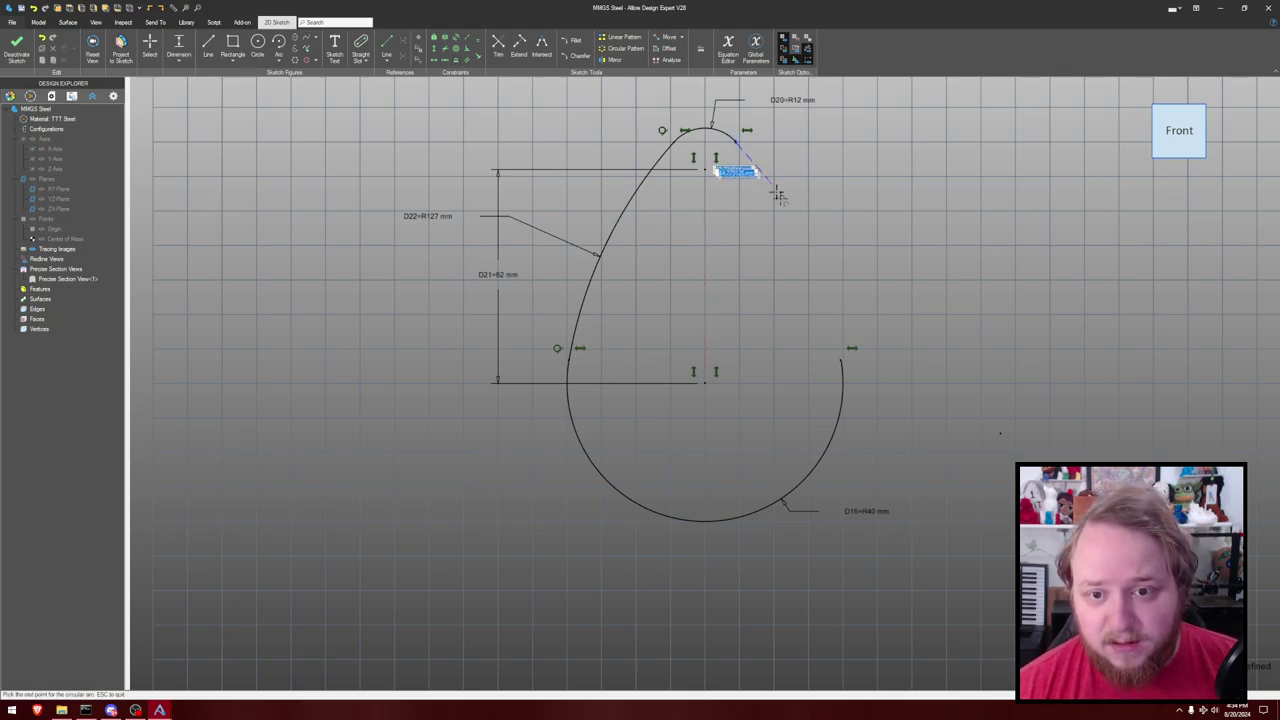
left_click(841, 357)
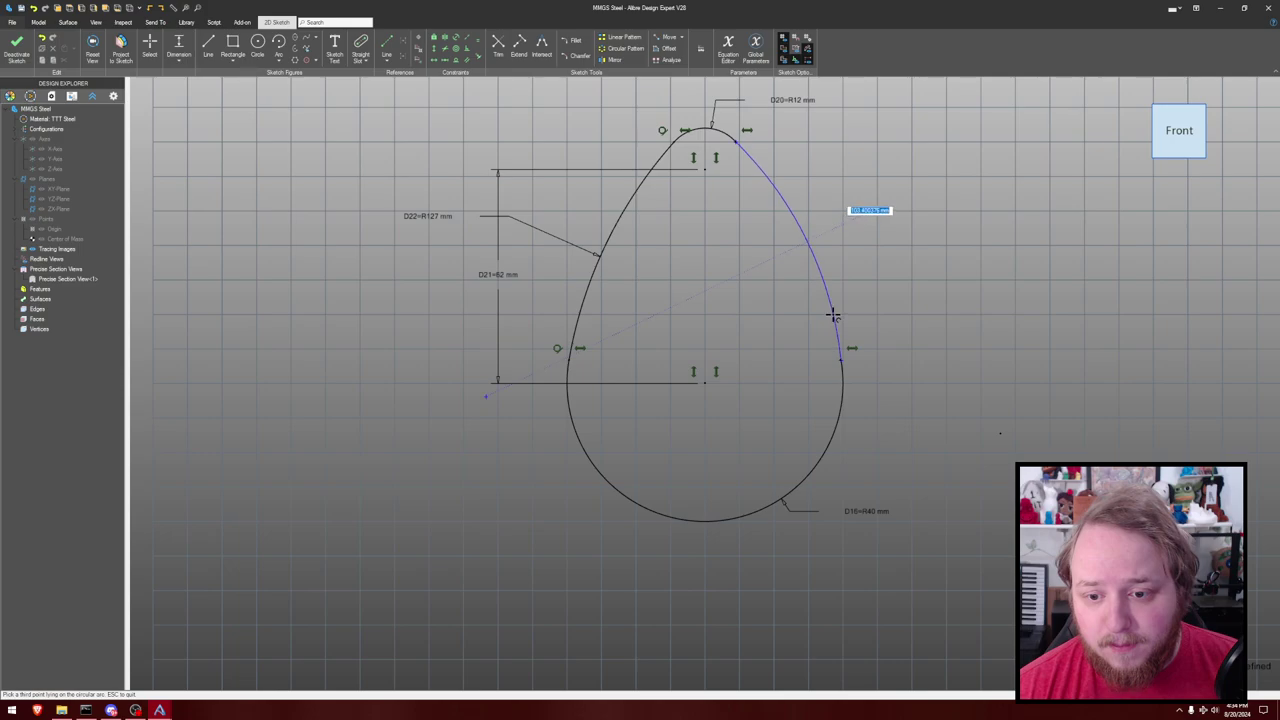
left_click(830, 316)
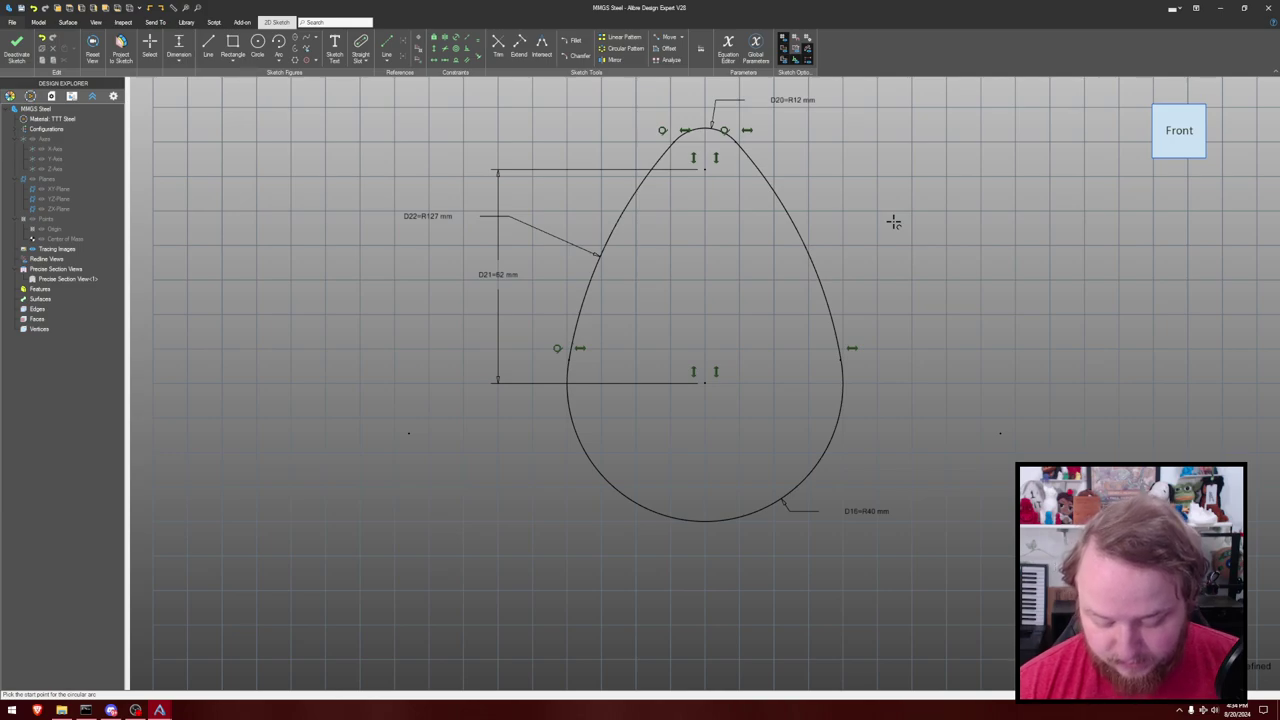
Draw a 10 mm diameter circle centred on the lower arc's centre point.
key("c")
left_click(705, 383)
type("10")
key("Return")
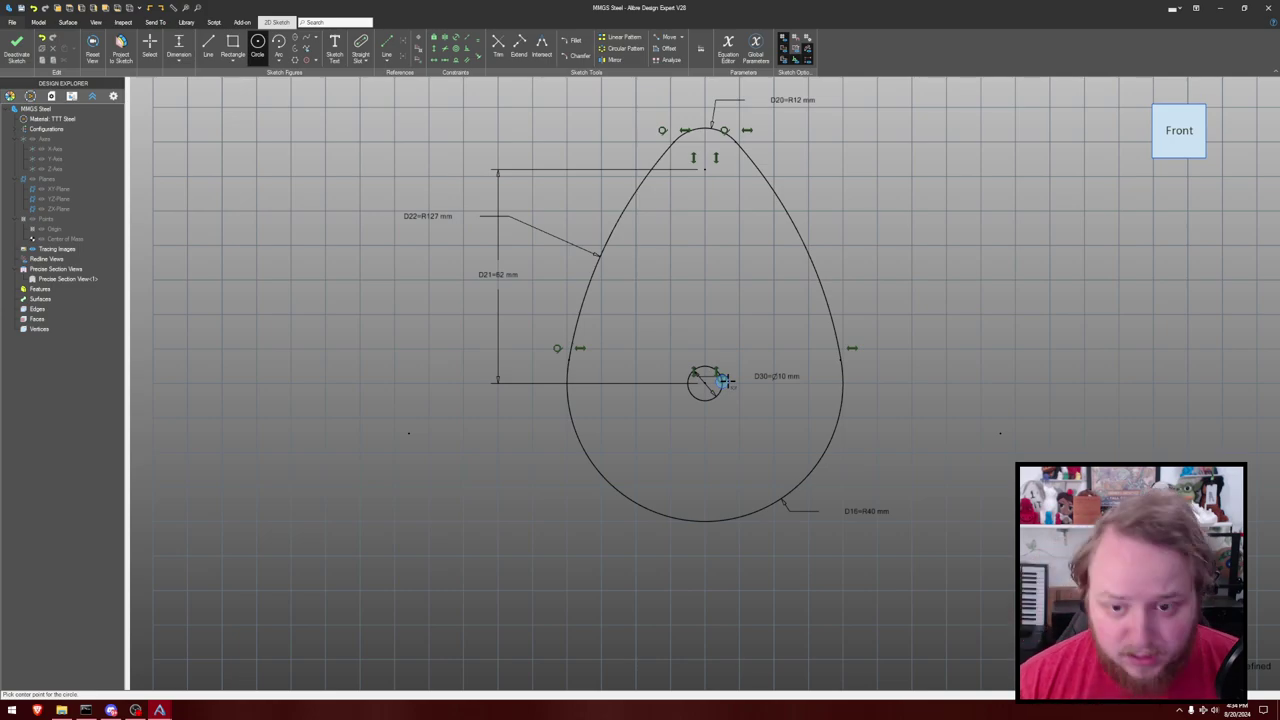
Try to cut-extrude the sketch 40 mm, check the feature's status and delete the cut while keeping its sketch.
key("e")
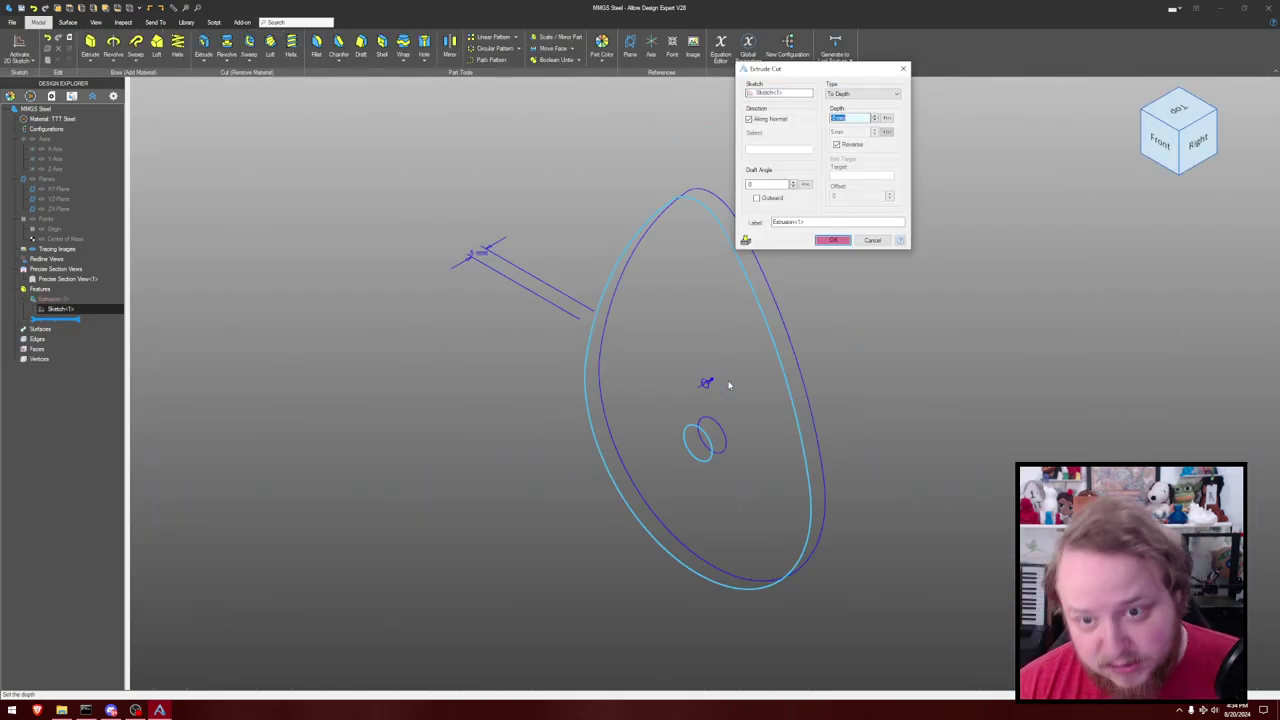
type("40")
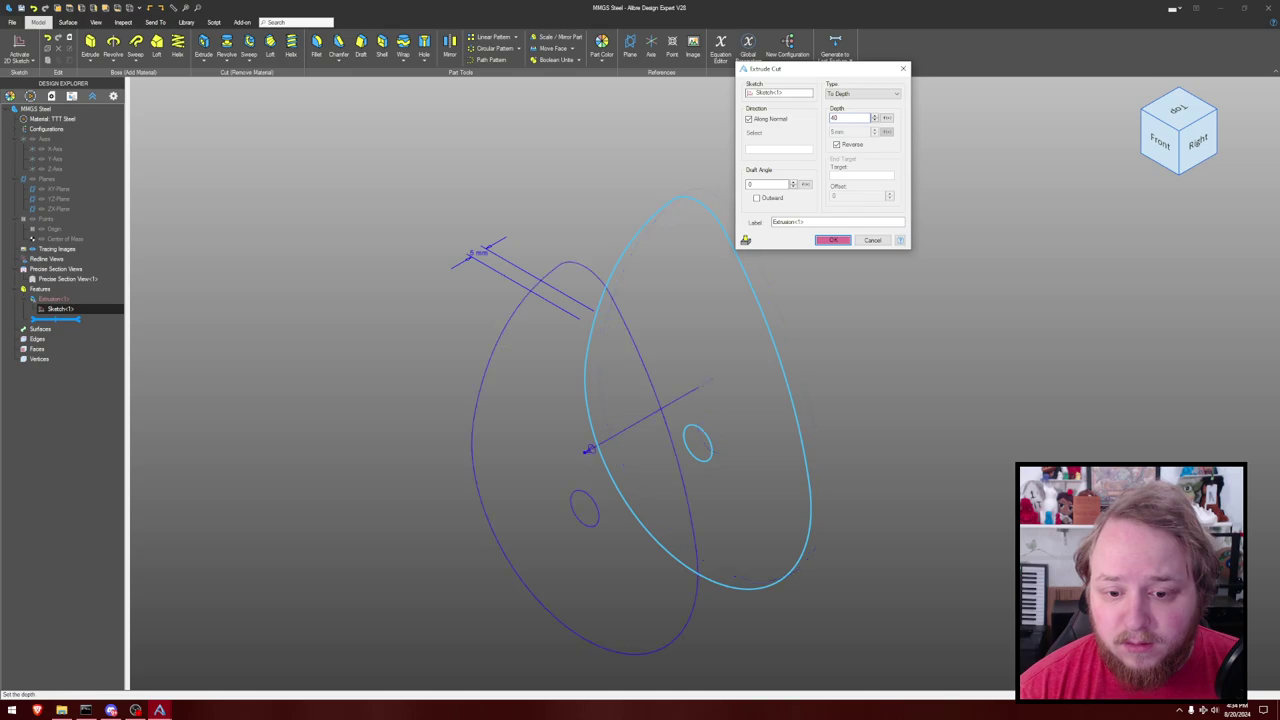
key("Return")
right_click(48, 300)
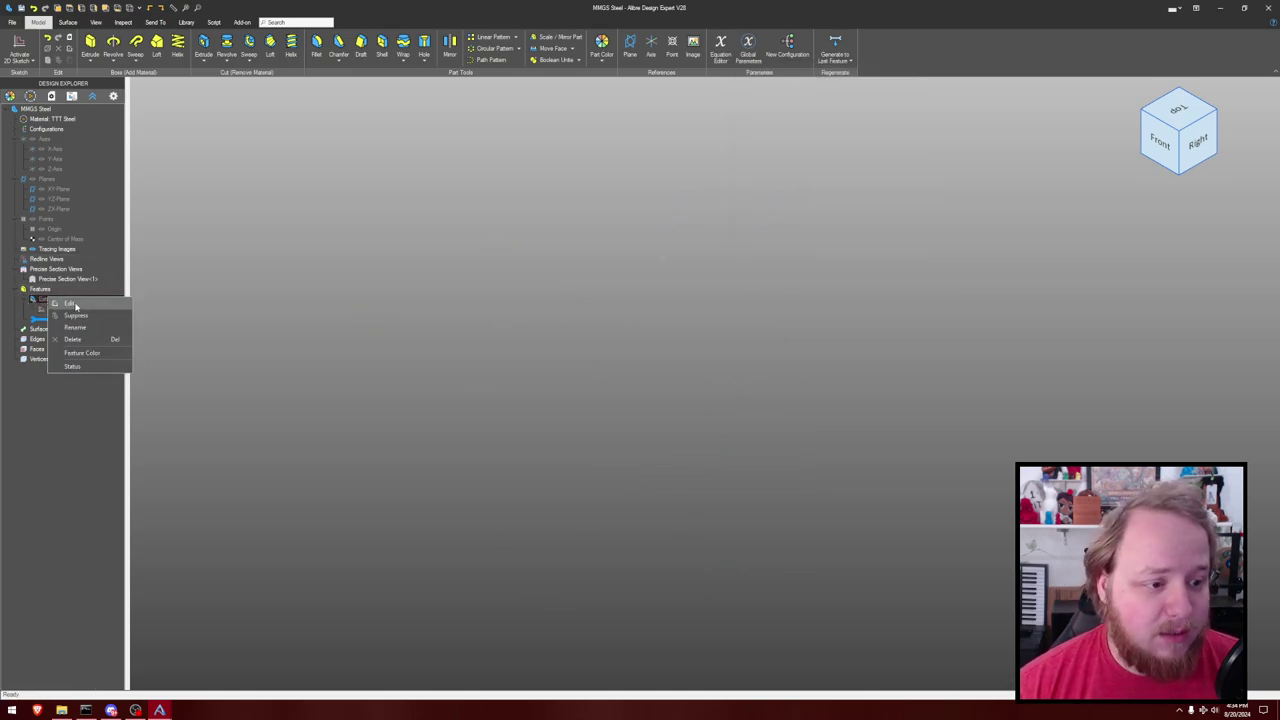
left_click(62, 364)
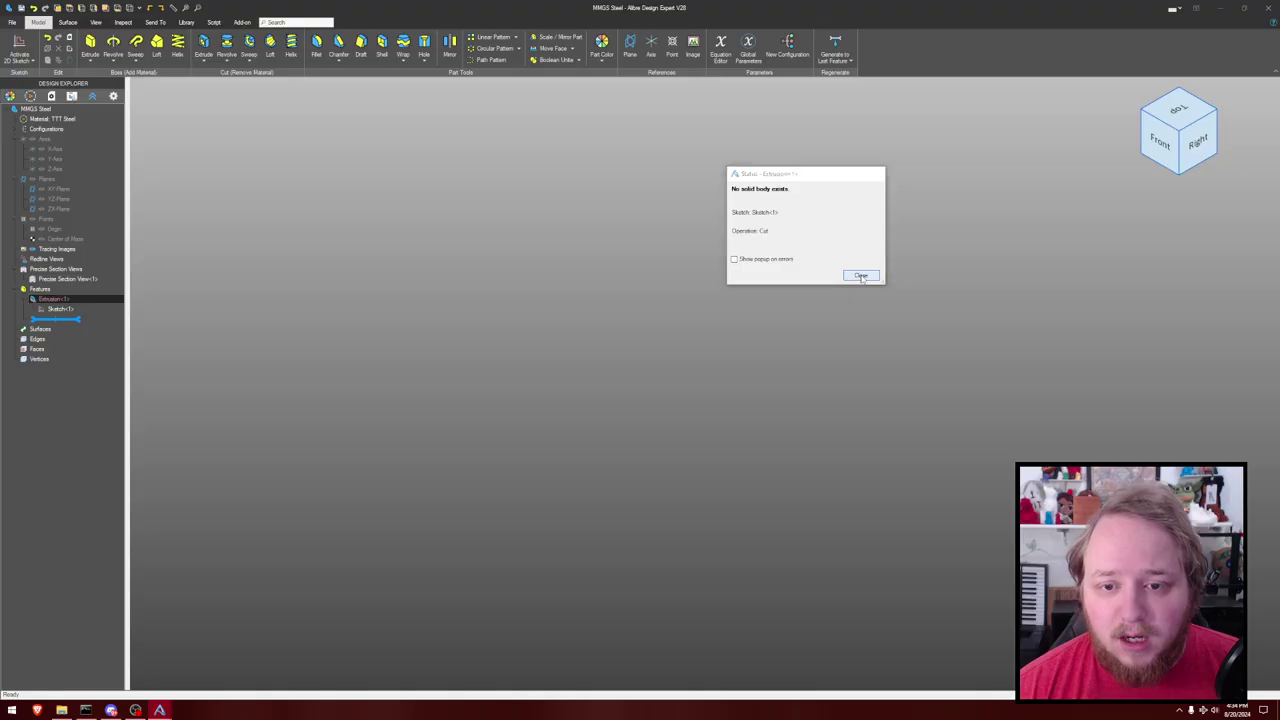
left_click(875, 500)
right_click(62, 300)
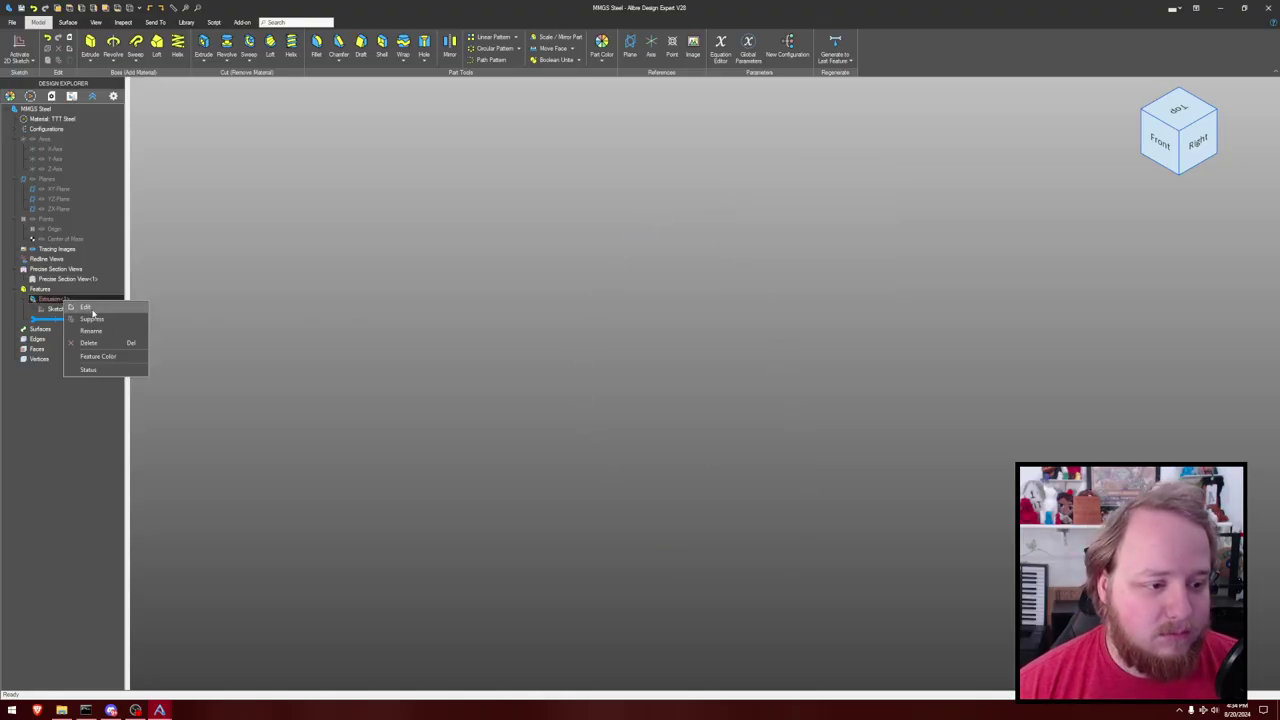
left_click(50, 302)
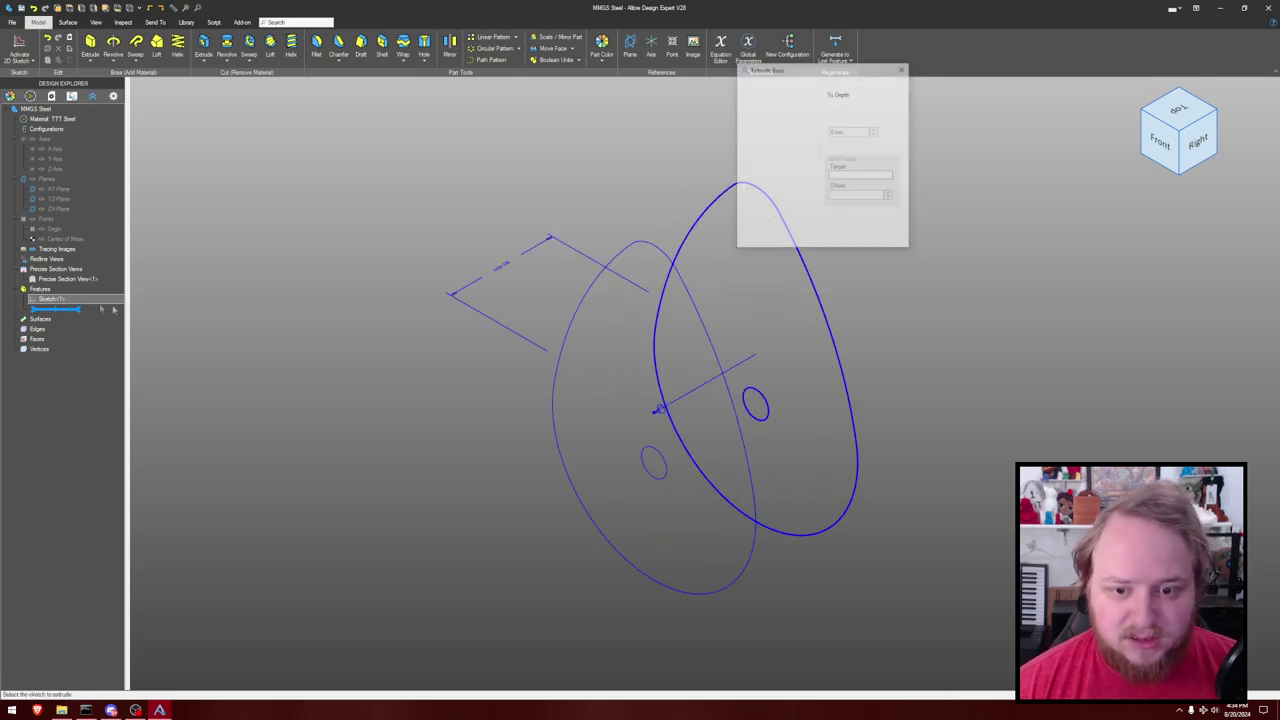
Extrude the egg-shaped sketch with its hole 40 mm as a solid boss.
key("Return")
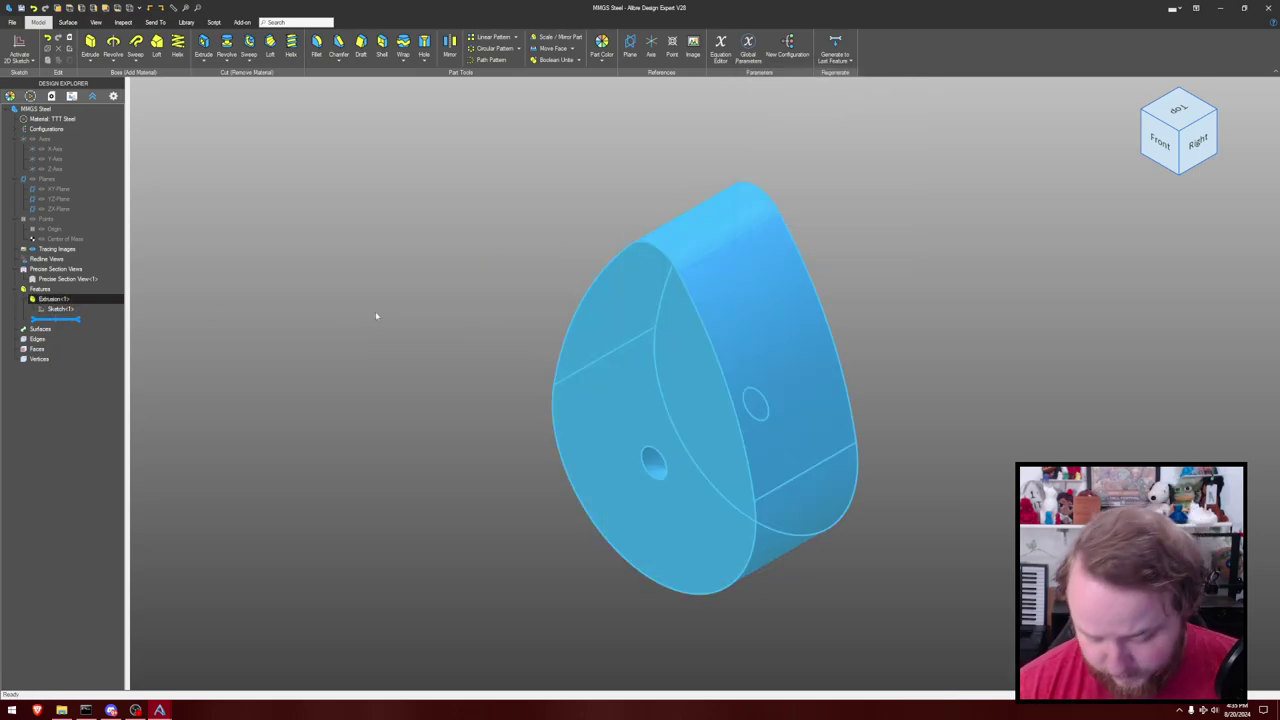
left_click(451, 339)
Start a sketch on the body's front face and draw a 24 mm diameter circle concentric with the hole.
middle_click_drag(451, 339, 453, 403)
left_click(697, 417)
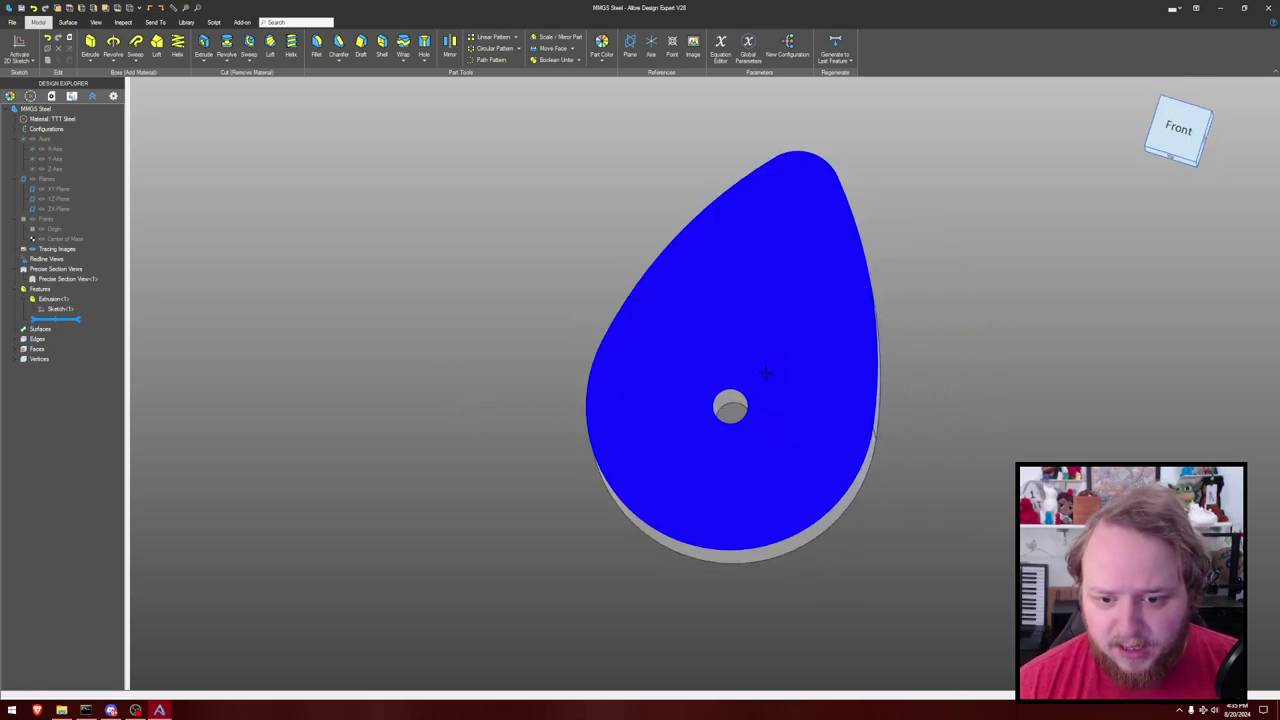
key("s")
key("c")
left_click(731, 405)
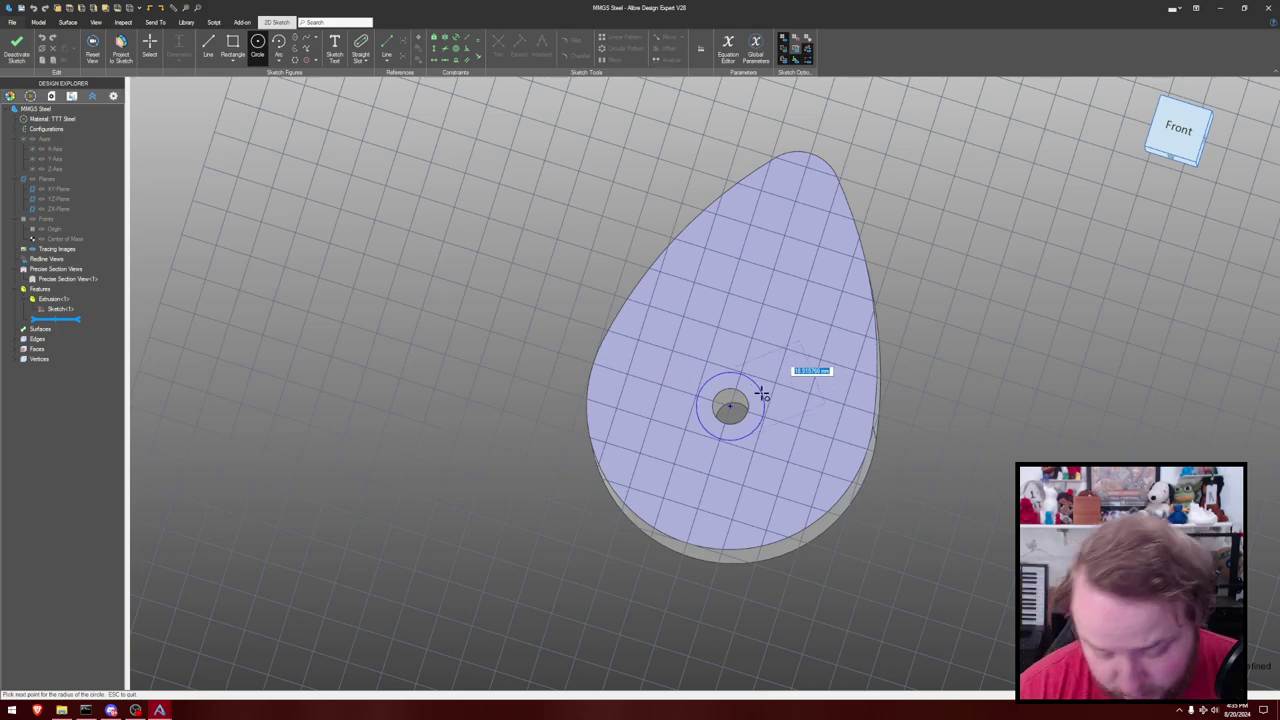
type("2.24")
key("Return")
Cut-extrude the concentric circle into the front face to a blind depth as a counterbore around the hole.
key("x")
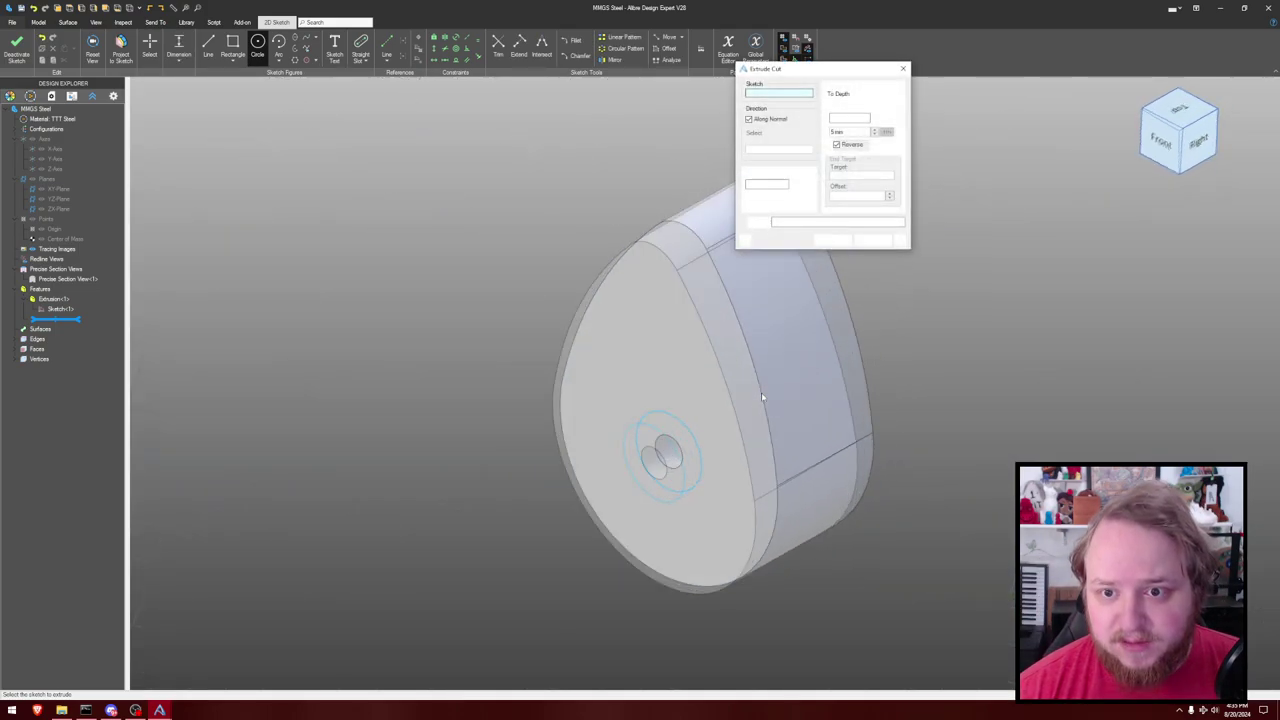
type("40")
key("Return")
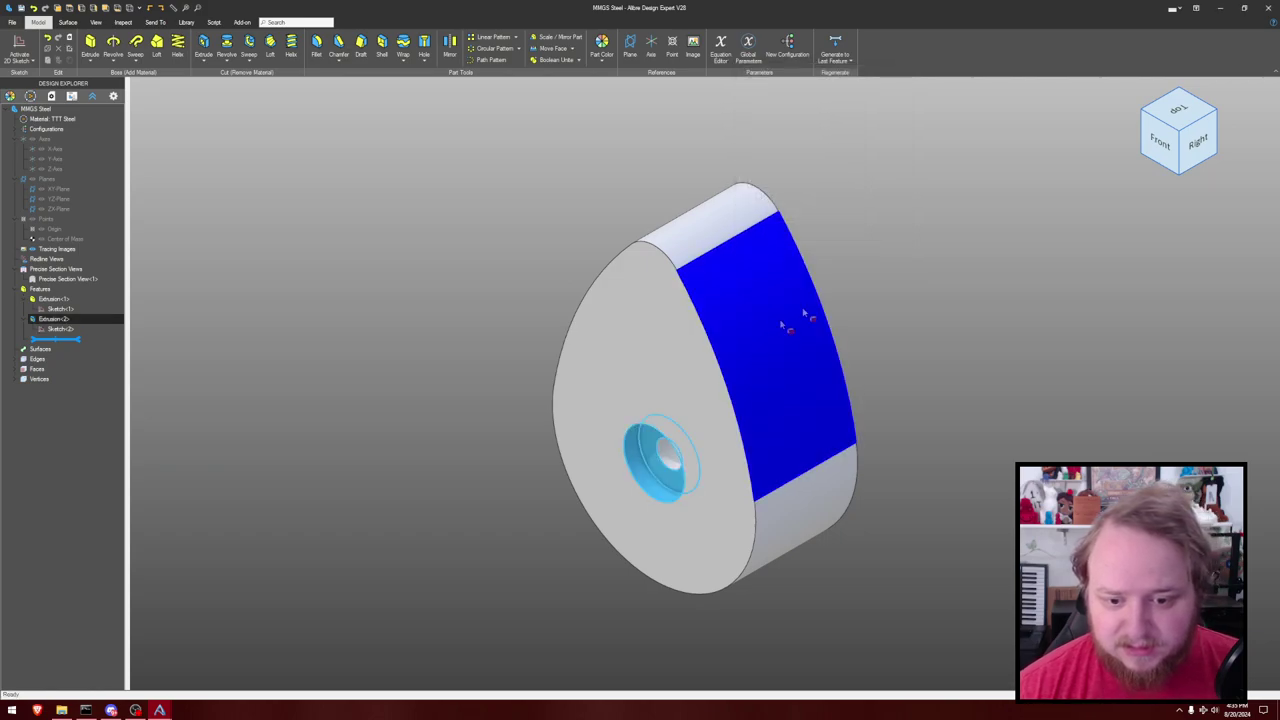
Start a sketch on the YZ plane, showing the reference geometry to select it and hiding it again.
middle_click_drag(787, 327, 881, 263)
key("ctrl+shift+r")
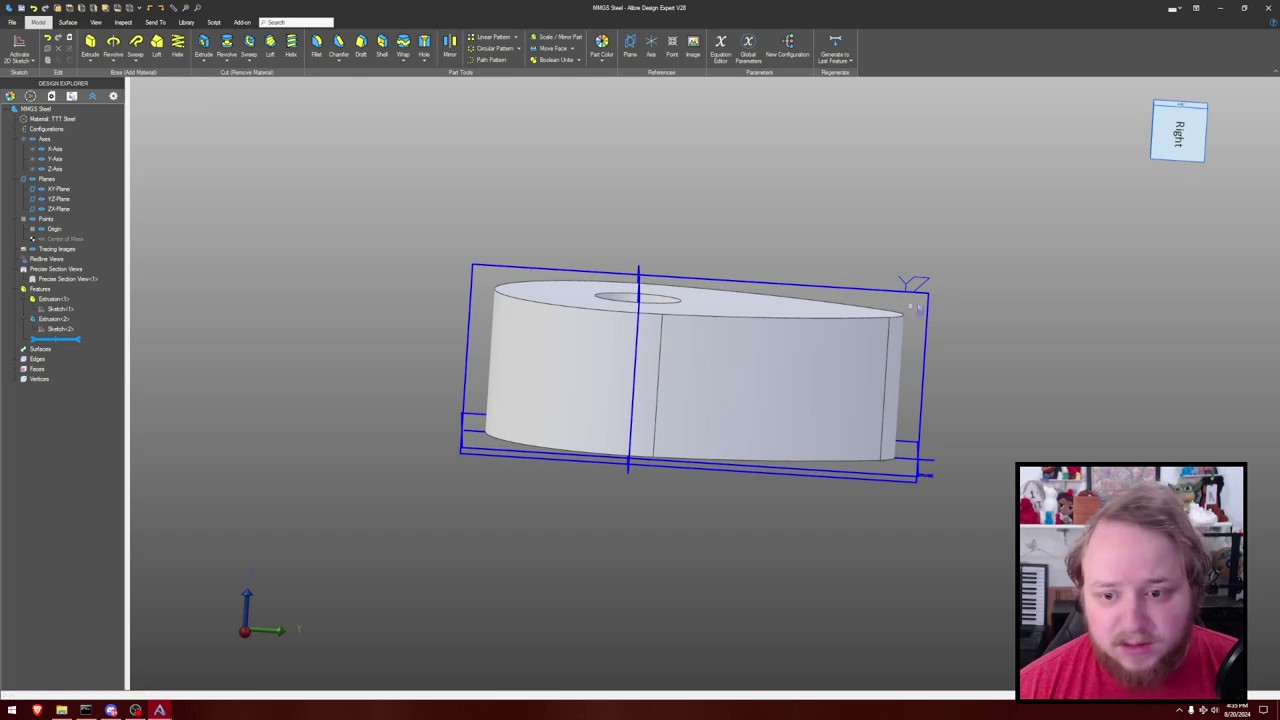
left_click(930, 290)
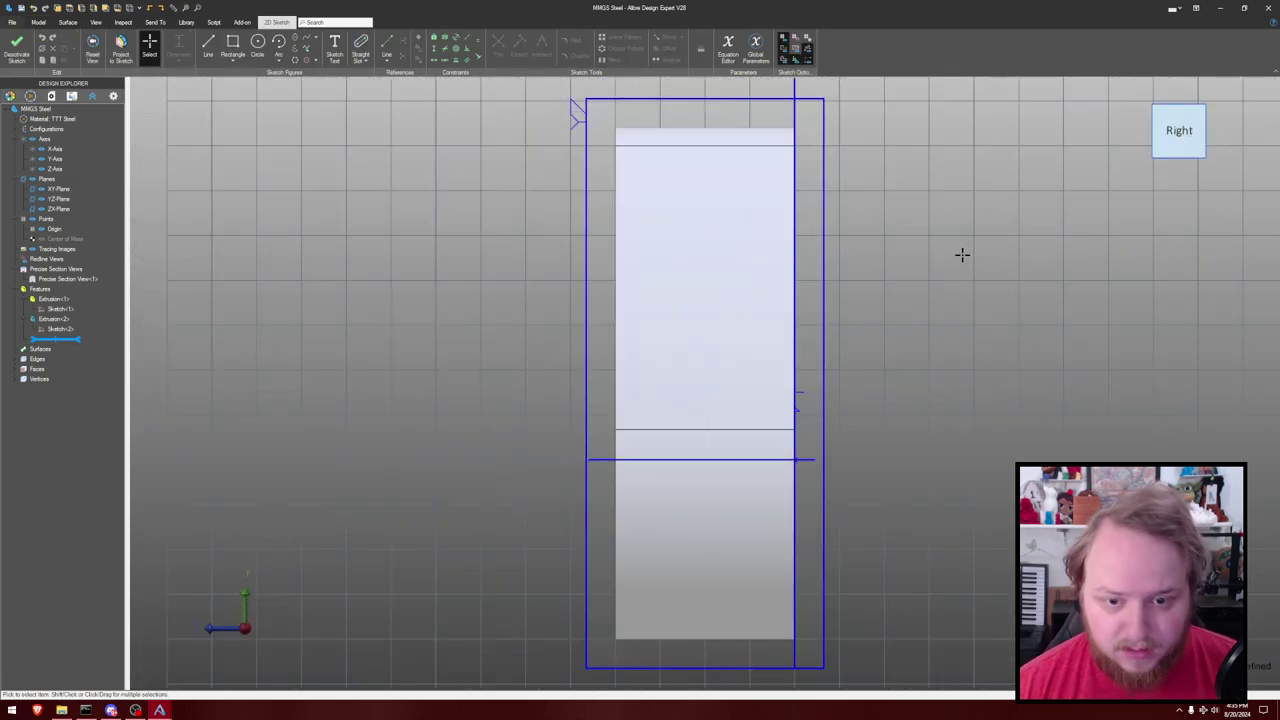
key("ctrl+shift+r")
scroll(934, 257, "down", 2)
middle_click_drag(934, 255, 845, 271)
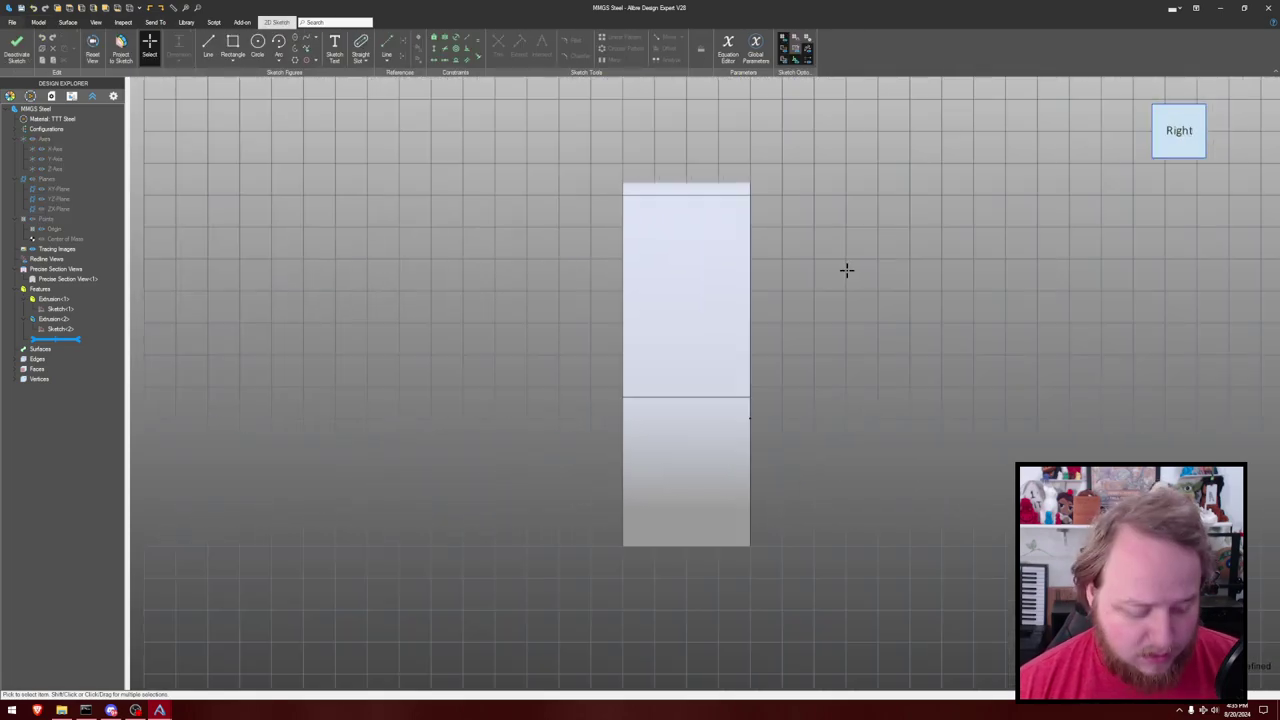
Project the upper and lower rounded side faces into the sketch as reference figures associated with their source entities.
key("p")
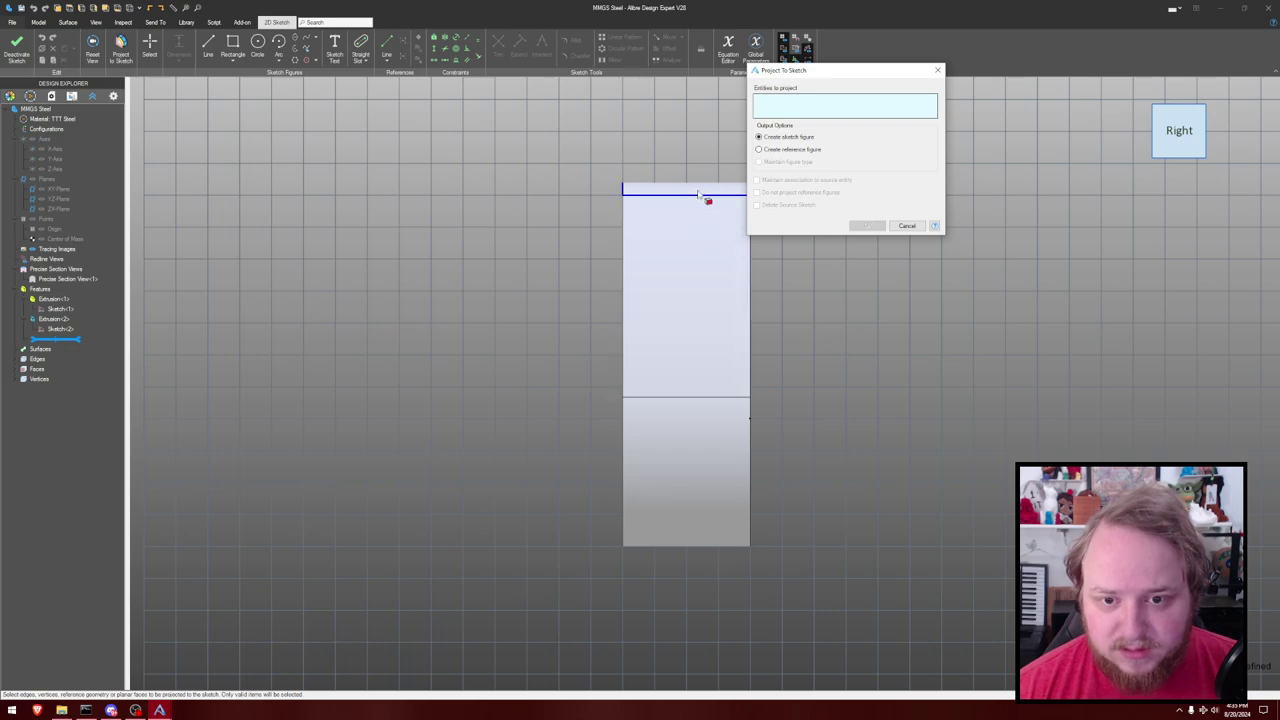
left_click(700, 194)
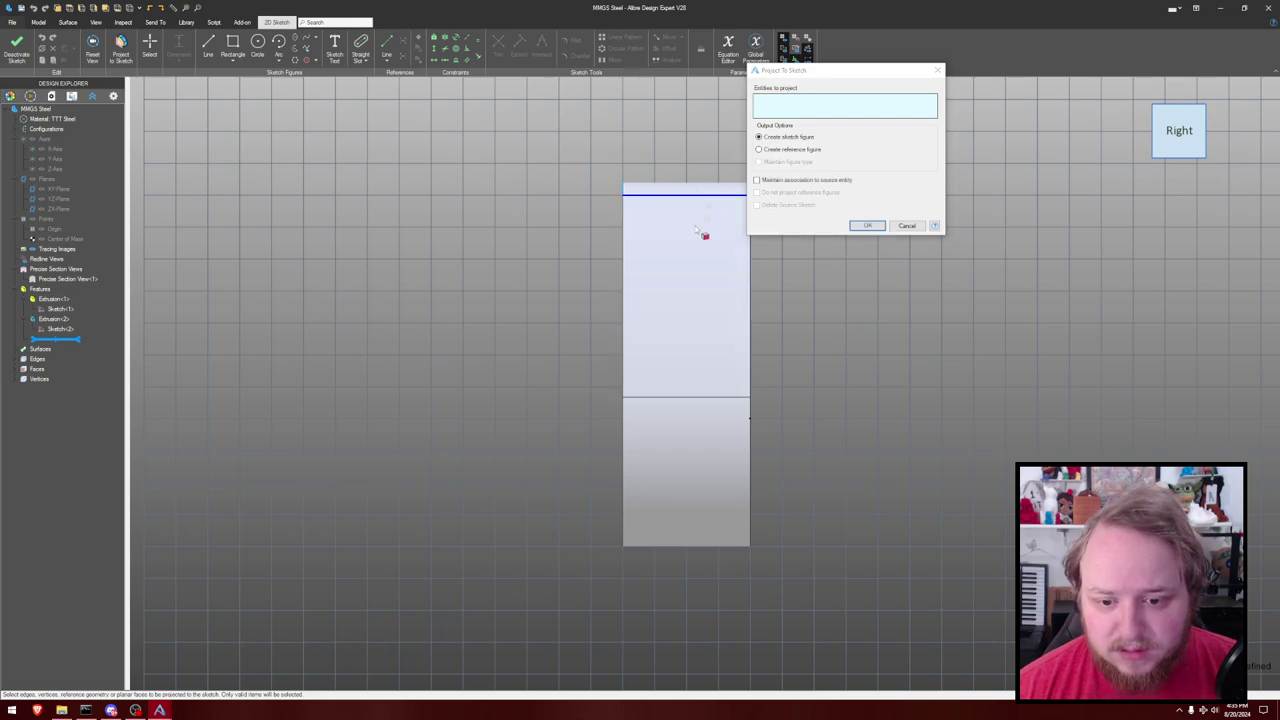
left_click(690, 442)
left_click(801, 153)
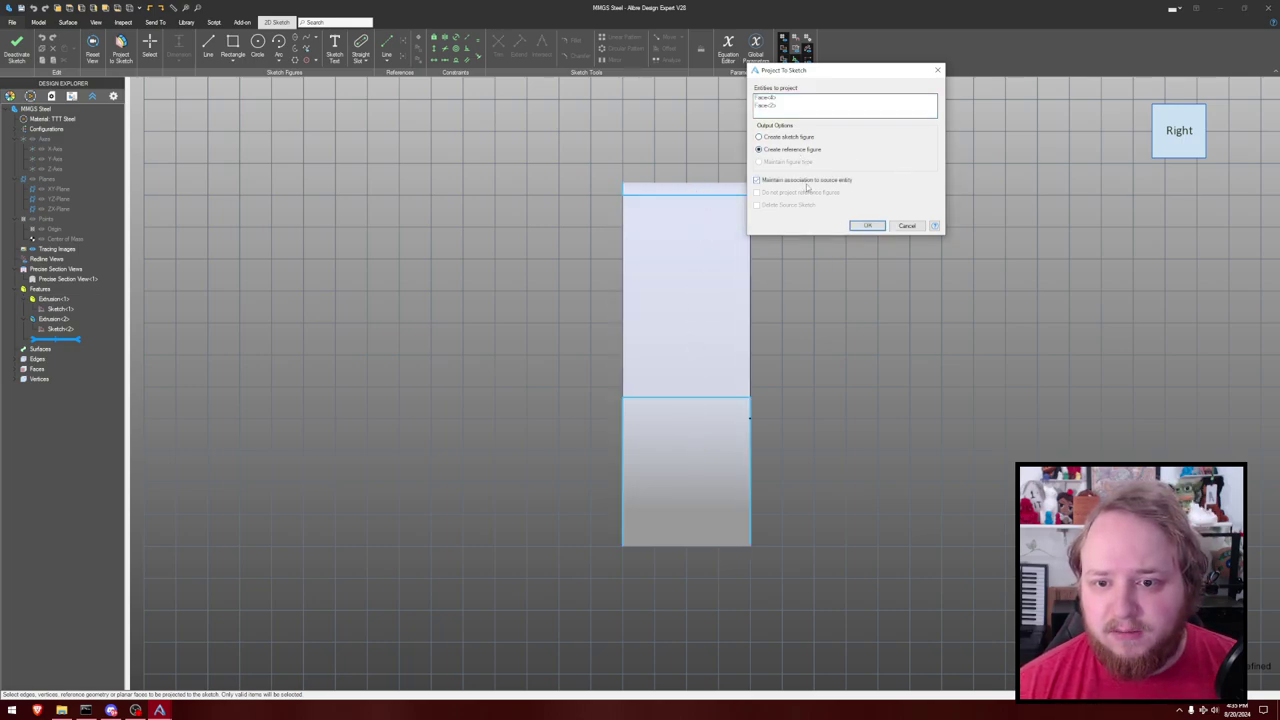
left_click(866, 225)
Close the projected outline with horizontal reference lines across its top and bottom, from corner to corner.
key("l")
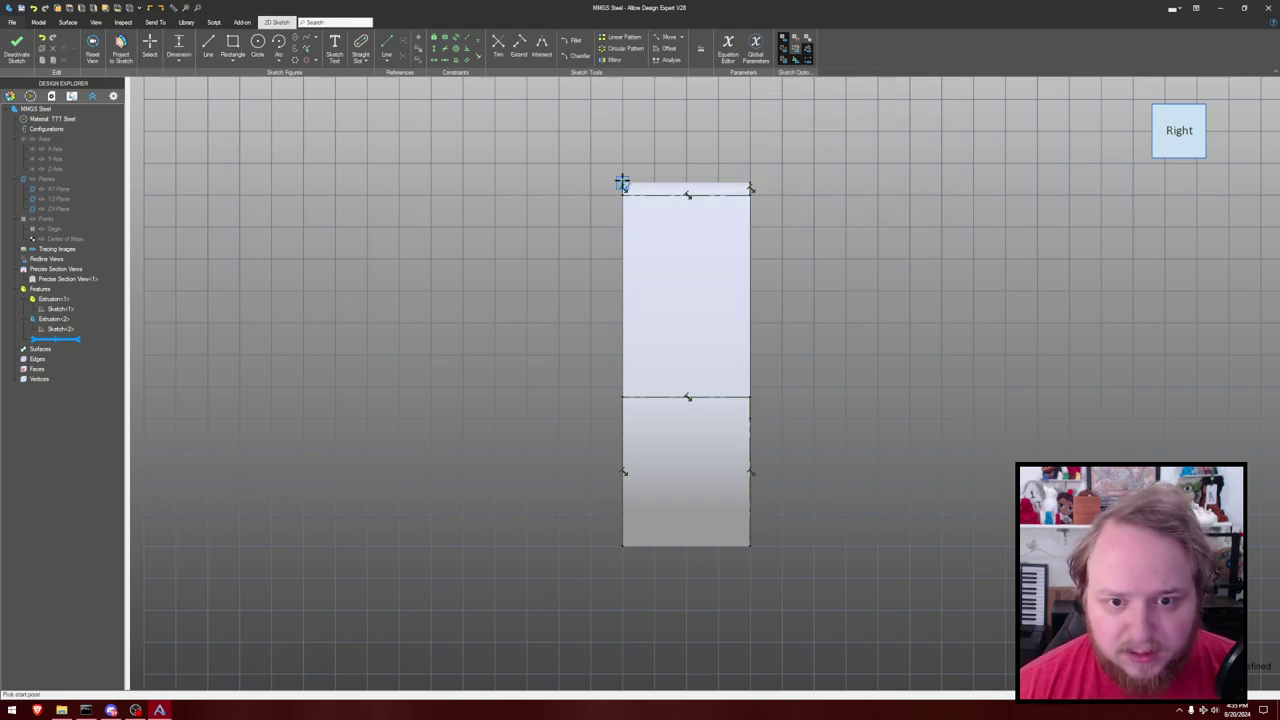
left_click(750, 184)
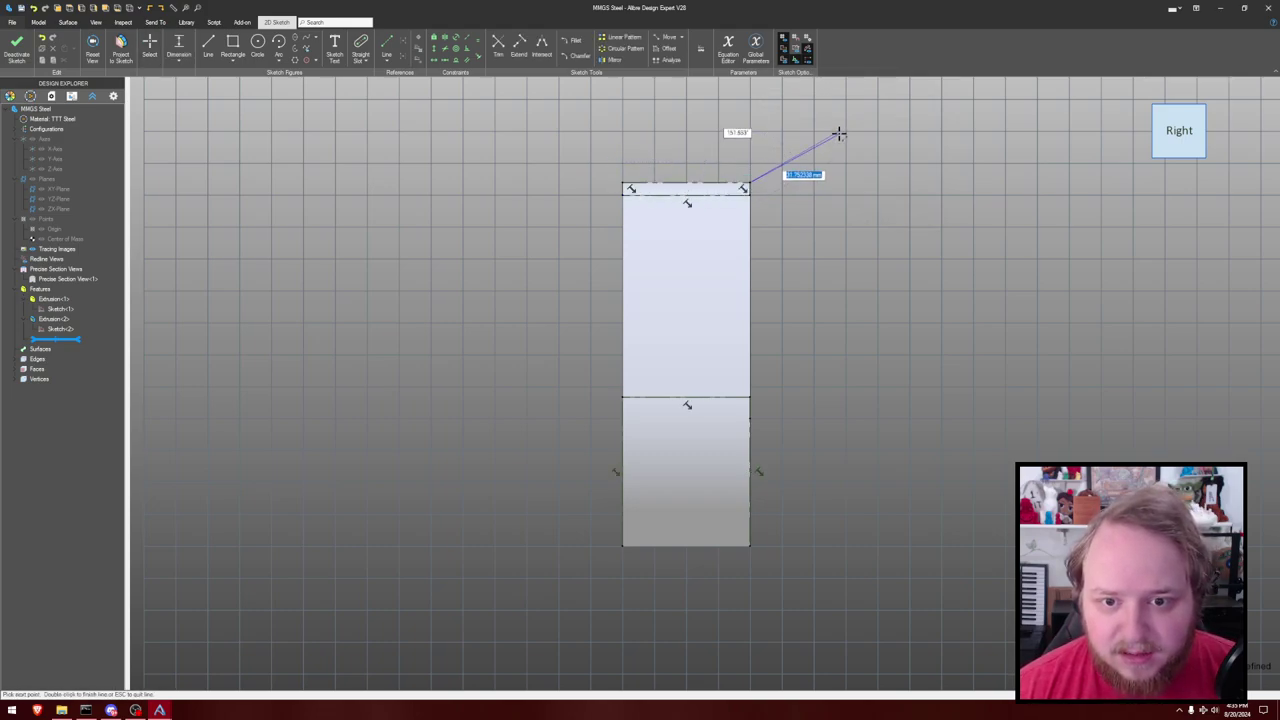
key("Escape")
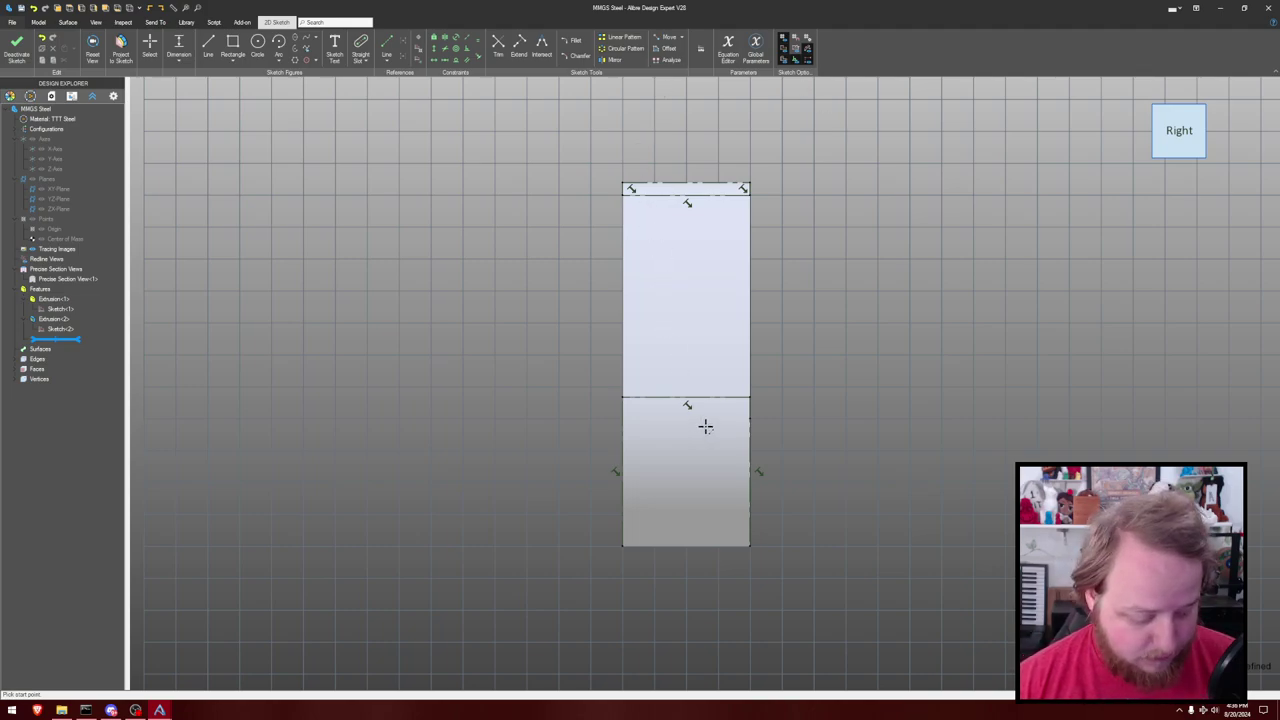
left_click(622, 545)
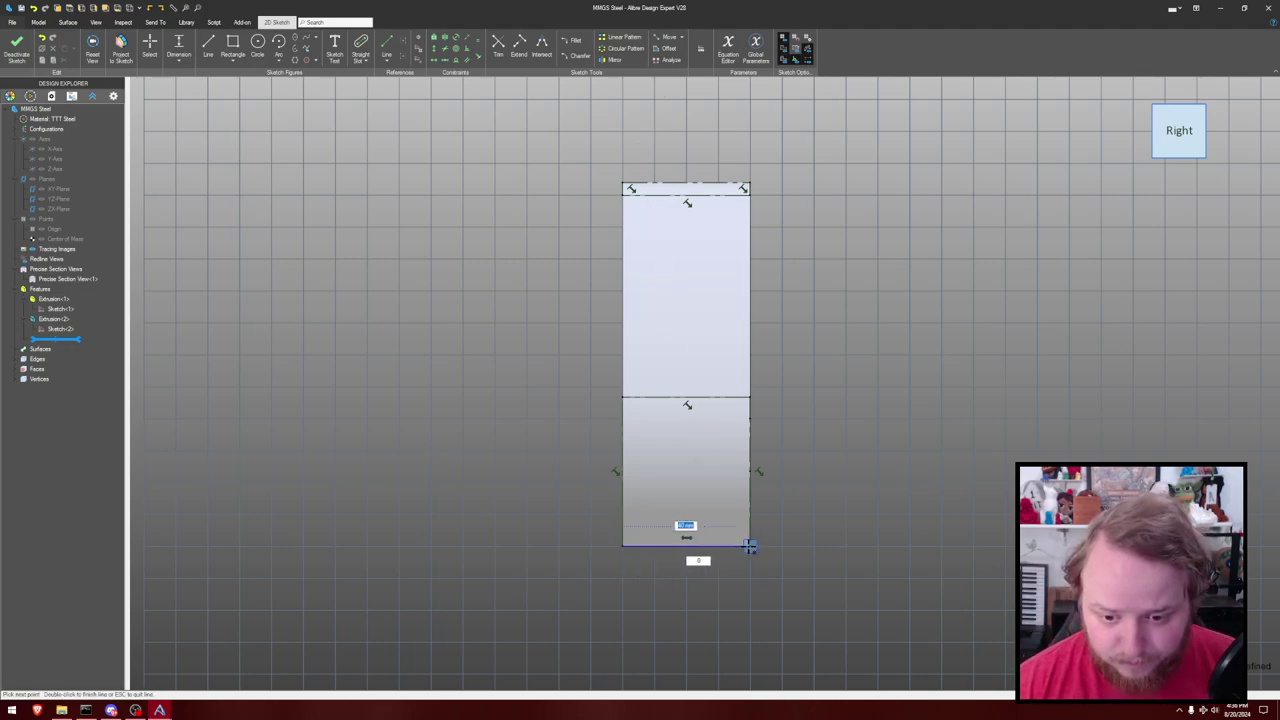
left_click(750, 545)
key("Escape")
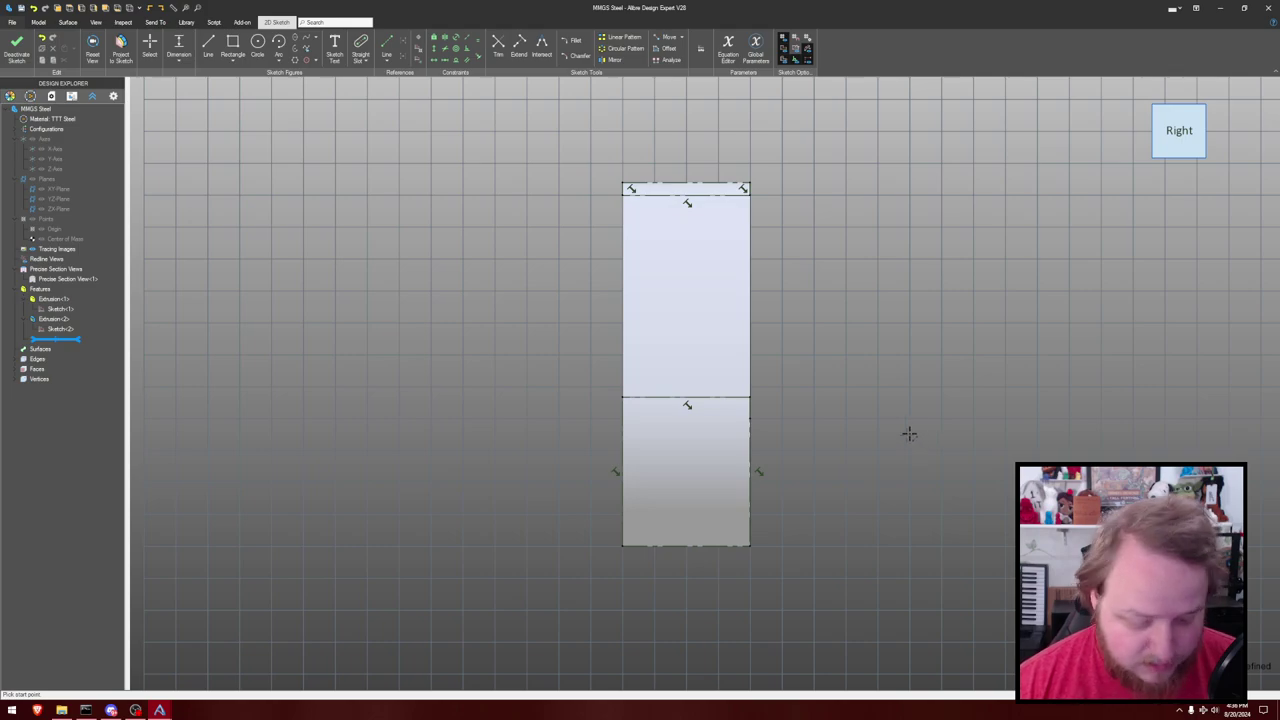
Draw a vertical line up from the outline's lower left corner along the left edge and set its length to 10 mm.
left_click(622, 545)
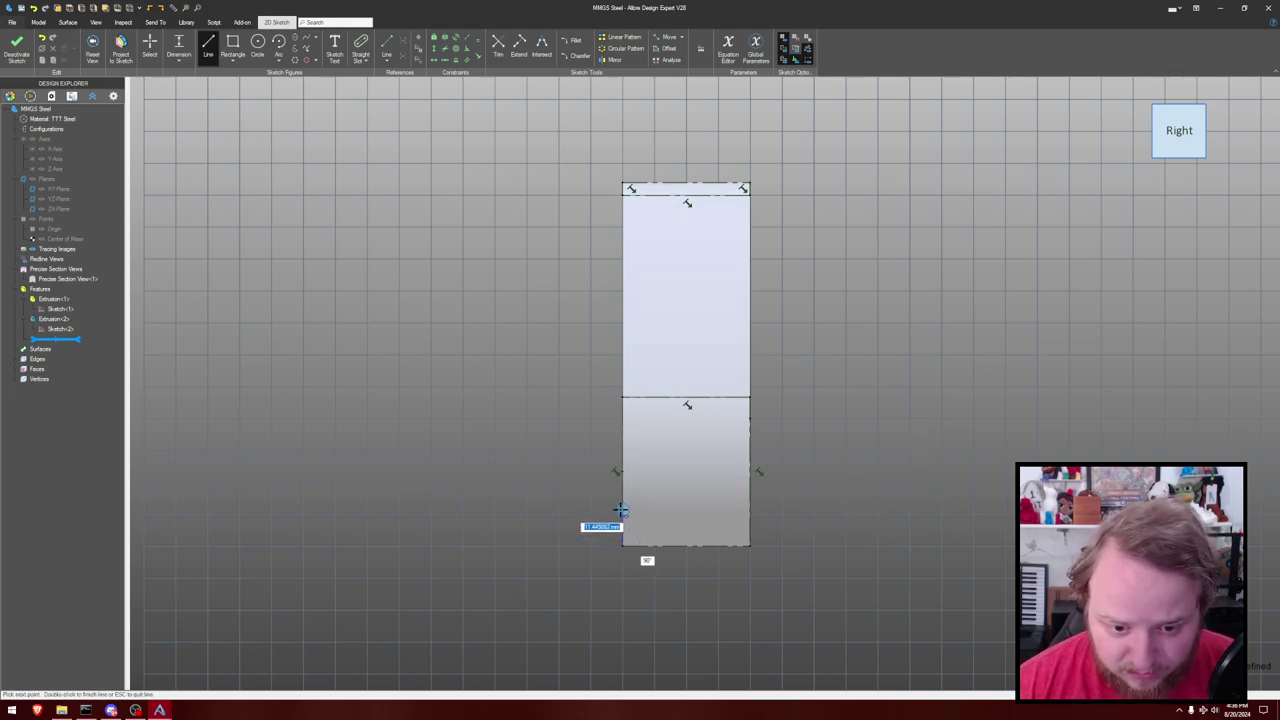
key("Escape")
key("Escape")
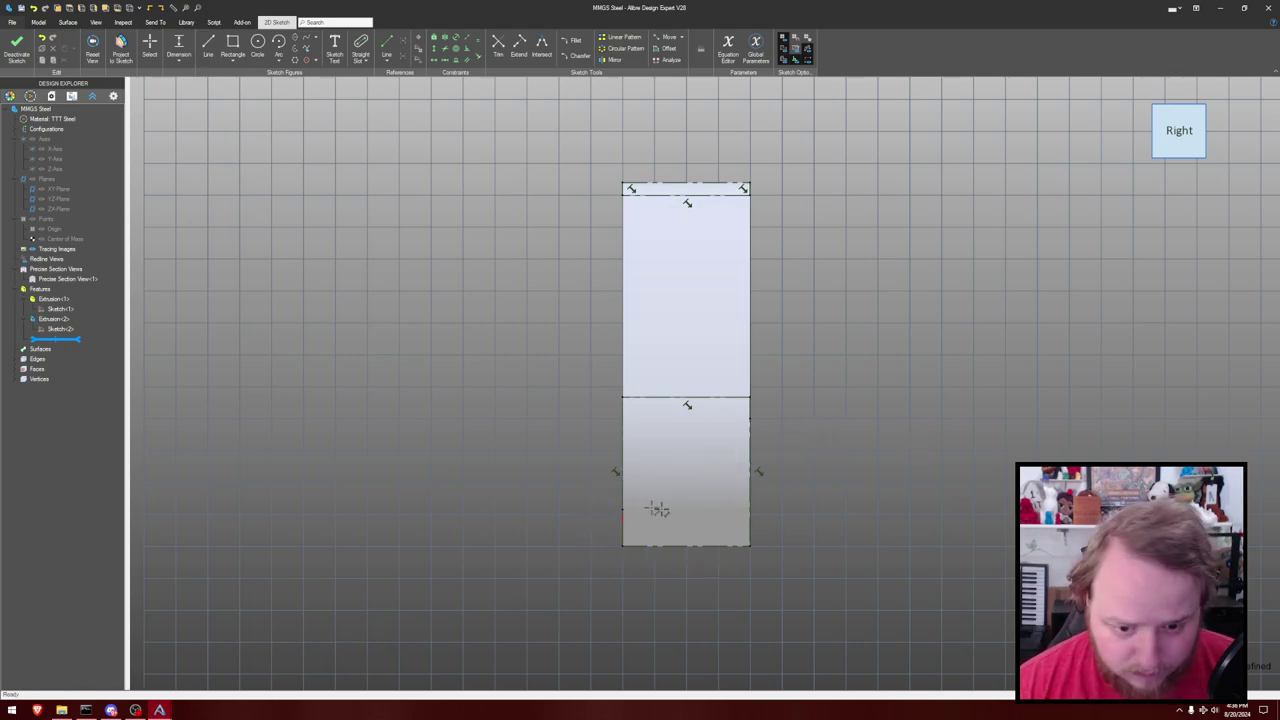
key("d")
left_click(621, 527)
left_click(571, 522)
type("10")
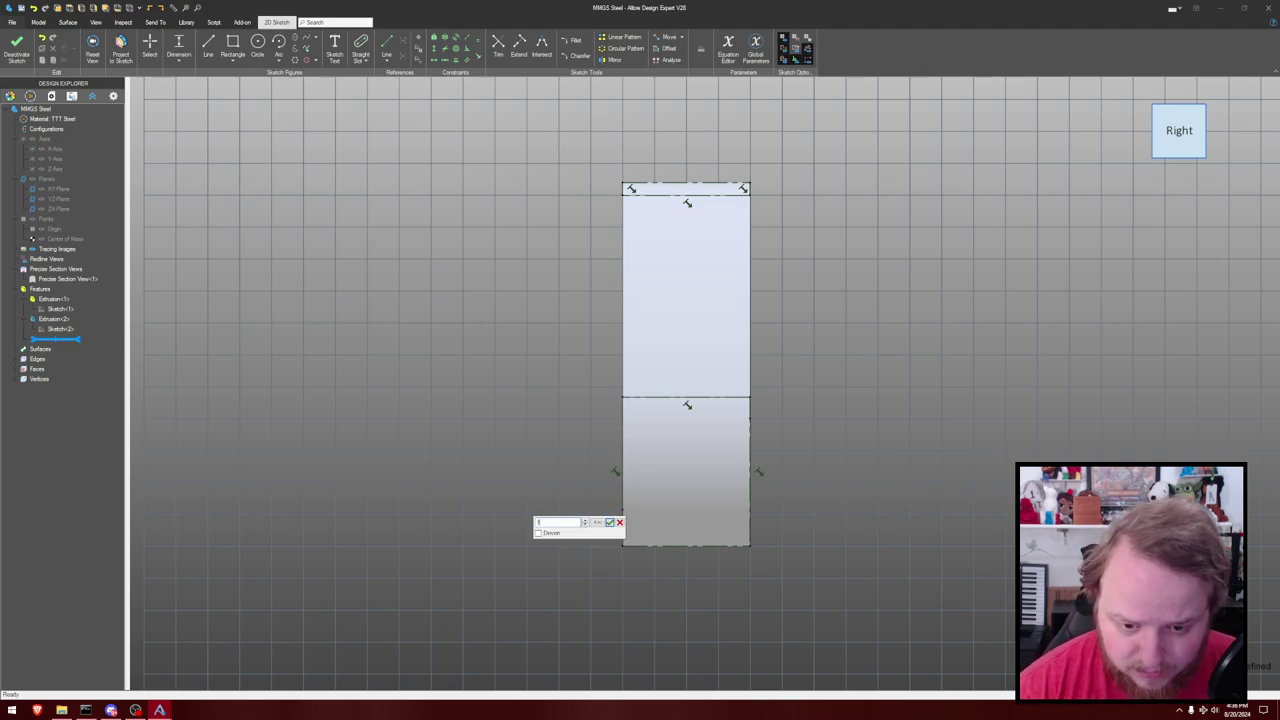
key("Return")
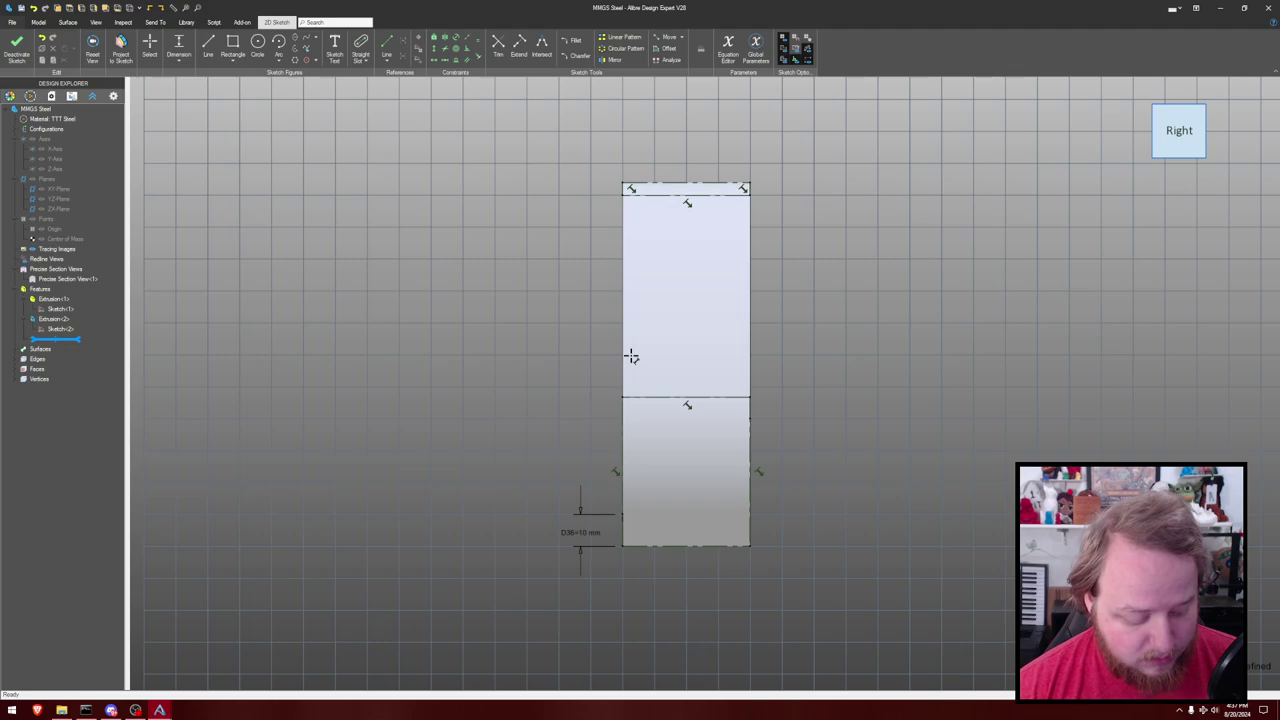
Draw a centre-point arc bulging to the right inside the upper half of the outline.
key("a")
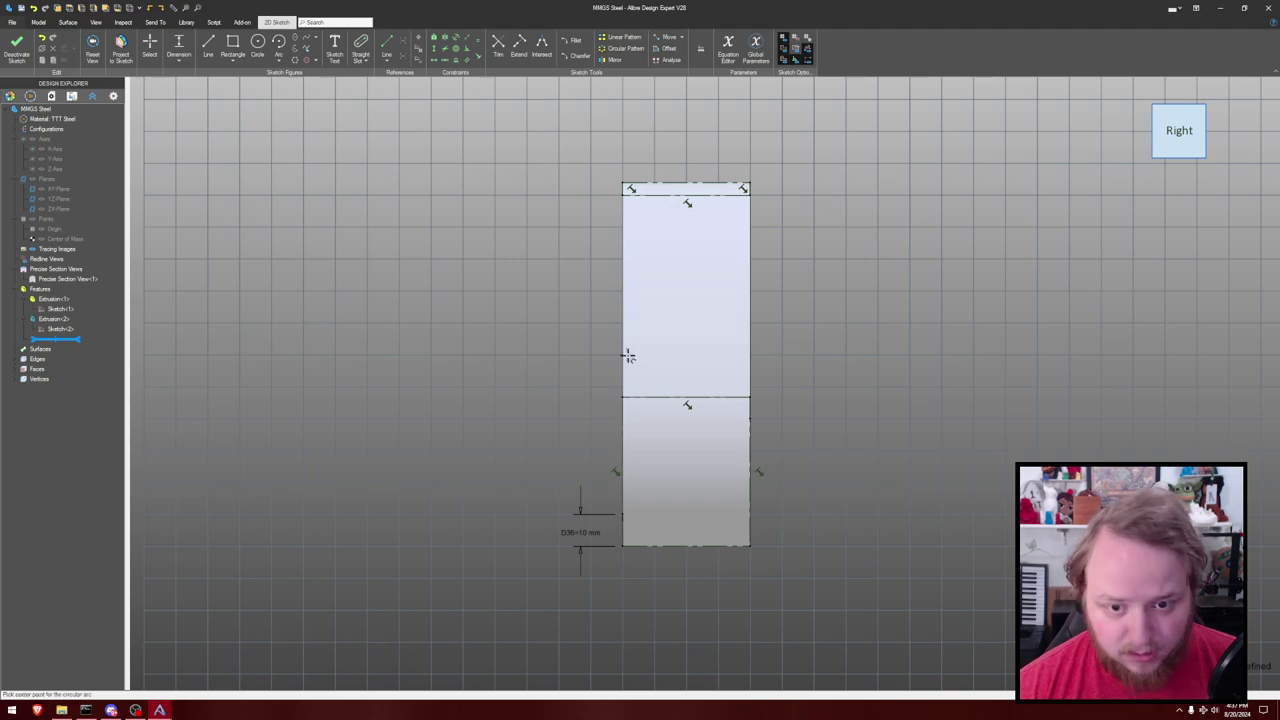
left_click(656, 259)
left_click(678, 219)
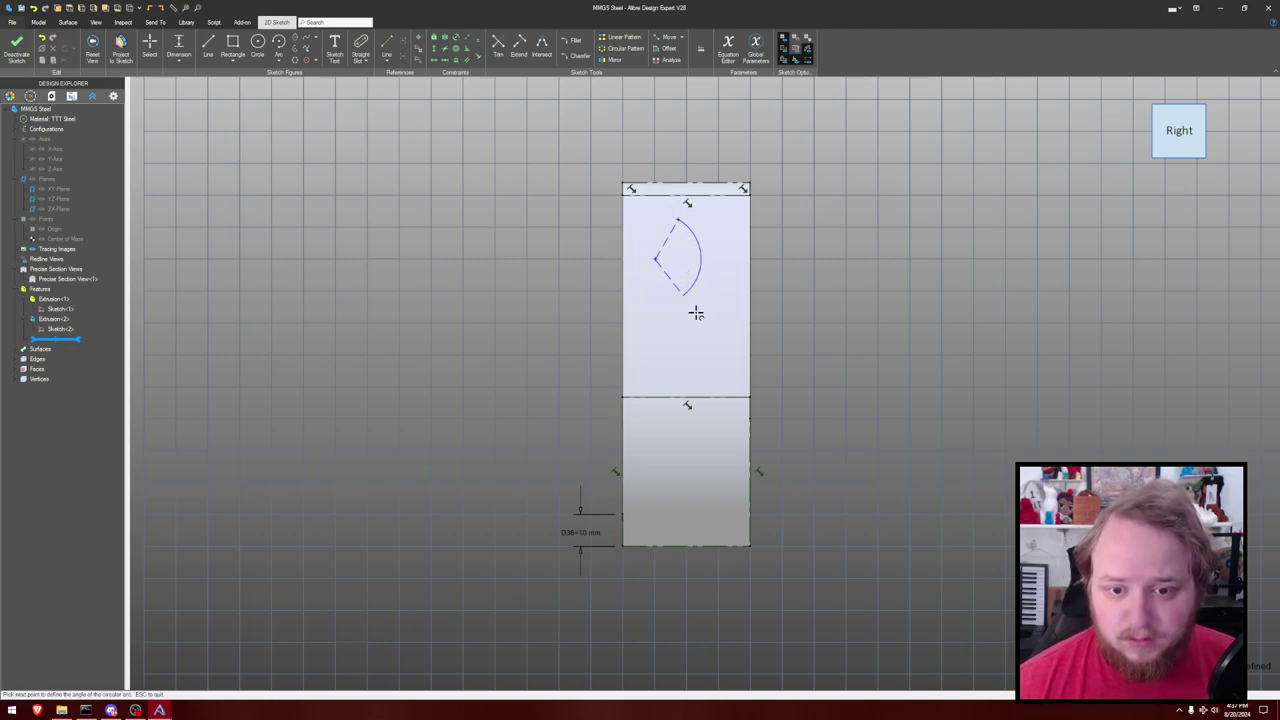
left_click(696, 314)
key("Escape")
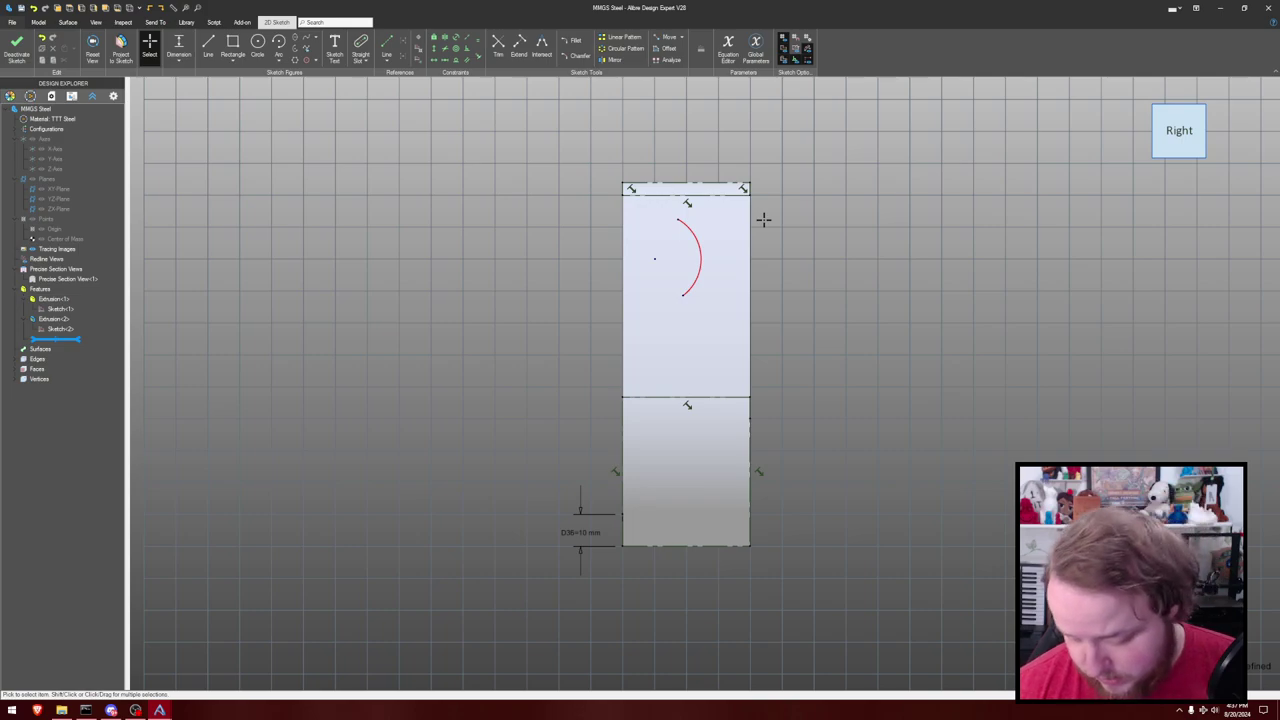
Draw a line about 12 mm long from the arc's upper end to the outline's top edge and constrain it vertical.
key("l")
left_click(678, 219)
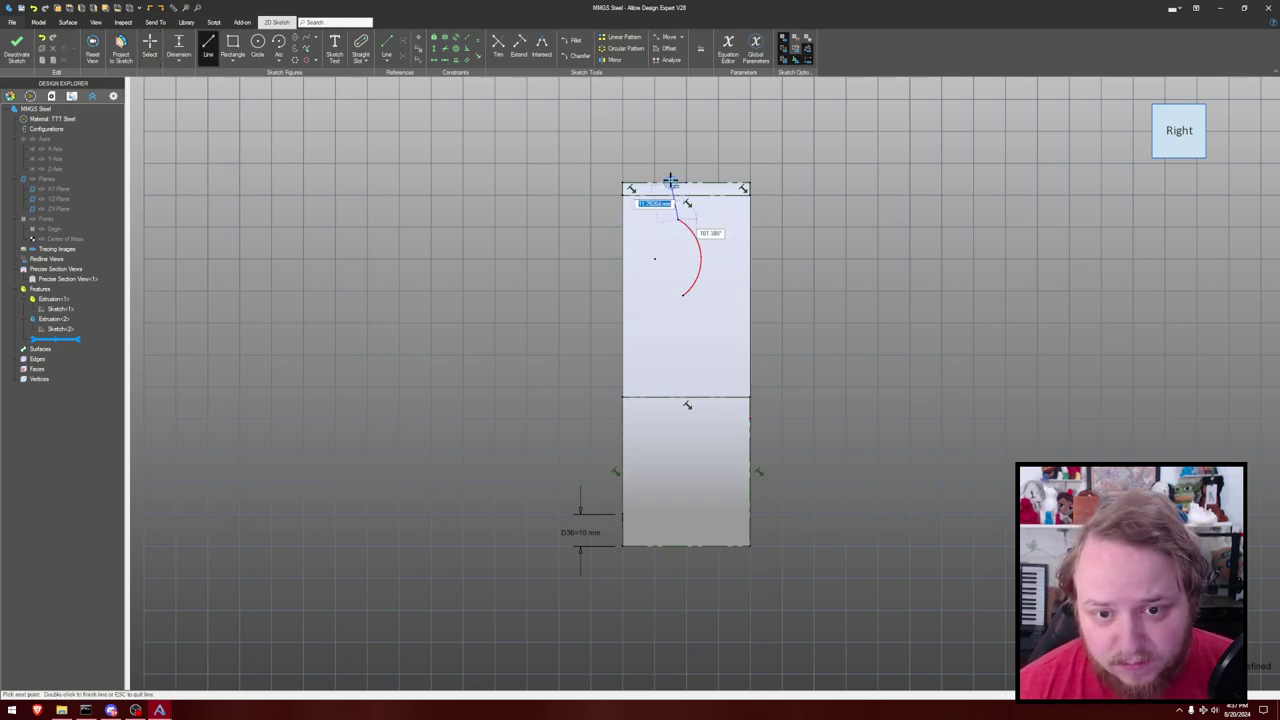
left_click(671, 184)
key("Escape")
key("v")
left_click(676, 203)
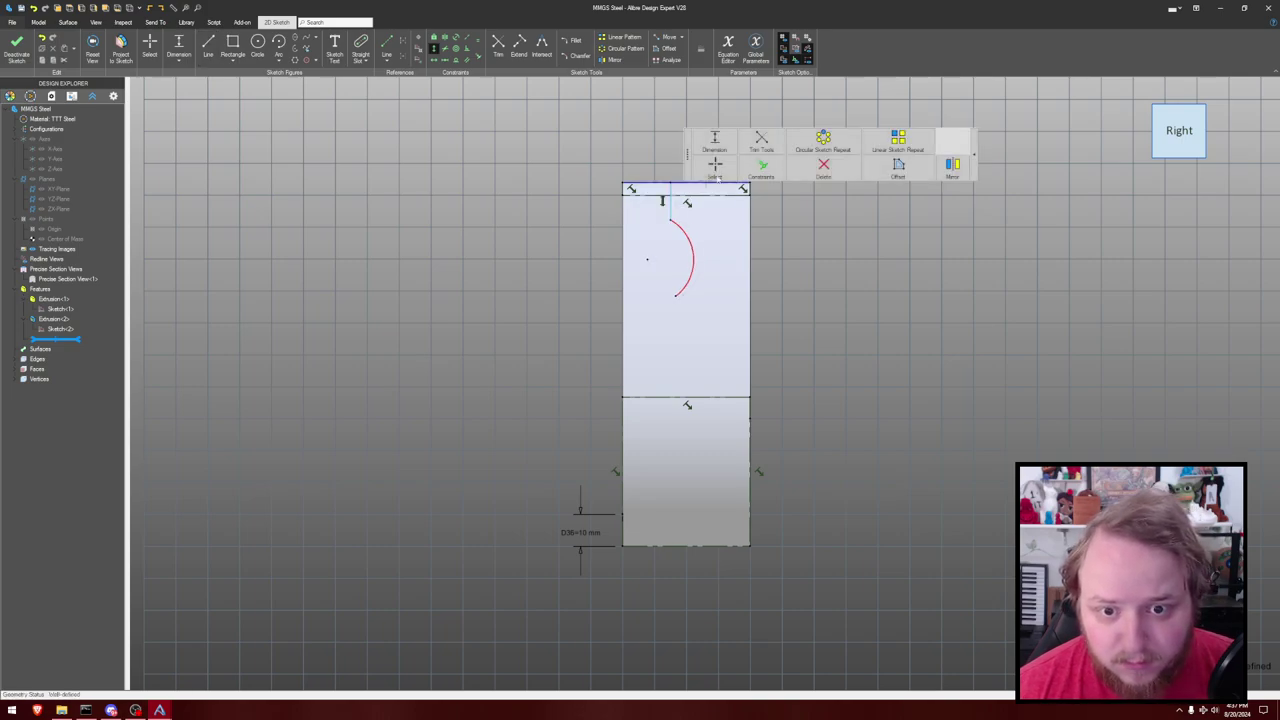
Dimension the upper vertical line at 26 mm from the outline's right edge.
left_click(717, 150)
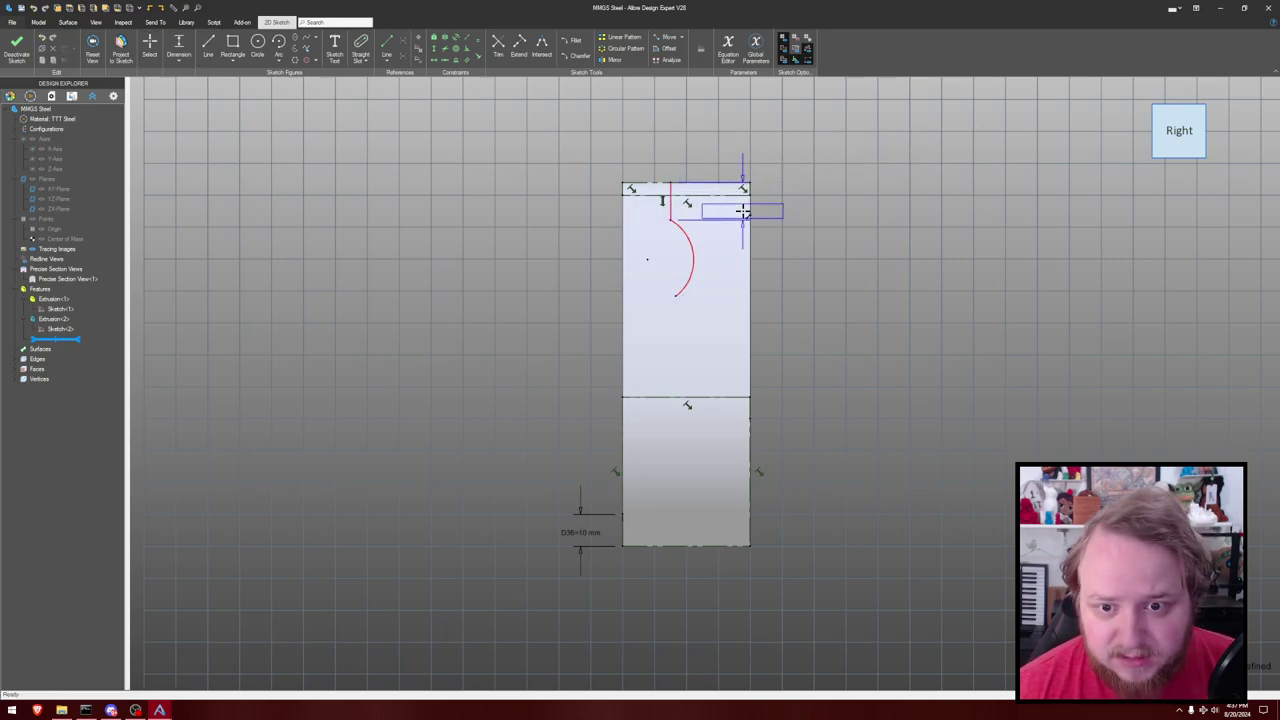
left_click(749, 189)
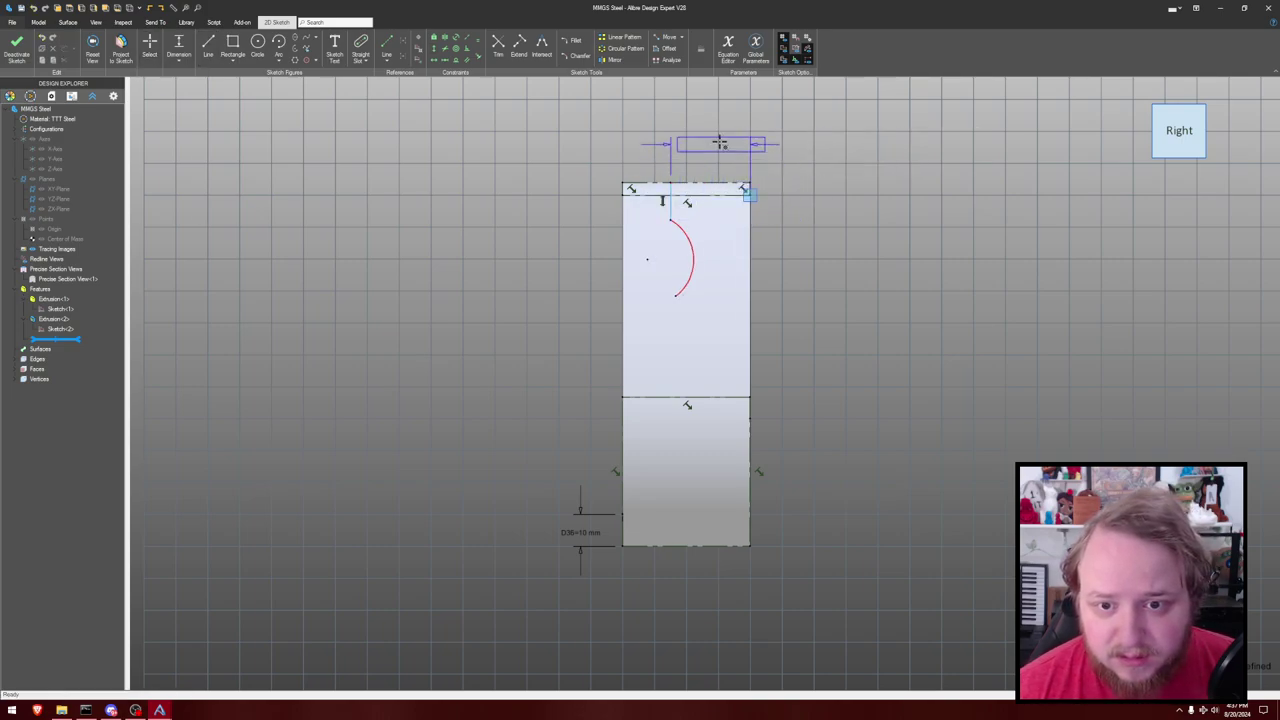
type("25")
left_click(744, 130)
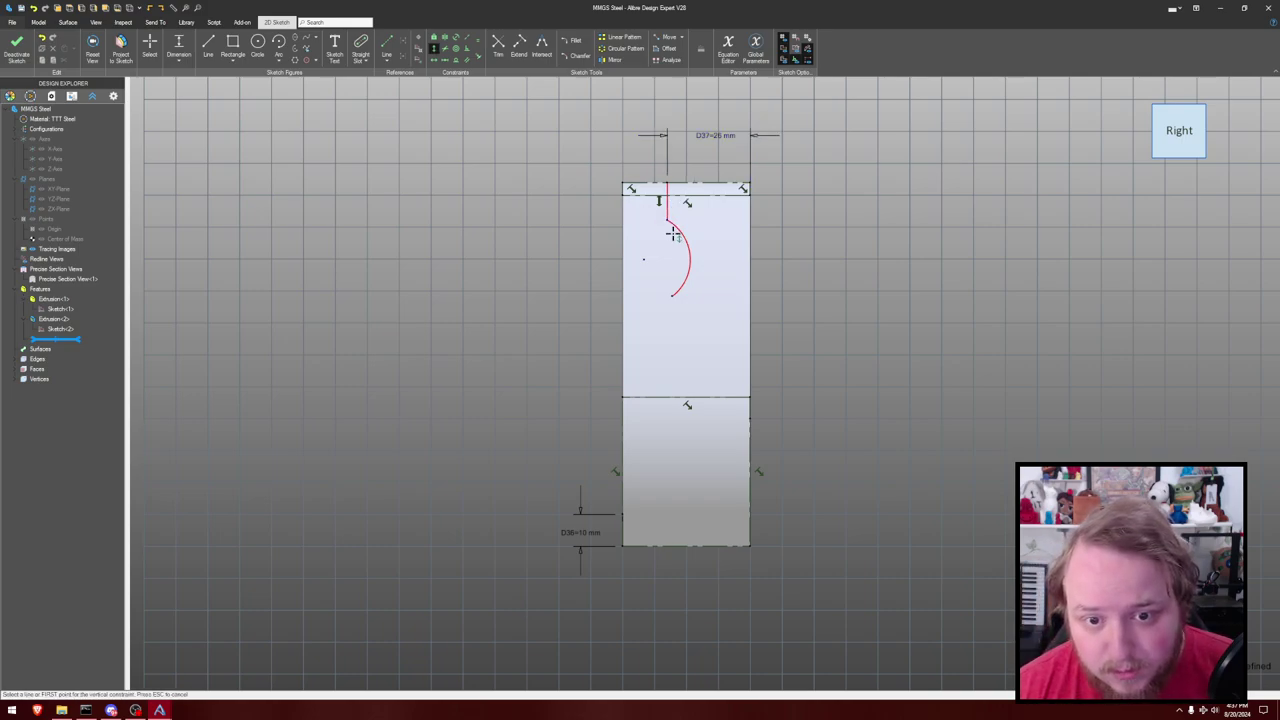
key("Escape")
Set the arc's radius to 55 mm and pull its lower end back inside the outline, above the middle reference line.
mouse_move(676, 309)
left_mouse_down()
mouse_move(686, 274)
mouse_move(673, 293)
mouse_move(684, 290)
left_mouse_up()
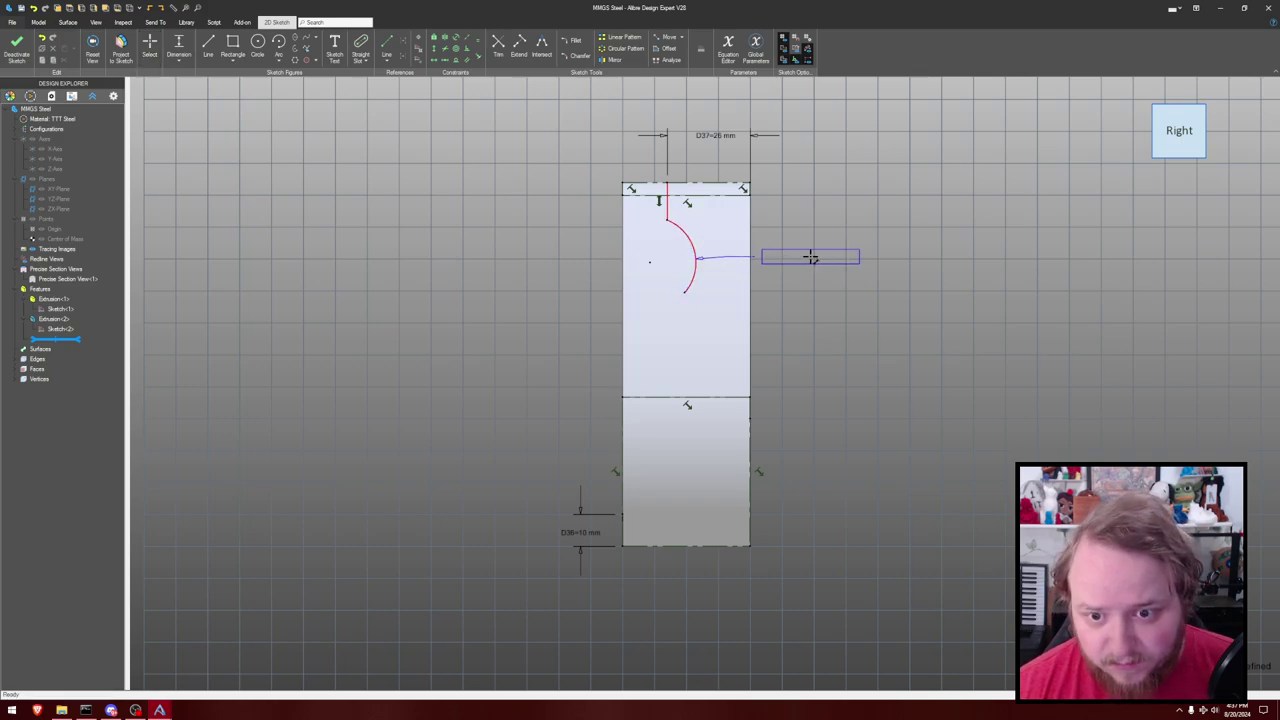
key("ctrl+z")
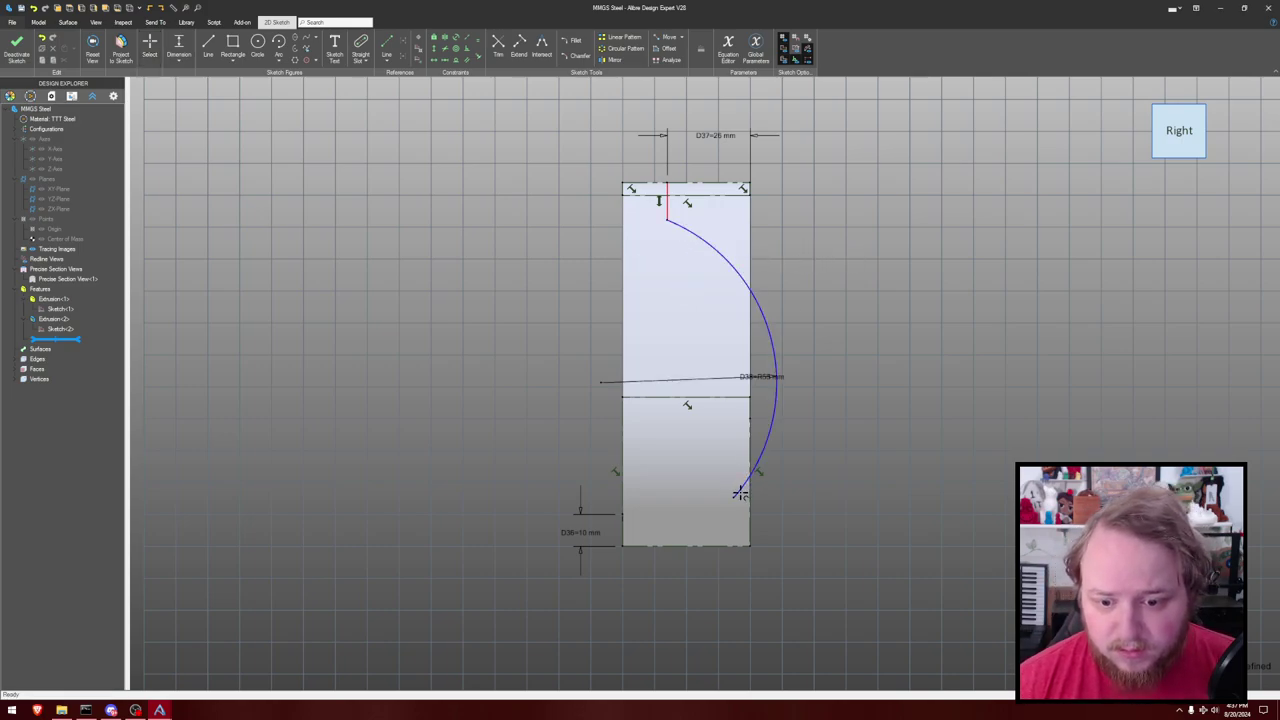
left_click(734, 498)
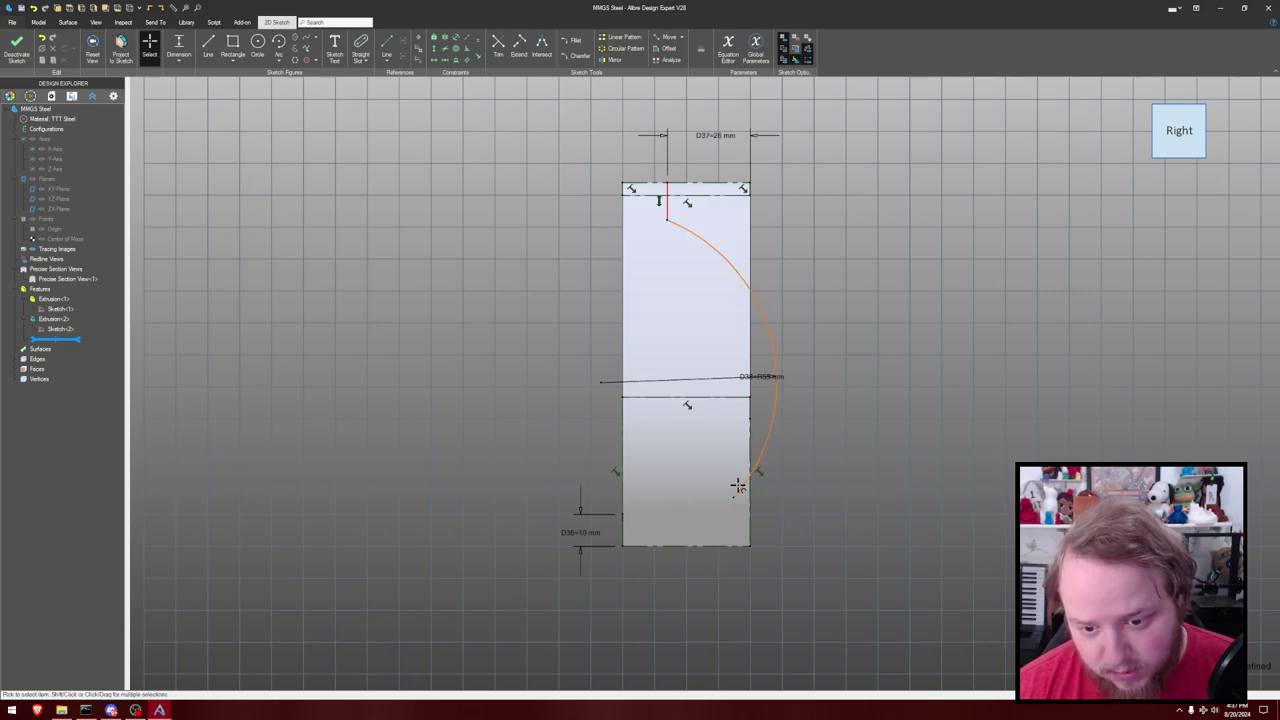
left_click_drag(731, 498, 696, 350)
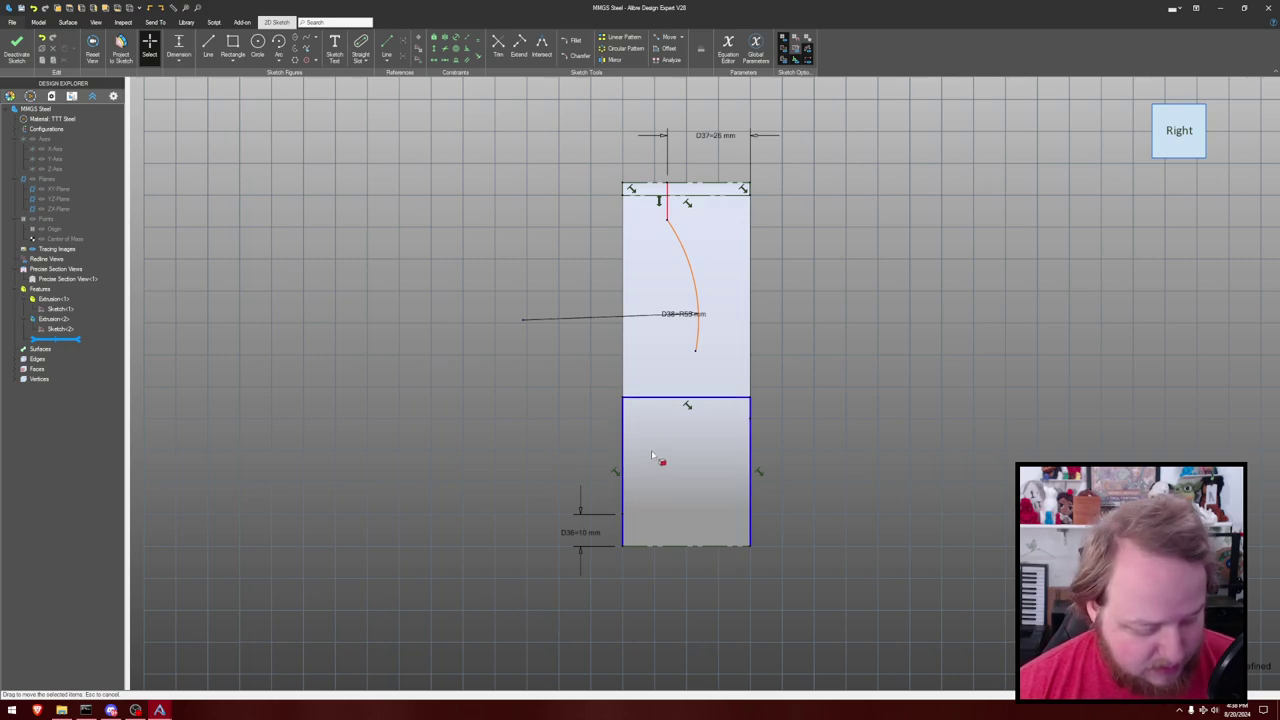
Draw a three-point arc from the top of the lower left 10 mm line to the lower end of the upper arc.
key("a")
left_click(622, 514)
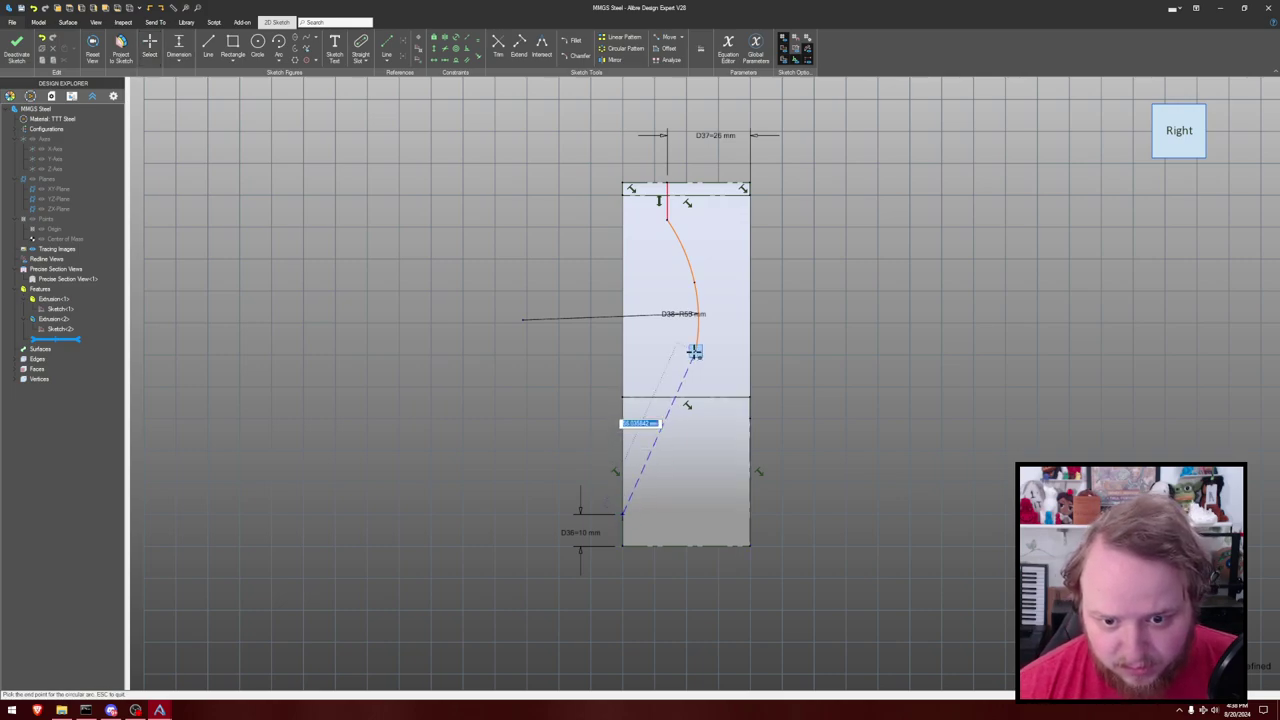
left_click(694, 351)
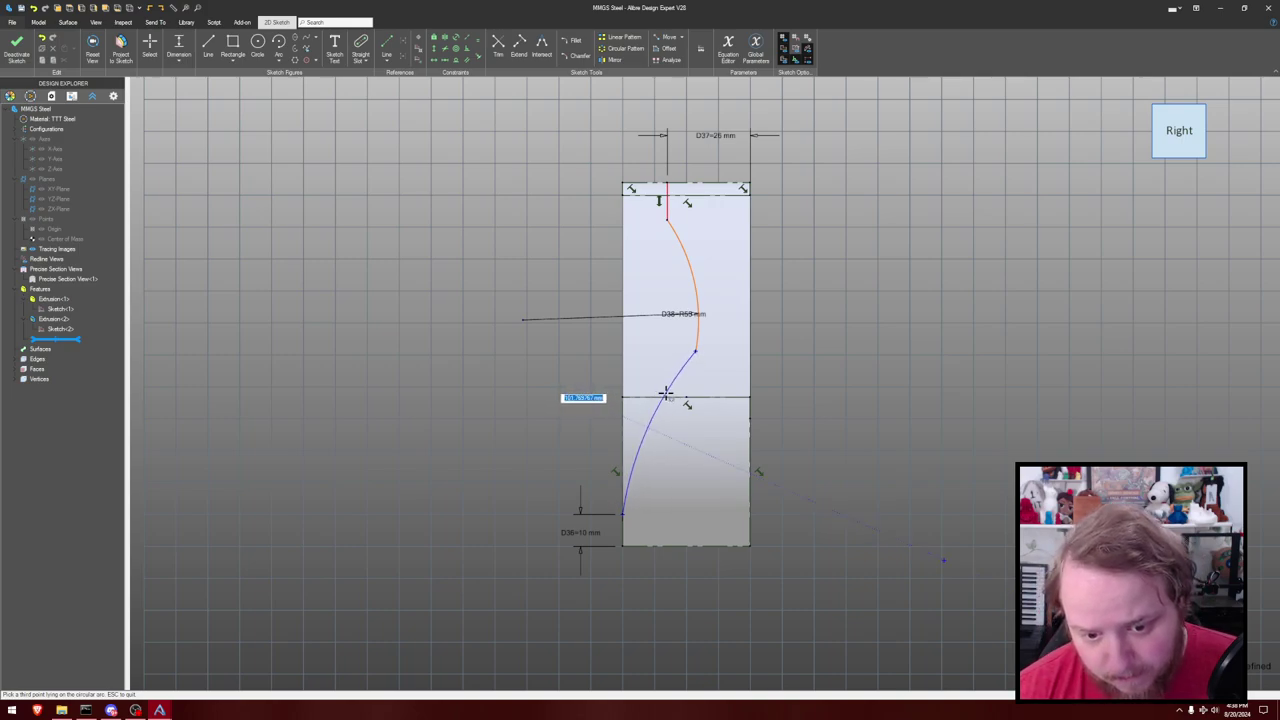
left_click(665, 395)
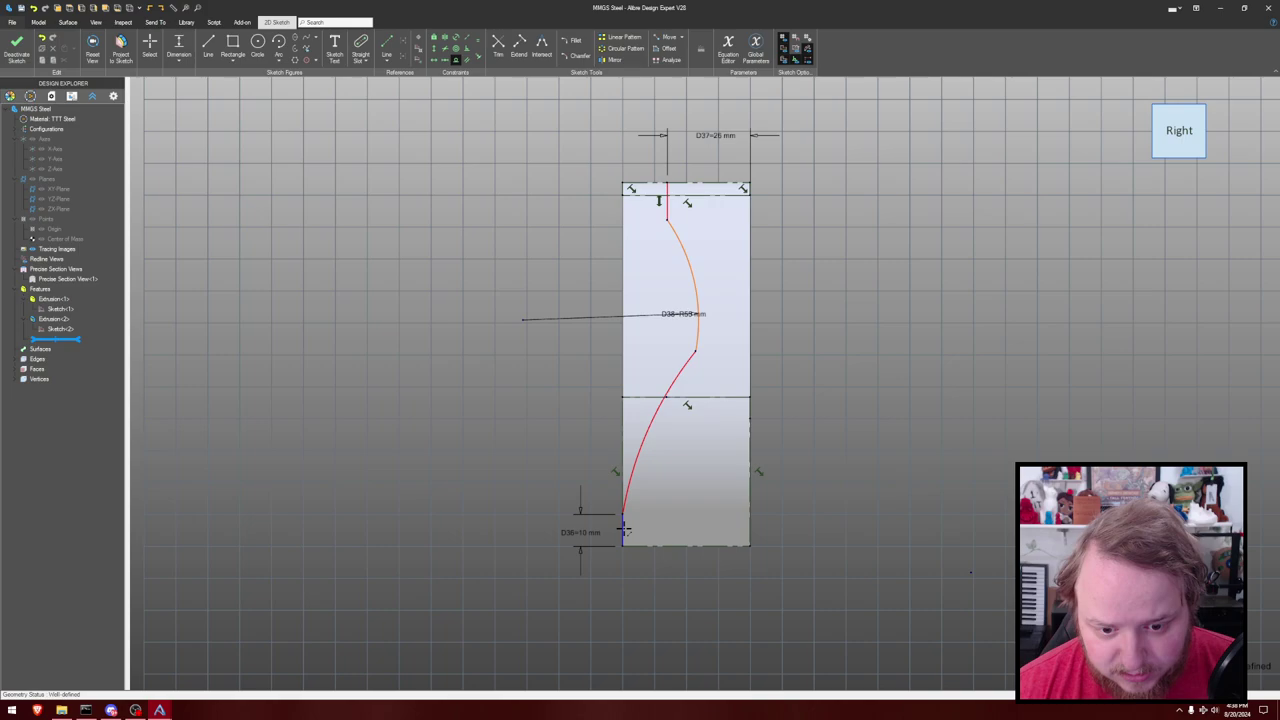
Make the lower arc tangent to the short vertical line on the outline's left edge.
right_click(629, 494)
left_click(627, 494)
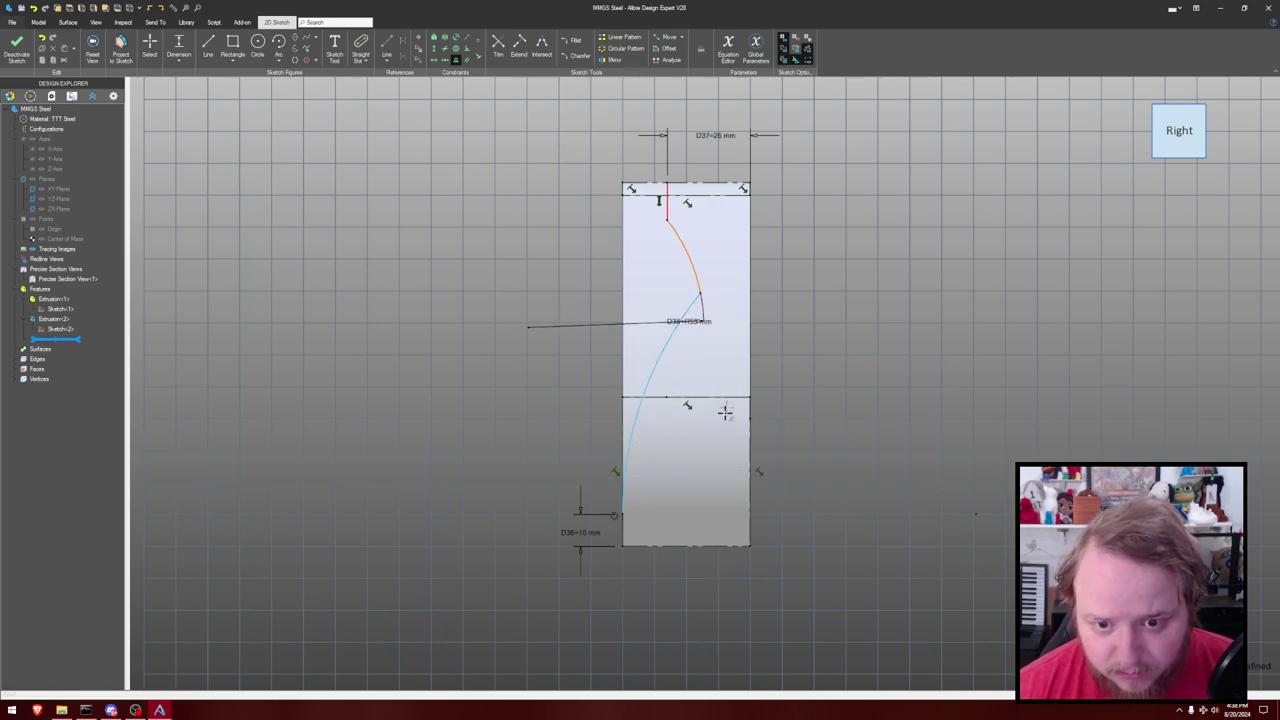
key("Escape")
Shift the point where the two arcs meet and set the upper arc's radius to 27.5 mm.
left_click_drag(700, 295, 574, 312)
double_click(580, 313)
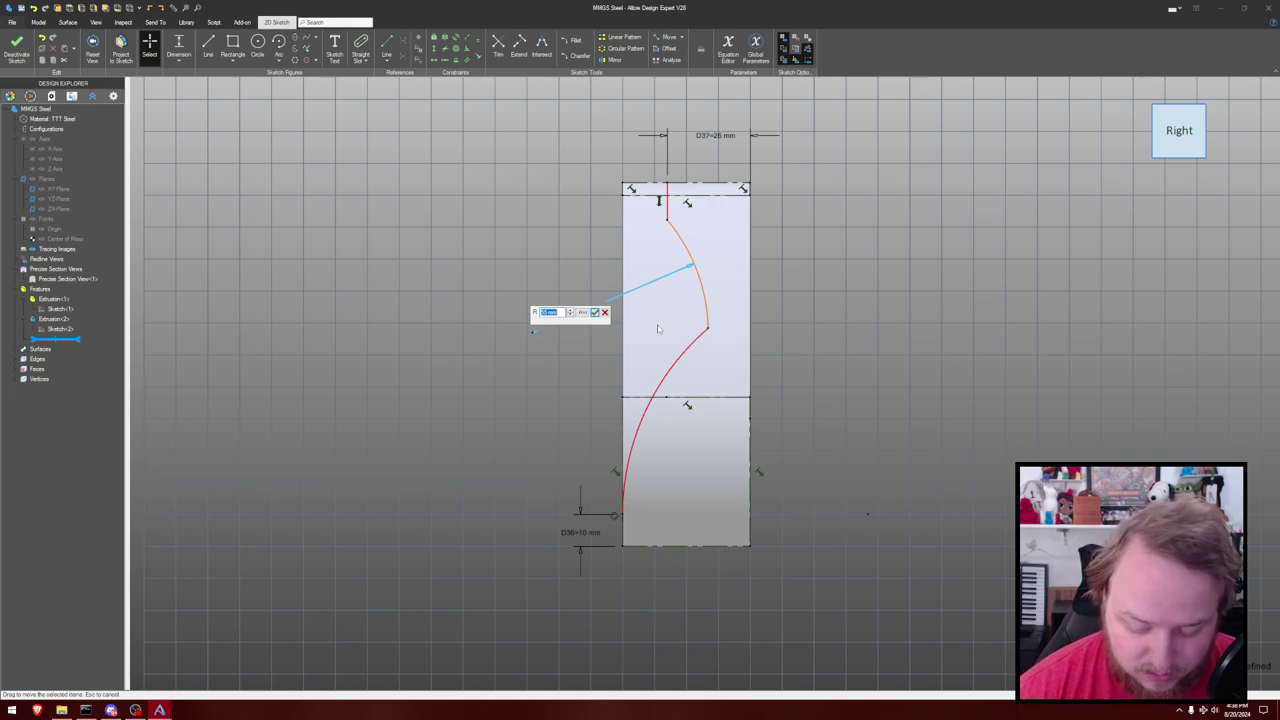
type("274.5")
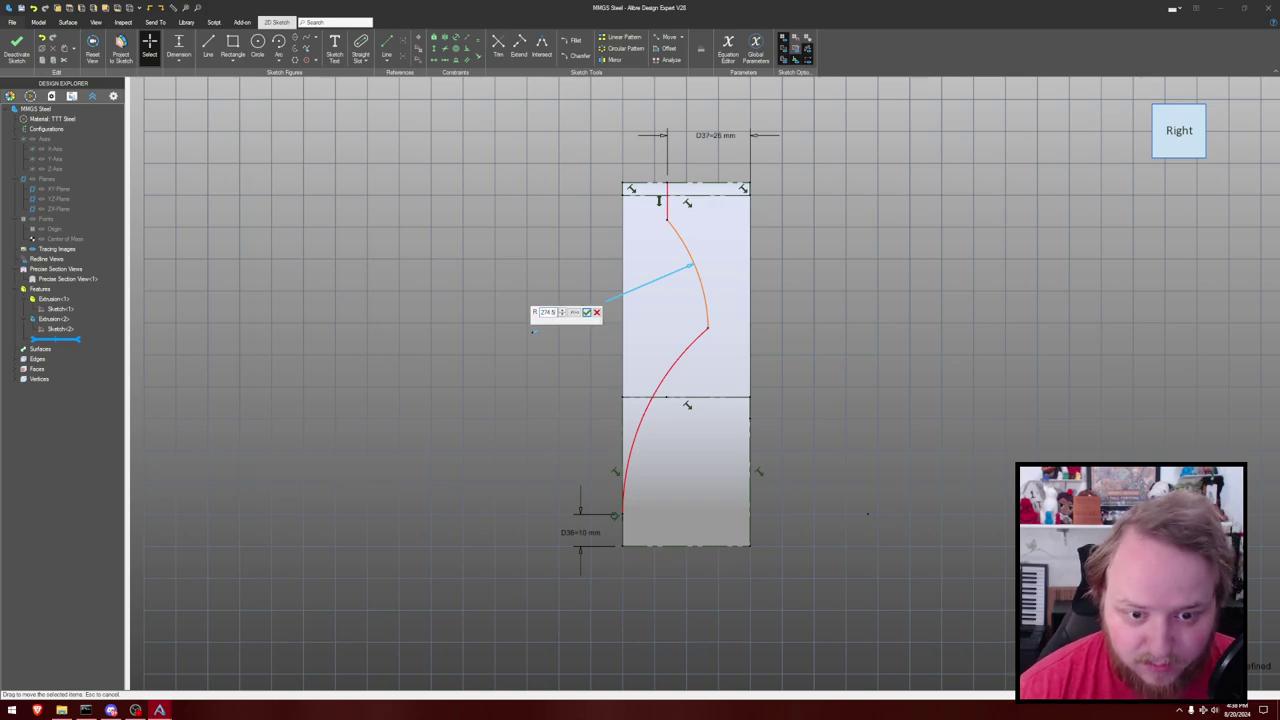
key("Return")
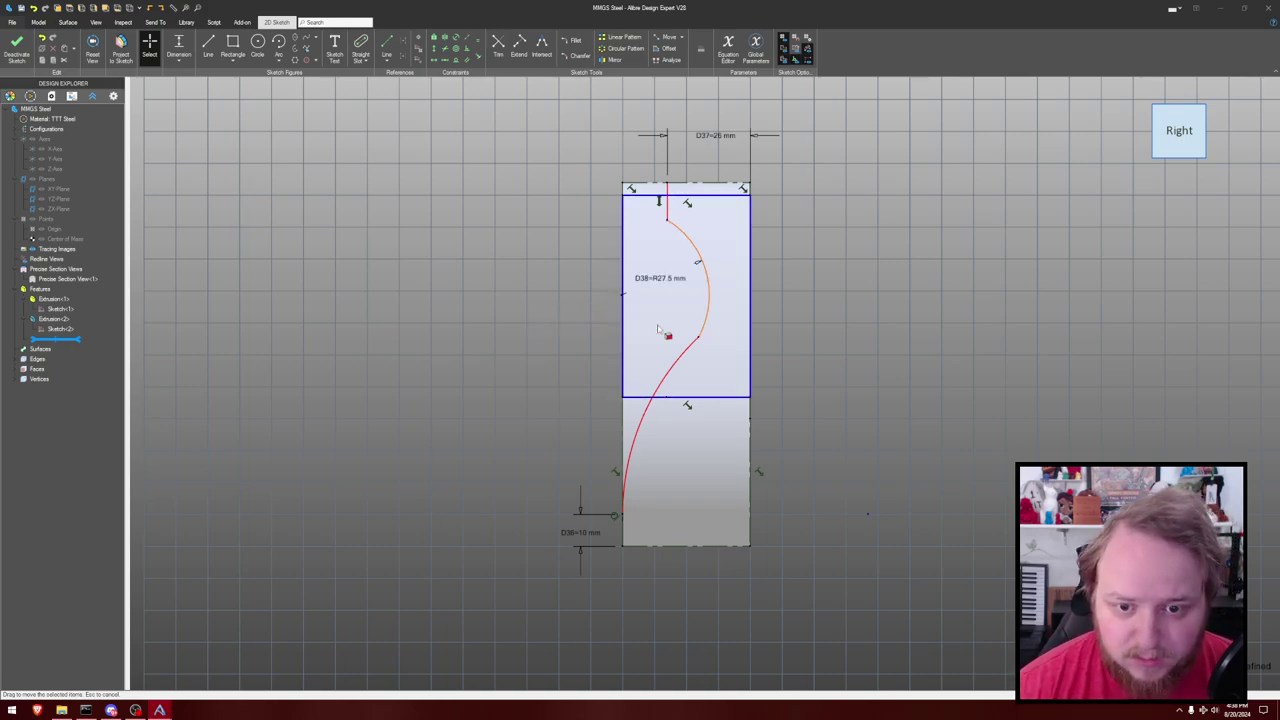
Adjust the joint between the two arcs and make the lower arc tangent to the upper arc.
mouse_move(691, 335)
left_mouse_down()
mouse_move(680, 331)
mouse_move(691, 333)
left_mouse_up()
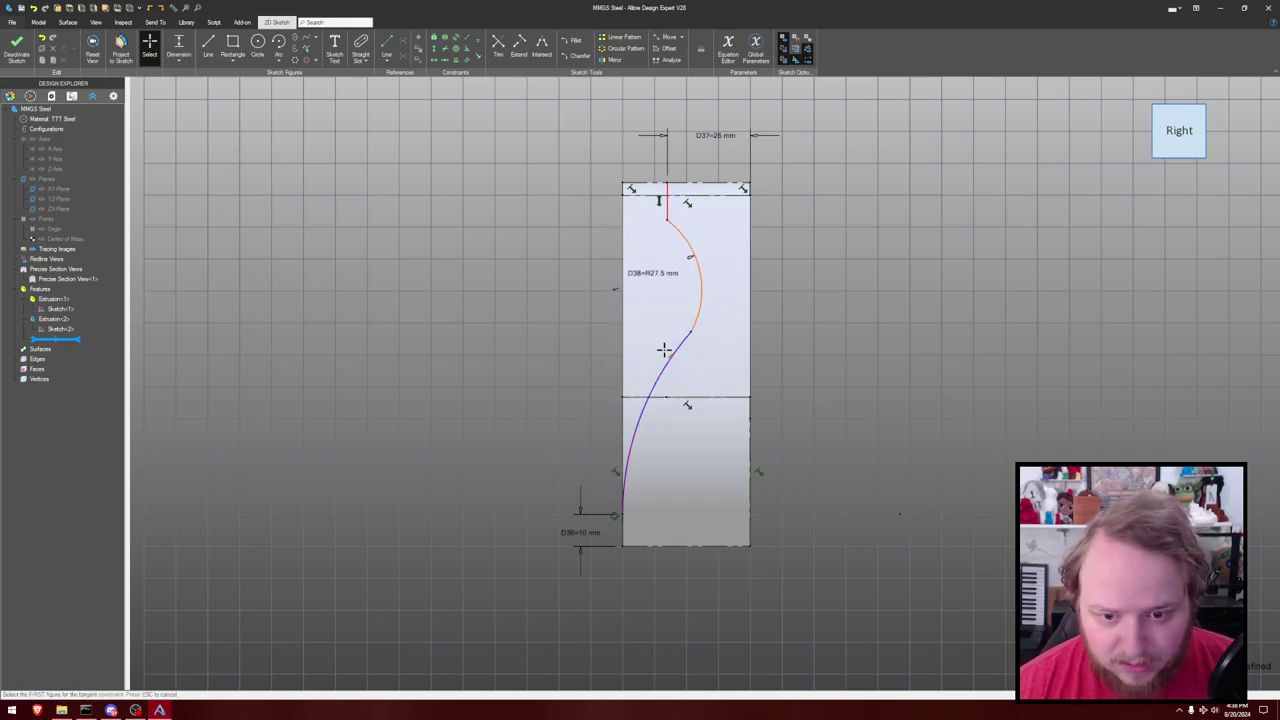
key("t")
left_click(665, 365)
left_click(697, 270)
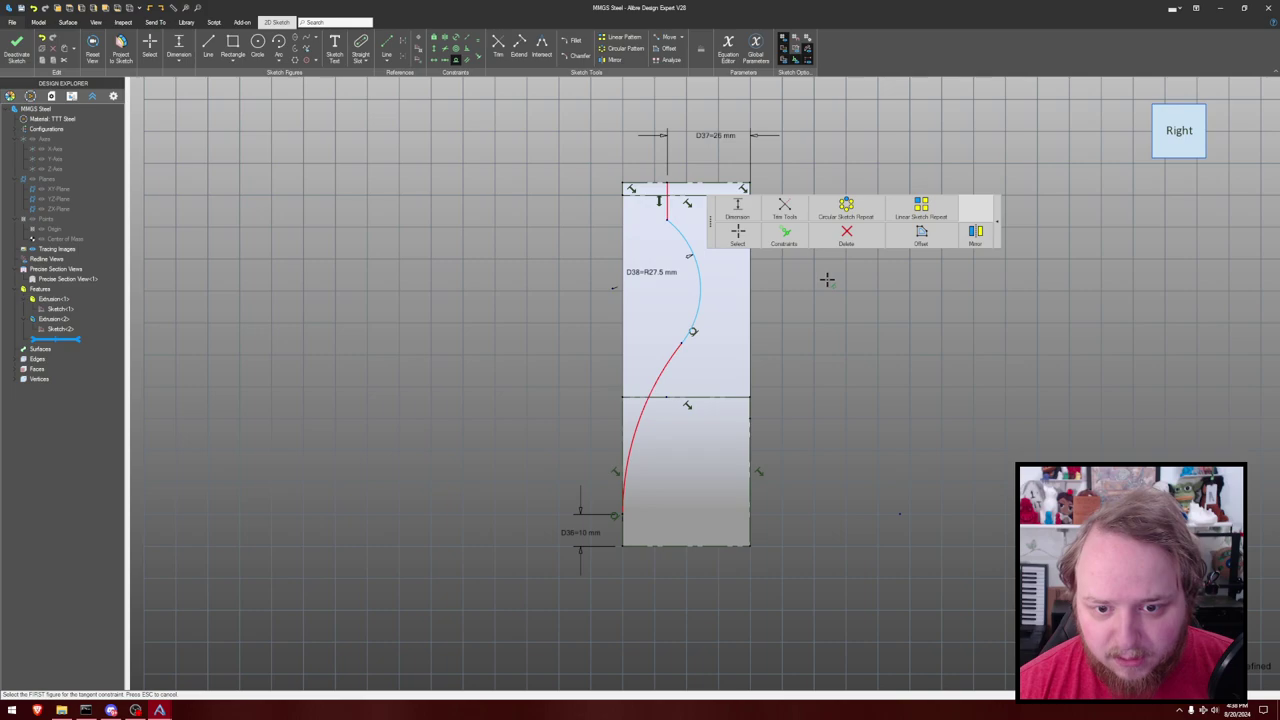
key("Escape")
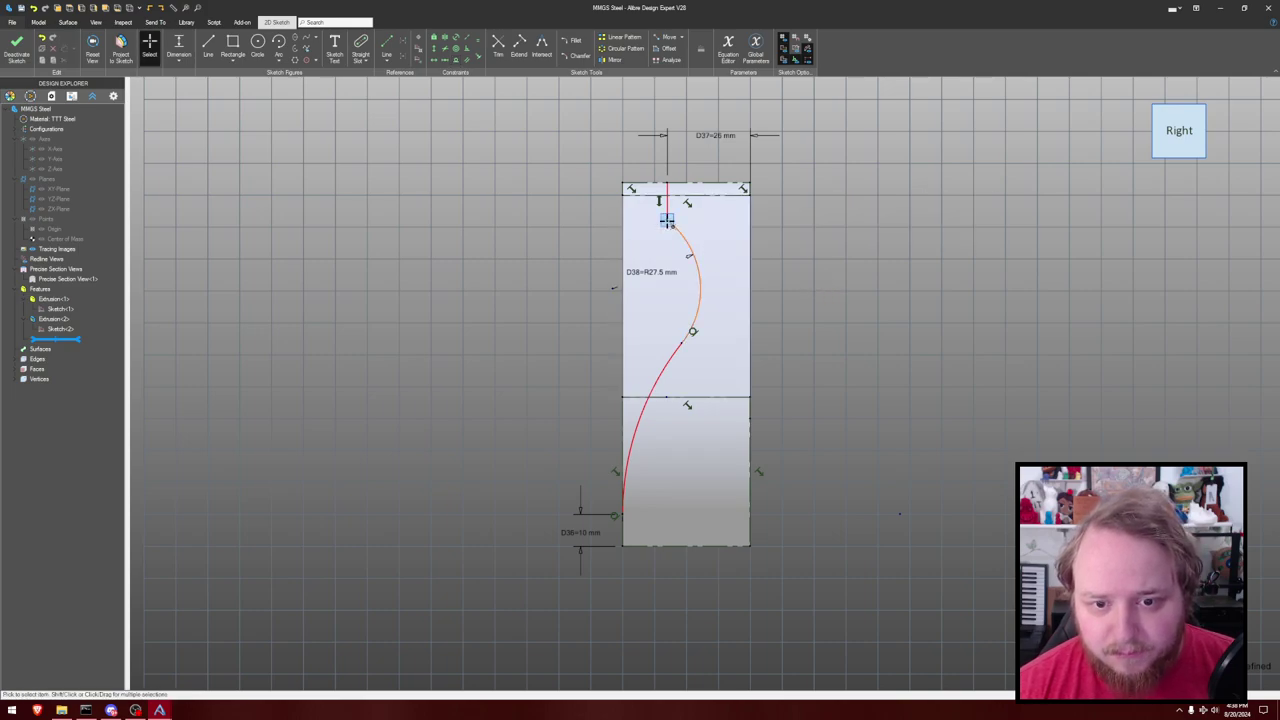
Reshape the profile by its free end points and set the upper vertical line's length to 10 mm.
mouse_move(667, 219)
left_mouse_down()
mouse_move(668, 248)
mouse_move(672, 215)
left_mouse_up()
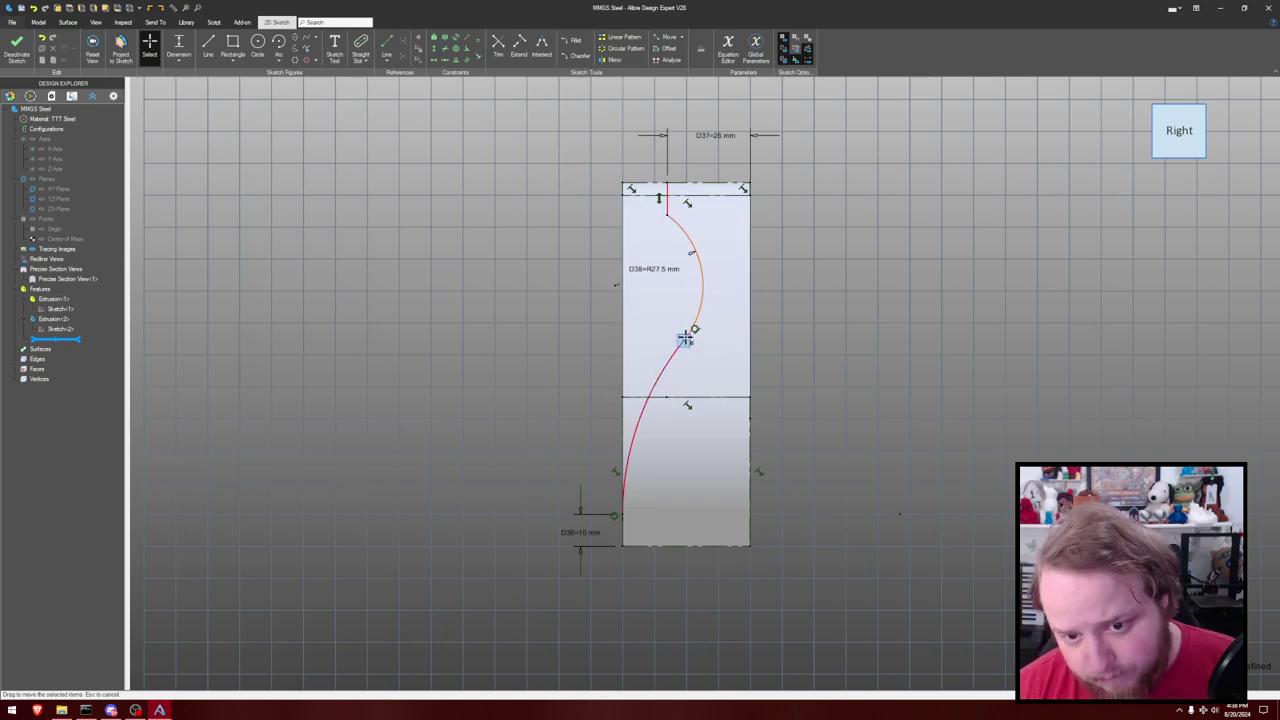
mouse_move(681, 342)
left_mouse_down()
mouse_move(697, 322)
mouse_move(689, 357)
mouse_move(694, 348)
left_mouse_up()
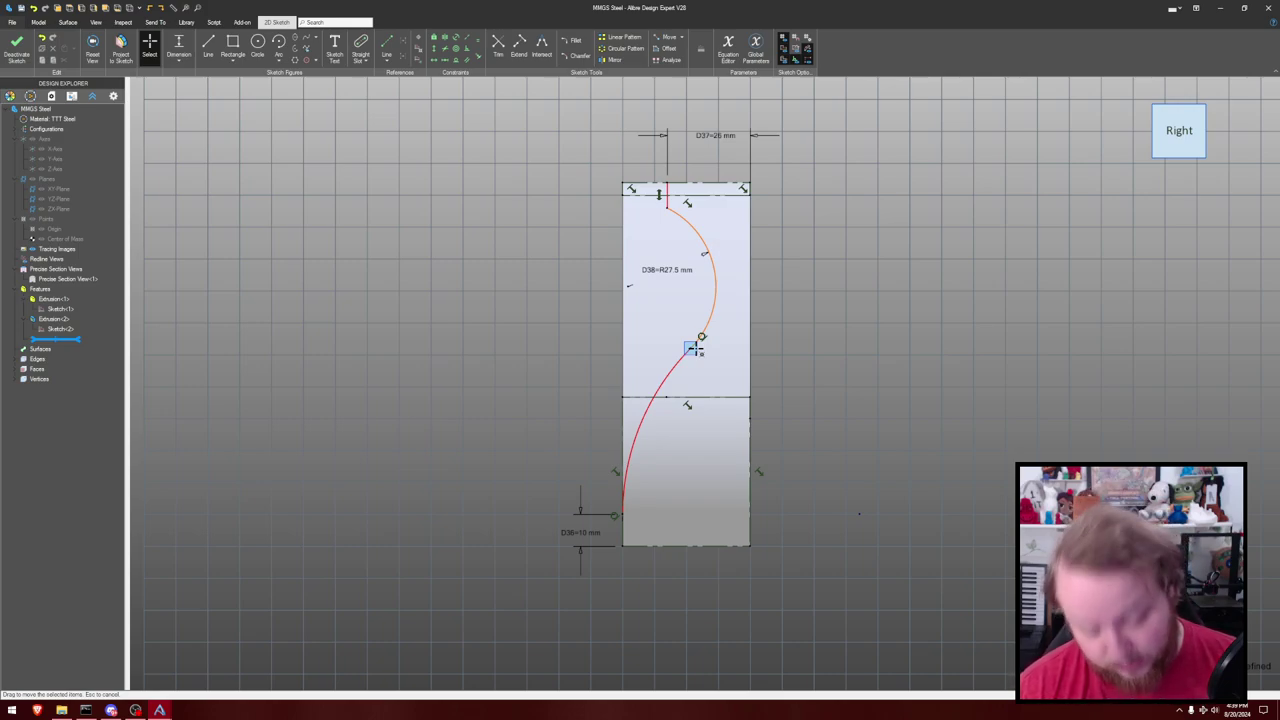
double_click(665, 195)
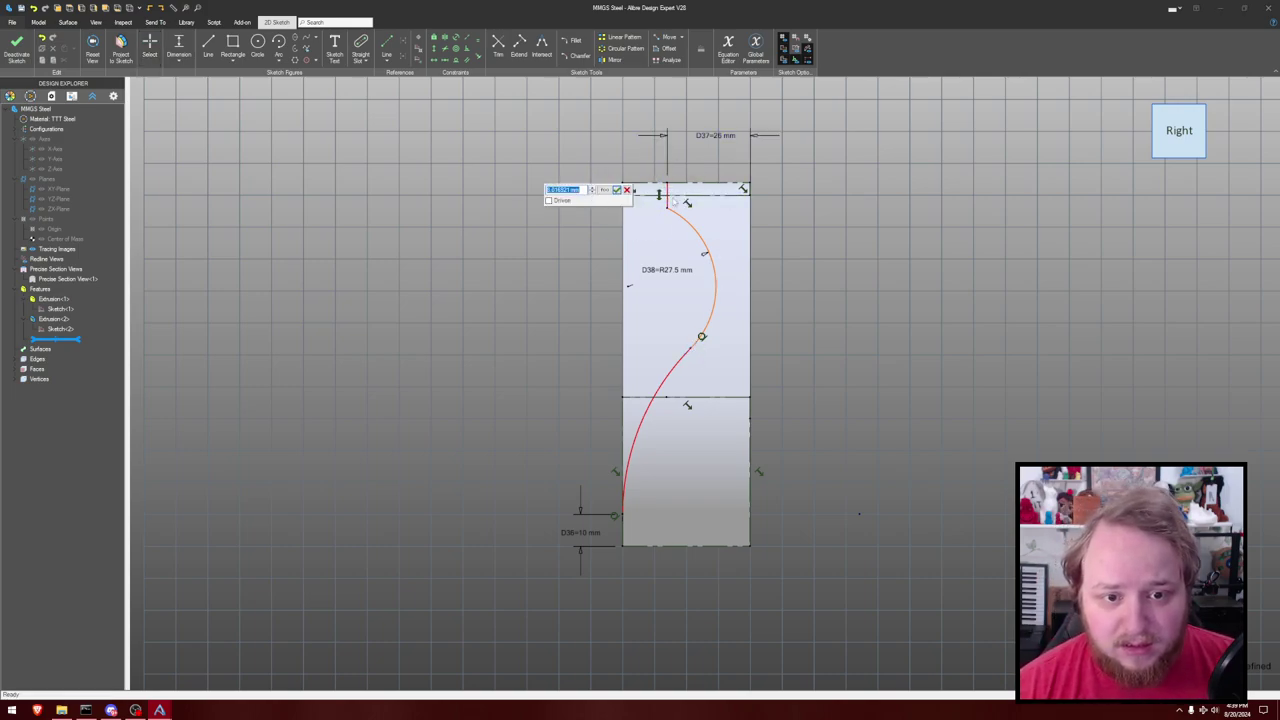
type("10")
key("Return")
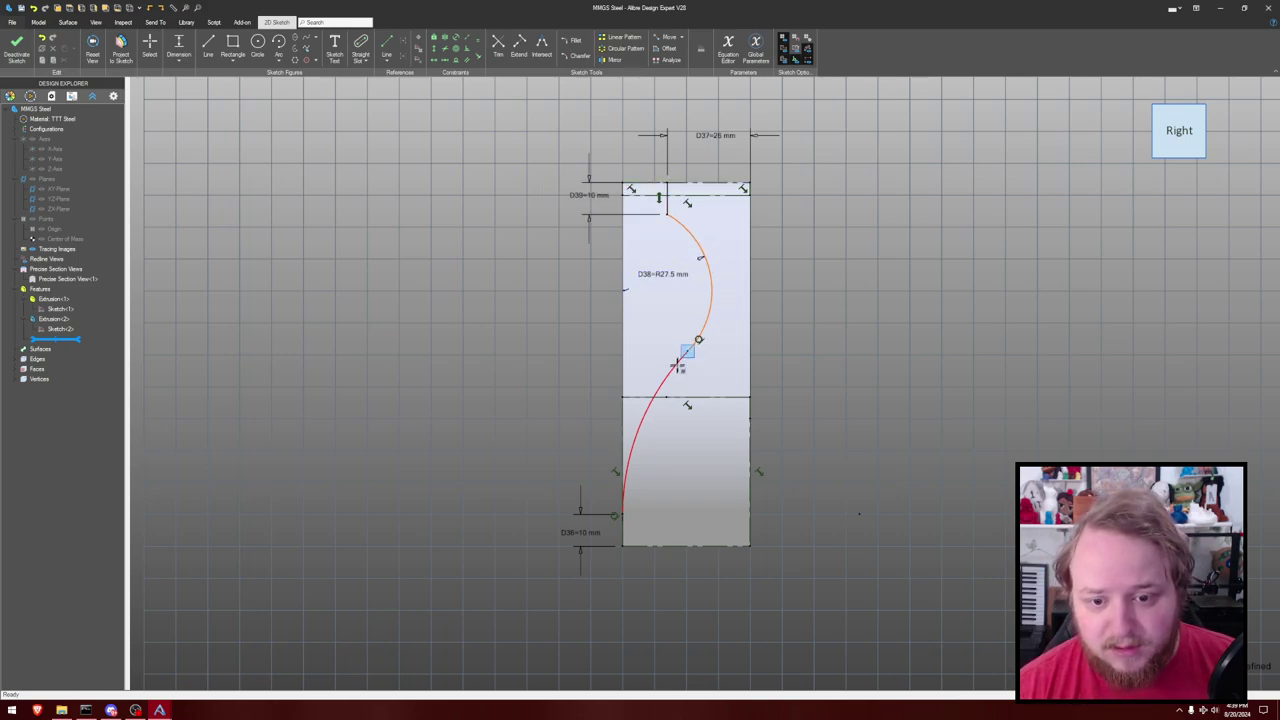
Nudge the joint between the arcs and constrain the upper arc's centre coincident with the outline's left edge.
mouse_move(688, 351)
left_mouse_down()
mouse_move(674, 363)
mouse_move(670, 352)
mouse_move(690, 362)
left_mouse_up()
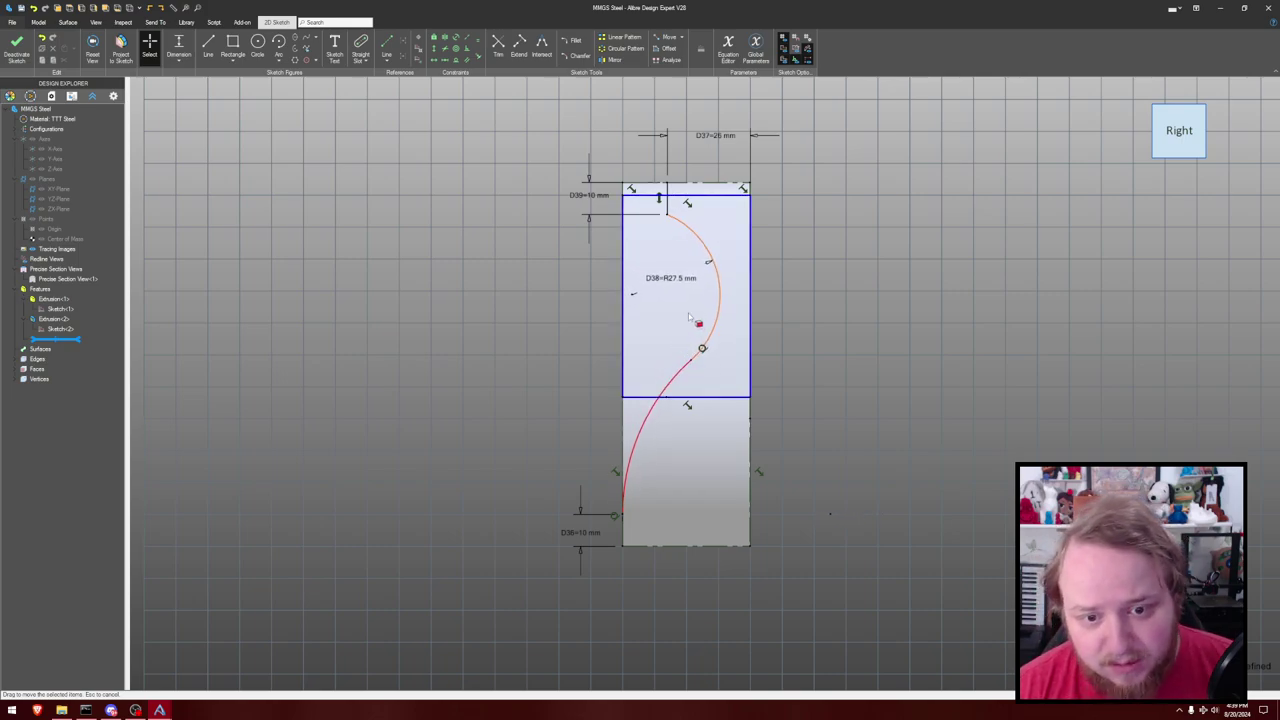
left_click(633, 298)
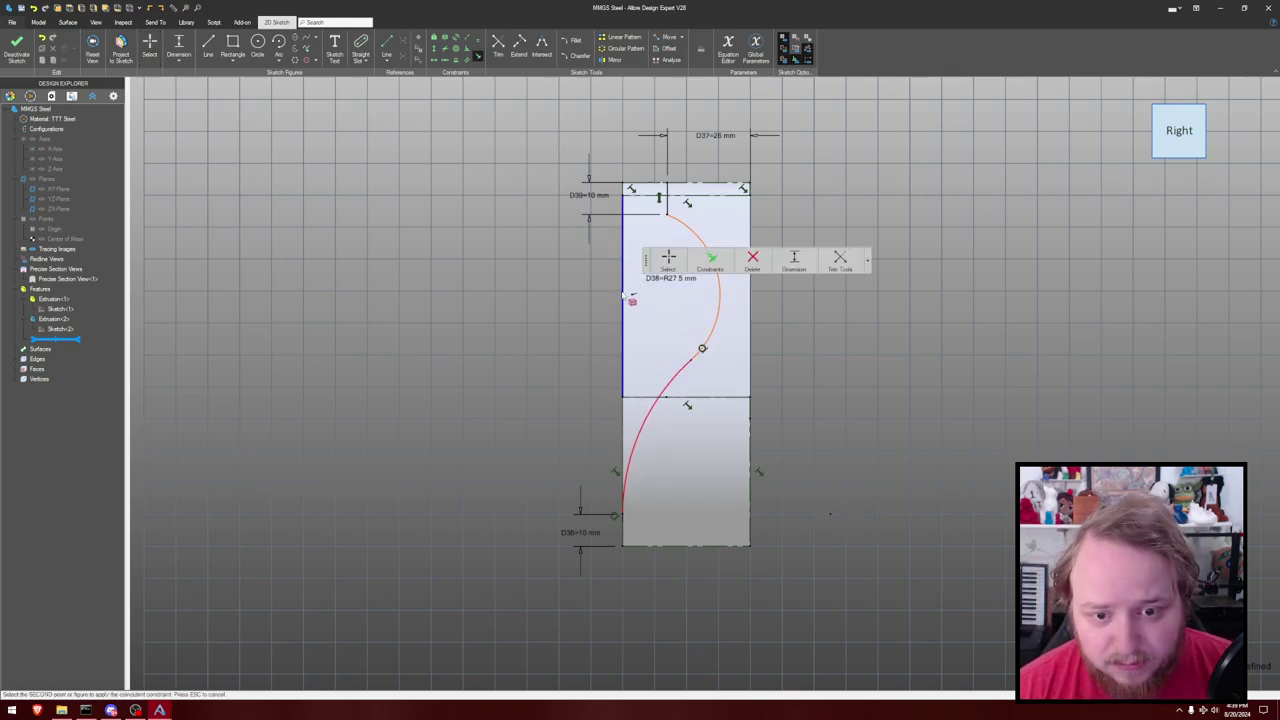
left_click(622, 295)
key("Escape")
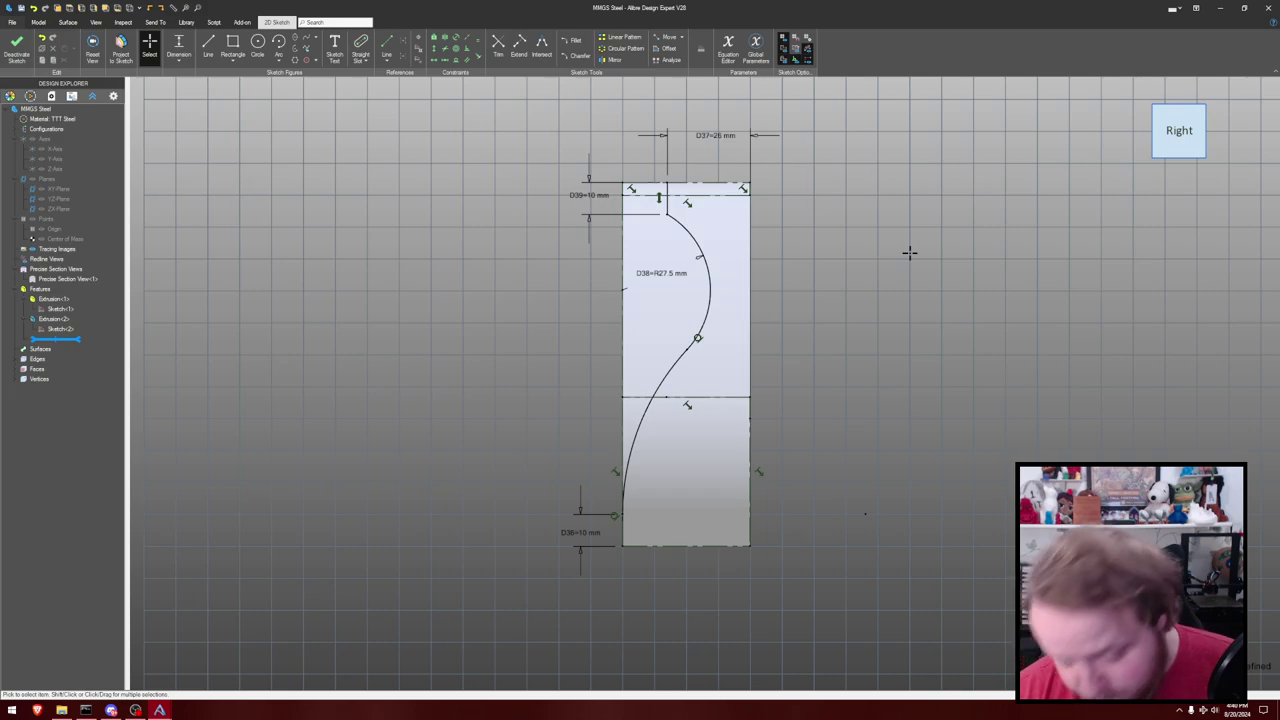
Draw a 10 mm diameter circle in the outline, to the right of the lower arc.
key("c")
left_click(714, 429)
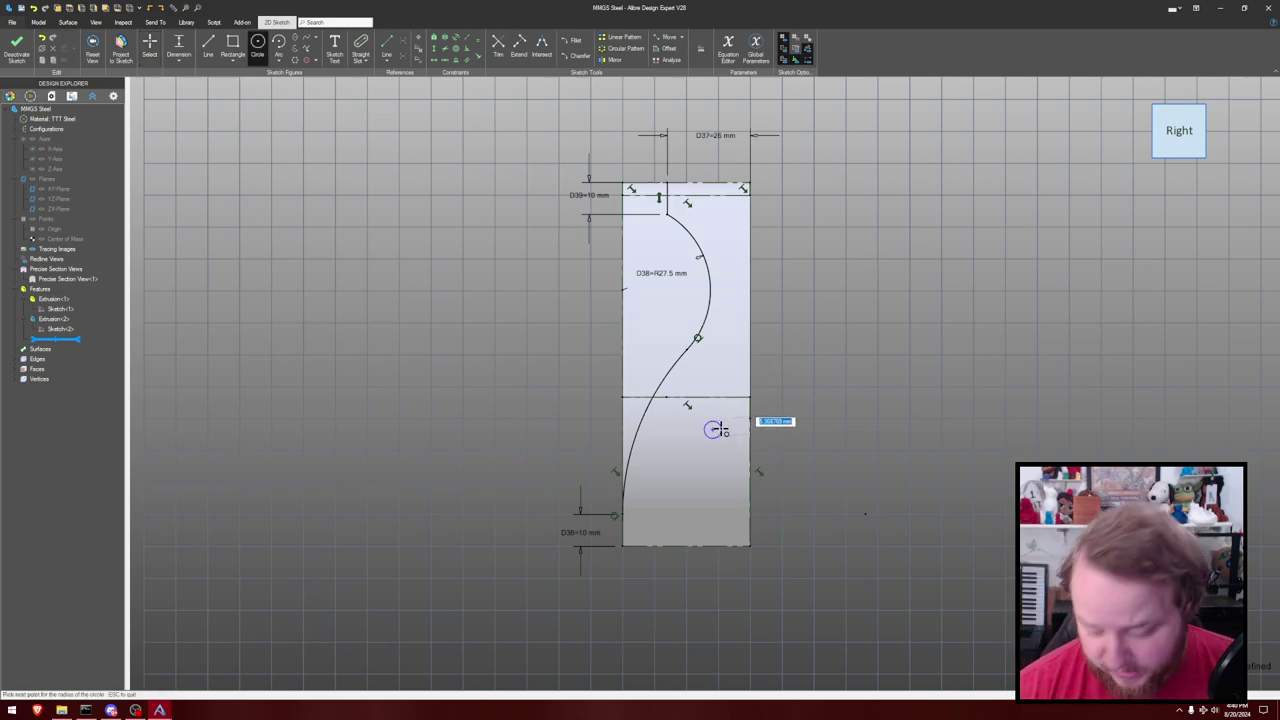
type("10")
key("Return")
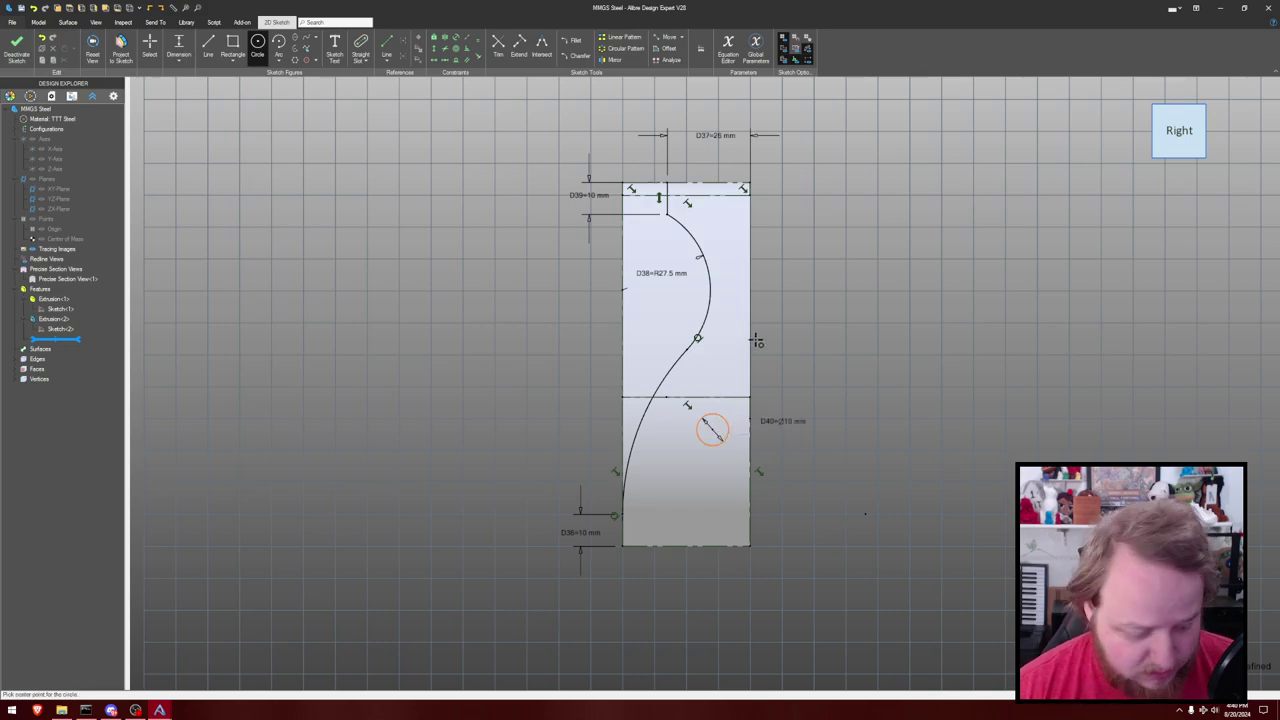
key("Escape")
Dimension the circle's centre at 56 mm below the outline's top edge.
left_click(712, 429)
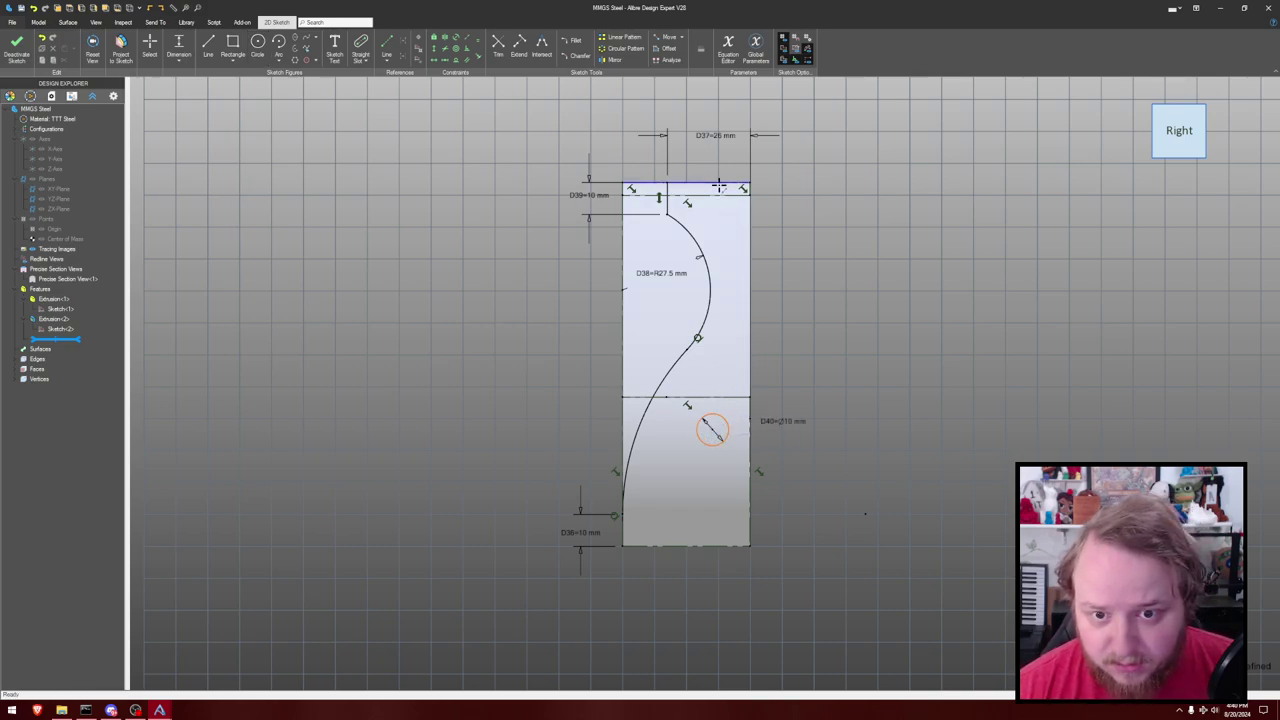
left_click(720, 185)
left_click(812, 281)
type("56")
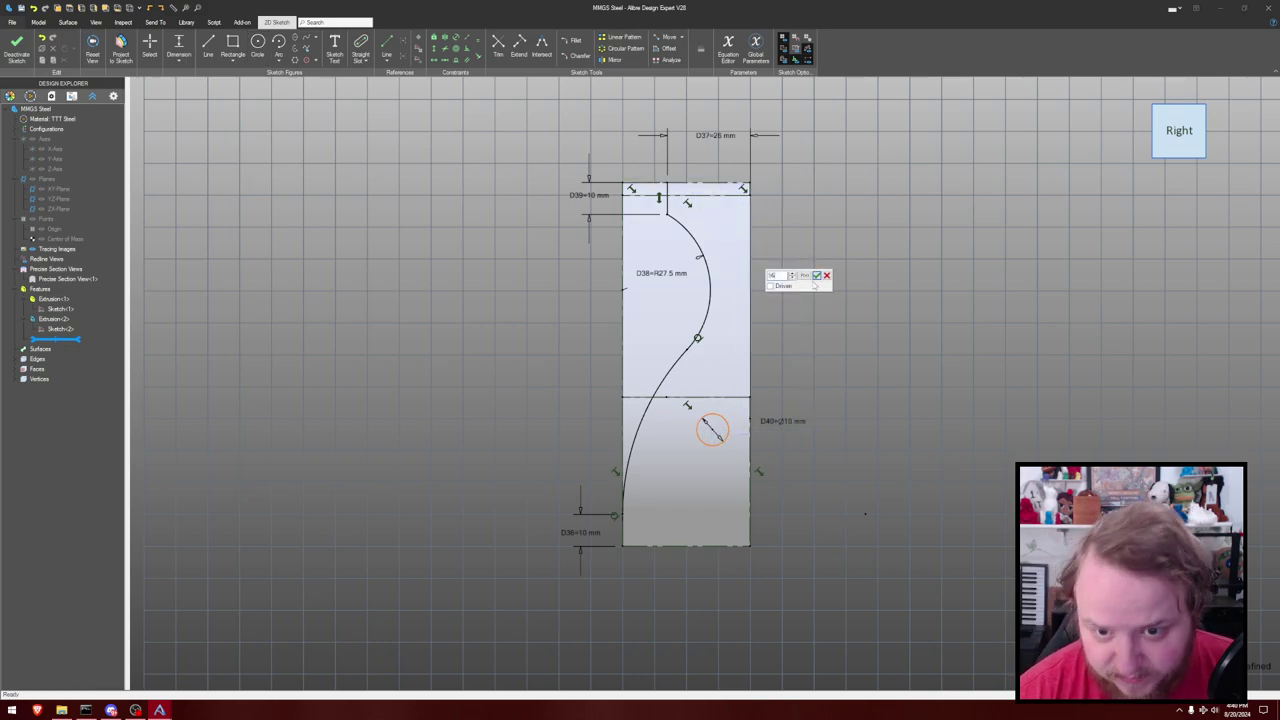
key("Return")
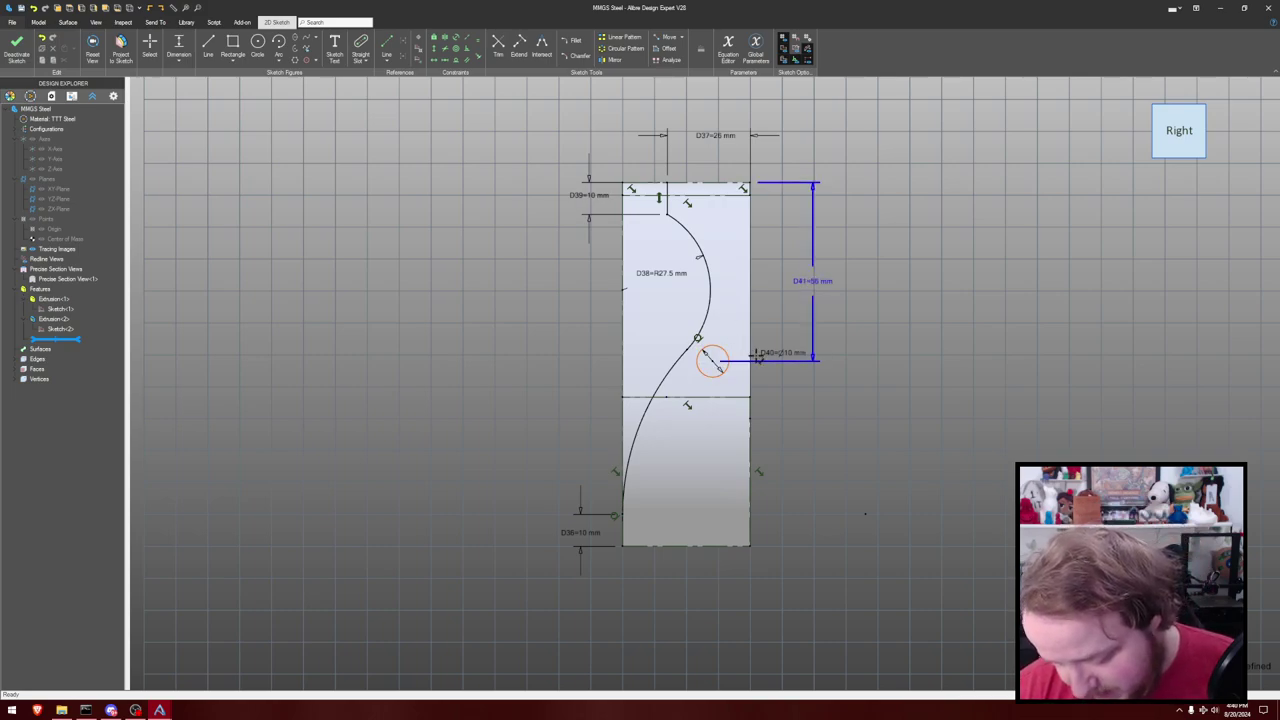
Dimension the circle's centre from the outline's right edge and set the distance to 10 mm.
left_click(750, 450)
left_click(731, 568)
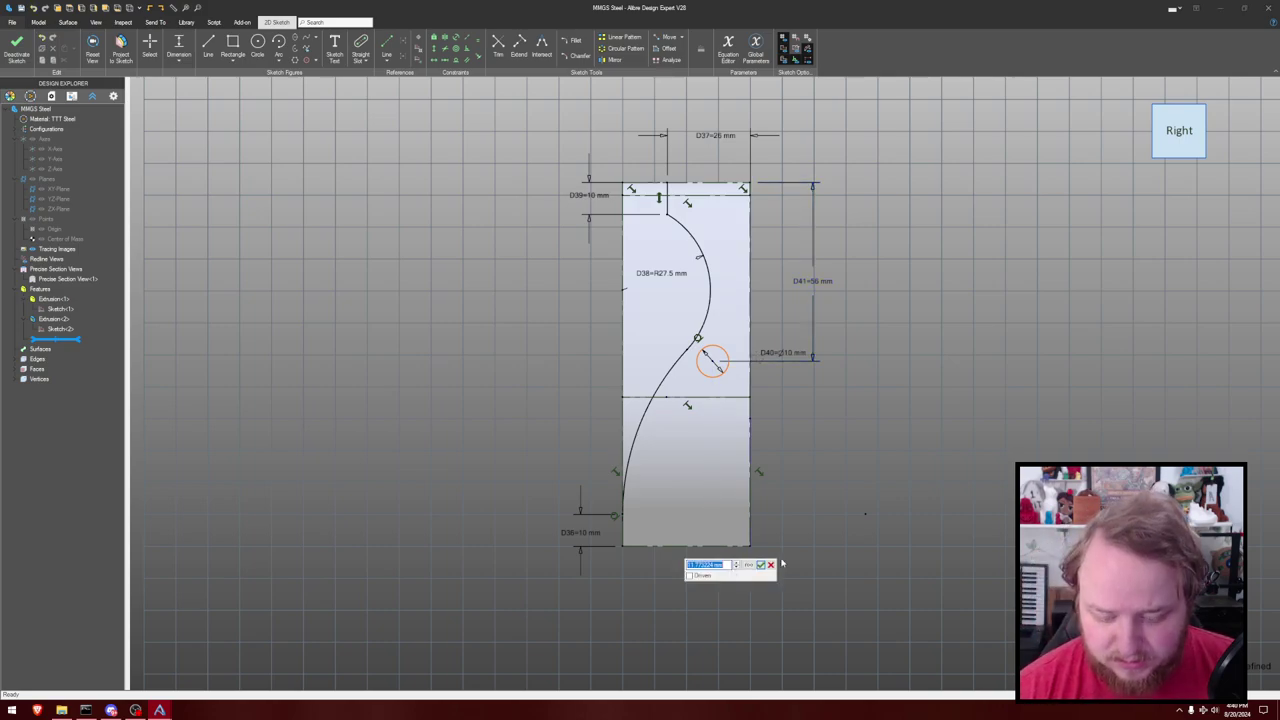
type("18")
key("Return")
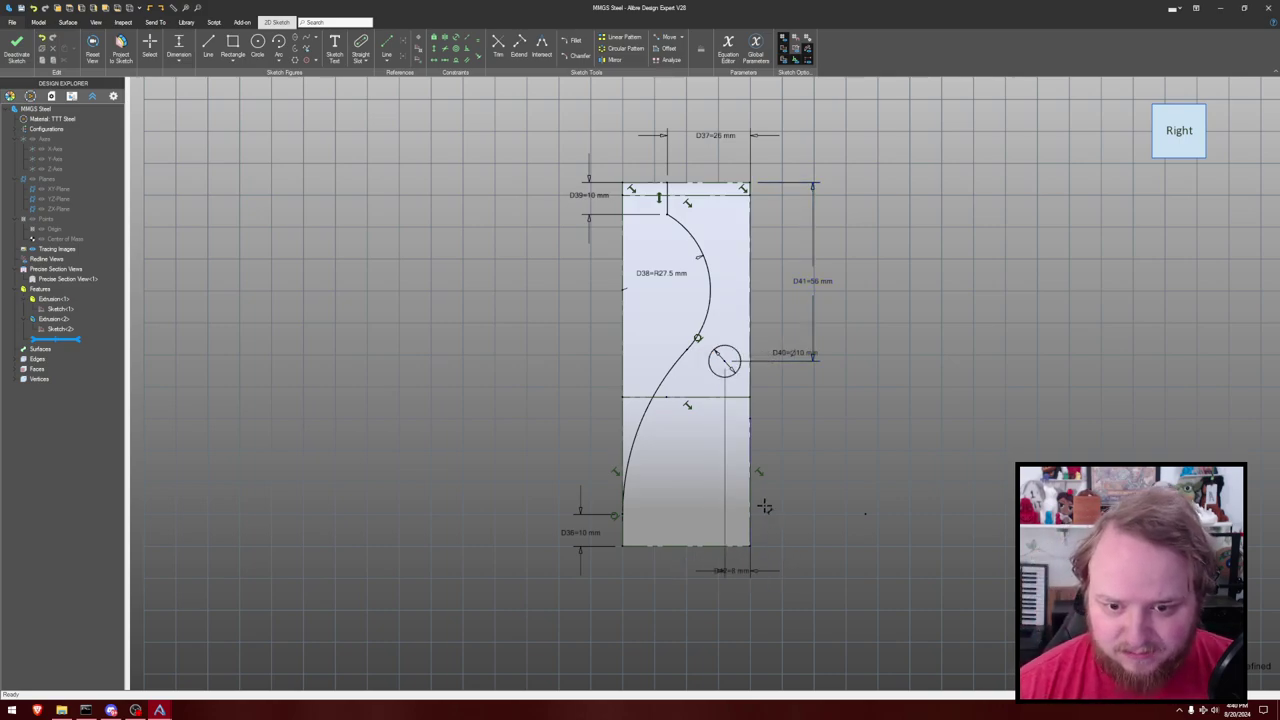
left_click(740, 572)
type("10")
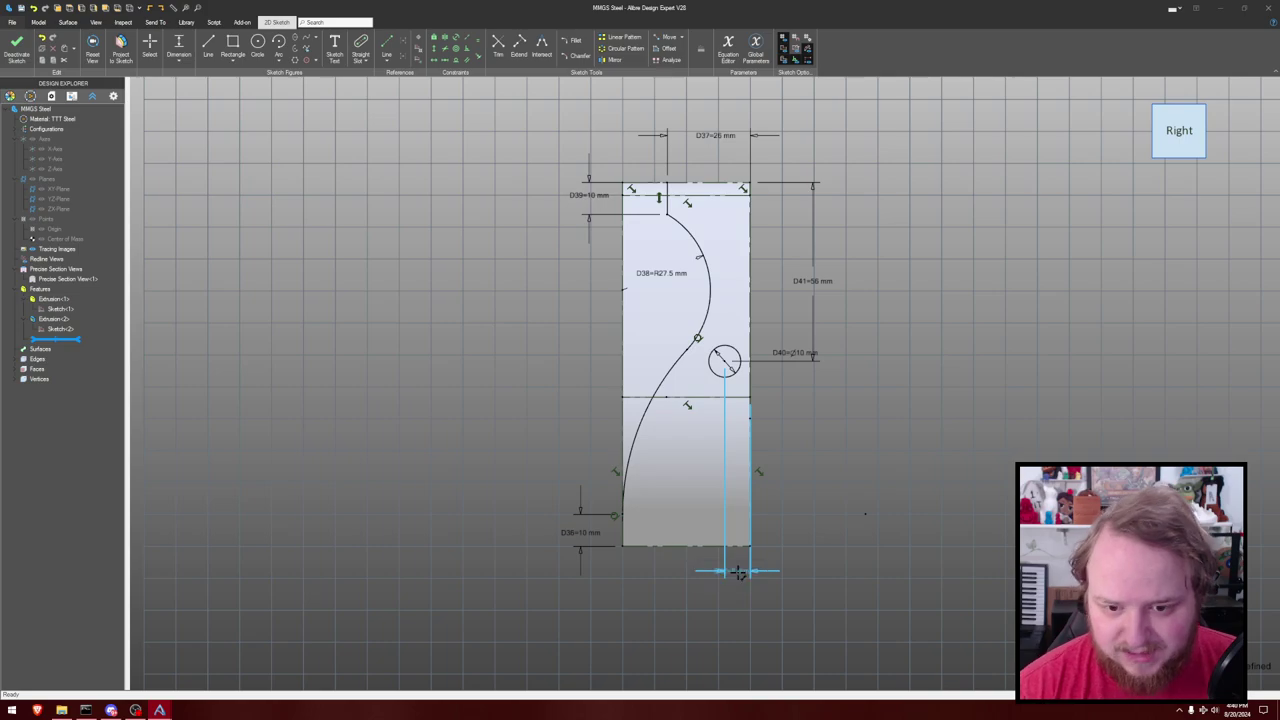
key("Return")
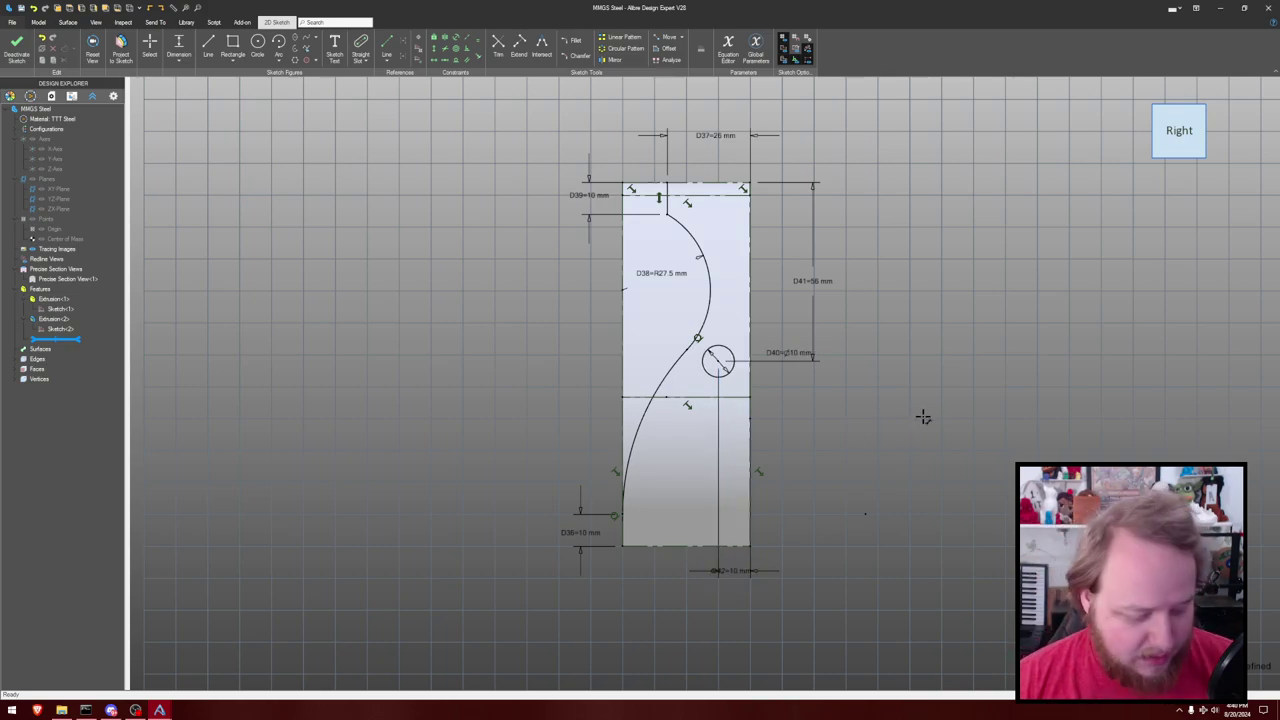
Extrude-cut the side sketch through the whole body with the Through ALL type, along the sketch normal.
key("x")
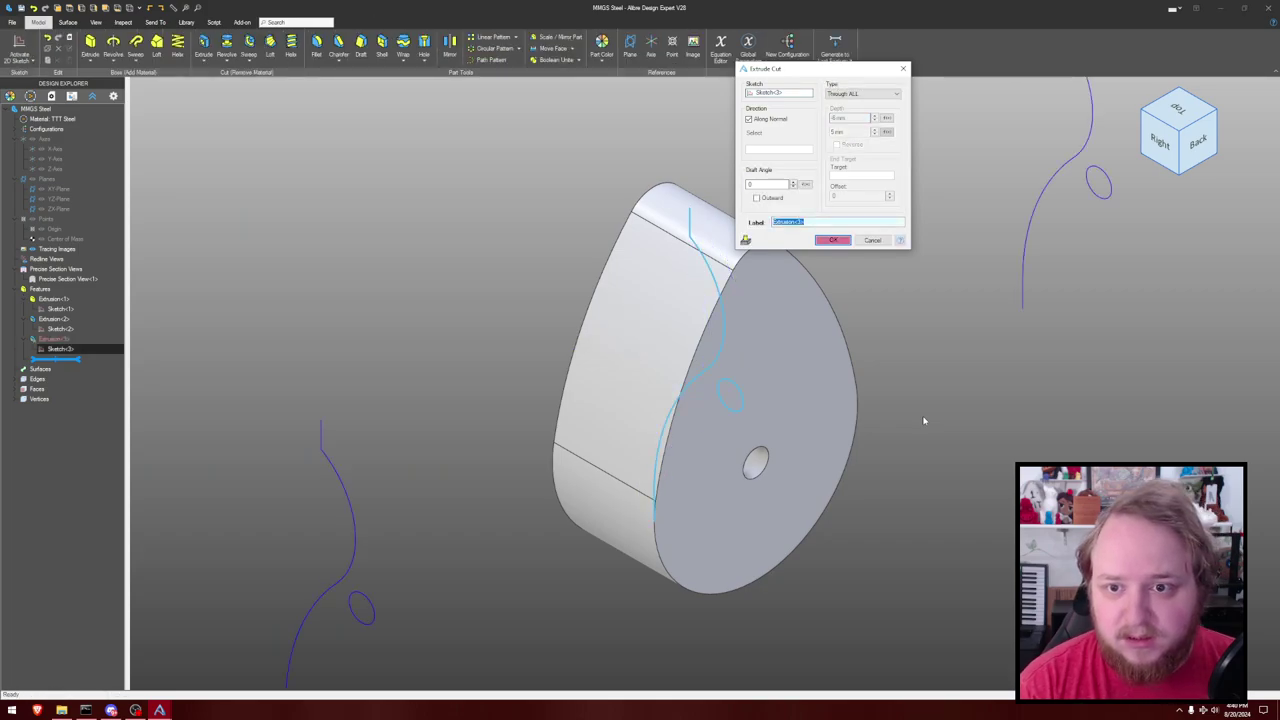
key("Return")
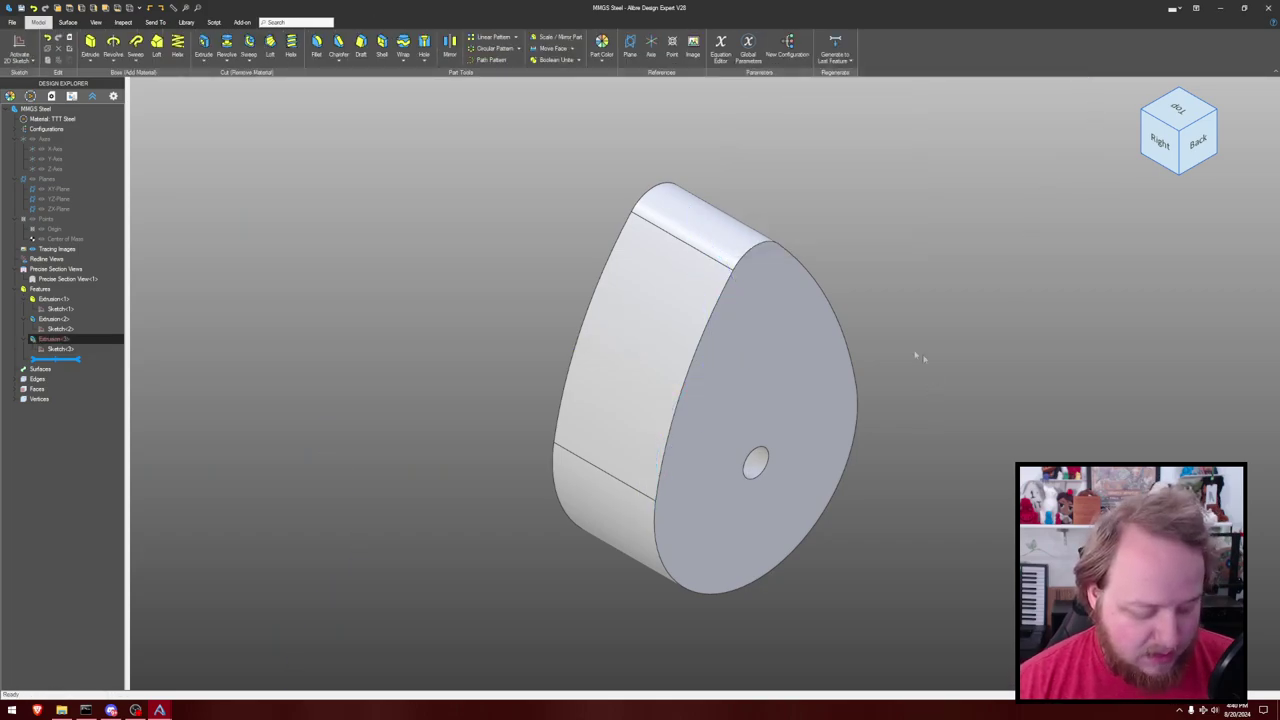
Reopen the cut's sketch and close the curved profile with three straight lines running outside the outline from its top edge to its bottom corner.
right_click(58, 350)
left_click(78, 359)
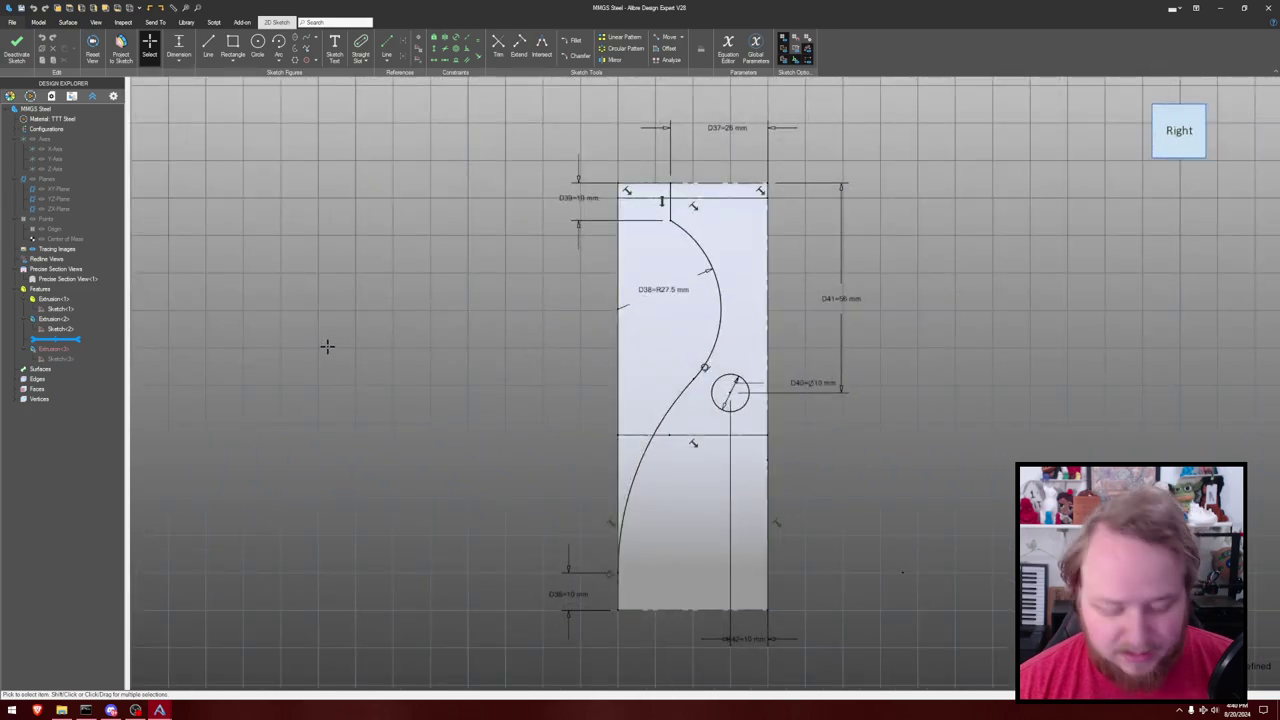
key("l")
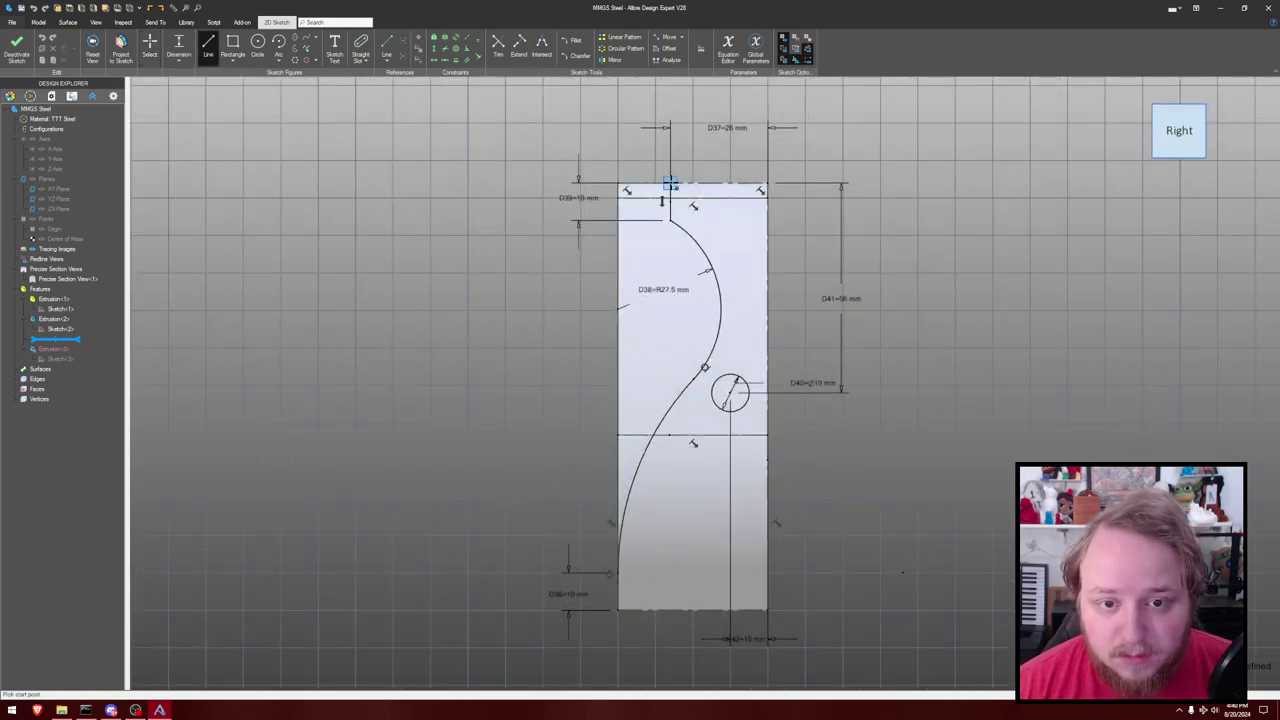
left_click(670, 184)
left_click(521, 184)
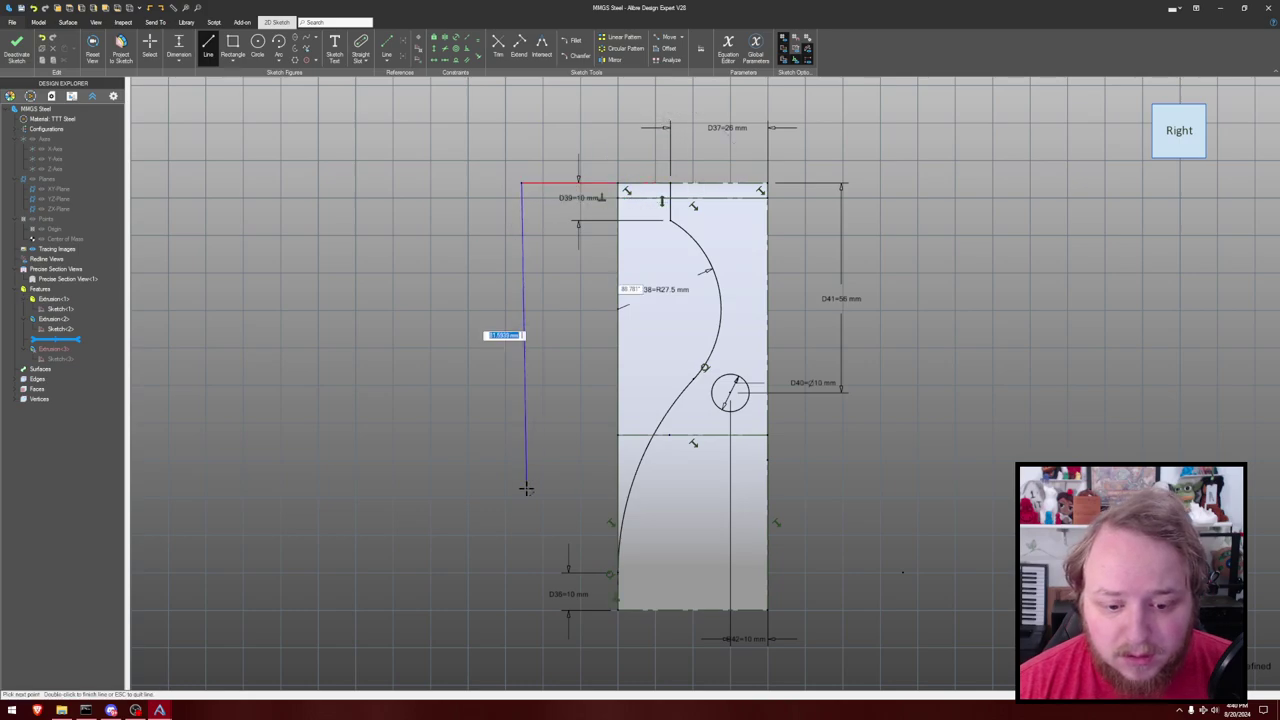
left_click(521, 608)
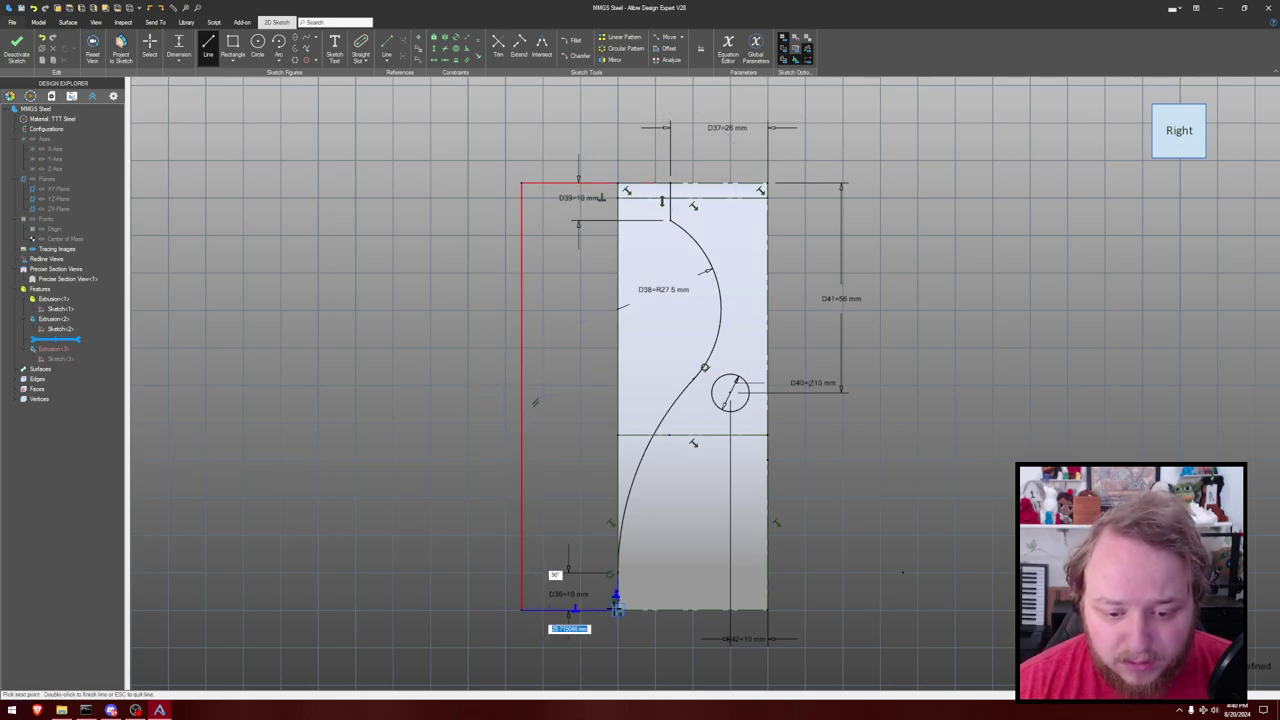
left_click(616, 608)
key("Escape")
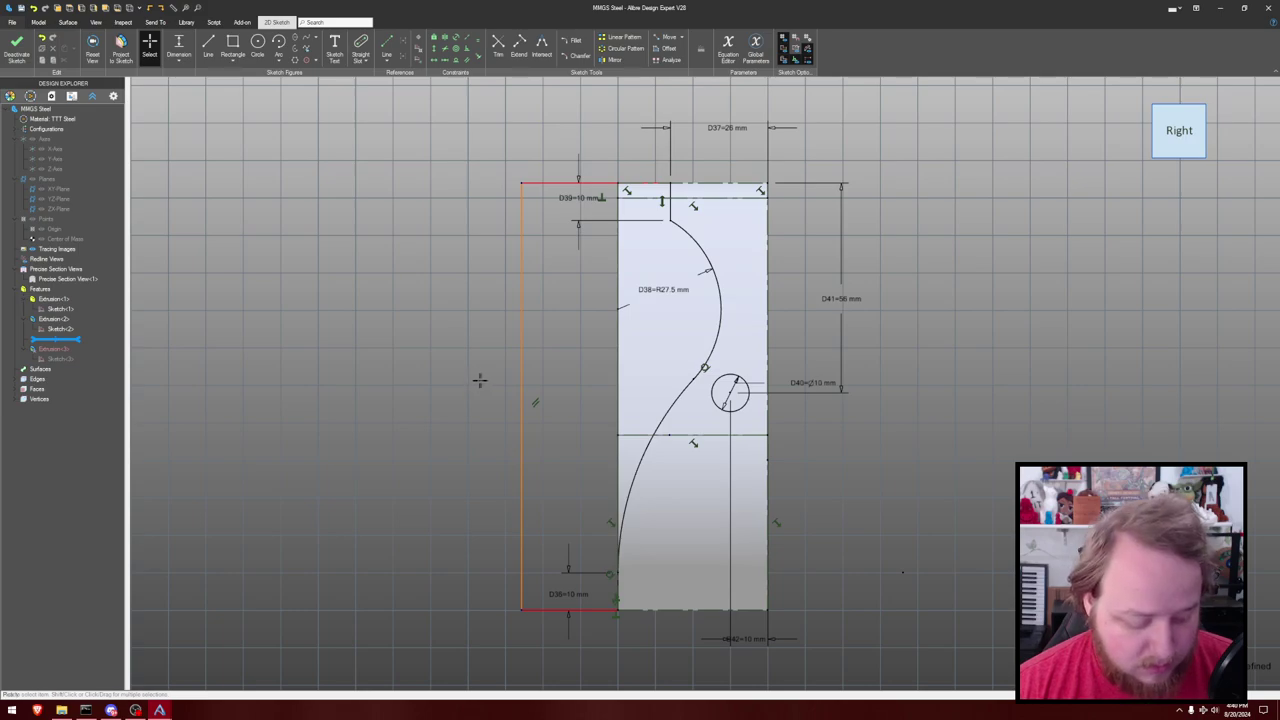
Move the outer closing line to about 33 mm from the outline and dimension the lower closing line, accepting its drawn length.
key("v")
left_click(522, 383)
left_click(639, 369)
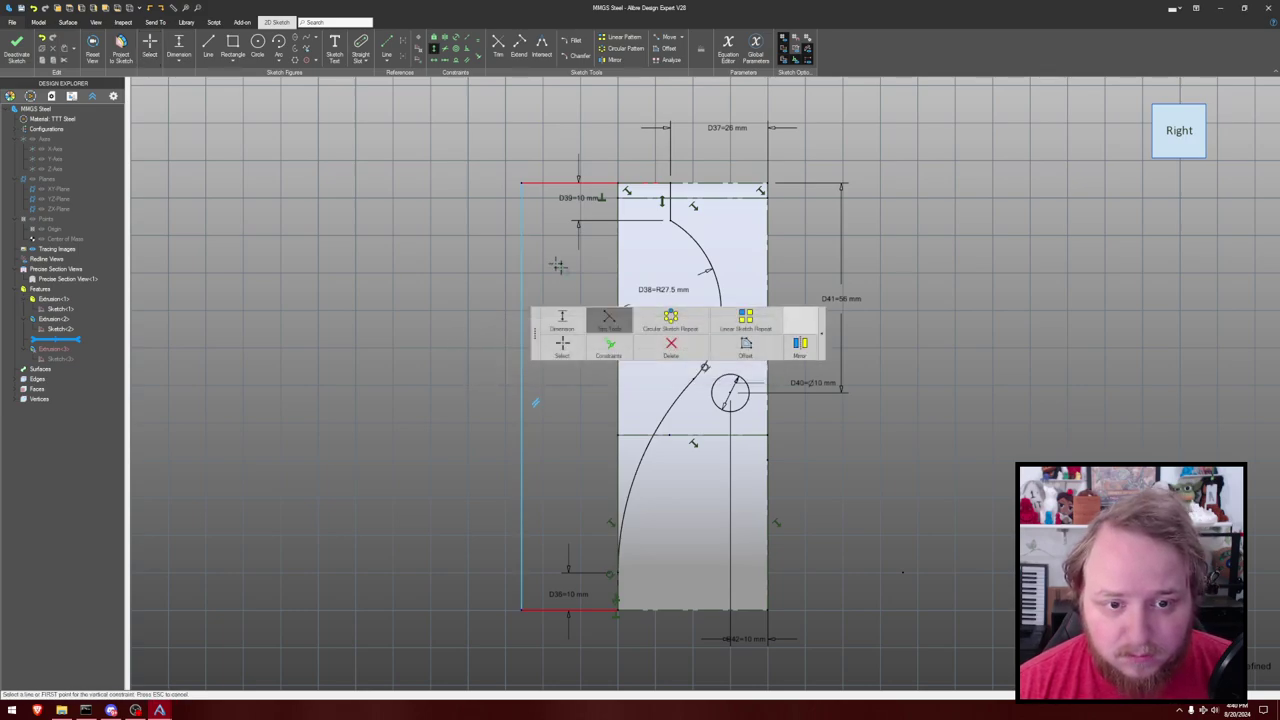
left_click_drag(520, 183, 514, 225)
key("d")
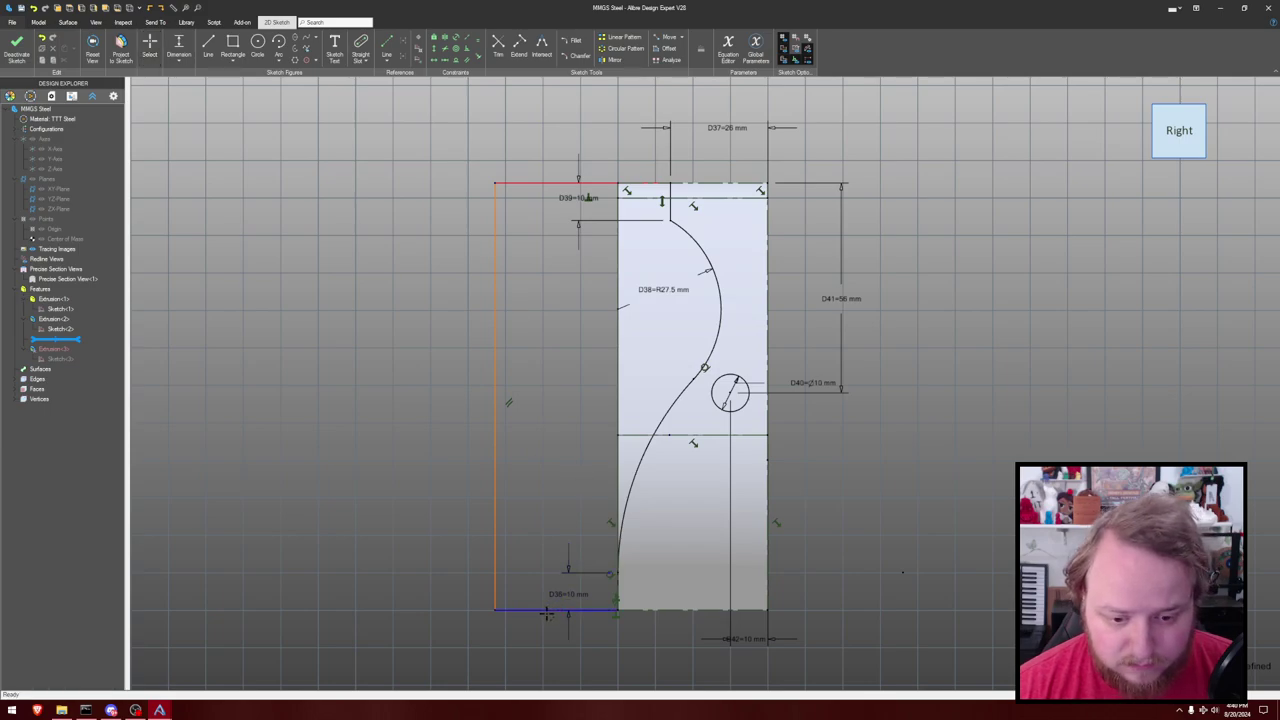
left_click(545, 609)
left_click(543, 651)
key("Return")
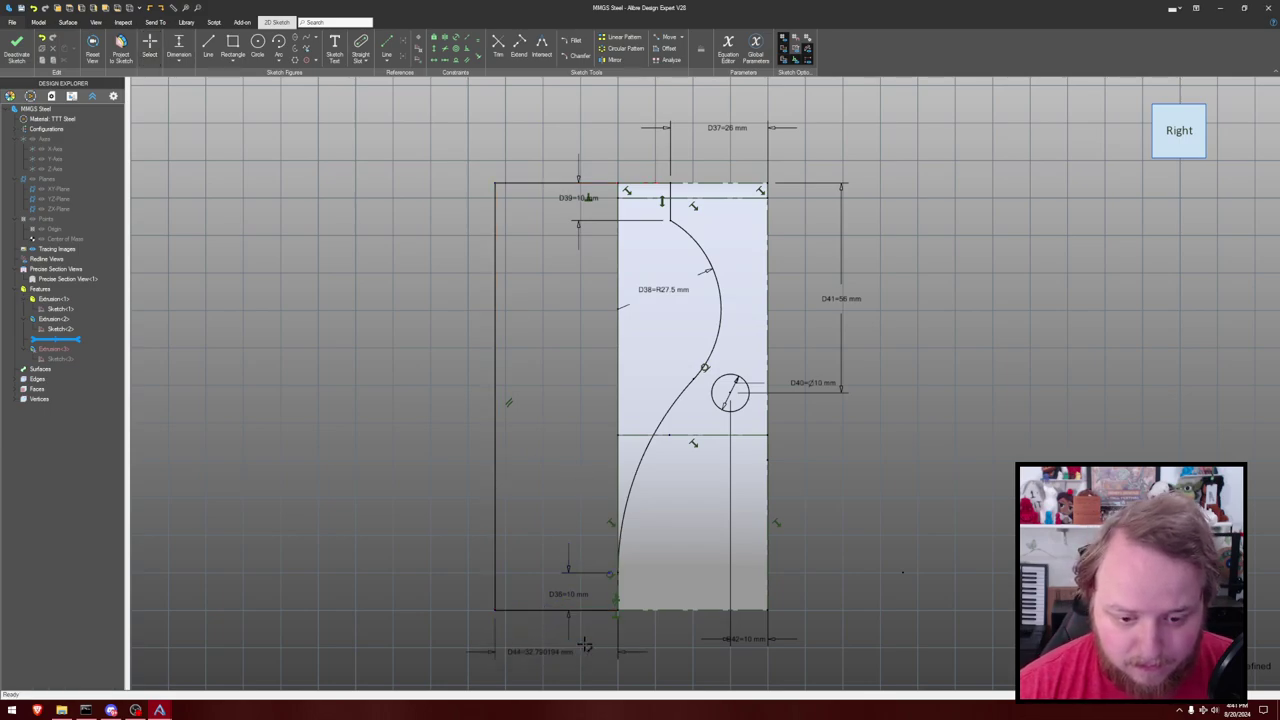
Finish the sketch to rebuild the cut and inspect the part from the side and above.
key("ctrl+k")
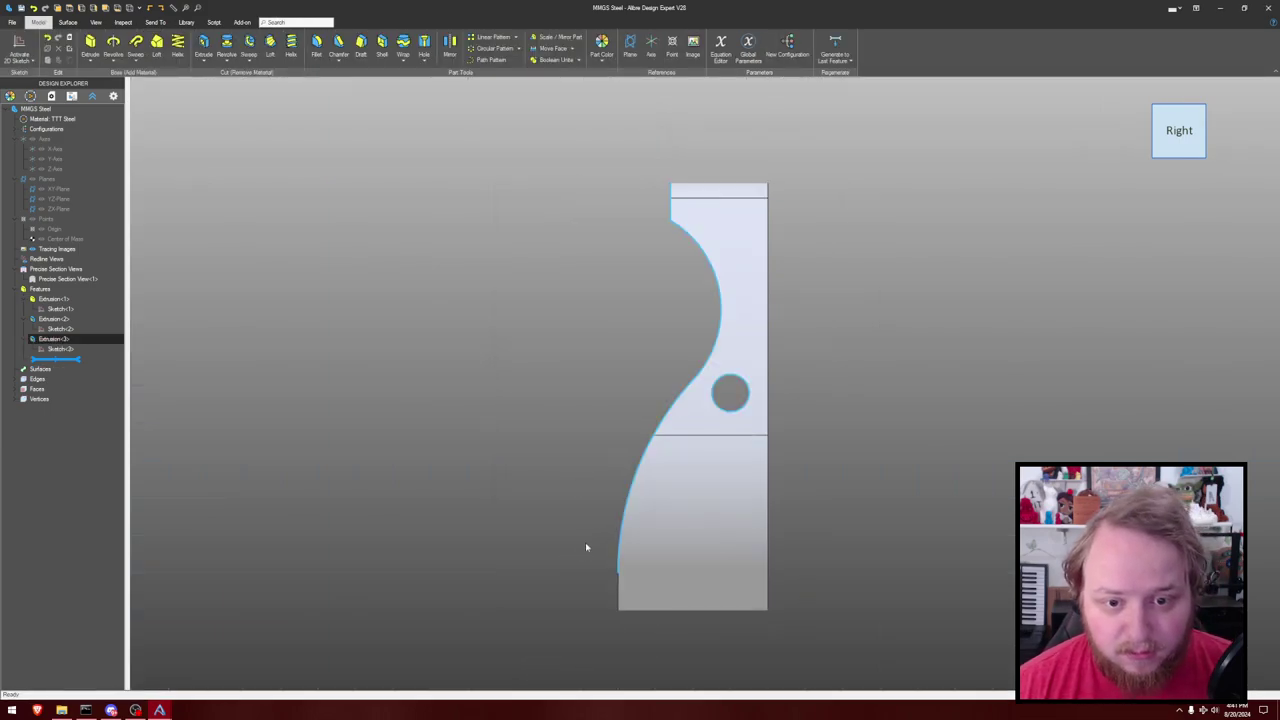
mouse_move(861, 432)
middle_mouse_down()
mouse_move(879, 419)
mouse_move(897, 462)
mouse_move(903, 443)
middle_mouse_up()
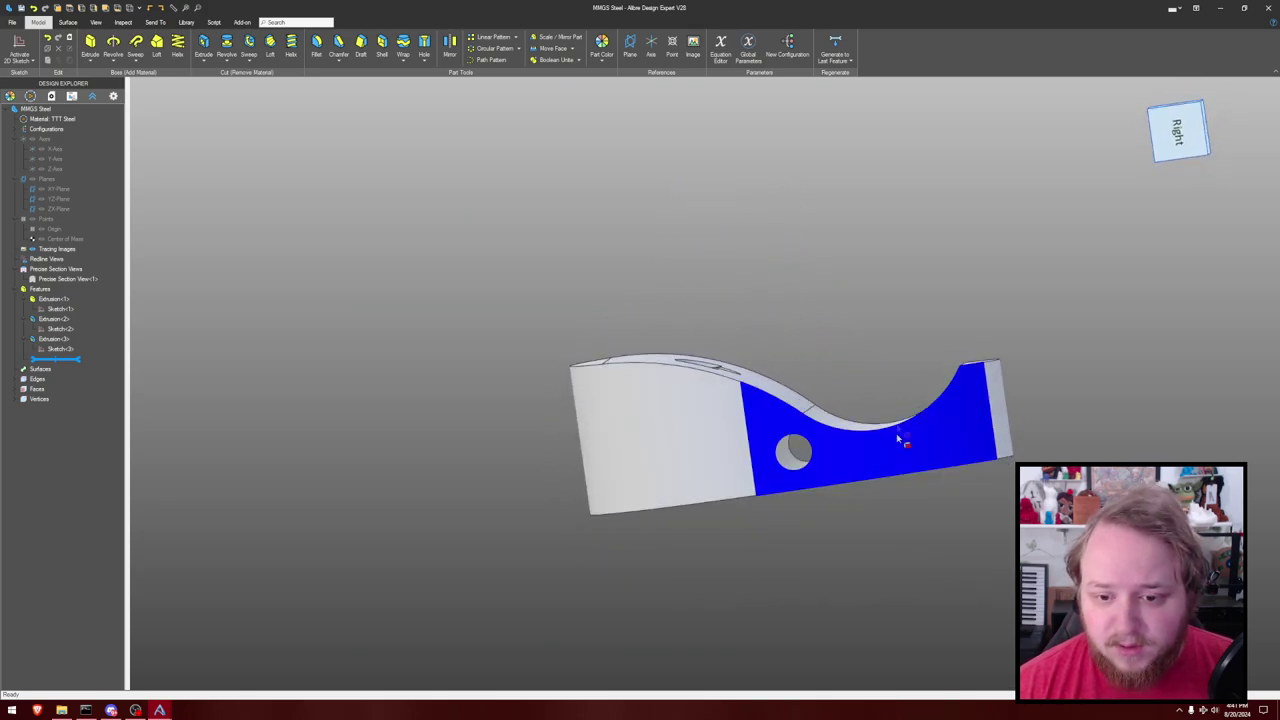
mouse_move(853, 357)
middle_mouse_down()
mouse_move(860, 337)
mouse_move(857, 358)
middle_mouse_up()
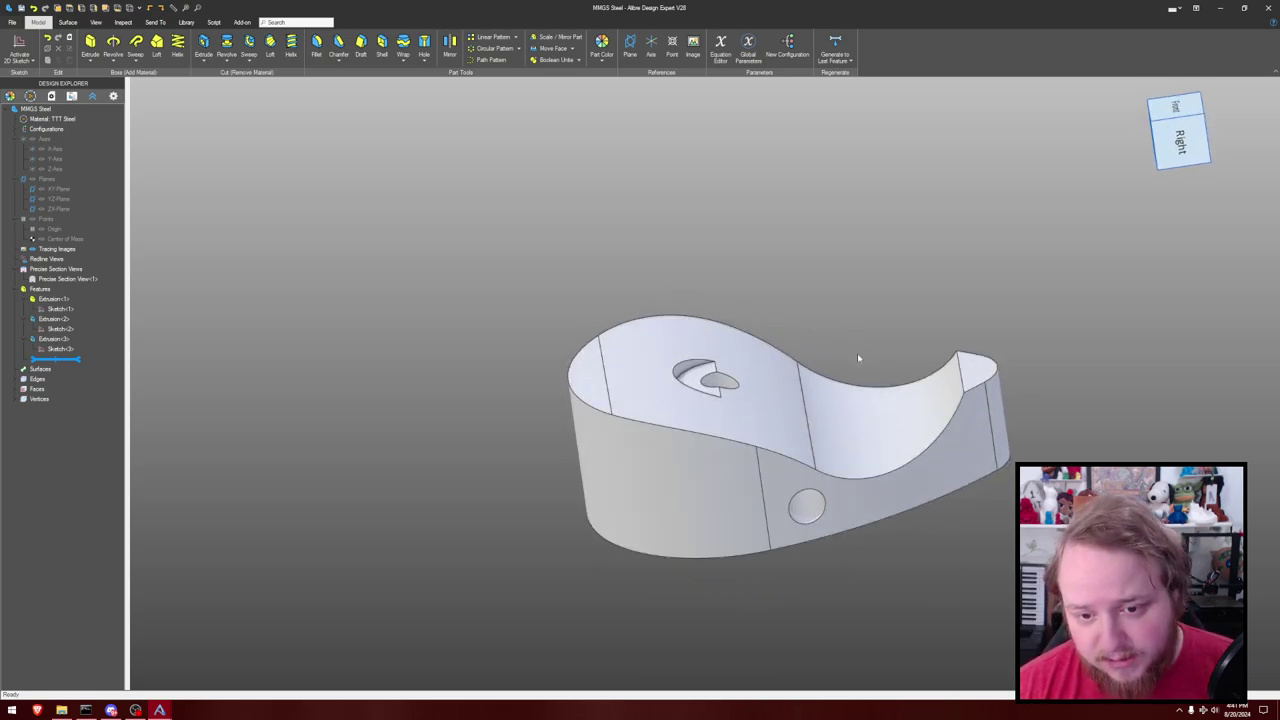
Reopen the cut's sketch and set the short vertical line at the profile's upper end to 8 mm.
right_click(60, 349)
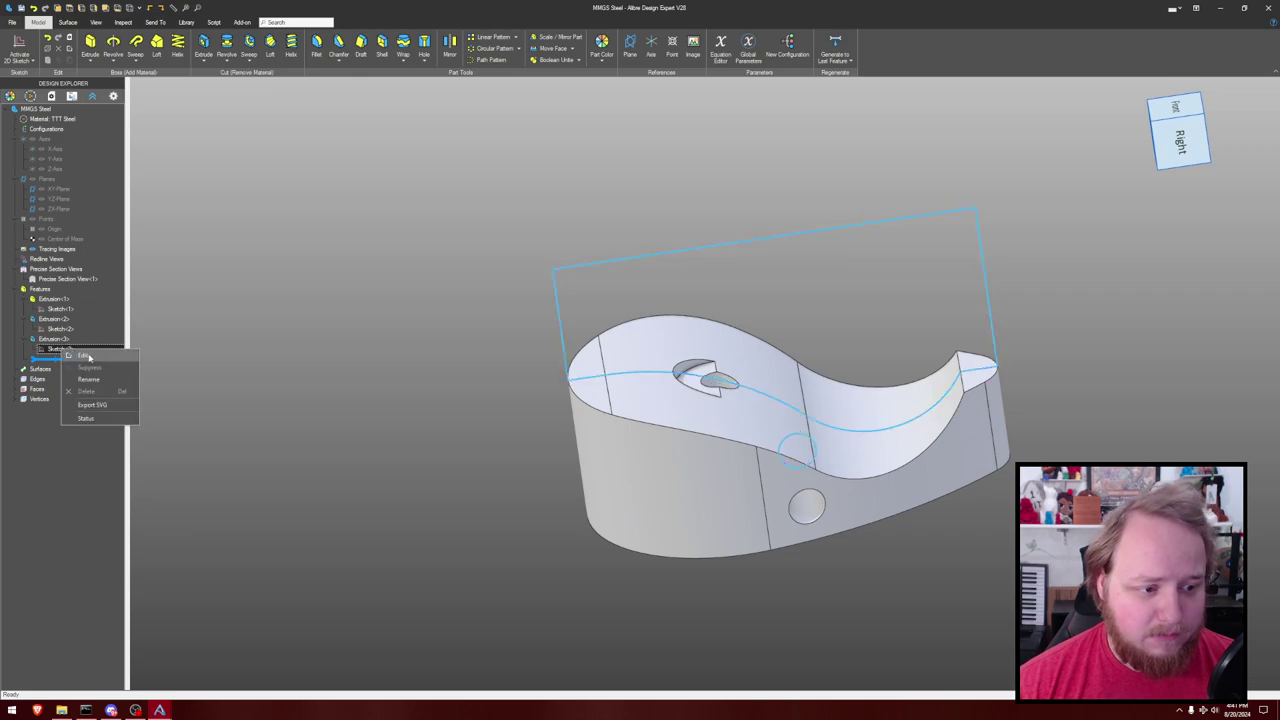
left_click(85, 365)
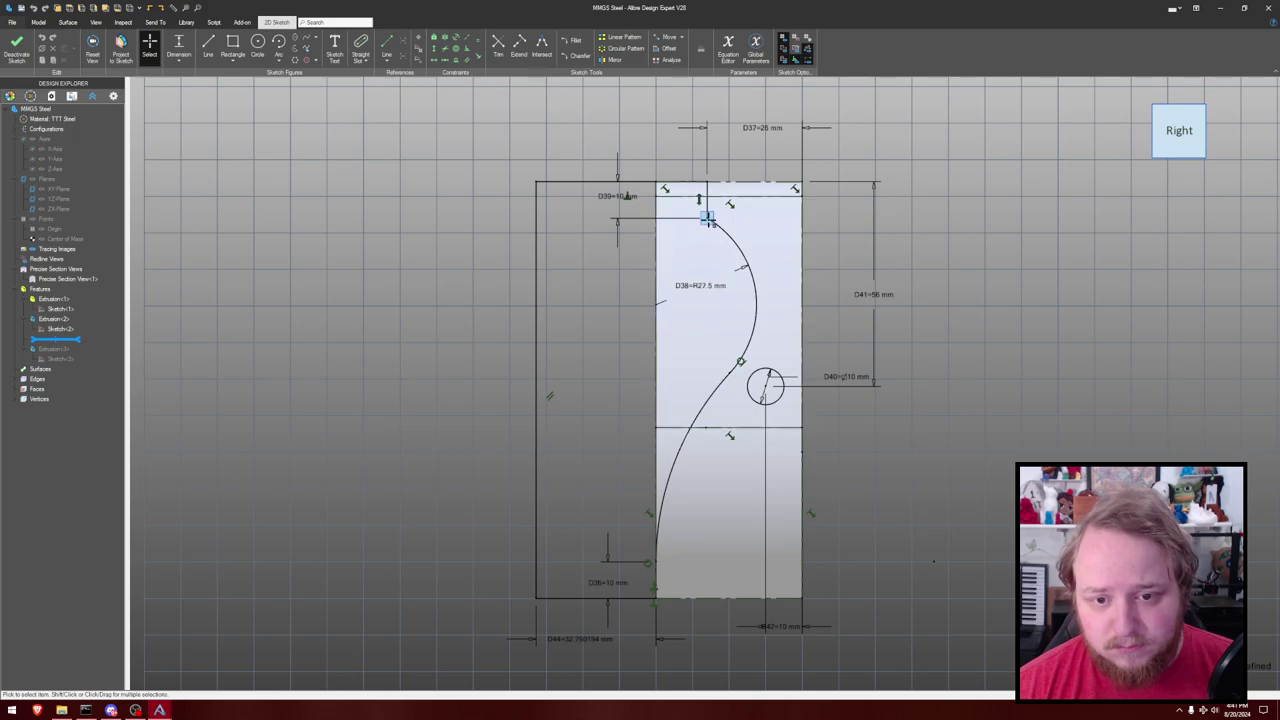
double_click(612, 198)
type("8")
key("Return")
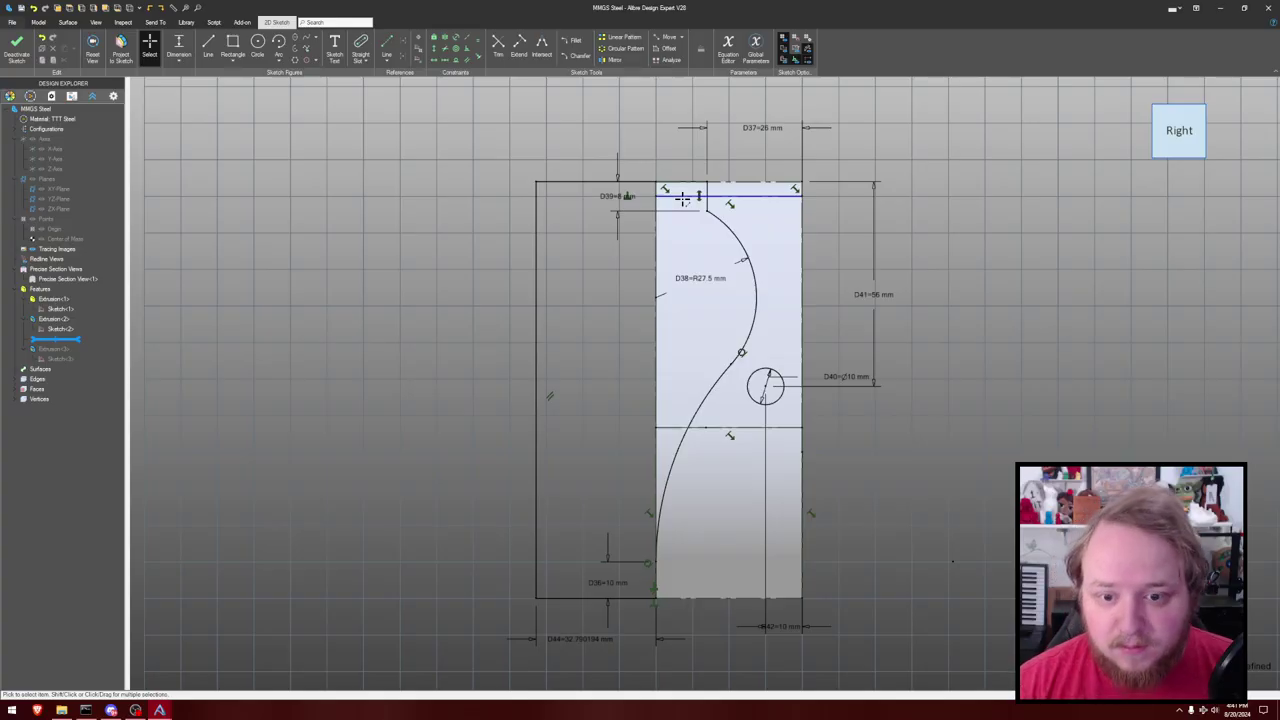
Free the upper arc's centre from the outline's edge and set the lower arc's end 15 mm above the bottom edge.
left_click(655, 297)
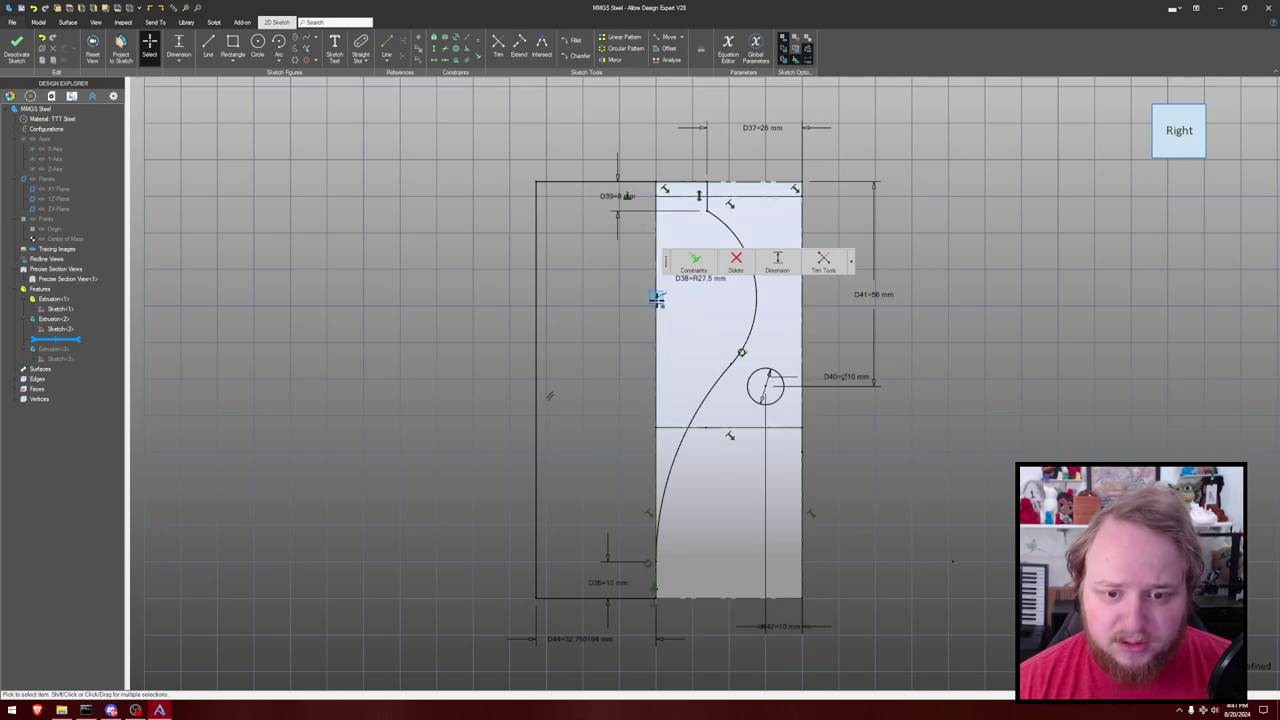
left_click_drag(741, 352, 717, 328)
double_click(608, 582)
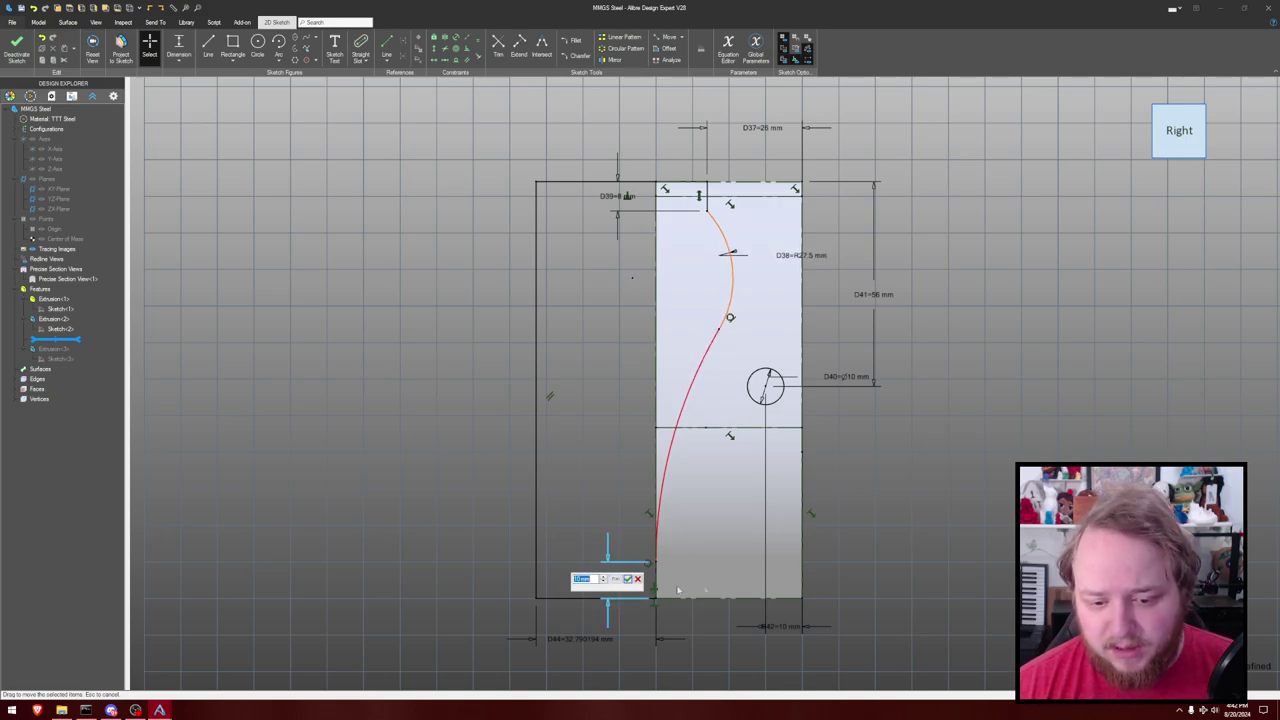
type("15")
key("Return")
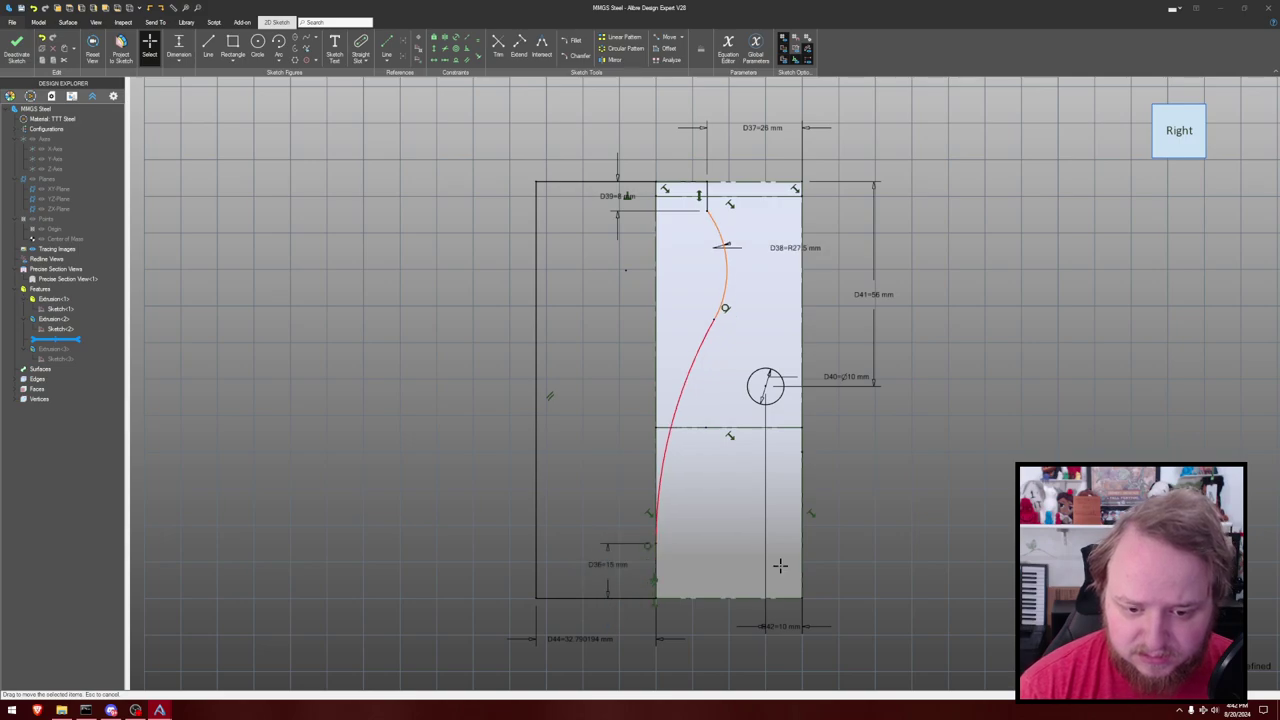
Move the upper arc's centre outside the outline and dimension it 6 mm from the outline's nearby vertical edge.
left_click_drag(626, 270, 637, 278)
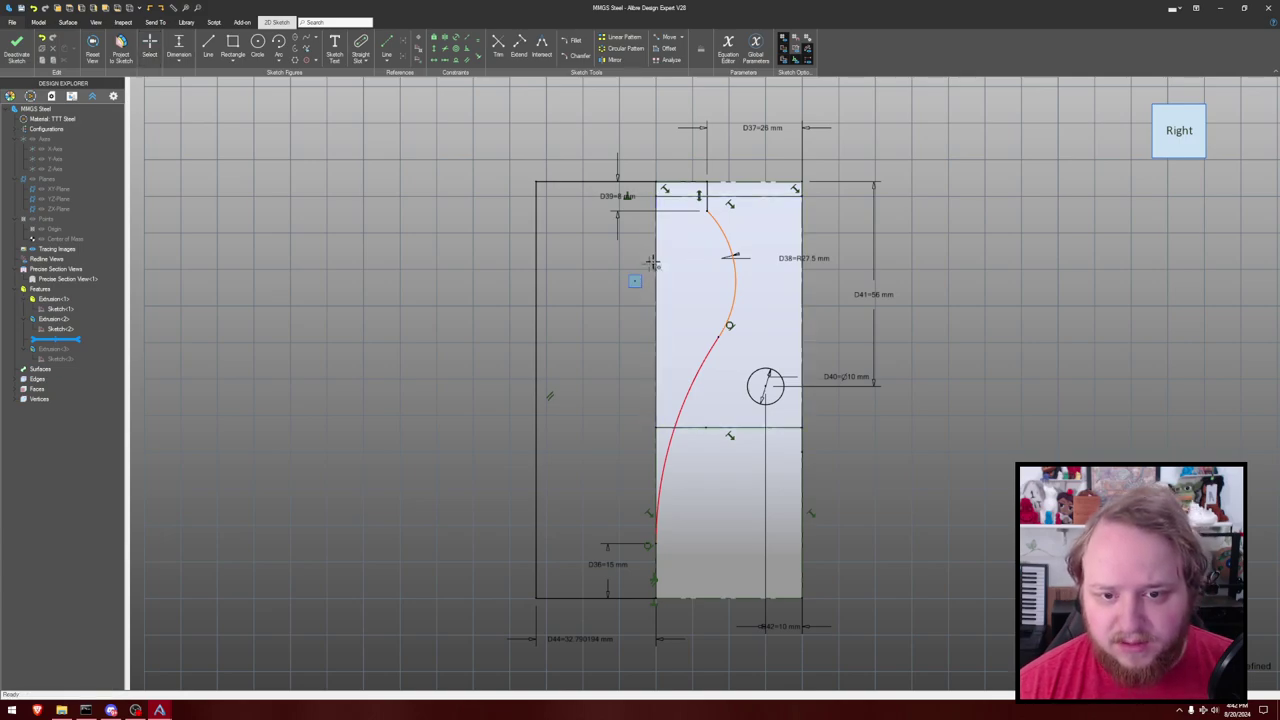
left_click(656, 258)
left_click(645, 320)
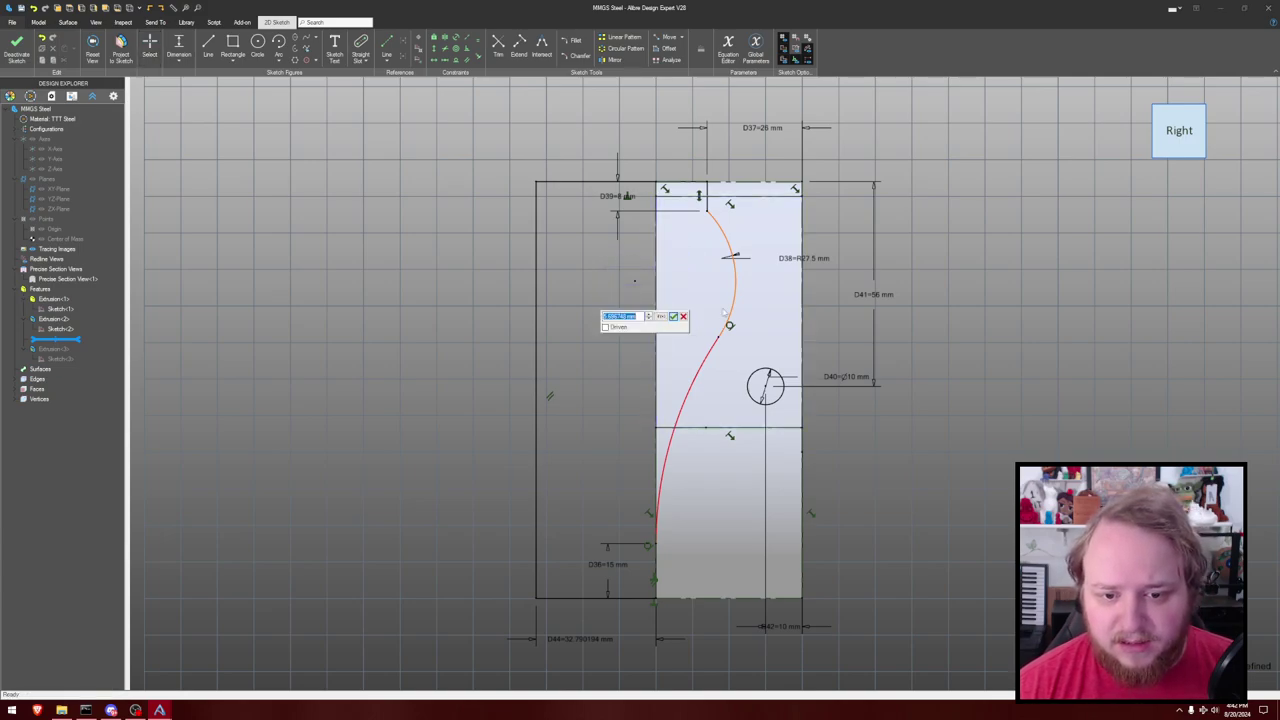
type("6")
key("Return")
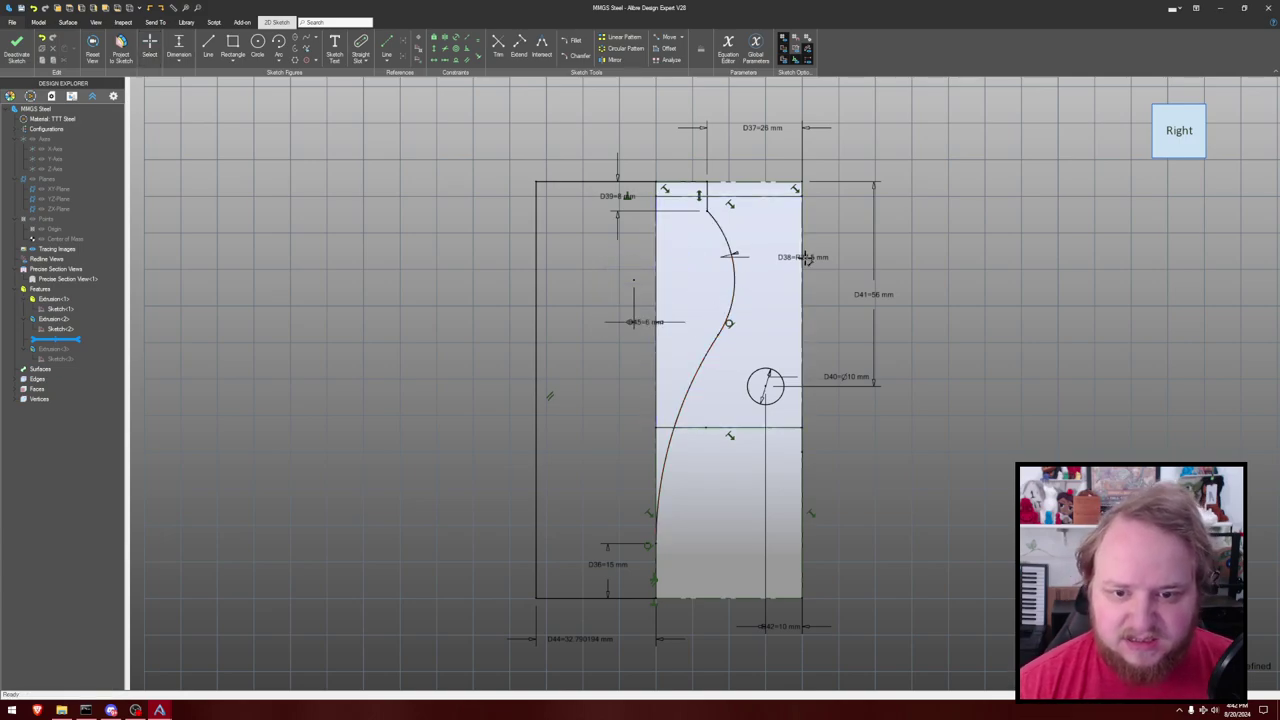
Finish the edited sketch to rebuild the cut and inspect the finished part from several sides.
key("ctrl+k")
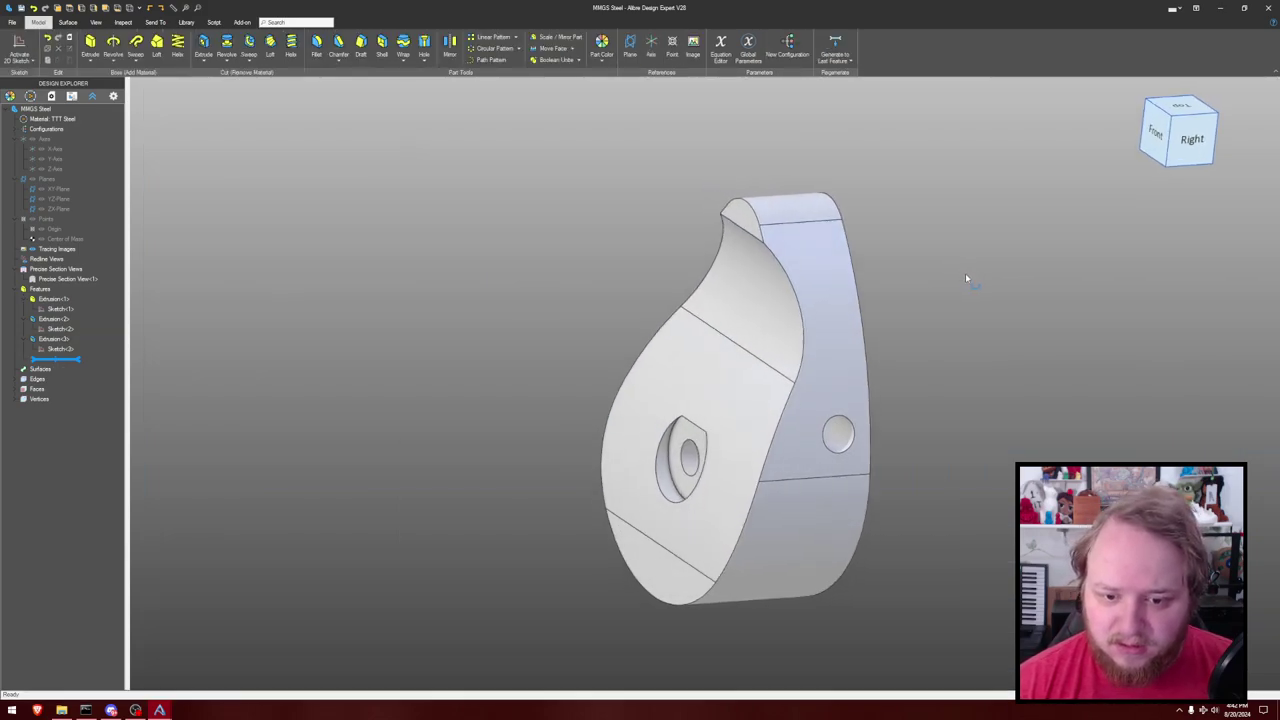
middle_click_drag(966, 279, 899, 260)
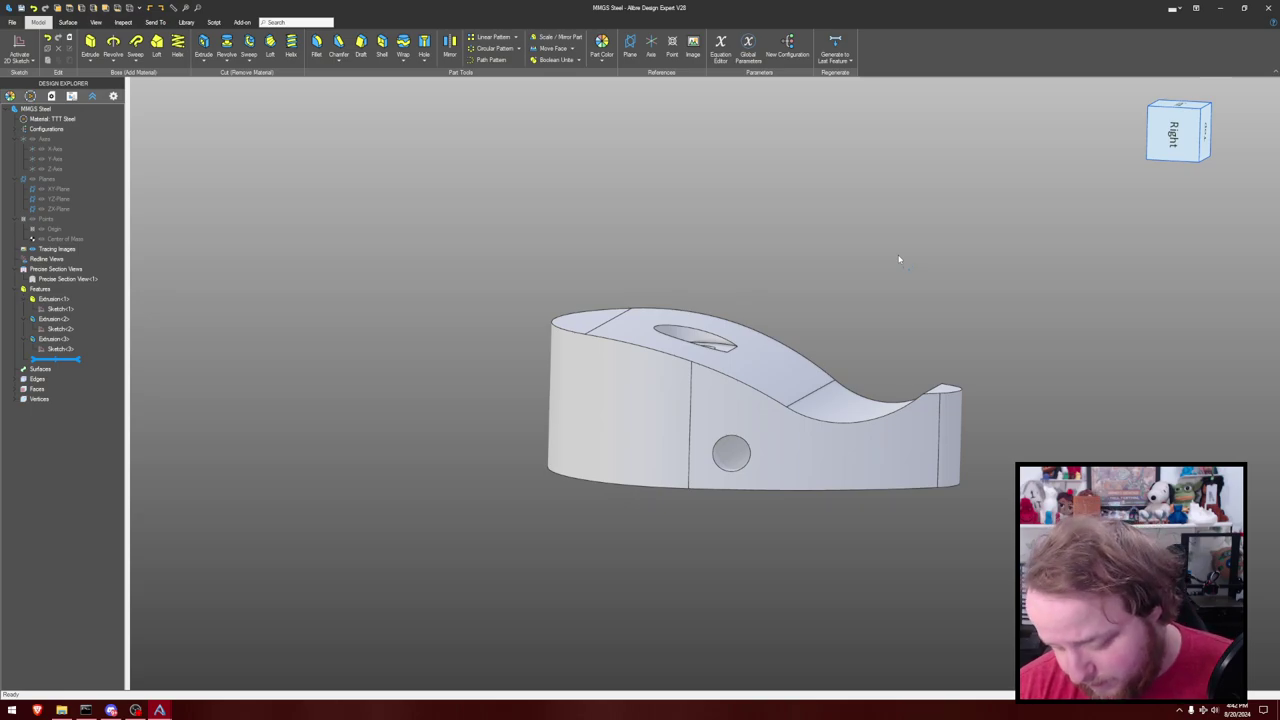
mouse_move(889, 251)
middle_mouse_down()
mouse_move(901, 256)
mouse_move(889, 266)
mouse_move(891, 252)
middle_mouse_up()
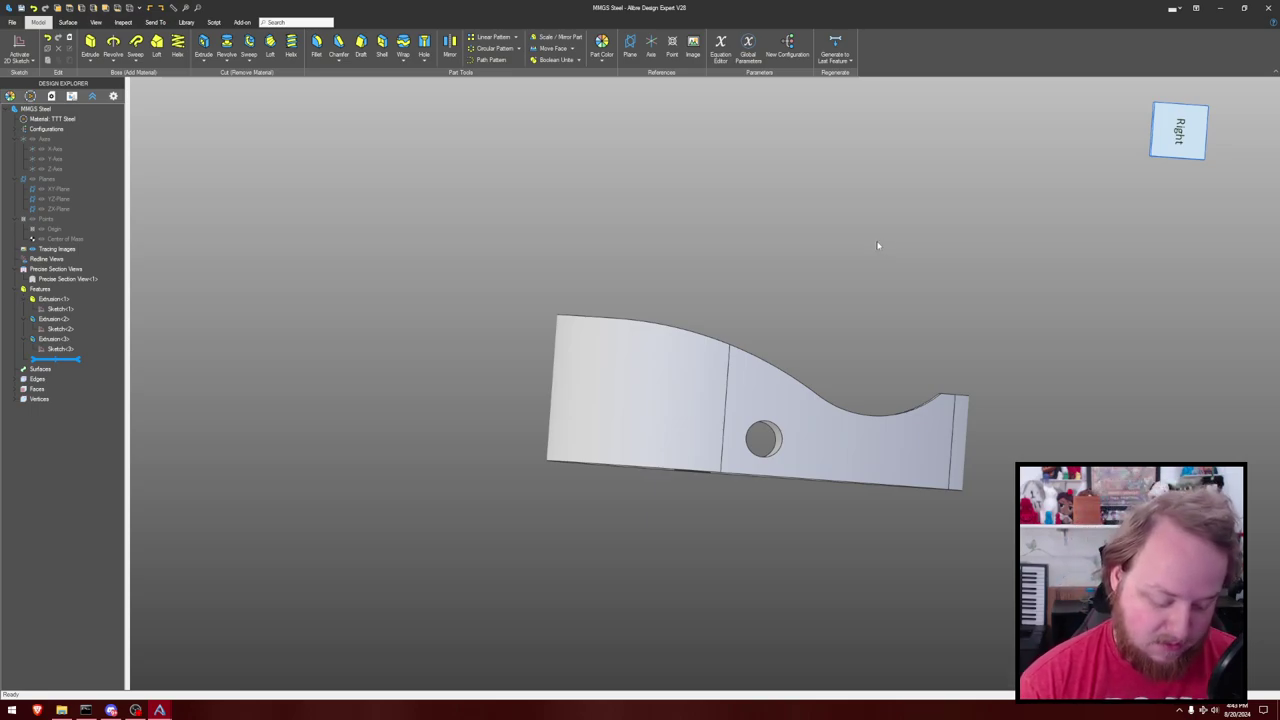
middle_click_drag(878, 245, 768, 256)
Close the MMGS Steel part without saving its changes.
key("alt+F4")
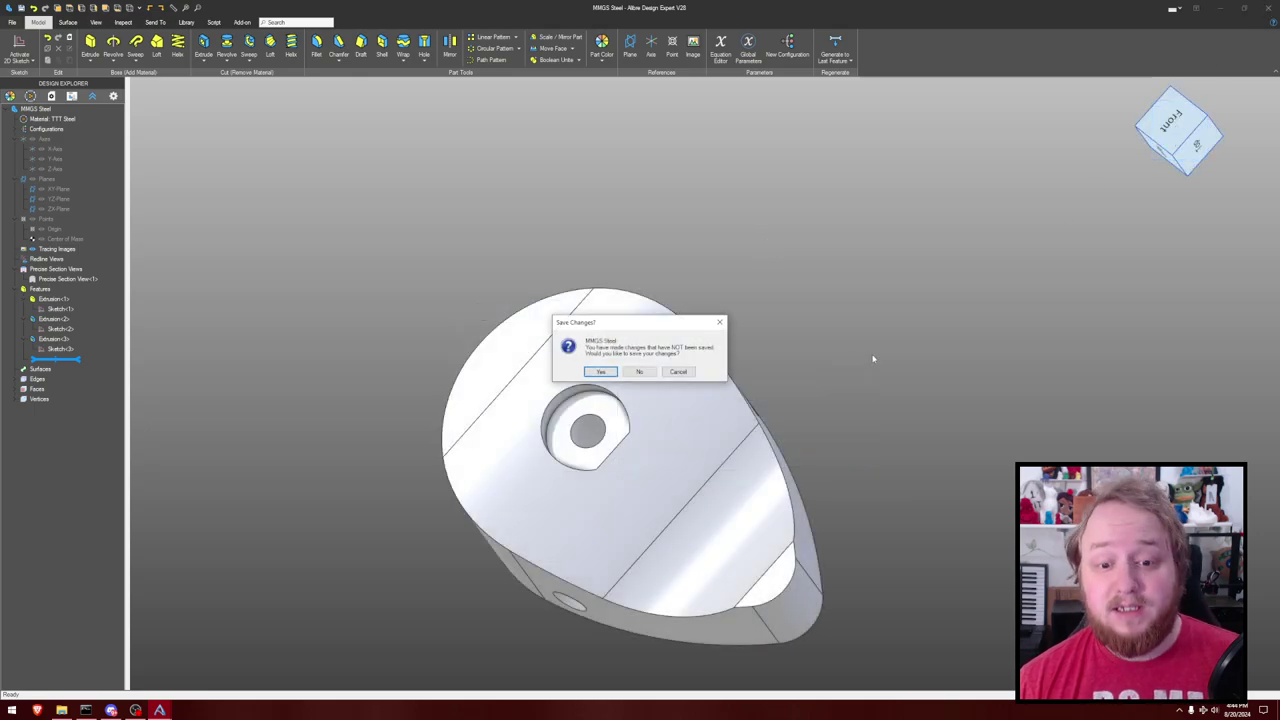
left_click(641, 372)
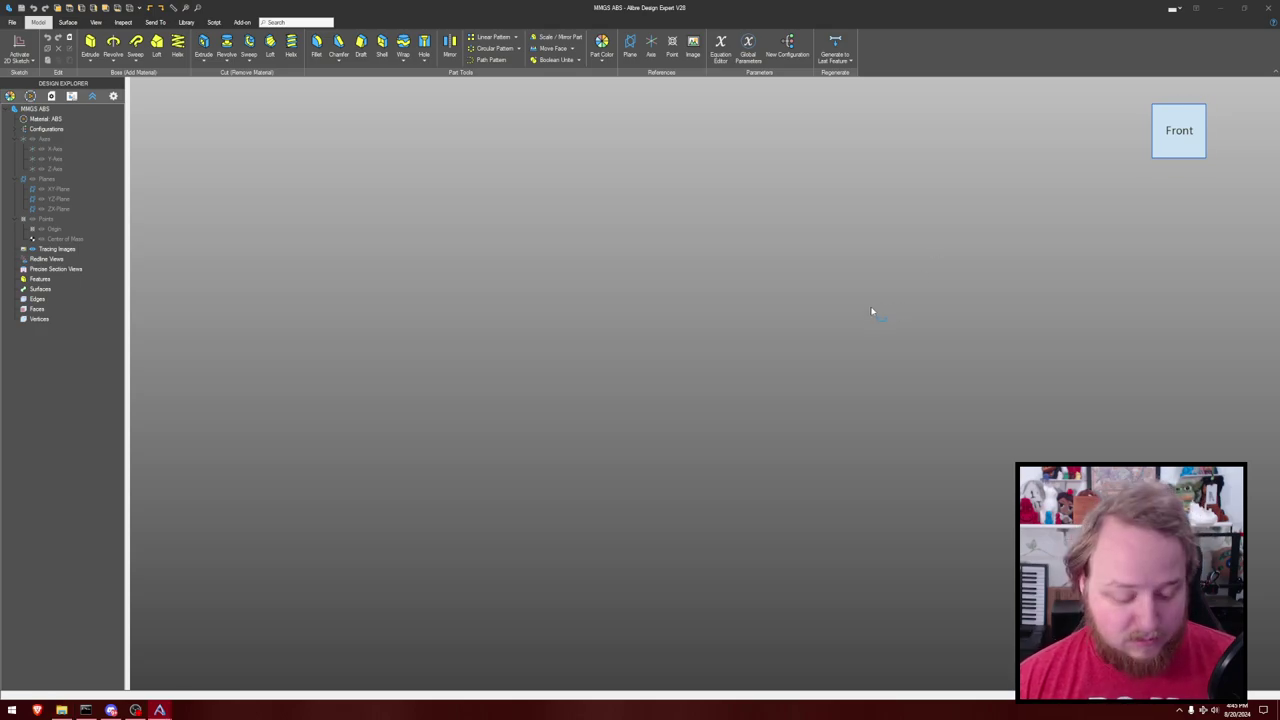
Start a 2D sketch on the YZ plane of the empty MMGS ABS part.
mouse_move(940, 301)
middle_mouse_down()
mouse_move(927, 307)
mouse_move(944, 301)
mouse_move(935, 286)
middle_mouse_up()
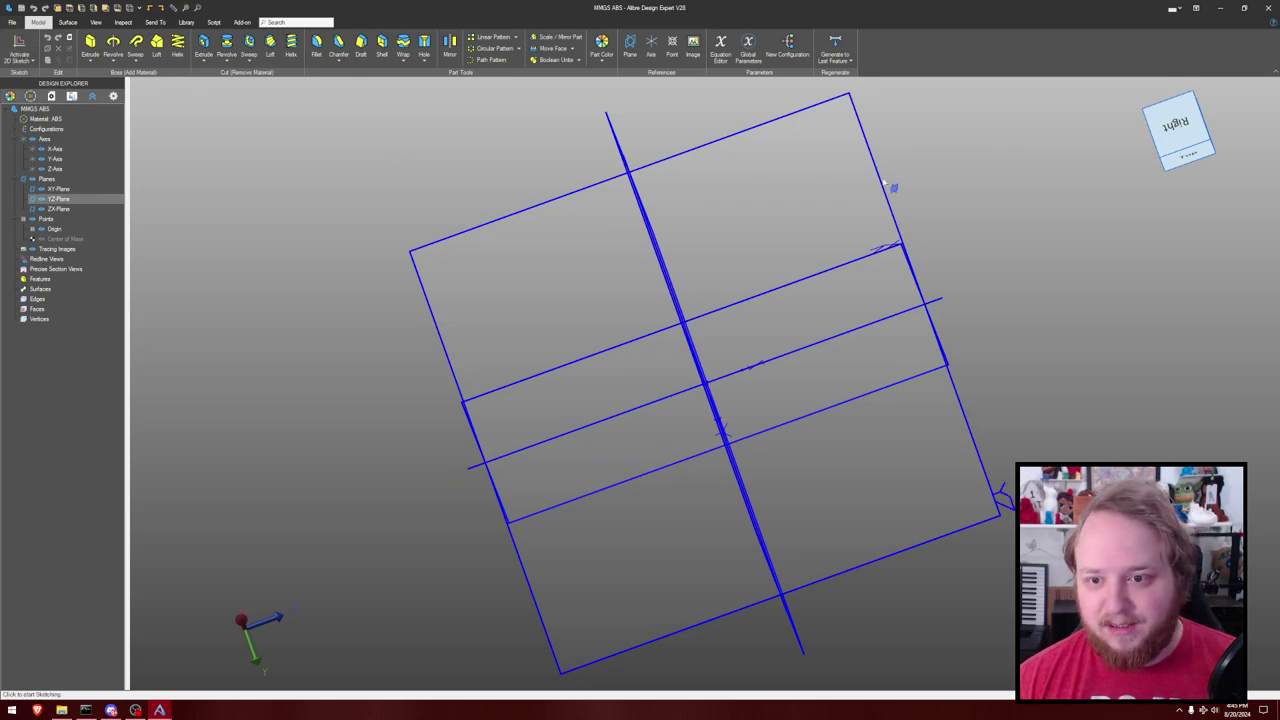
key("ctrl+k")
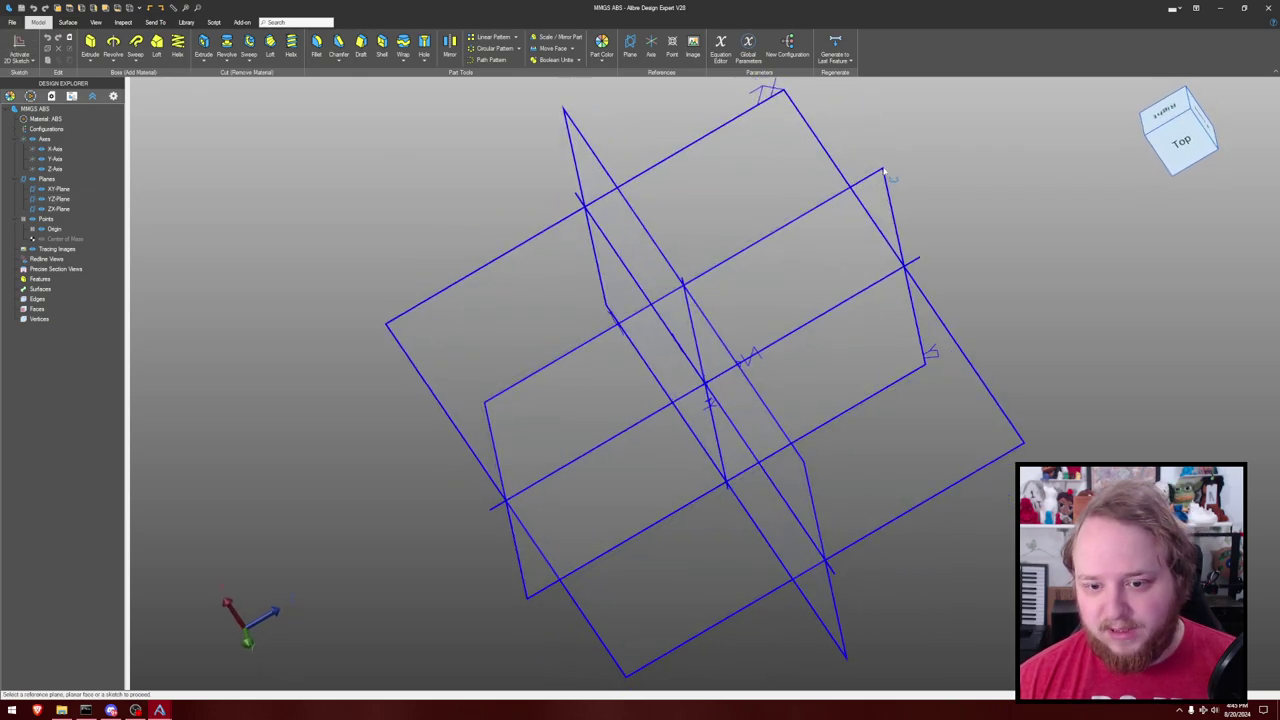
left_click(886, 187)
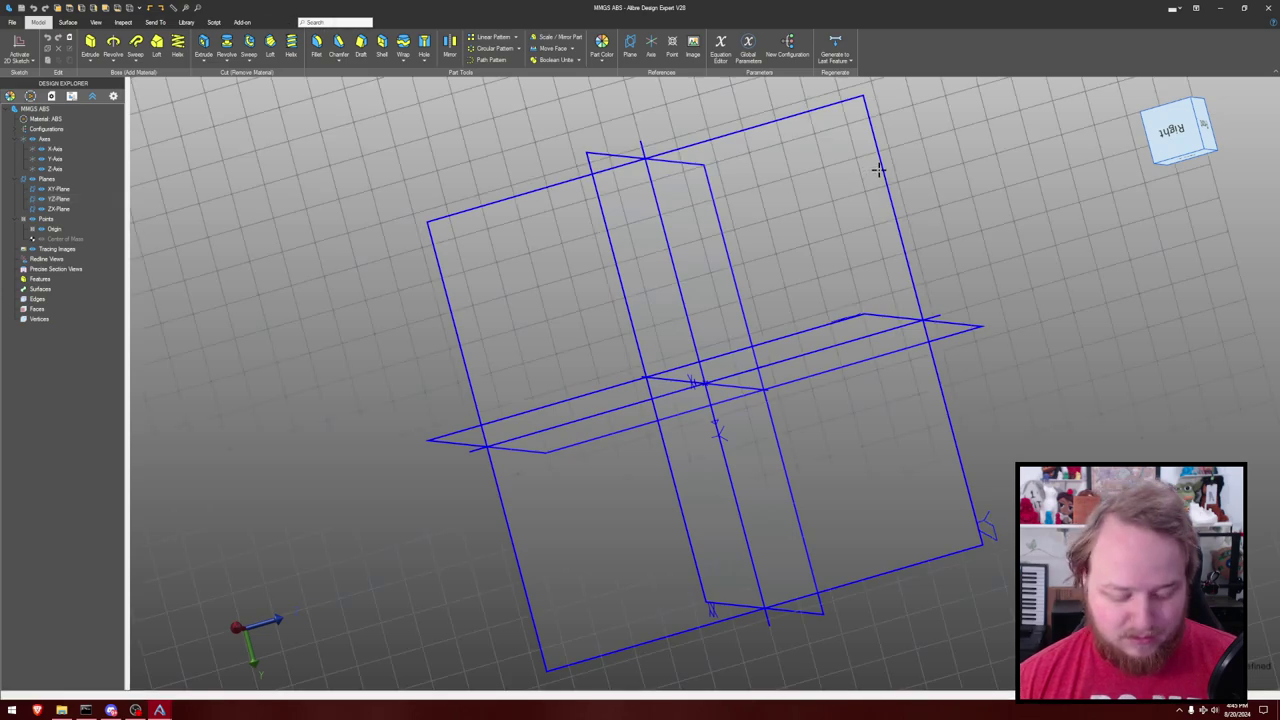
key("s")
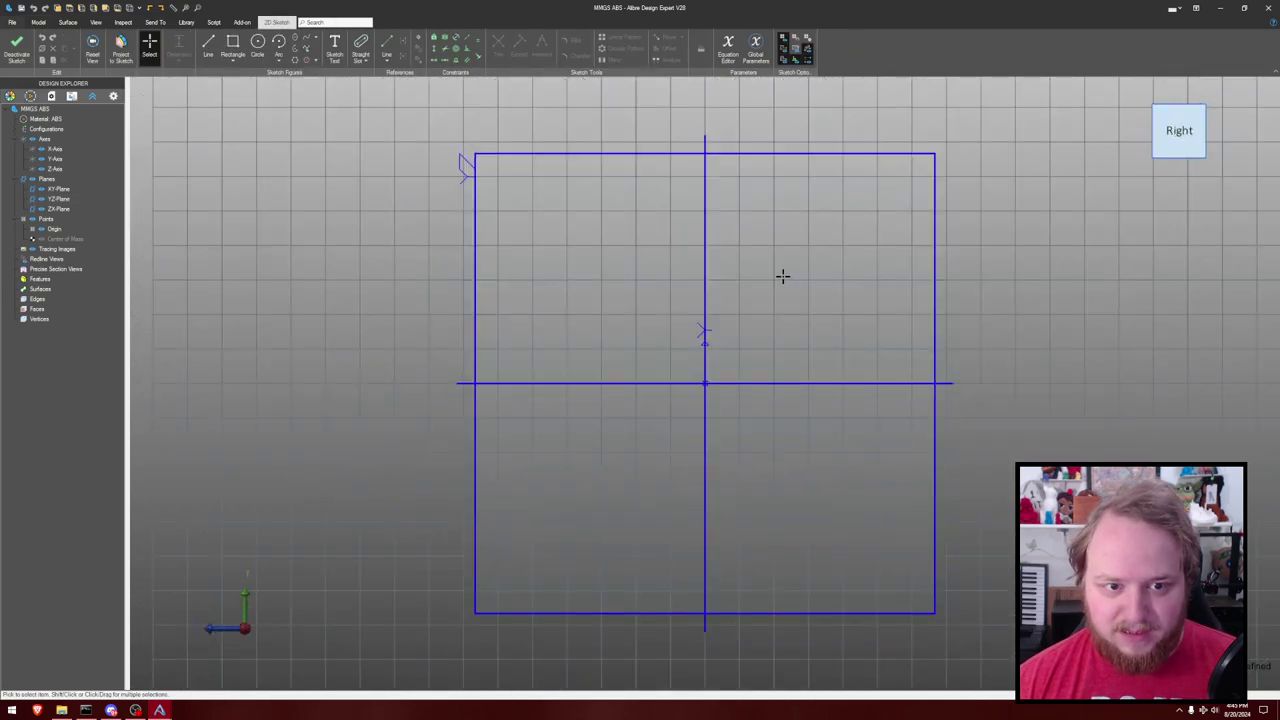
Hide the reference planes, axes and origin, and flip the sketch view to the Left side.
scroll(796, 310, "up", 1)
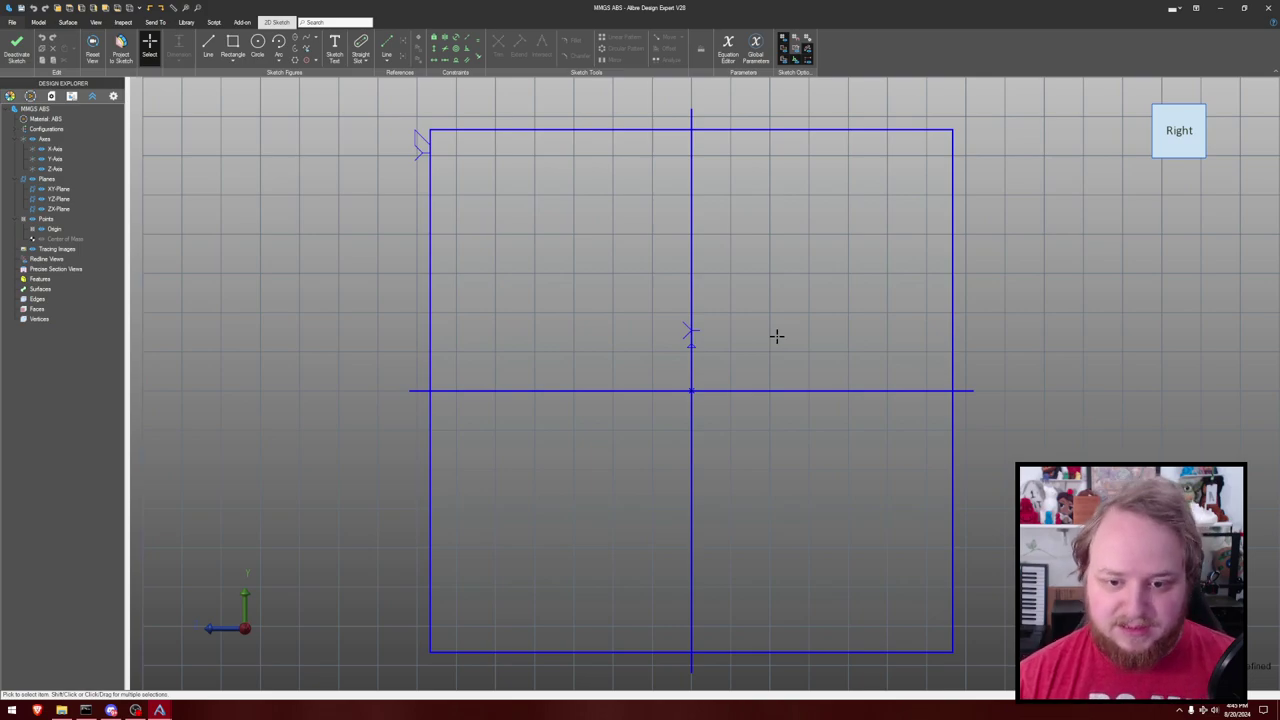
key("ctrl+shift+r")
key("ctrl+shift+r")
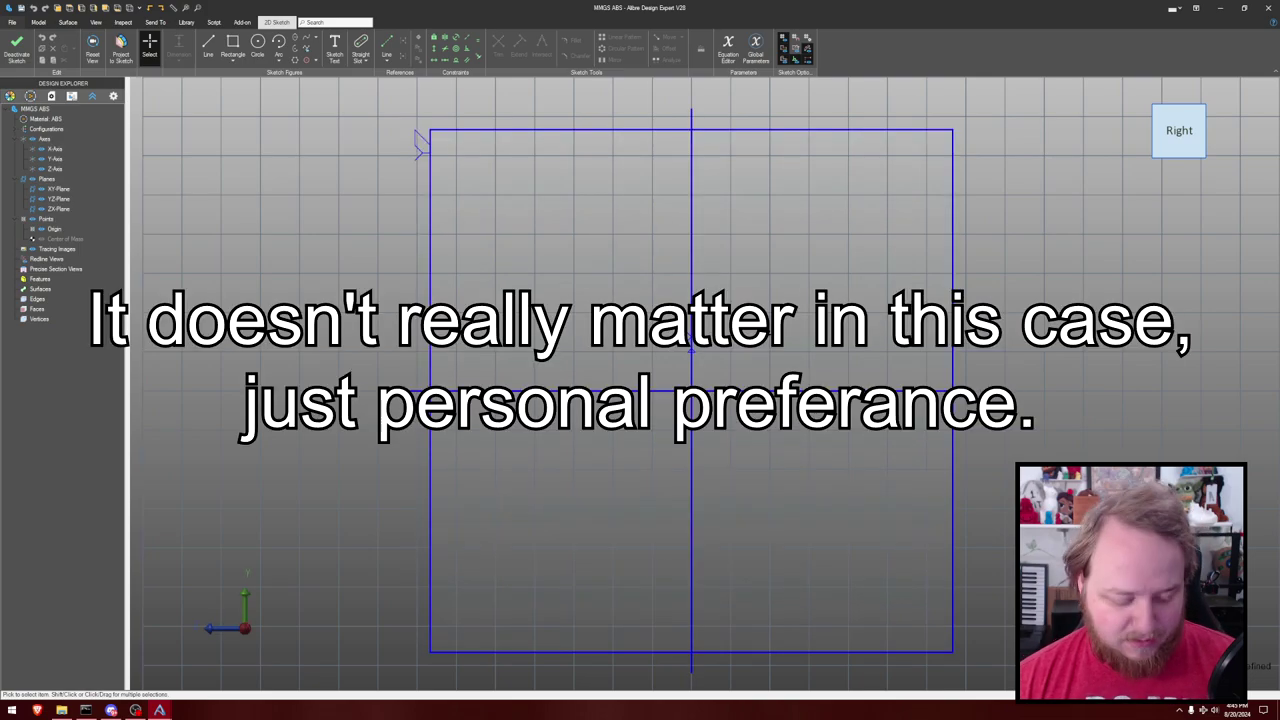
key("ctrl+shift+o")
key("ctrl+shift+r")
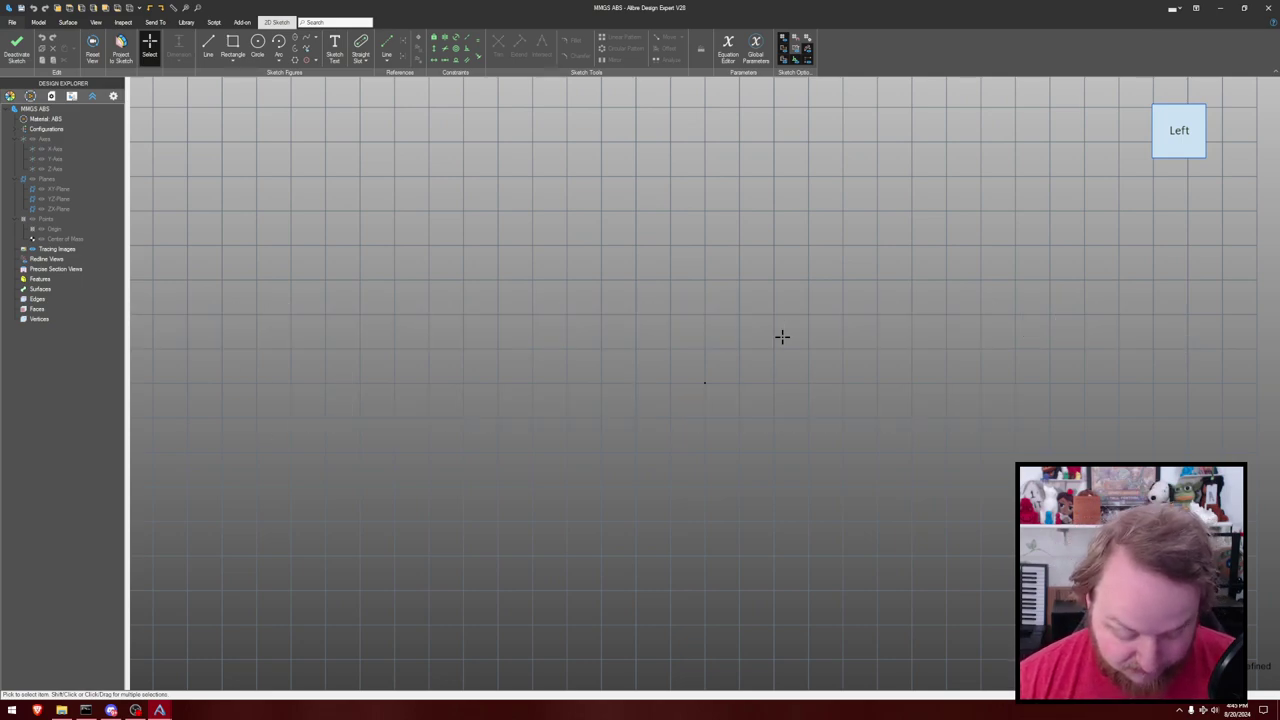
Draw a horizontal baseline starting at the origin with the Line tool.
key("l")
middle_click_drag(770, 356, 470, 347)
left_click(415, 373)
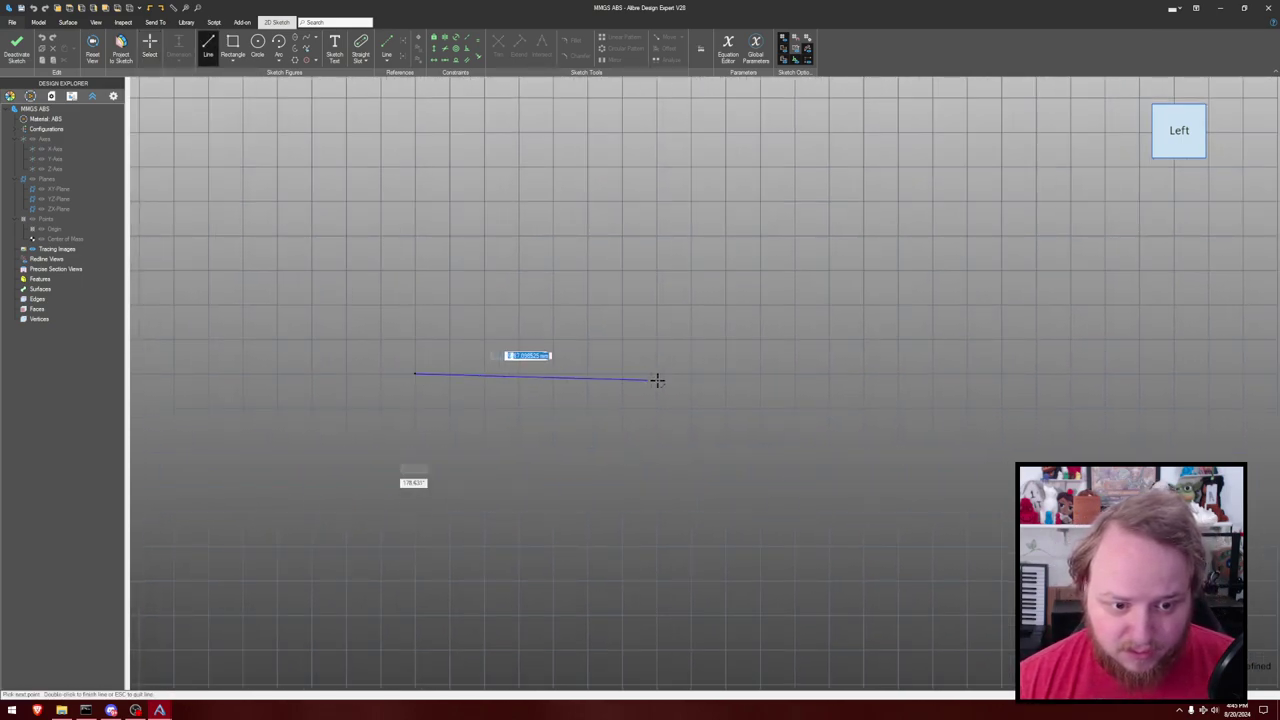
left_click(739, 373)
key("Escape")
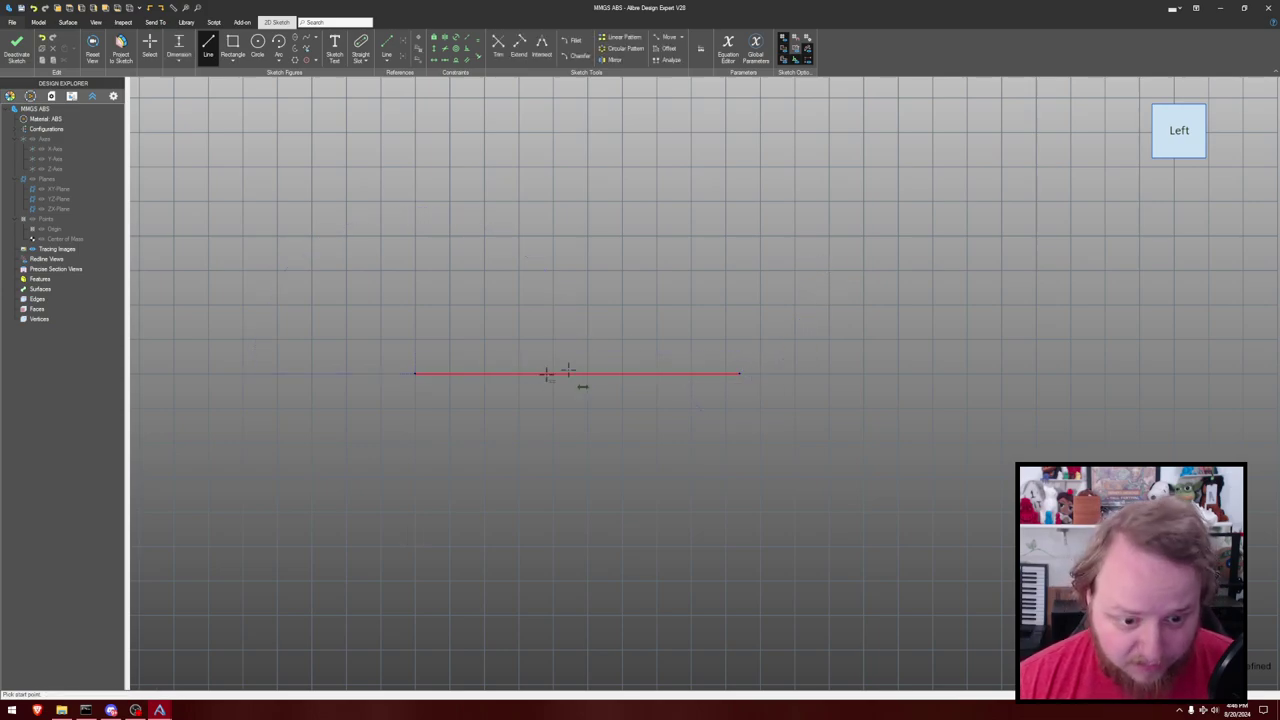
Draw an 18 mm line upward from the baseline's left end, perpendicular to the baseline.
left_click(415, 373)
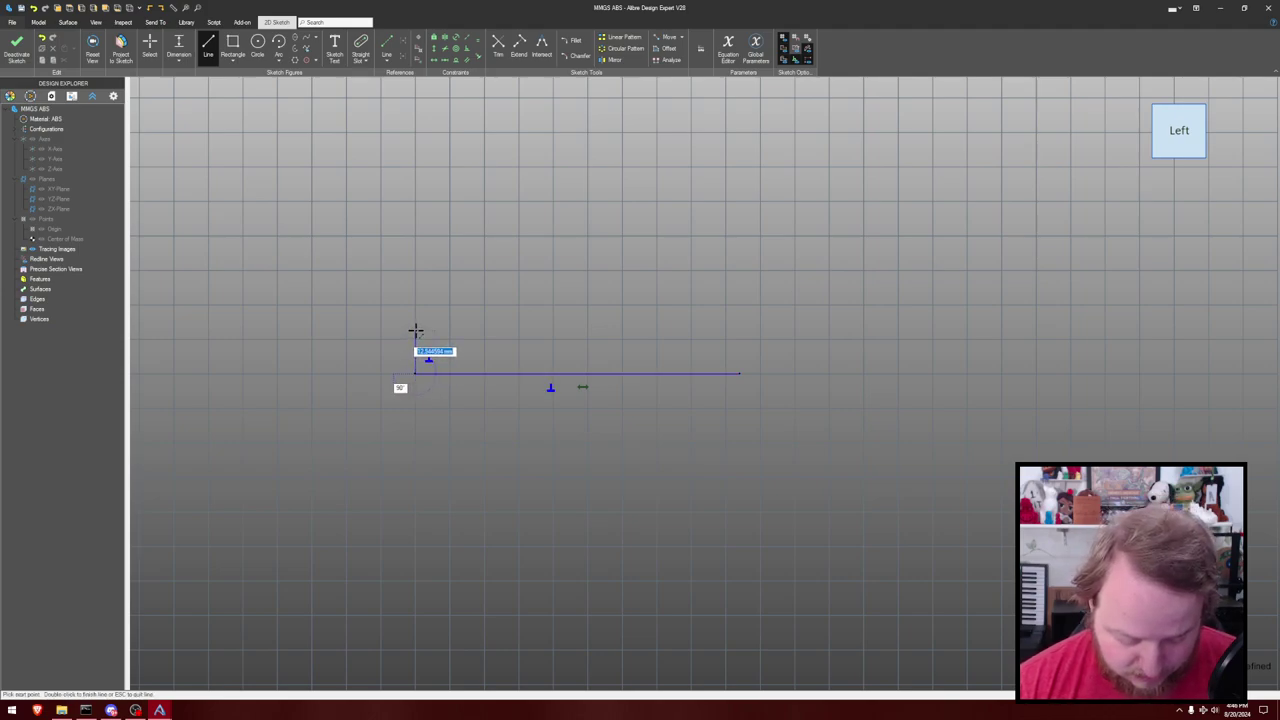
left_click(415, 311)
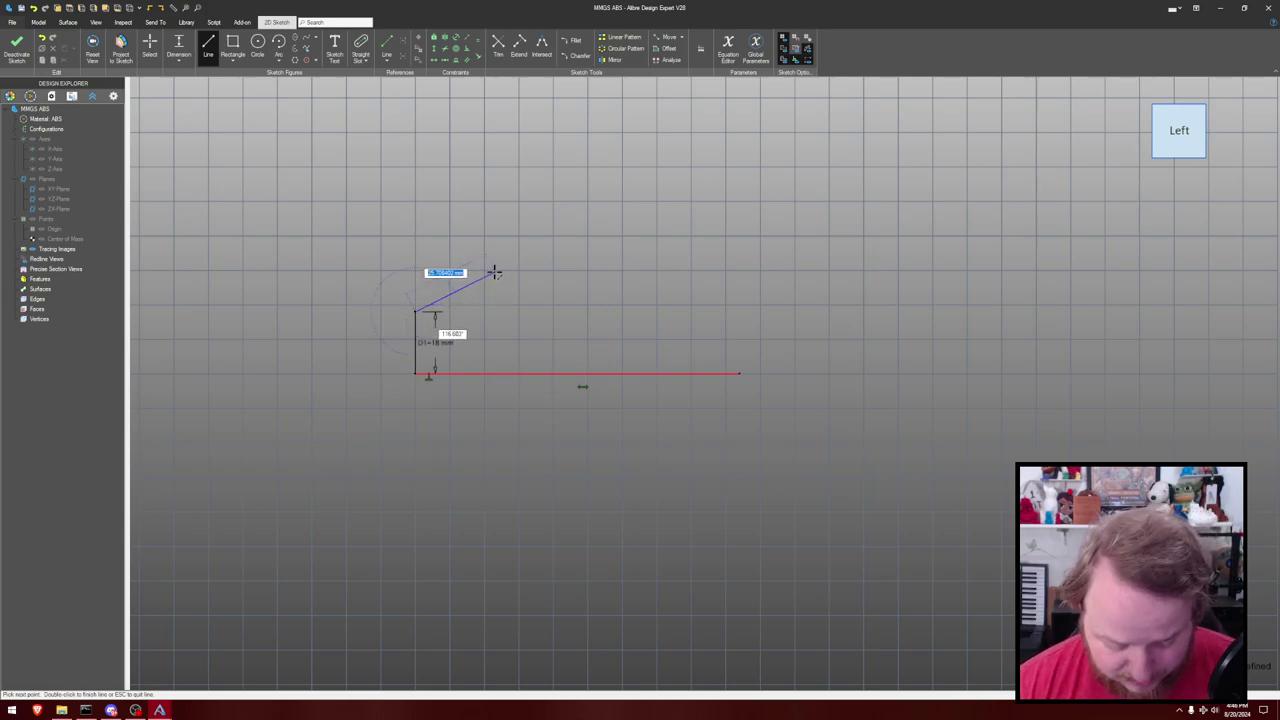
key("Escape")
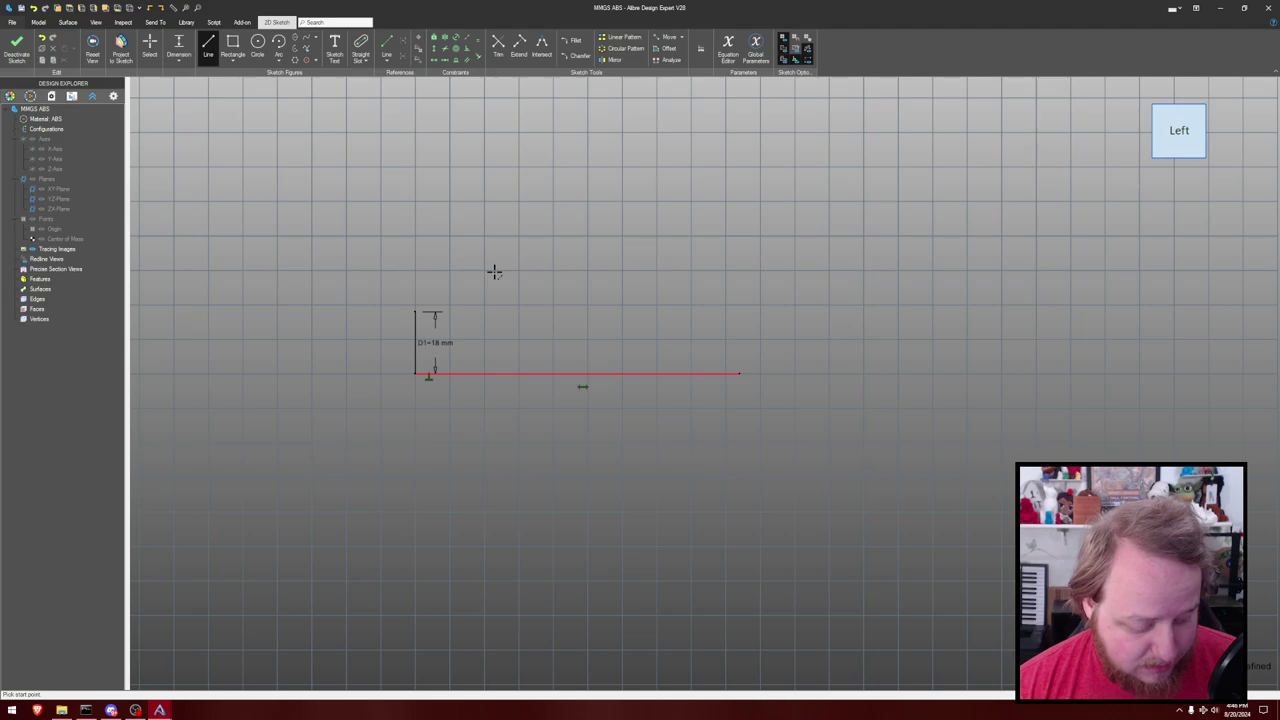
Draw a shallow, upward-bulging arc from the top of the 18 mm line to a point level with it above the baseline.
key("a")
left_click(415, 311)
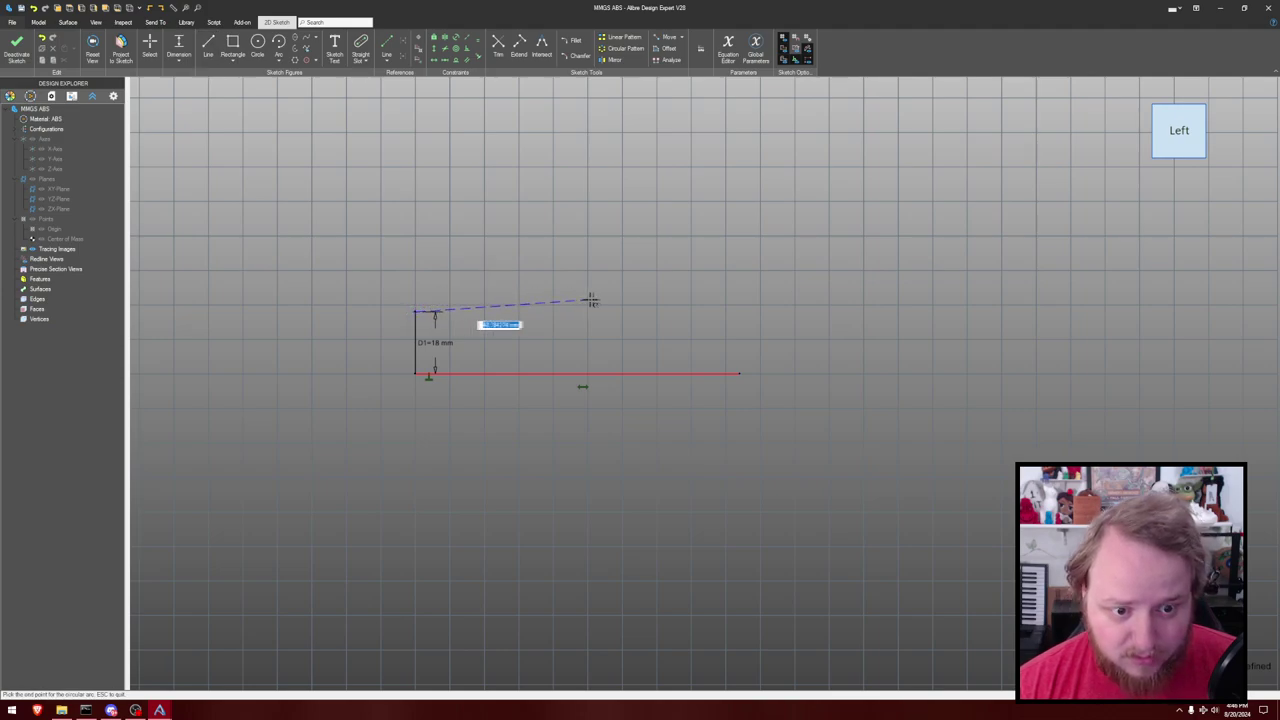
left_click(642, 311)
left_click(543, 296)
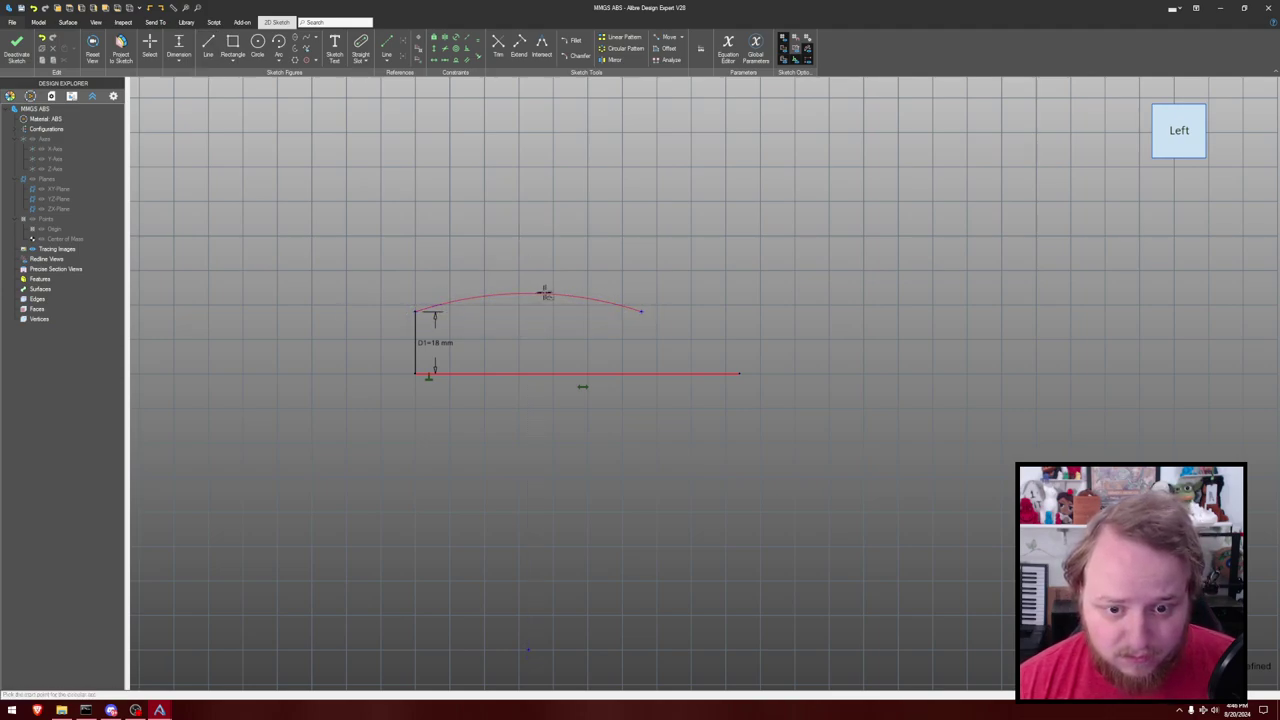
key("Escape")
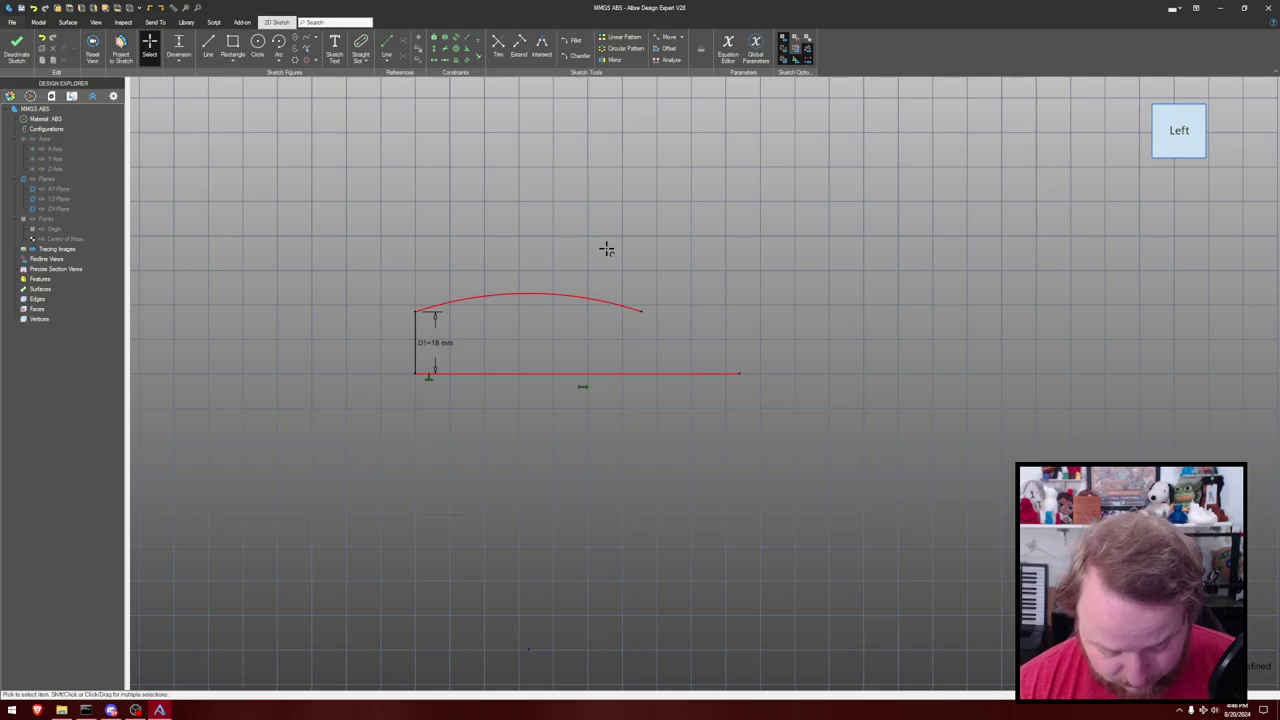
Dimension the shallow arc's radius as 120 mm.
key("Escape")
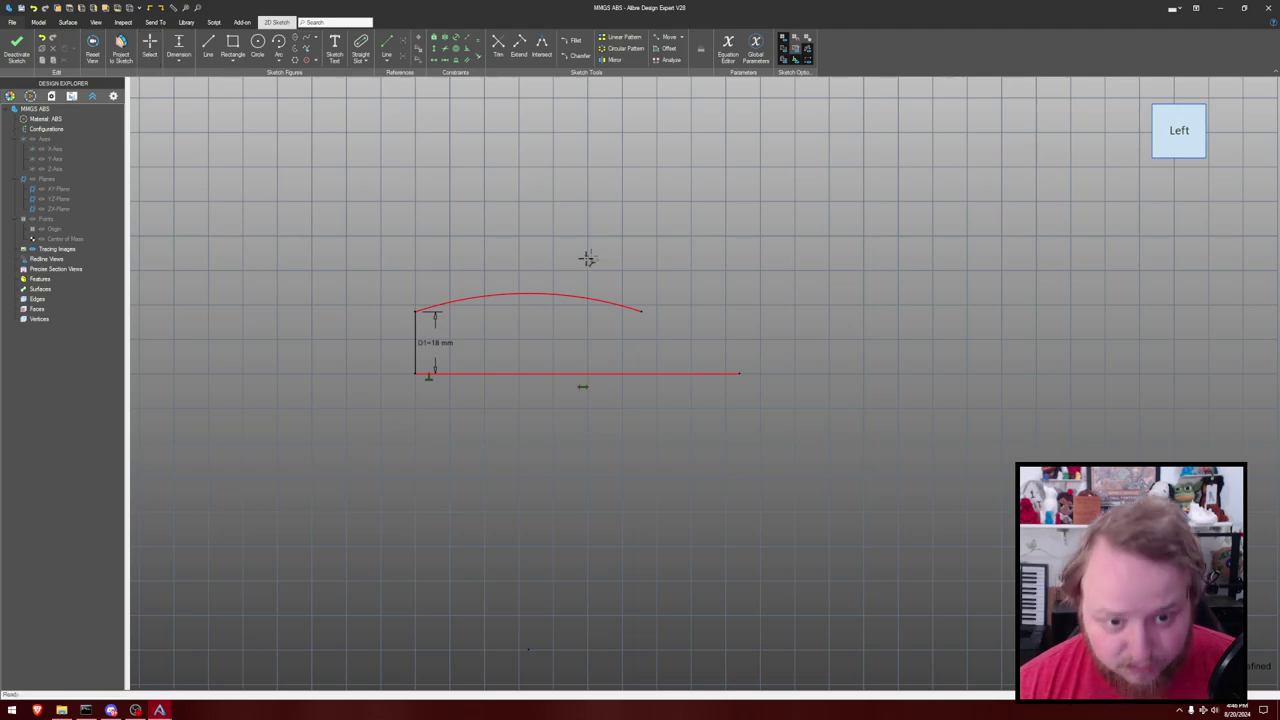
left_click(536, 290)
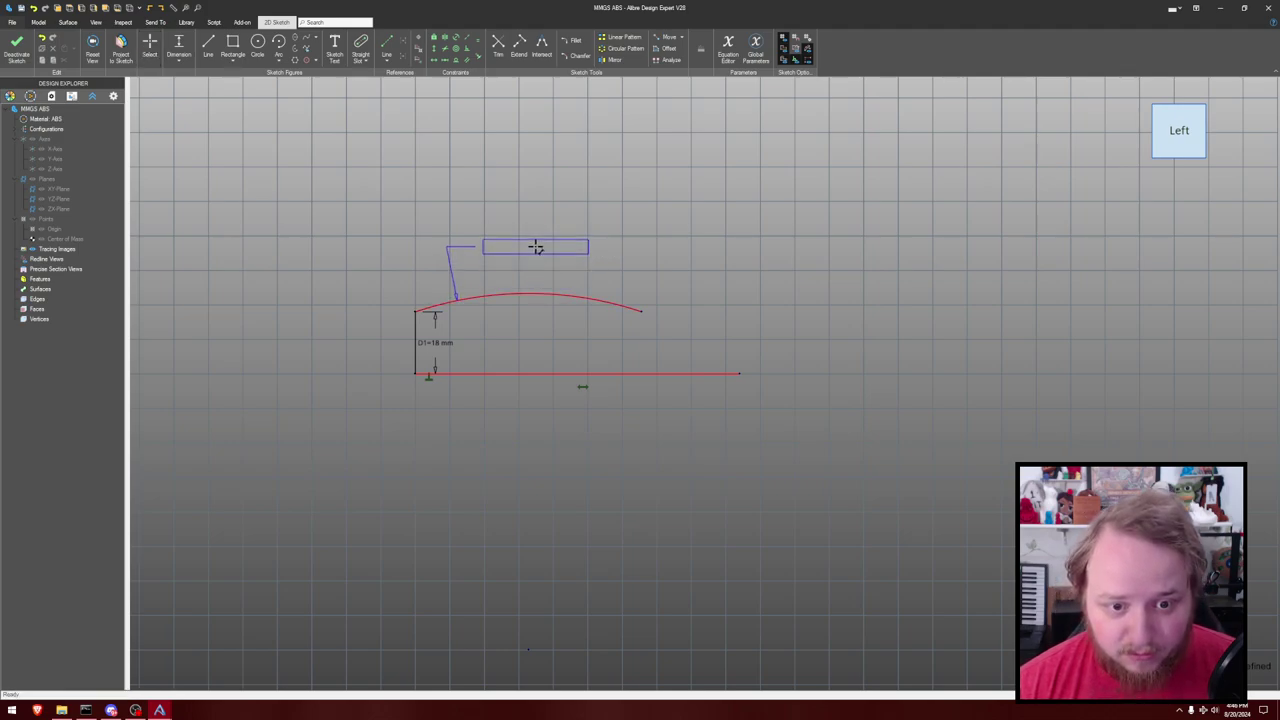
left_click(535, 246)
key("Escape")
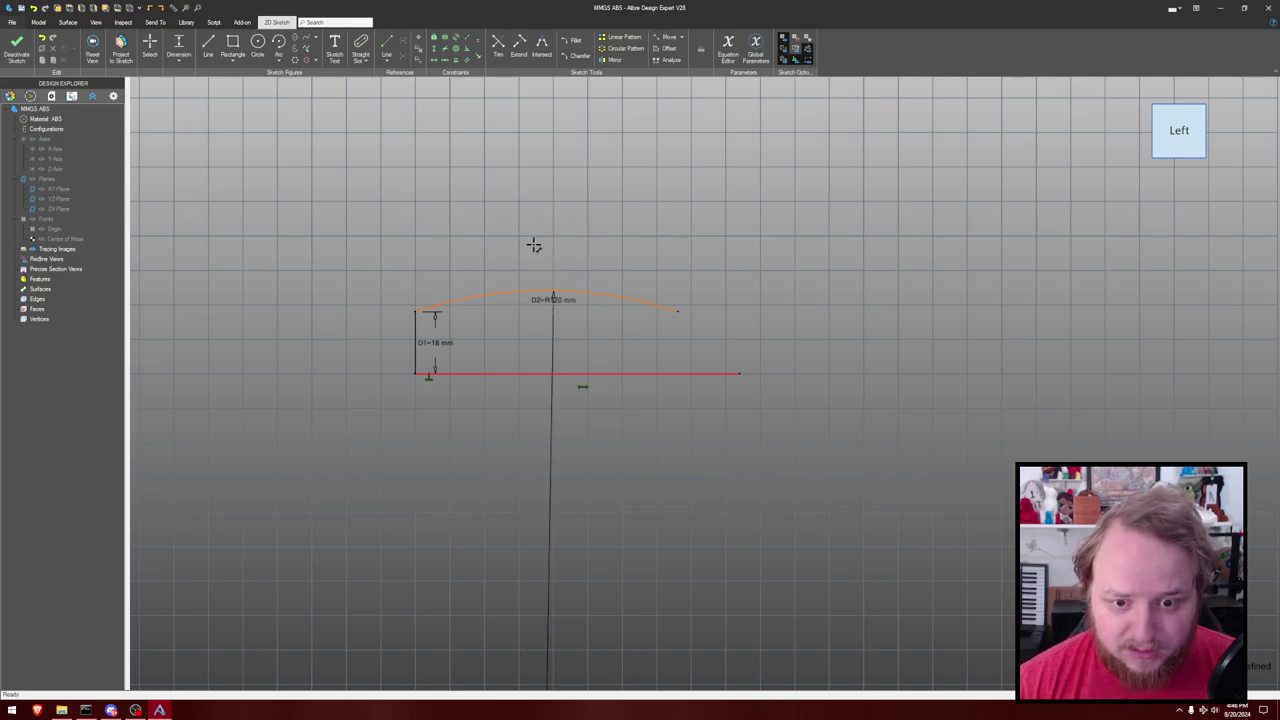
Constrain the 120 mm arc's two endpoints horizontally to each other and adjust the position of its free end.
left_click_drag(679, 315, 617, 291)
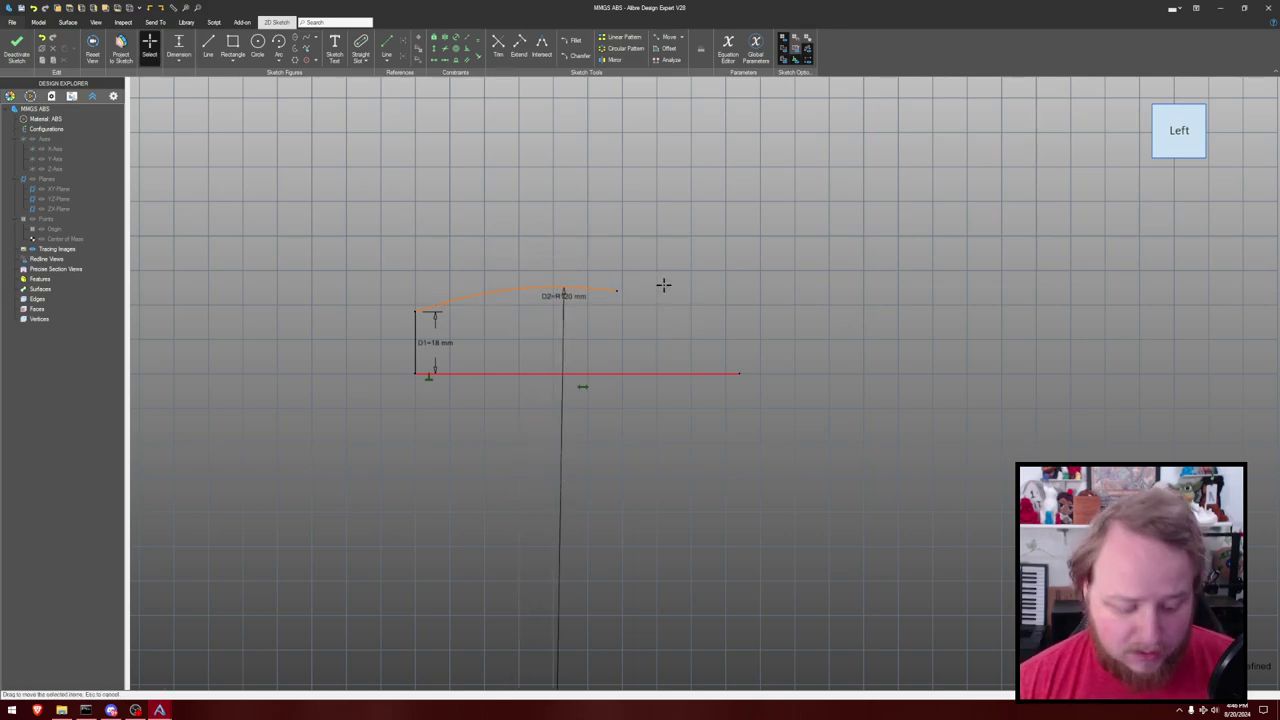
left_click(415, 311)
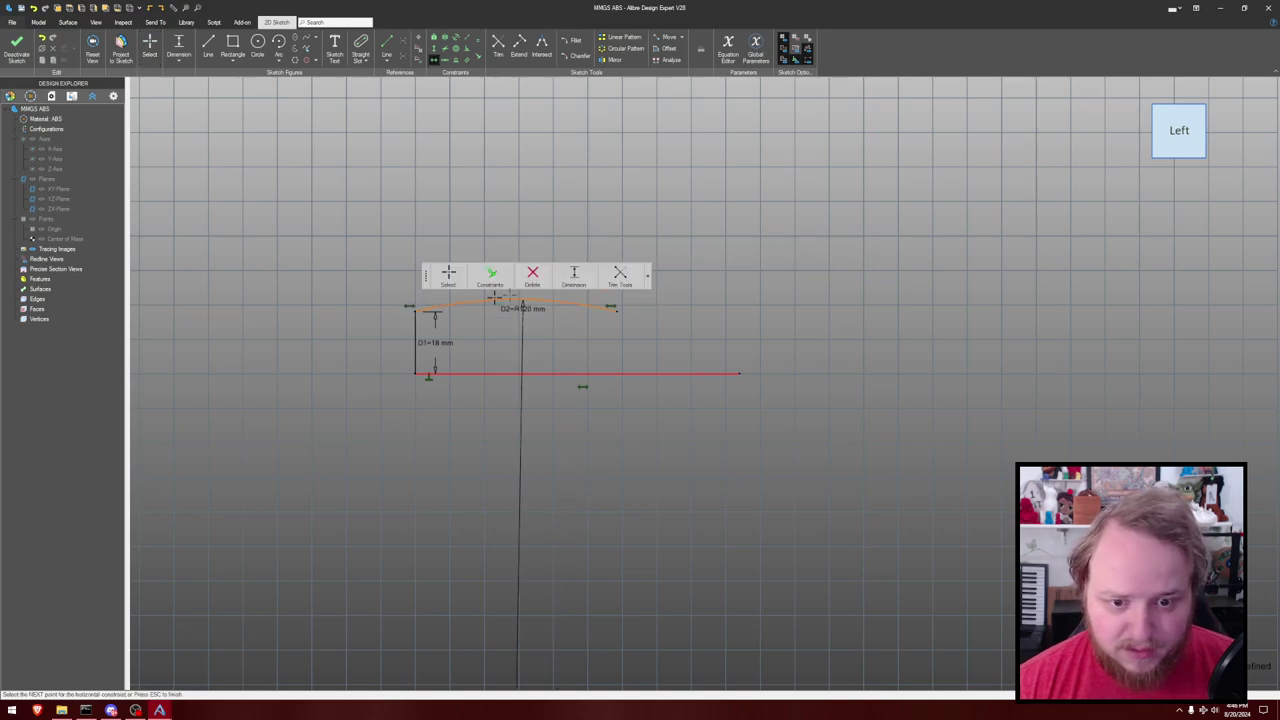
left_click_drag(617, 311, 636, 308)
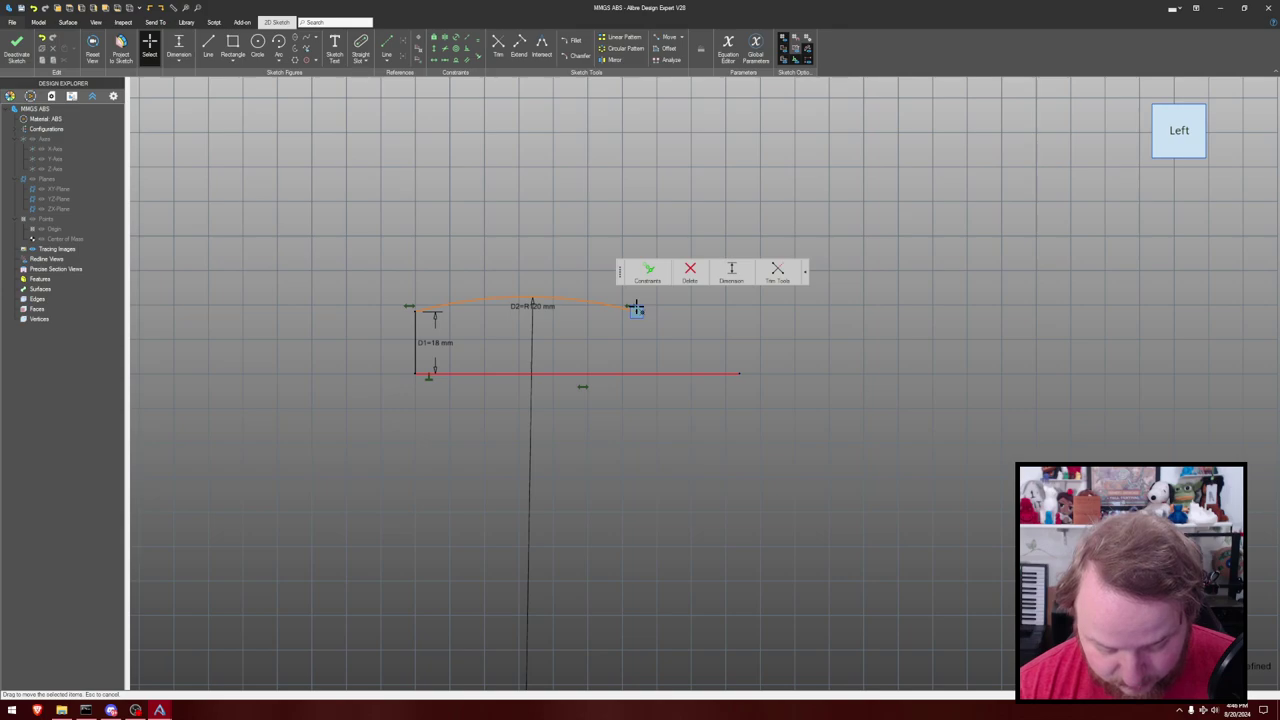
mouse_move(636, 308)
left_mouse_down()
mouse_move(686, 309)
mouse_move(652, 315)
left_mouse_up()
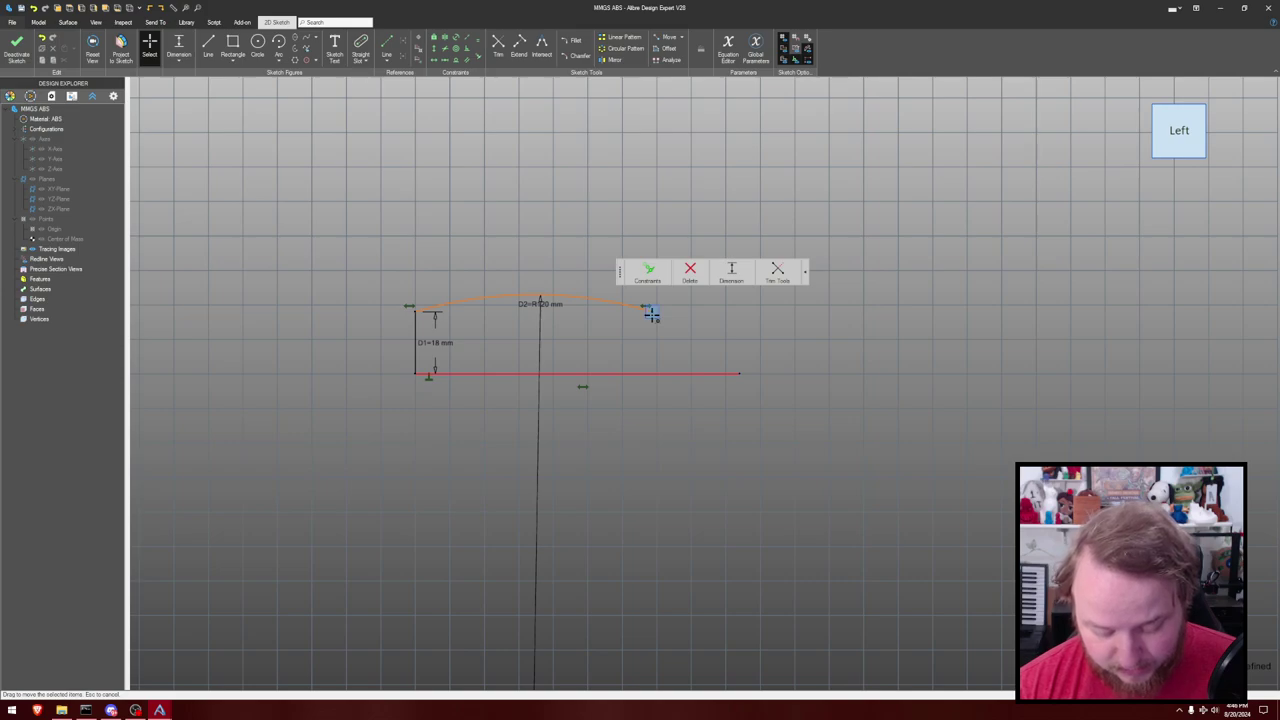
left_click_drag(652, 315, 651, 310)
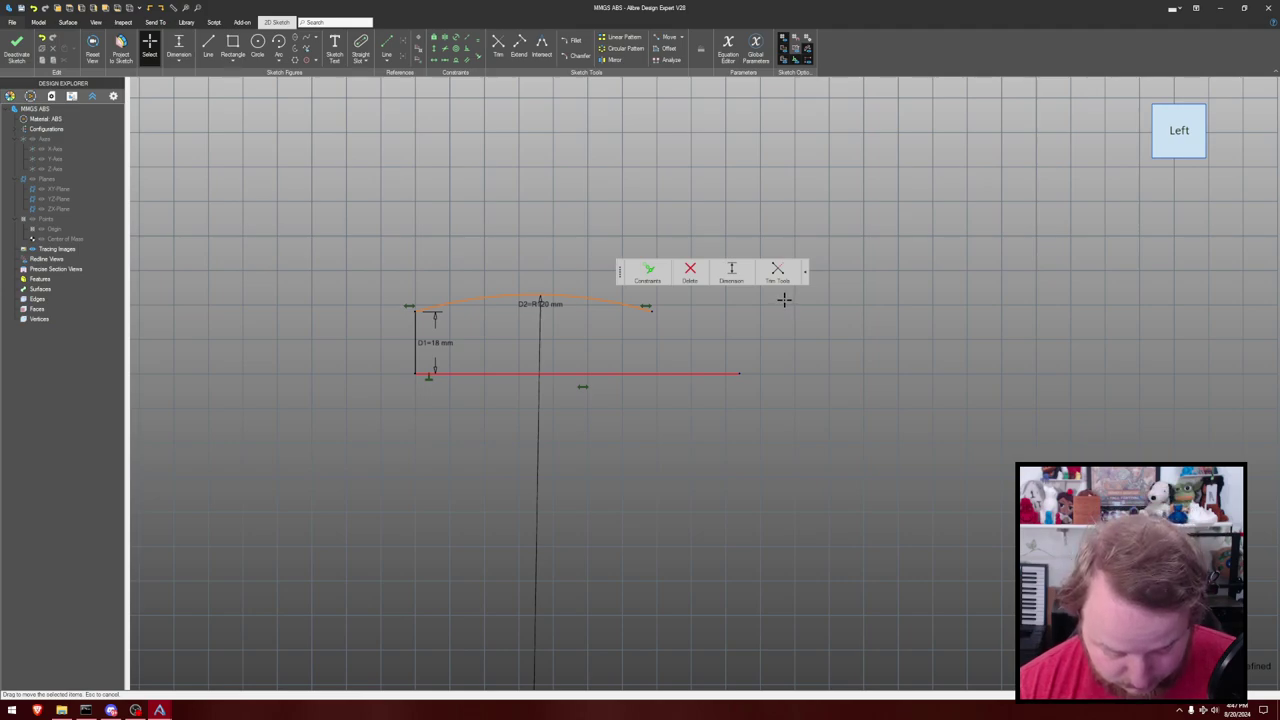
Dimension the horizontal distance from the 120 mm arc's free end to the baseline's right end as 38 mm.
key("d")
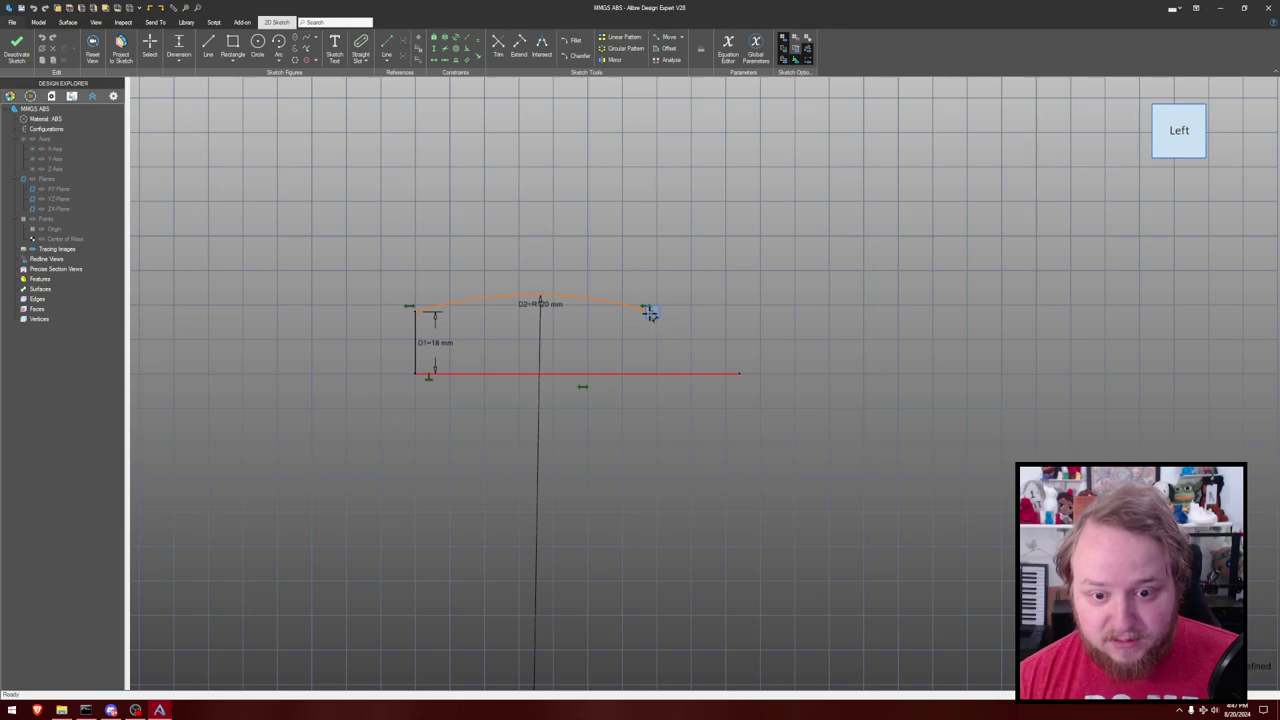
left_click(739, 374)
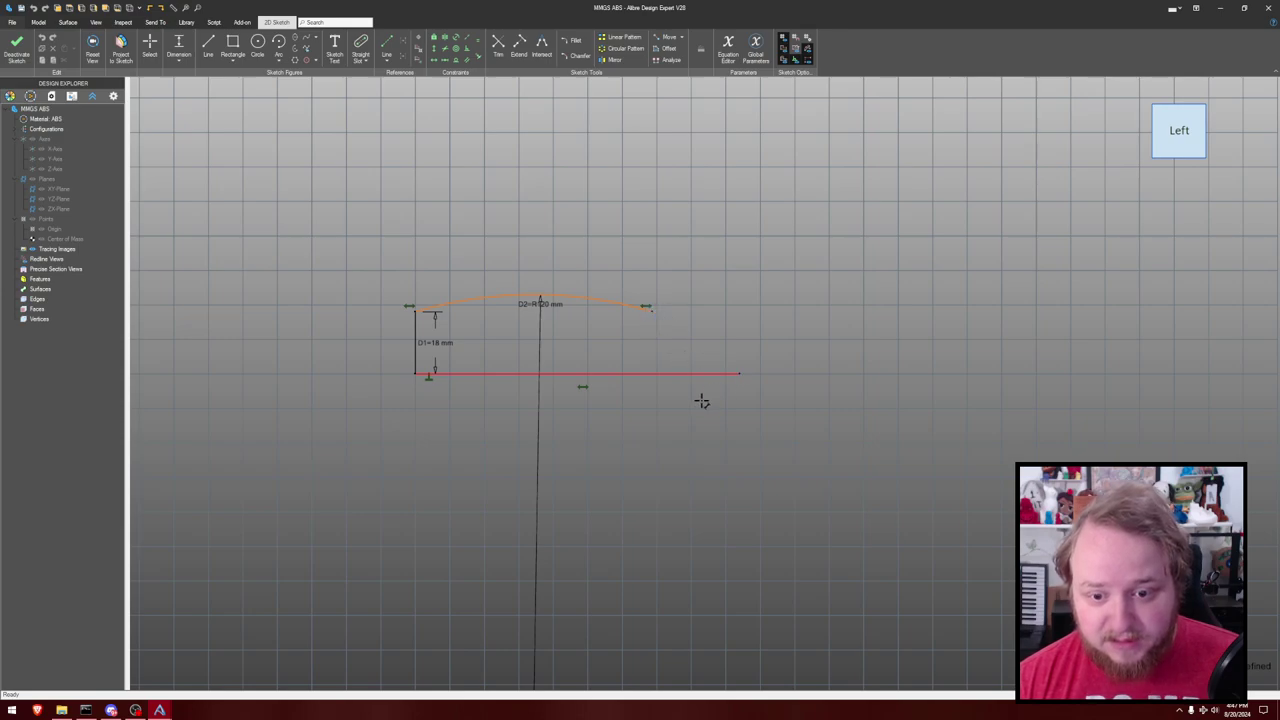
left_click(652, 311)
left_click(681, 421)
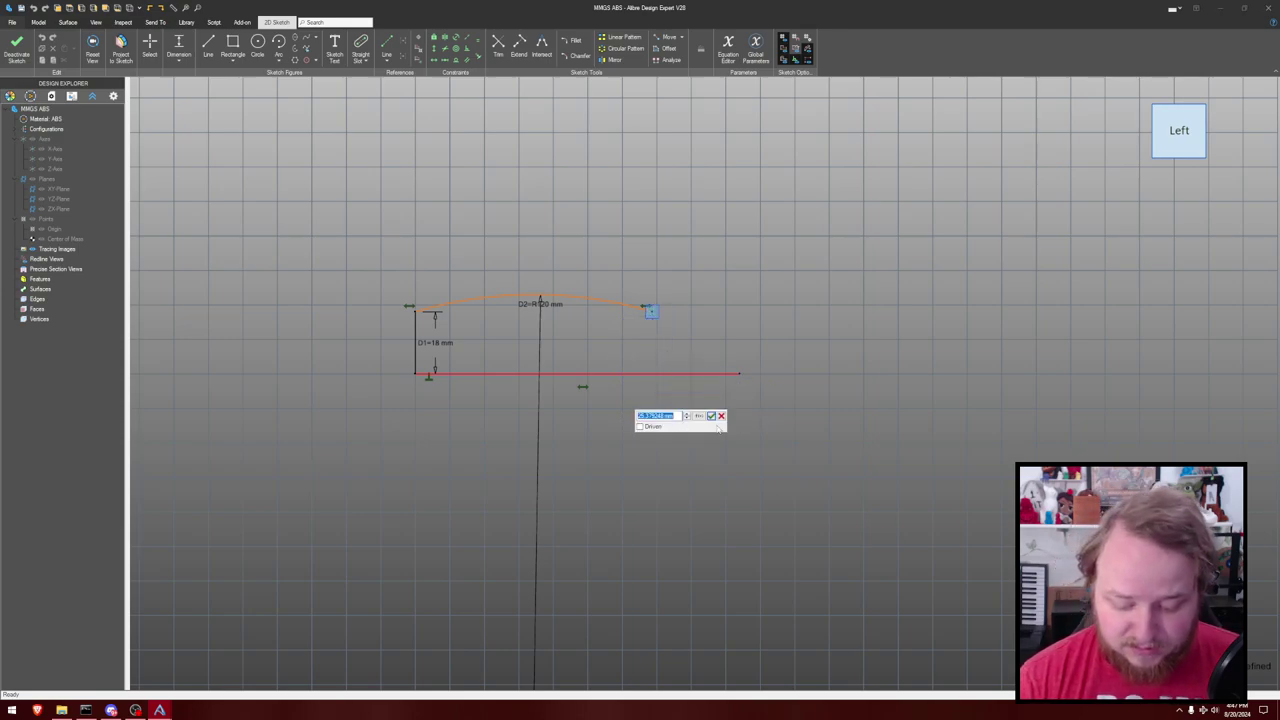
type("38")
key("Return")
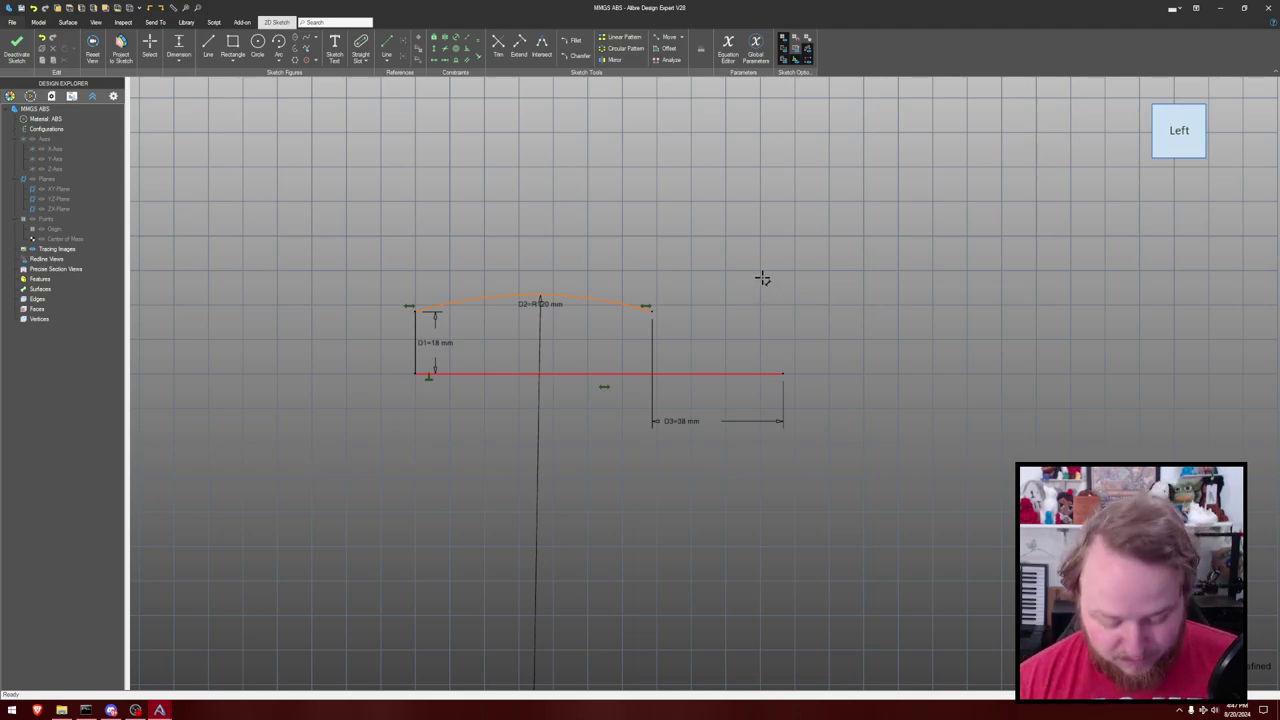
Draw an arc centred on the baseline from its right end, and make its free end coincident with the 120 mm arc's end.
key("a")
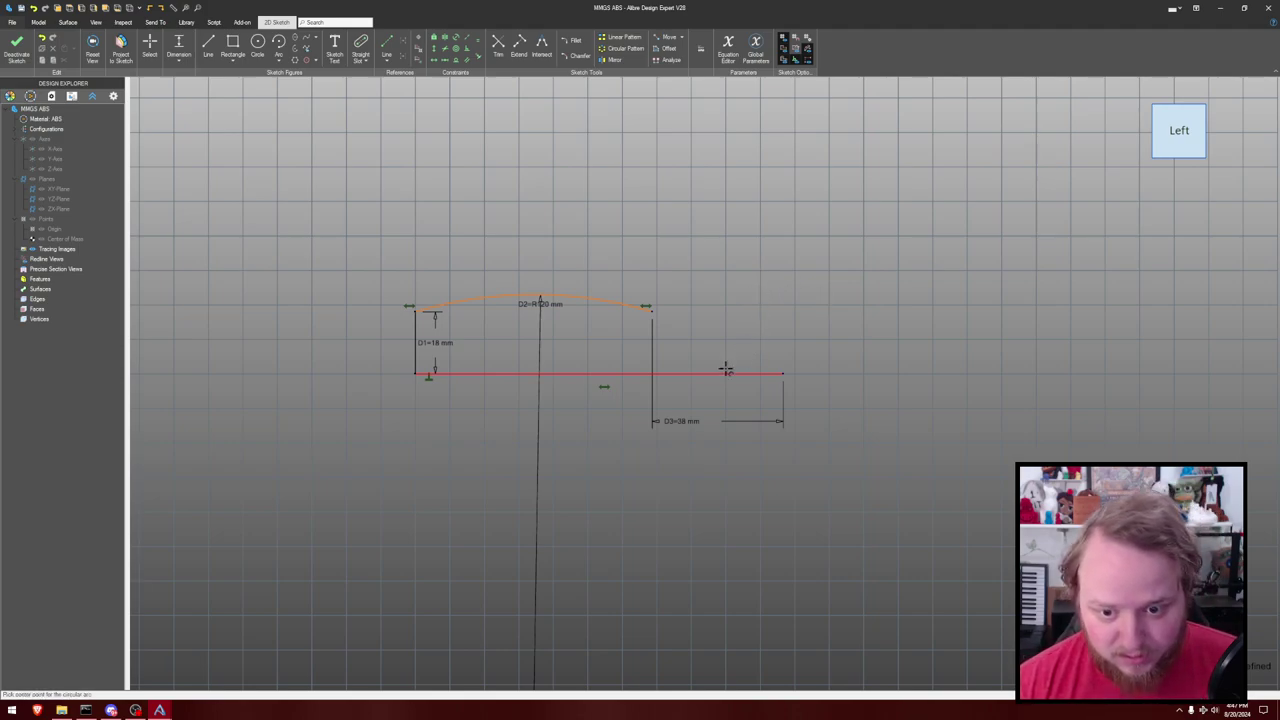
left_click(783, 374)
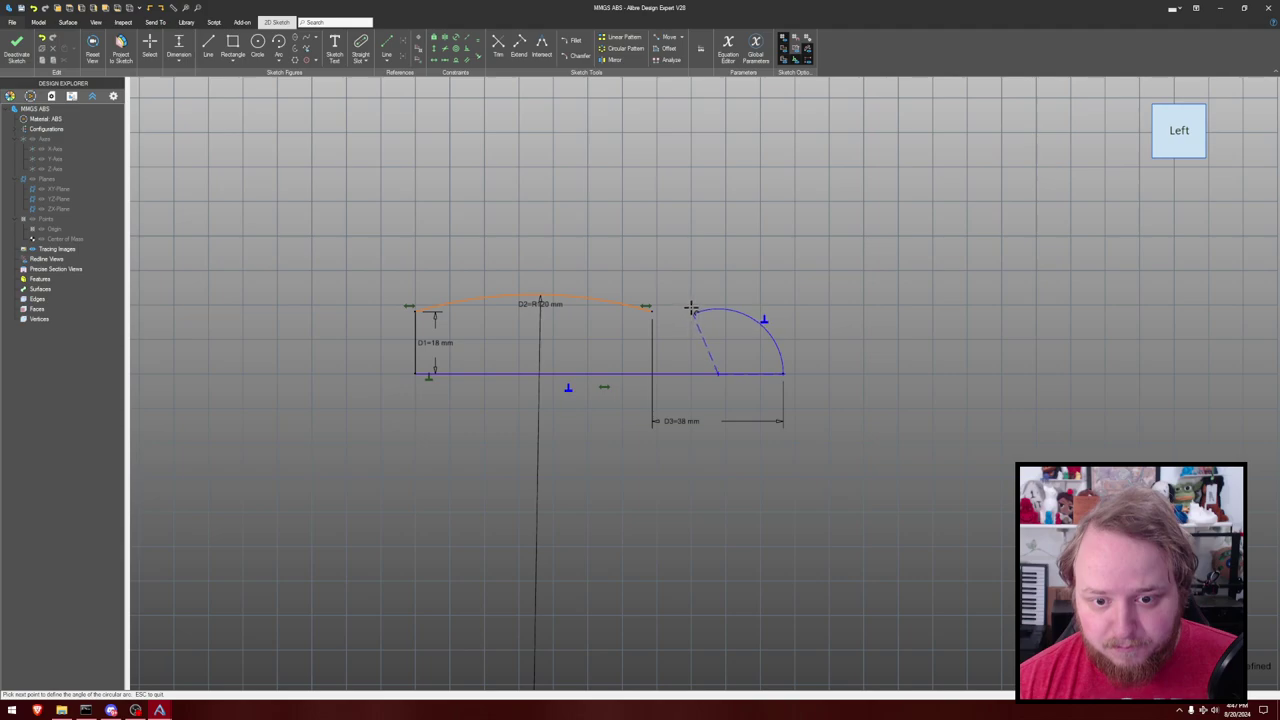
left_click(692, 309)
key("Escape")
key("c")
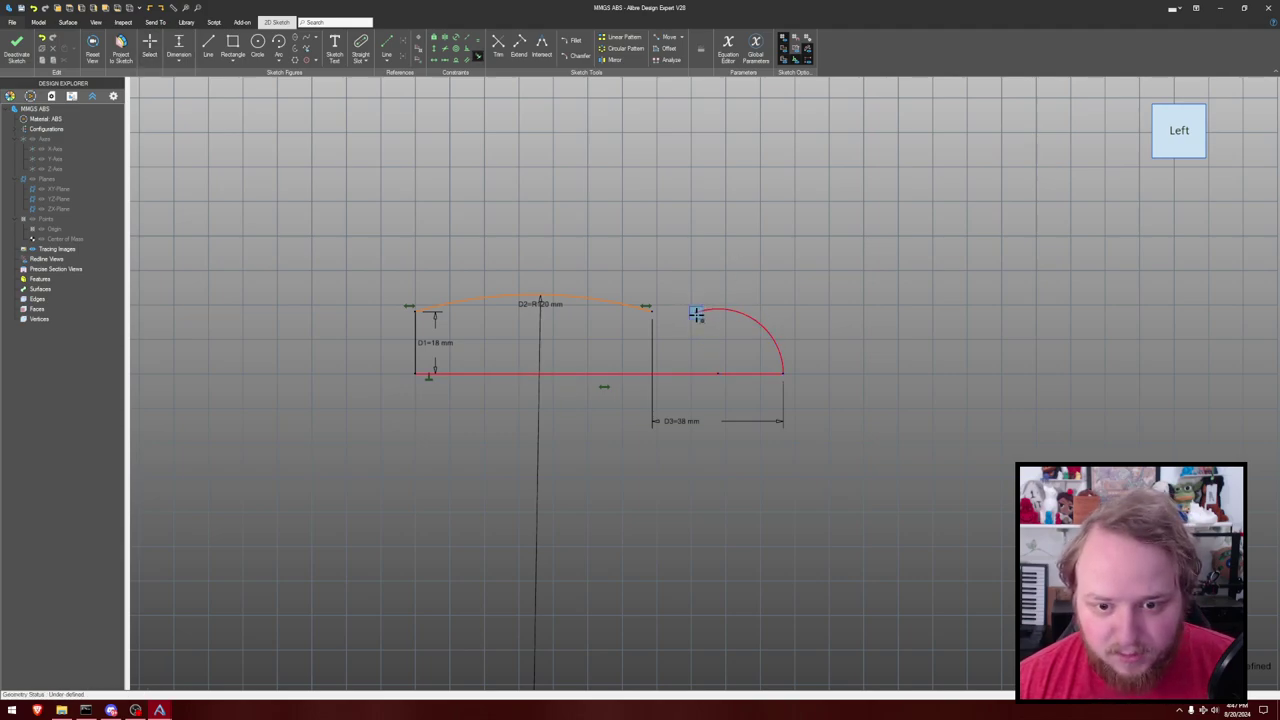
left_click(695, 312)
left_click(652, 311)
key("Escape")
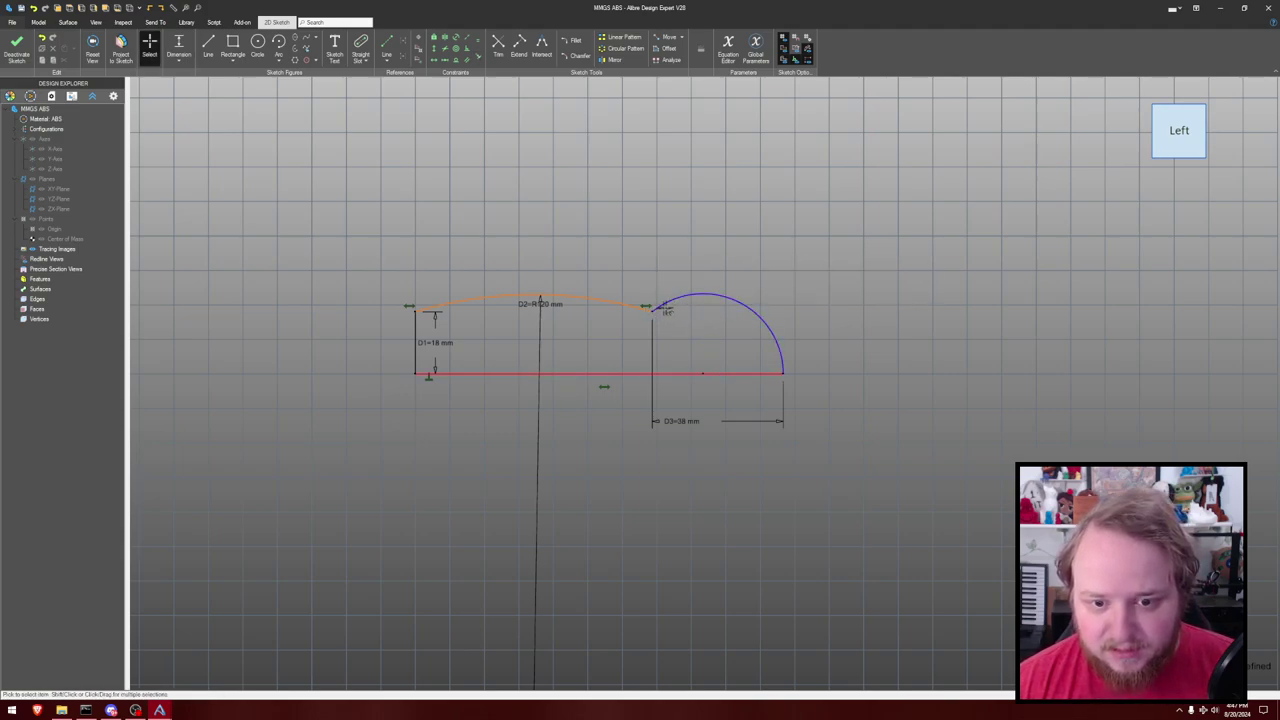
mouse_move(653, 311)
left_mouse_down()
mouse_move(681, 311)
mouse_move(654, 311)
left_mouse_up()
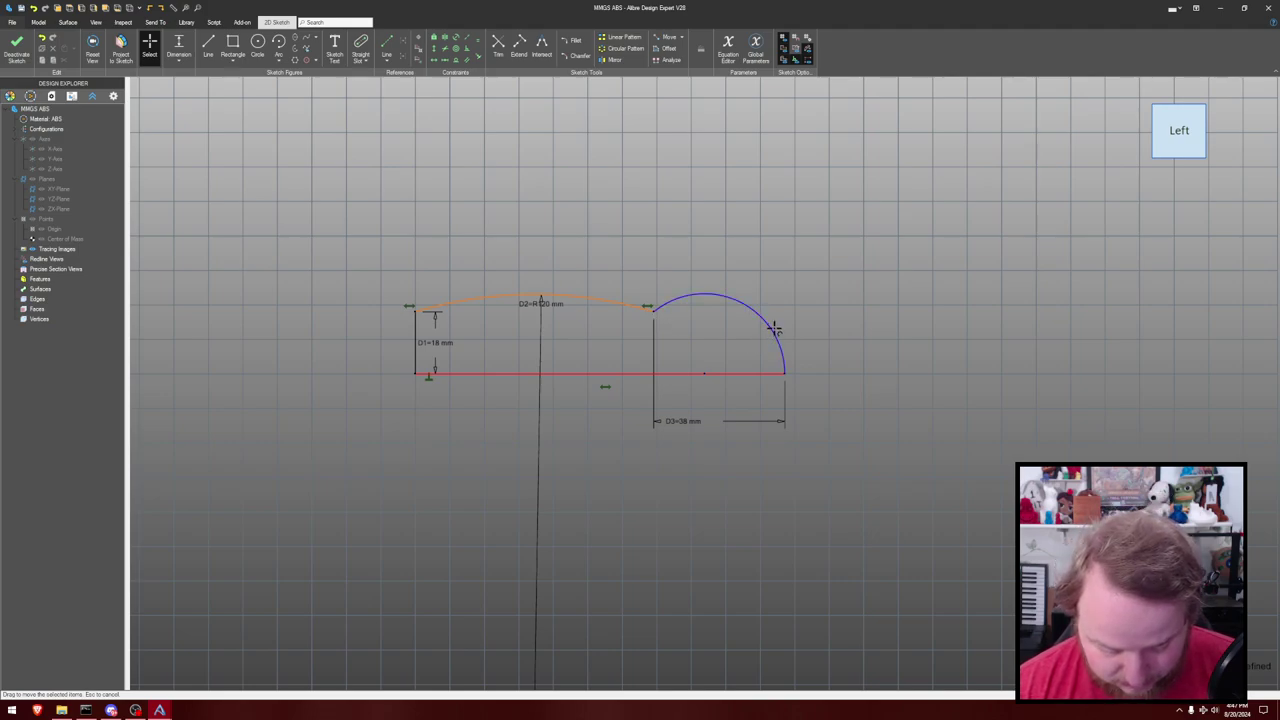
left_click(768, 330)
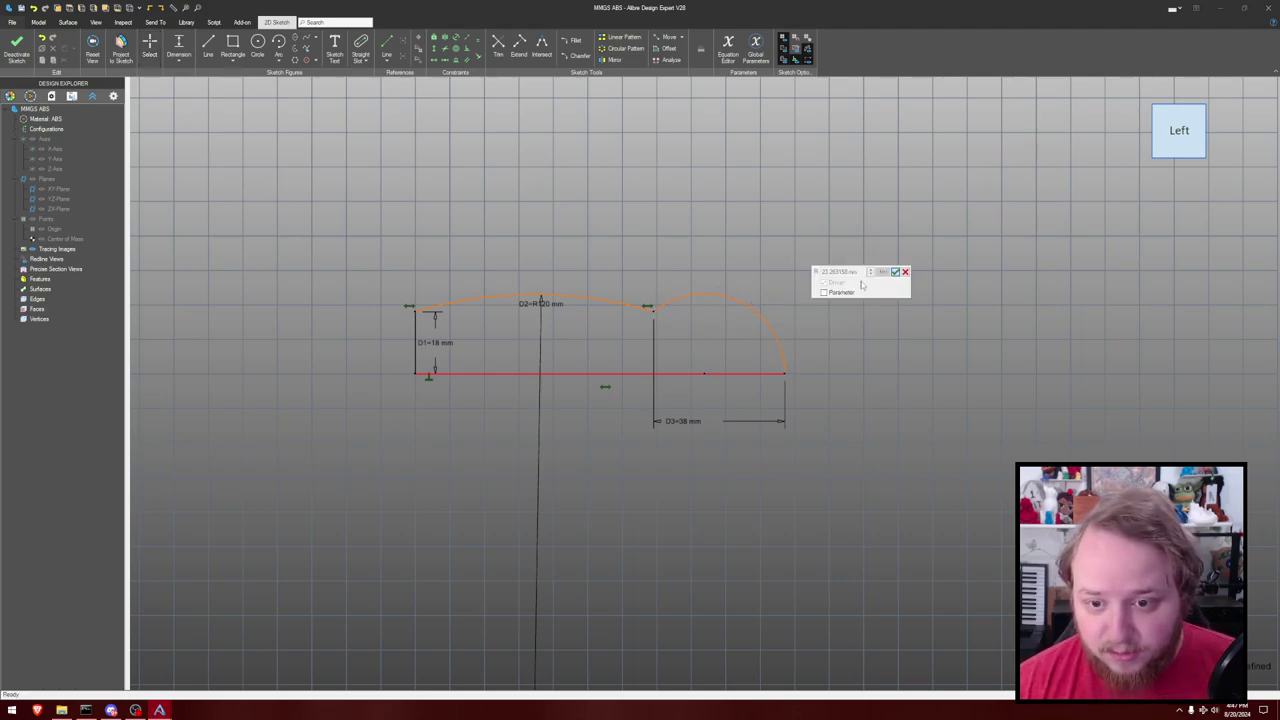
left_click(905, 272)
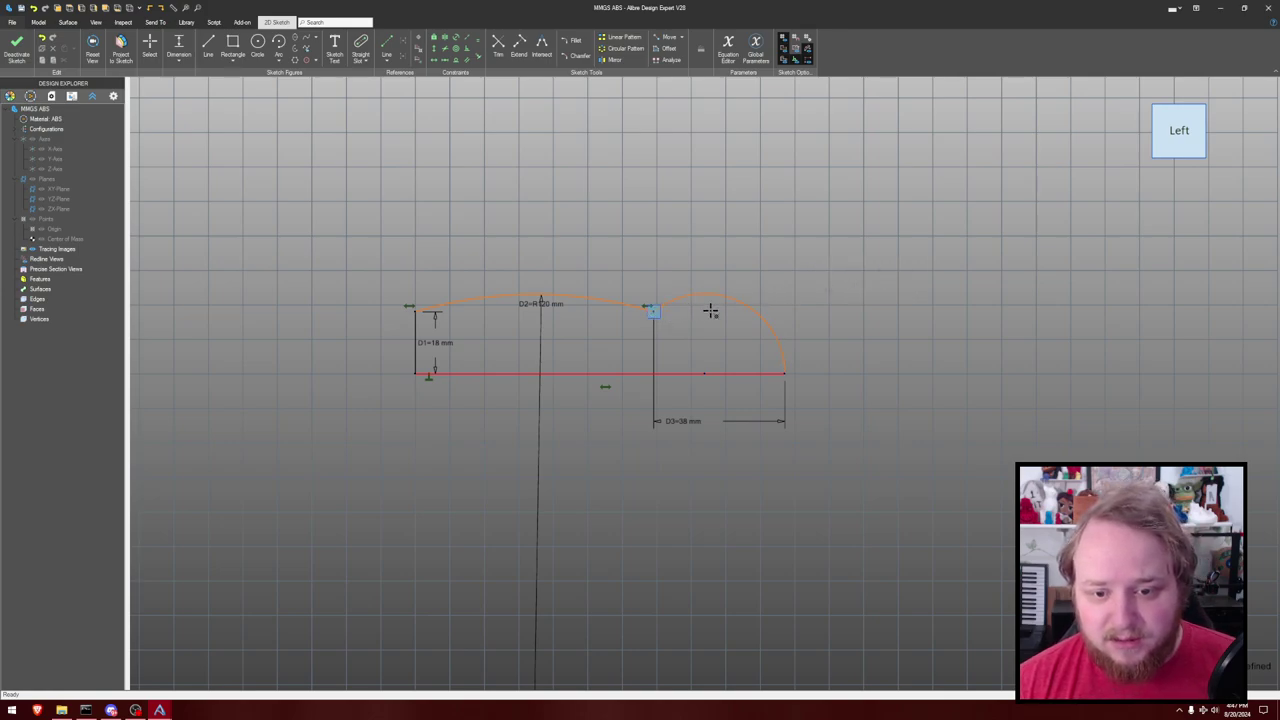
Widen the profile and dimension the baseline's overall length as 124 mm.
left_click_drag(764, 373, 770, 371)
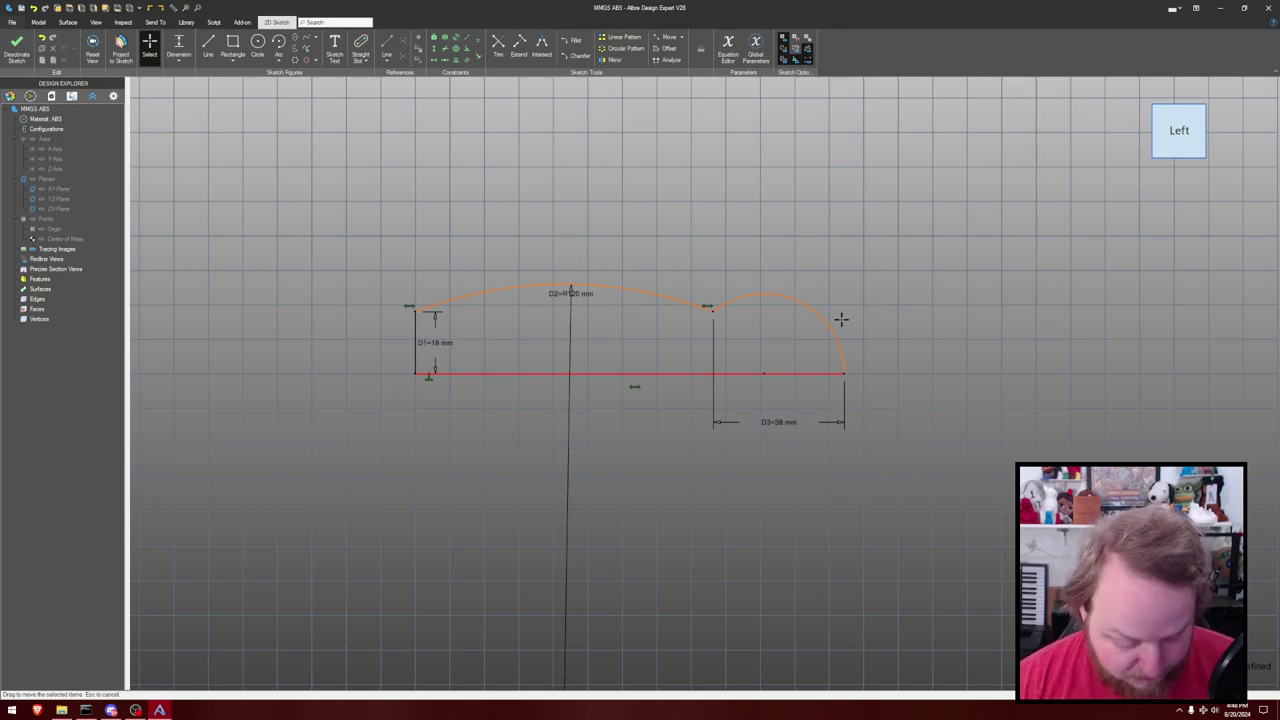
key("d")
left_click(663, 374)
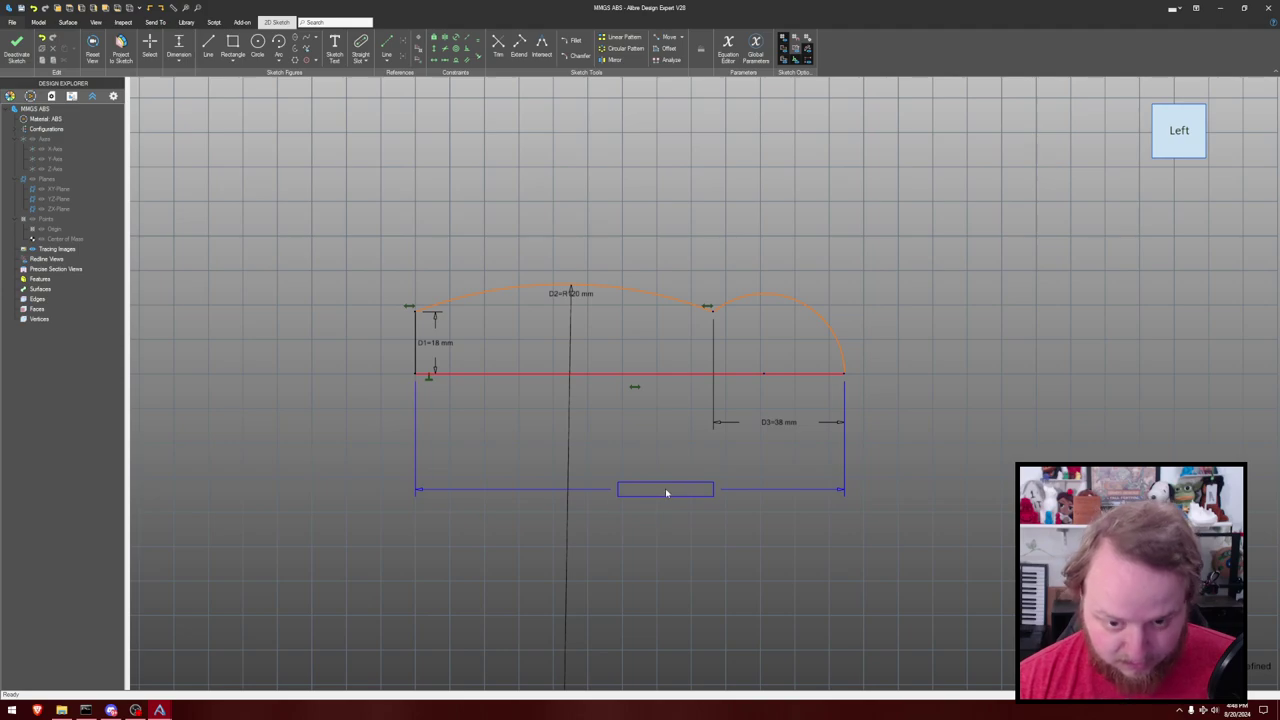
left_click(666, 492)
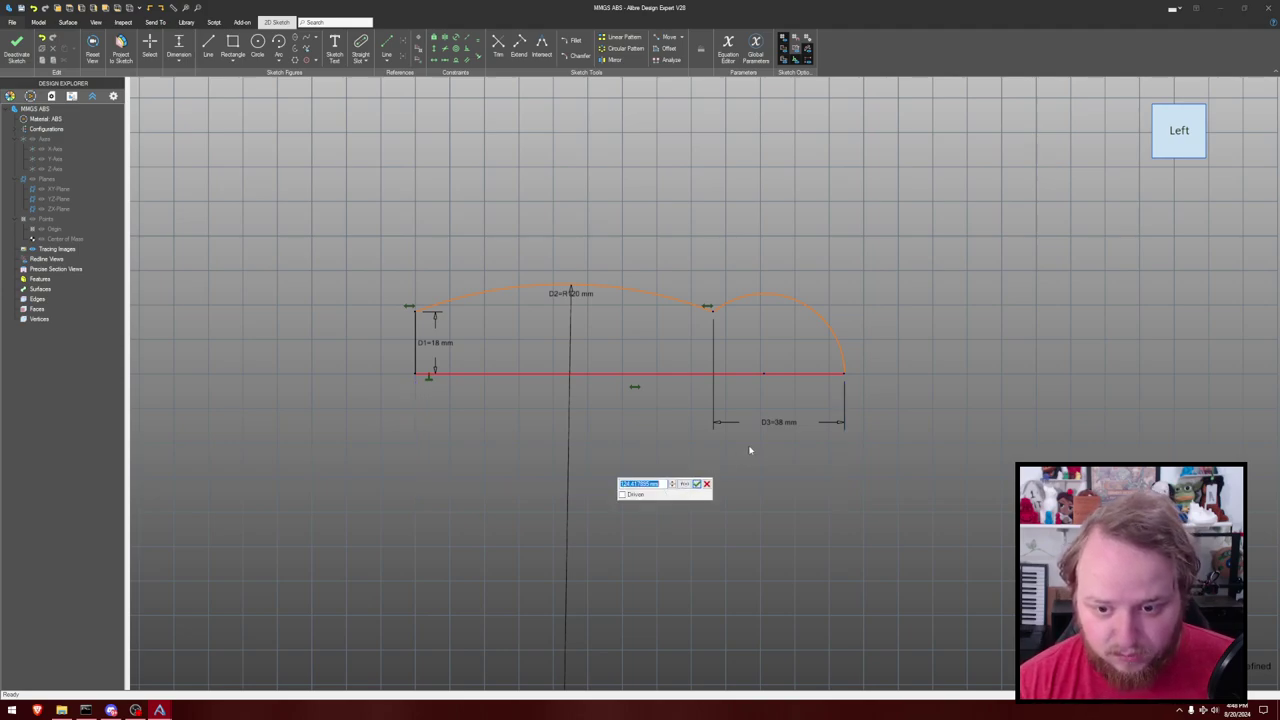
type("124")
key("Return")
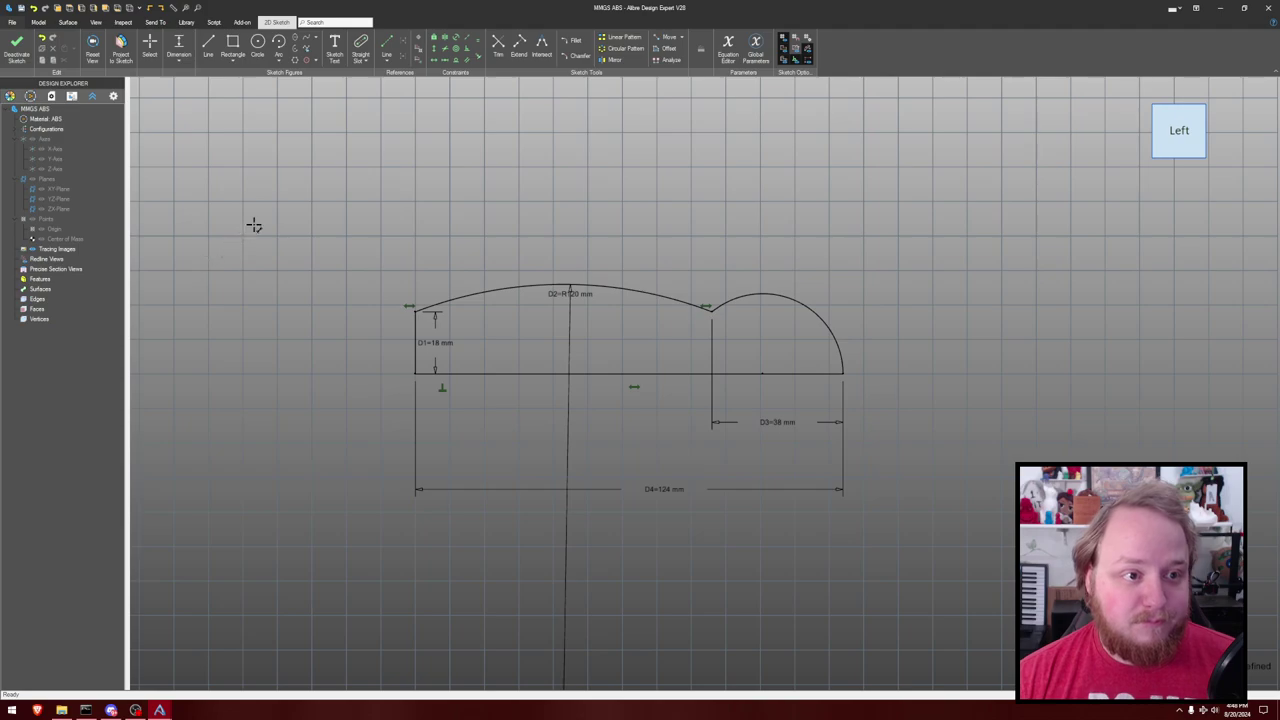
Close the profile sketch and revolve it 360° about the Z-axis as a boss.
key("r")
left_click(16, 47)
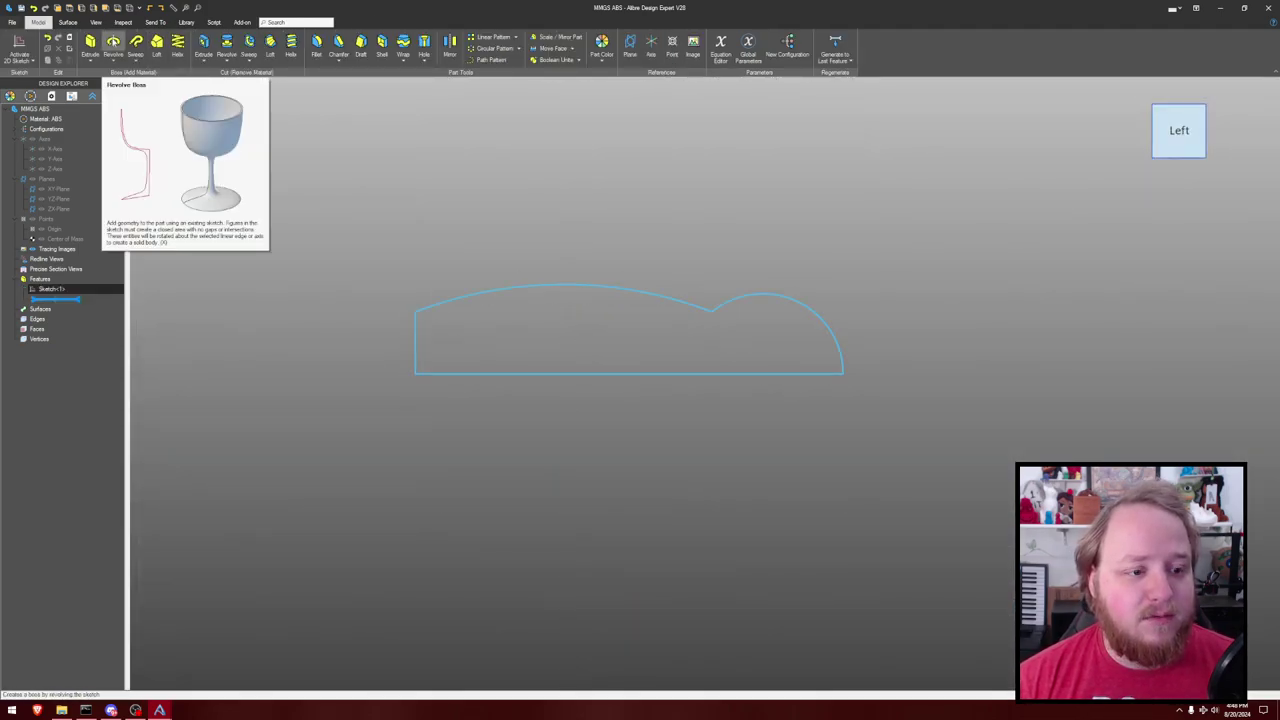
left_click(113, 42)
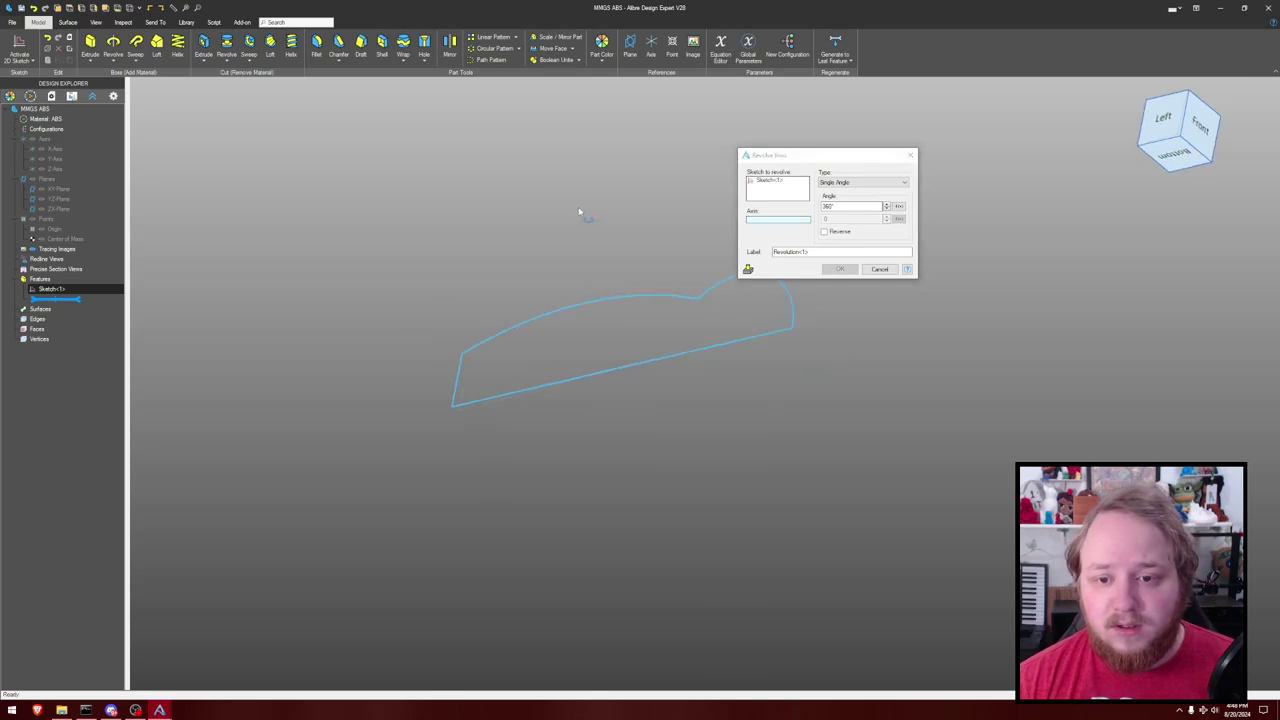
left_click(759, 221)
middle_click_drag(720, 300, 550, 312)
key("ctrl+shift+r")
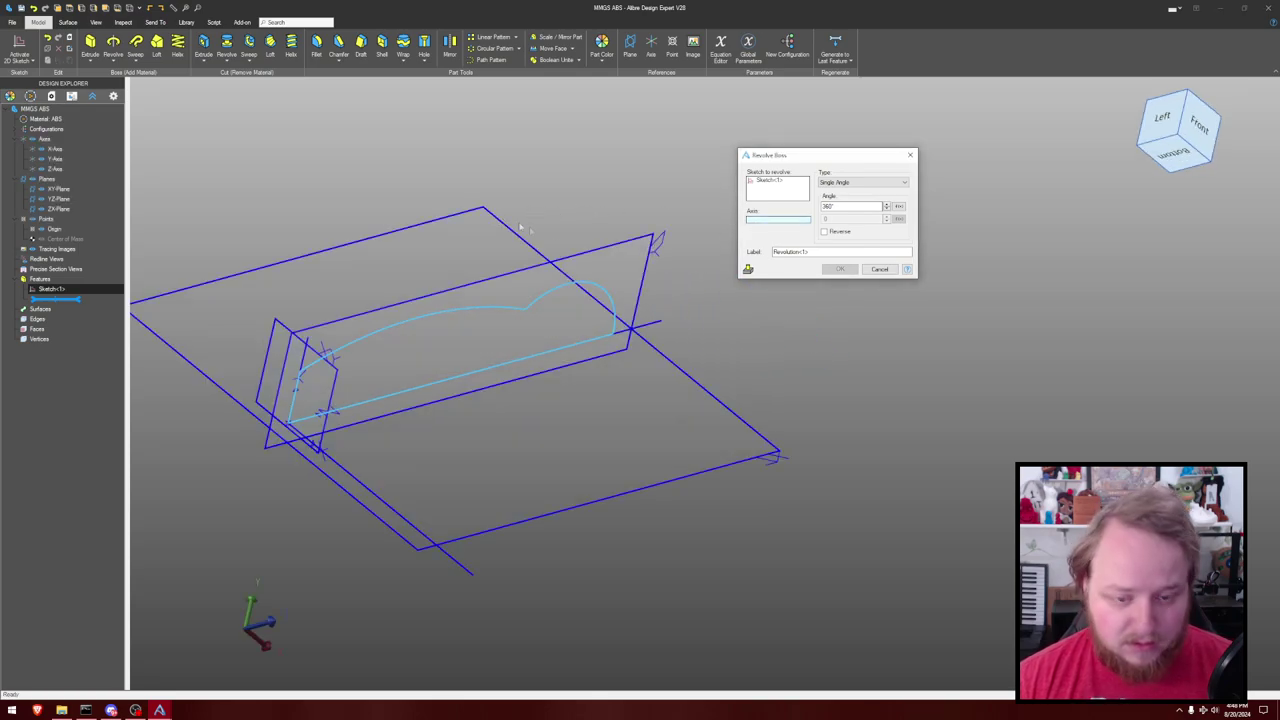
left_click(658, 325)
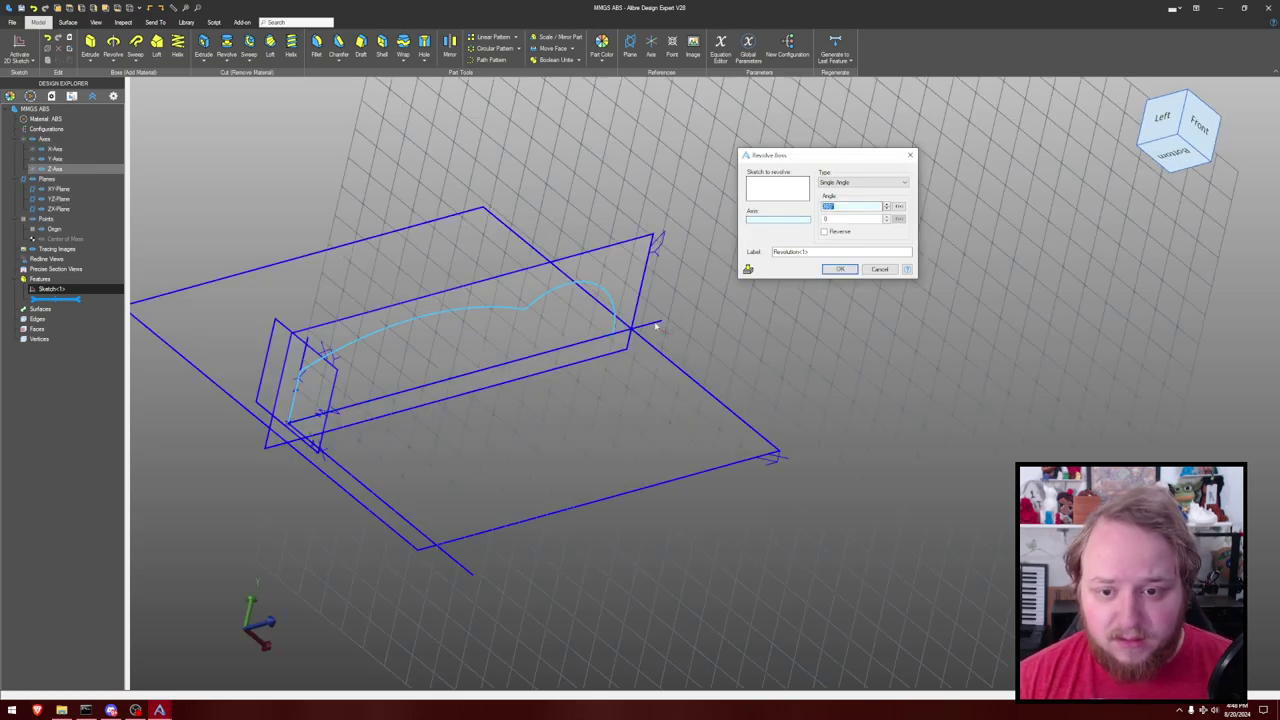
left_click(840, 269)
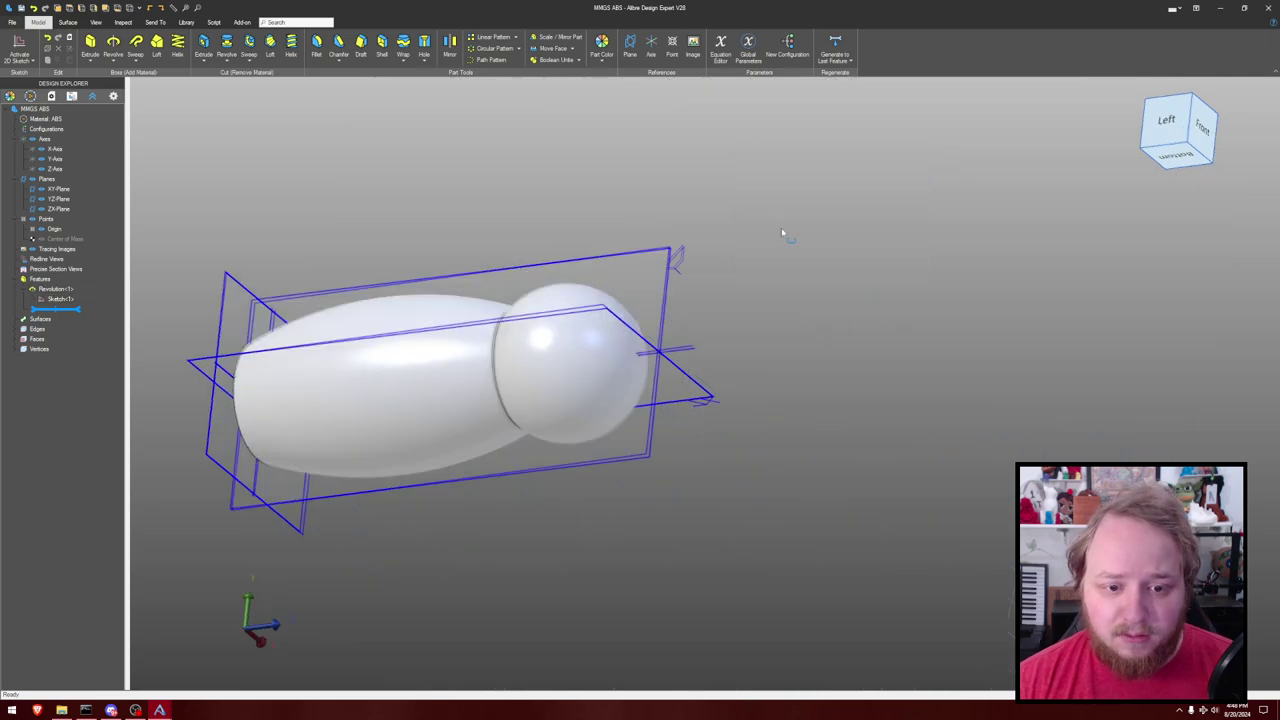
key("ctrl+shift+r")
Start a sketch on the body's flat circular end face and draw a 28 mm diameter circle centred on the origin.
middle_click_drag(777, 246, 866, 260)
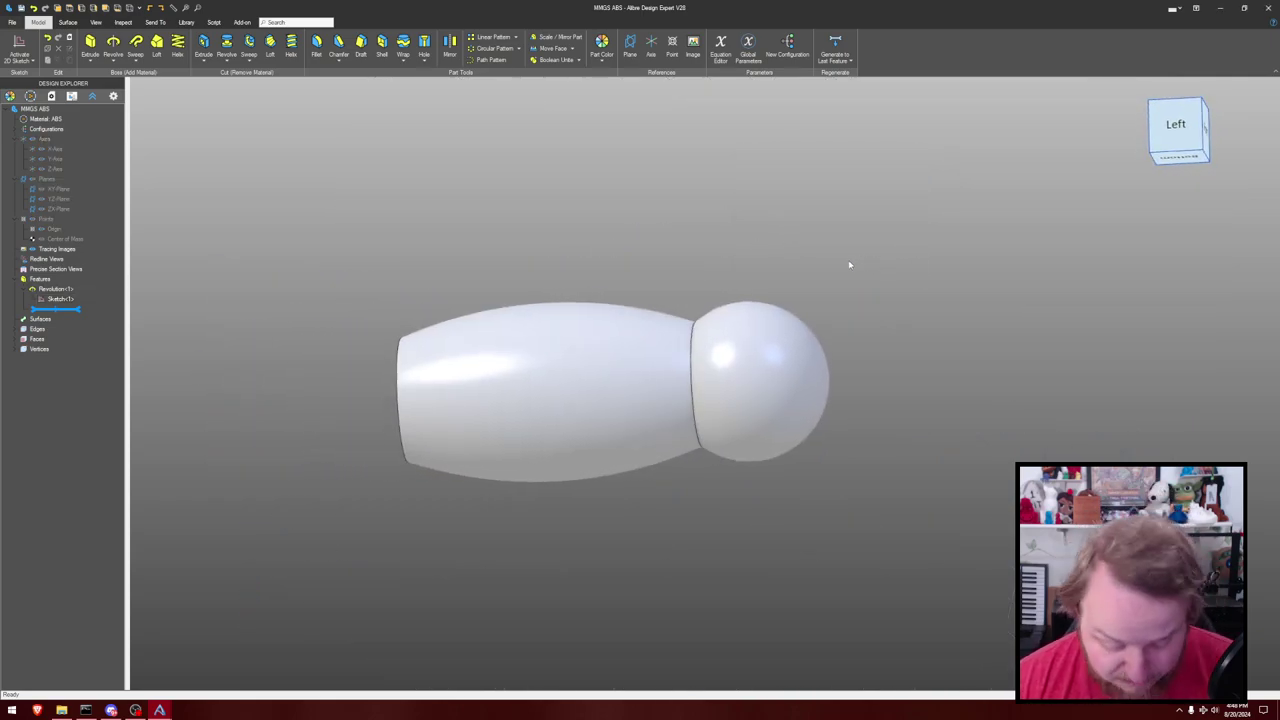
middle_click_drag(816, 252, 857, 253)
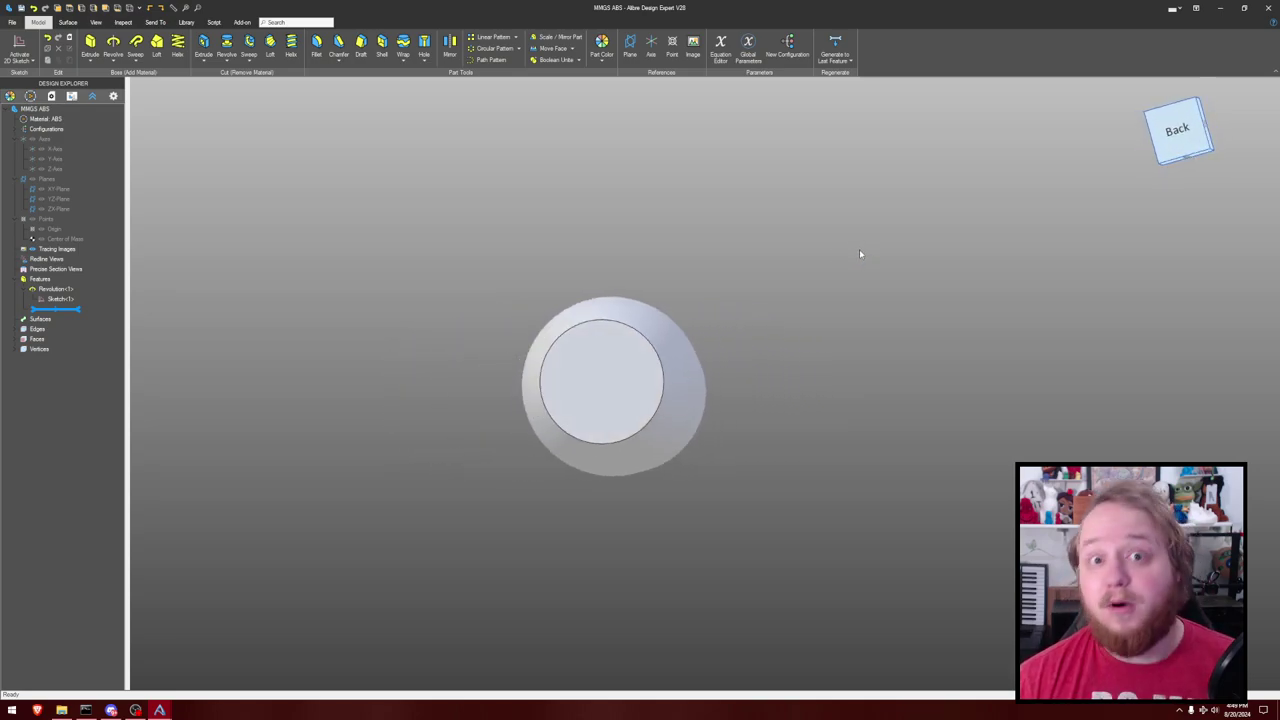
left_click(627, 379)
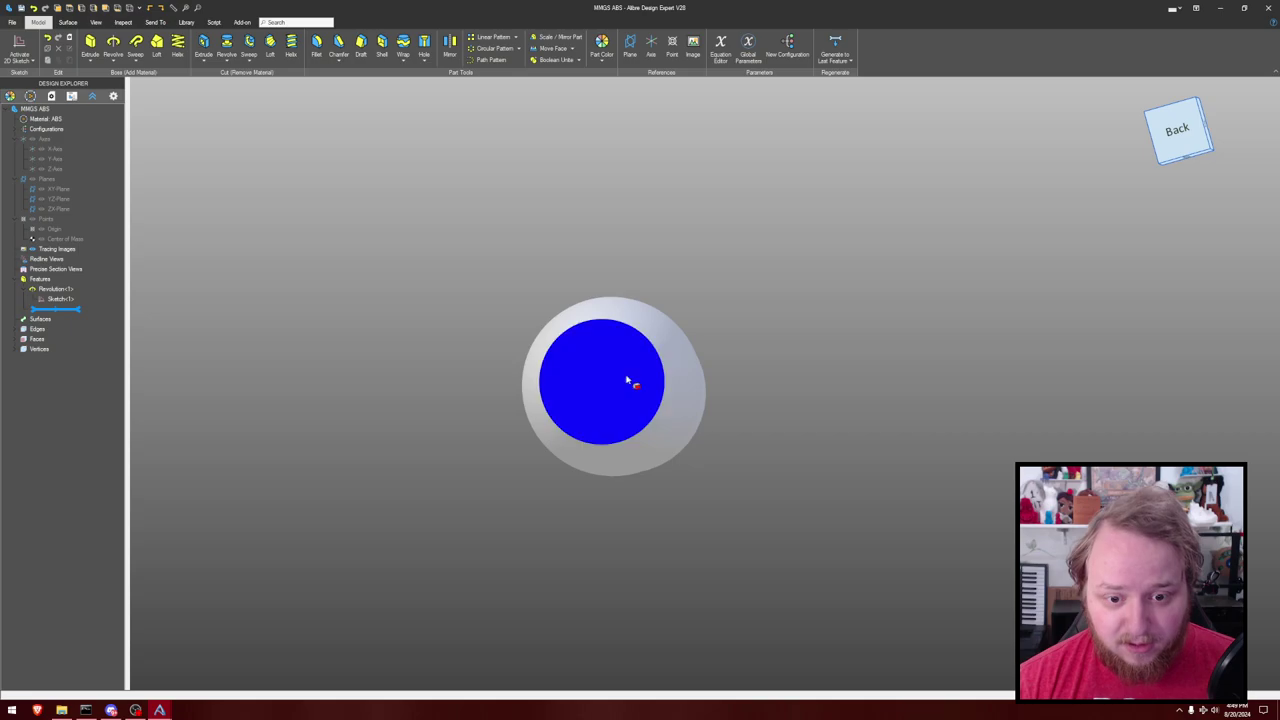
key("ctrl+k")
key("c")
scroll(886, 251, "up", 3)
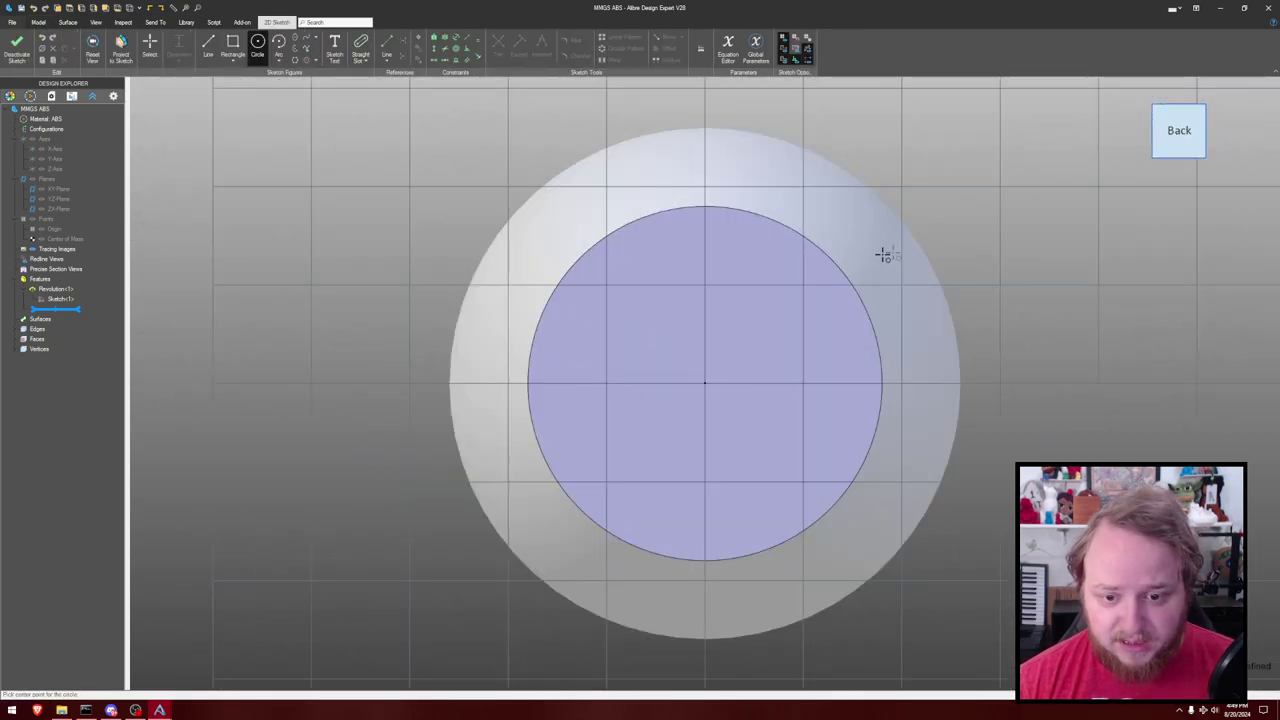
scroll(800, 363, "down", 2)
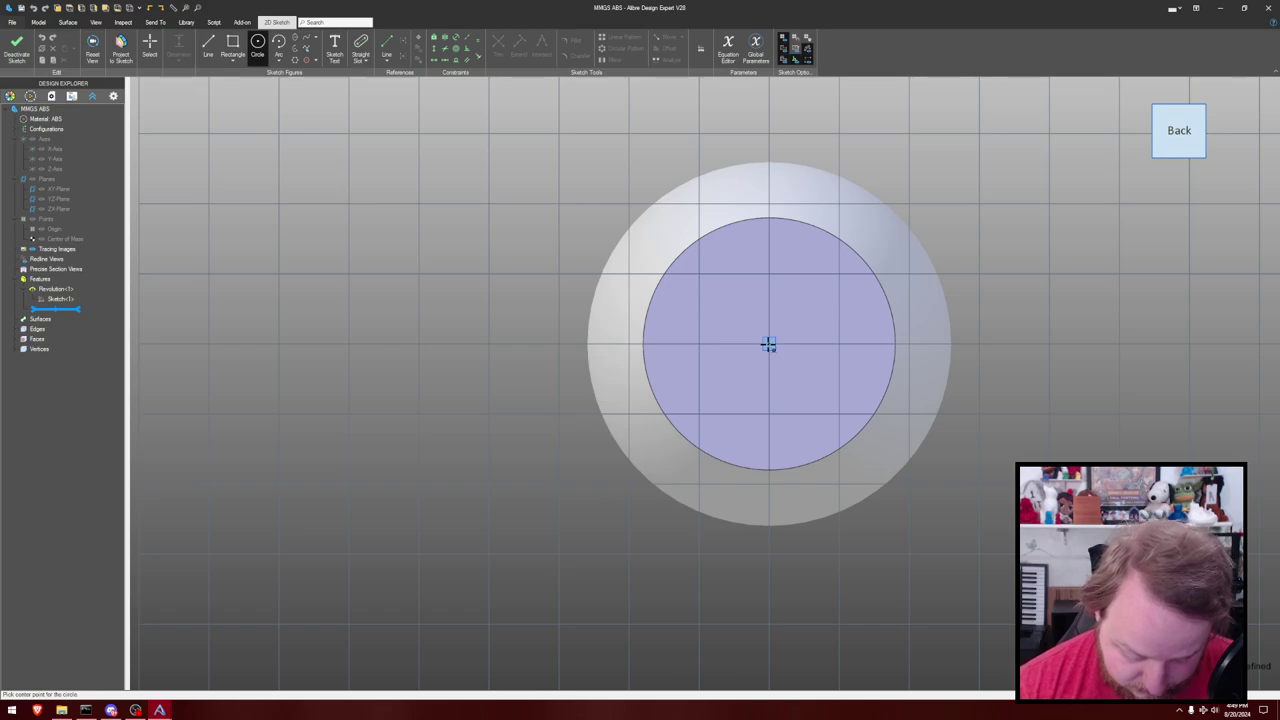
left_click(768, 344)
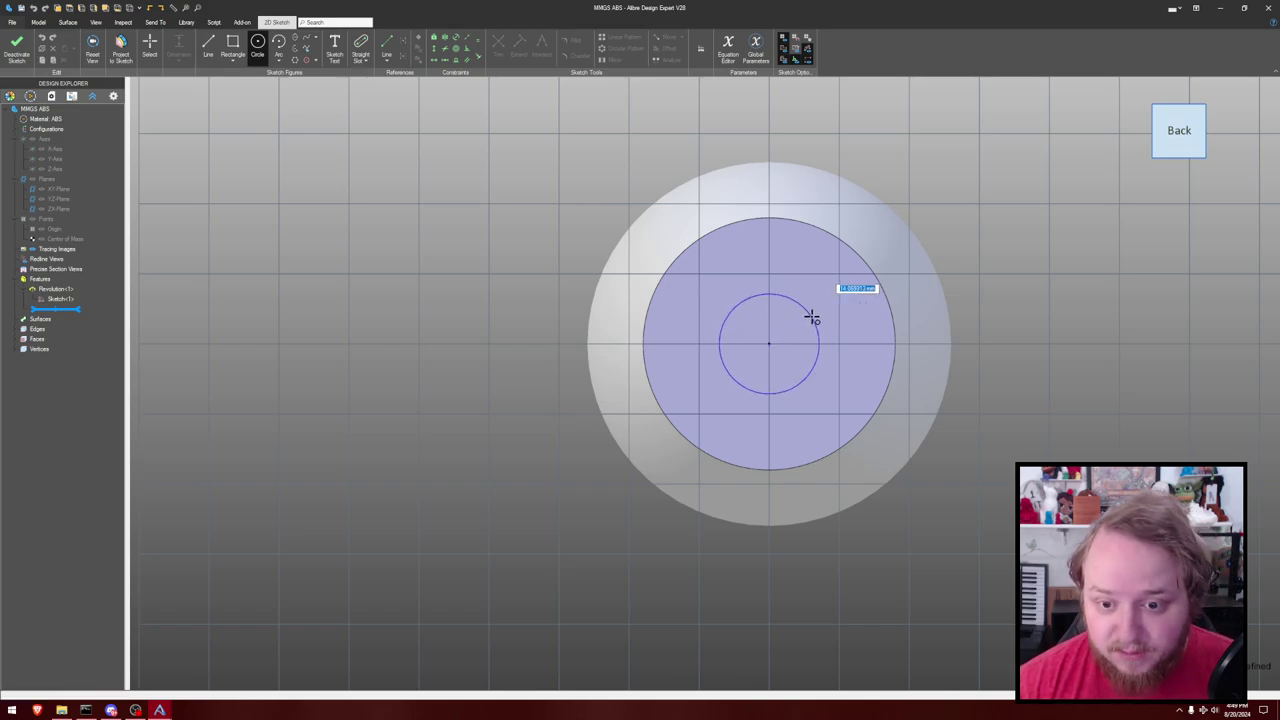
type("23")
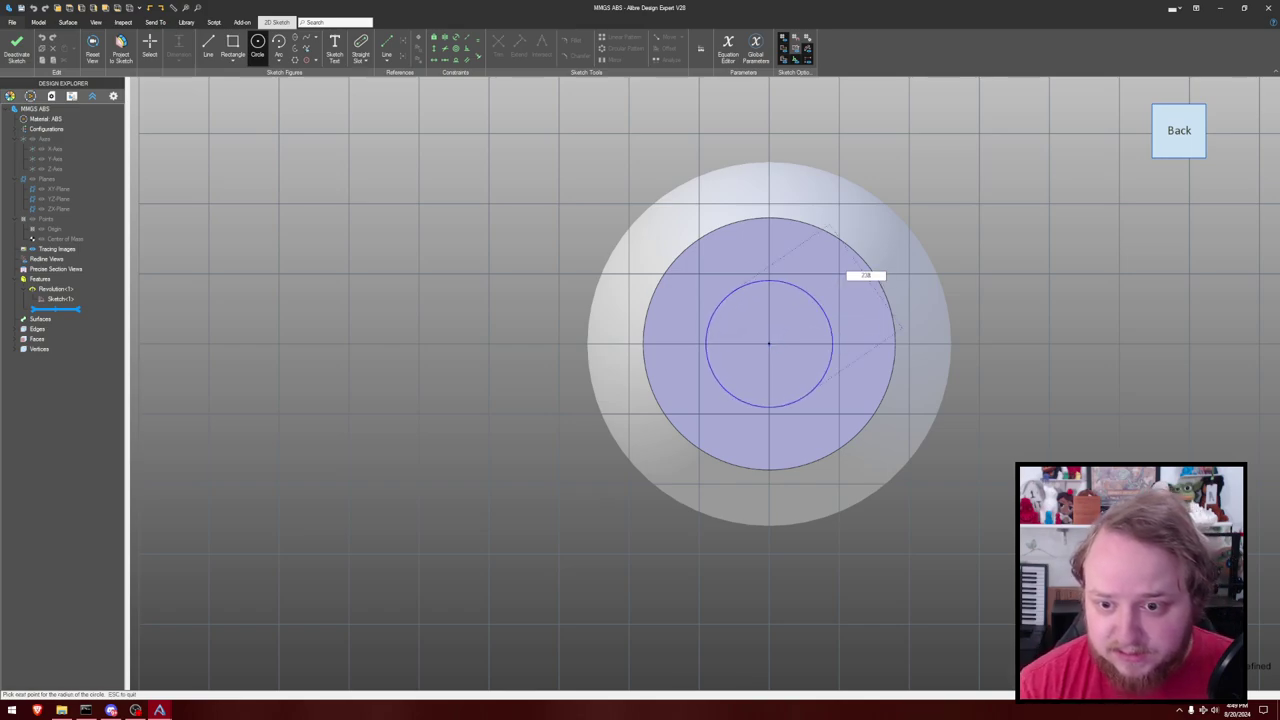
type("8")
key("Return")
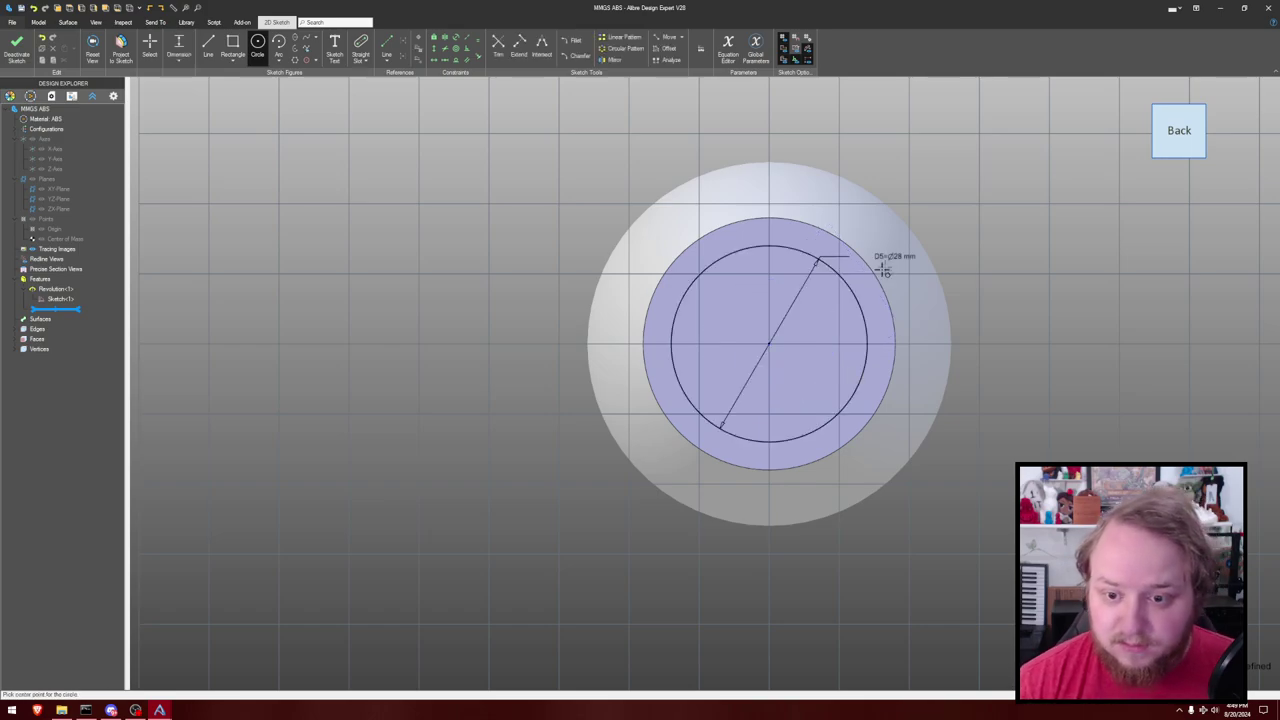
Cut the 28 mm circle into the body as a blind hole with an Extrude Cut to depth.
mouse_move(1005, 240)
middle_mouse_down()
mouse_move(1026, 189)
mouse_move(991, 231)
middle_mouse_up()
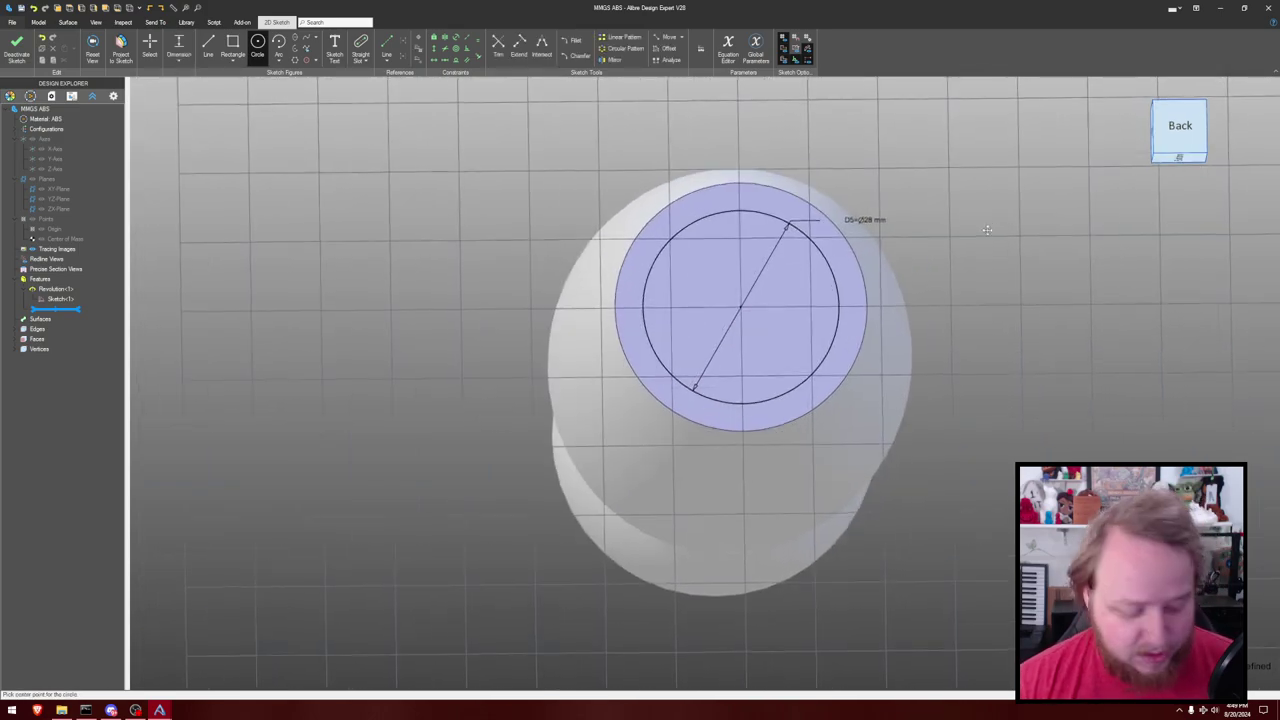
key("x")
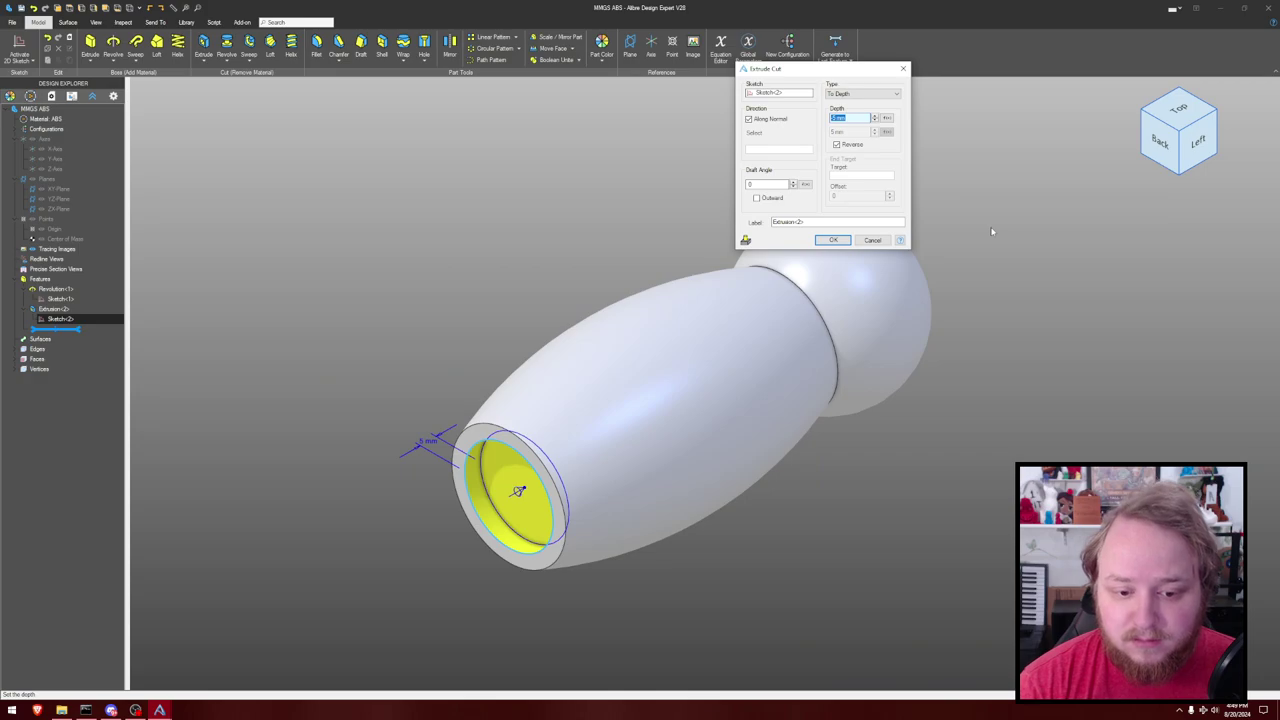
key("Return")
Start an equal-distance chamfer on the hole's open rim edge with a distance of 4 mm.
mouse_move(645, 177)
middle_mouse_down()
mouse_move(666, 166)
mouse_move(669, 154)
mouse_move(652, 153)
middle_mouse_up()
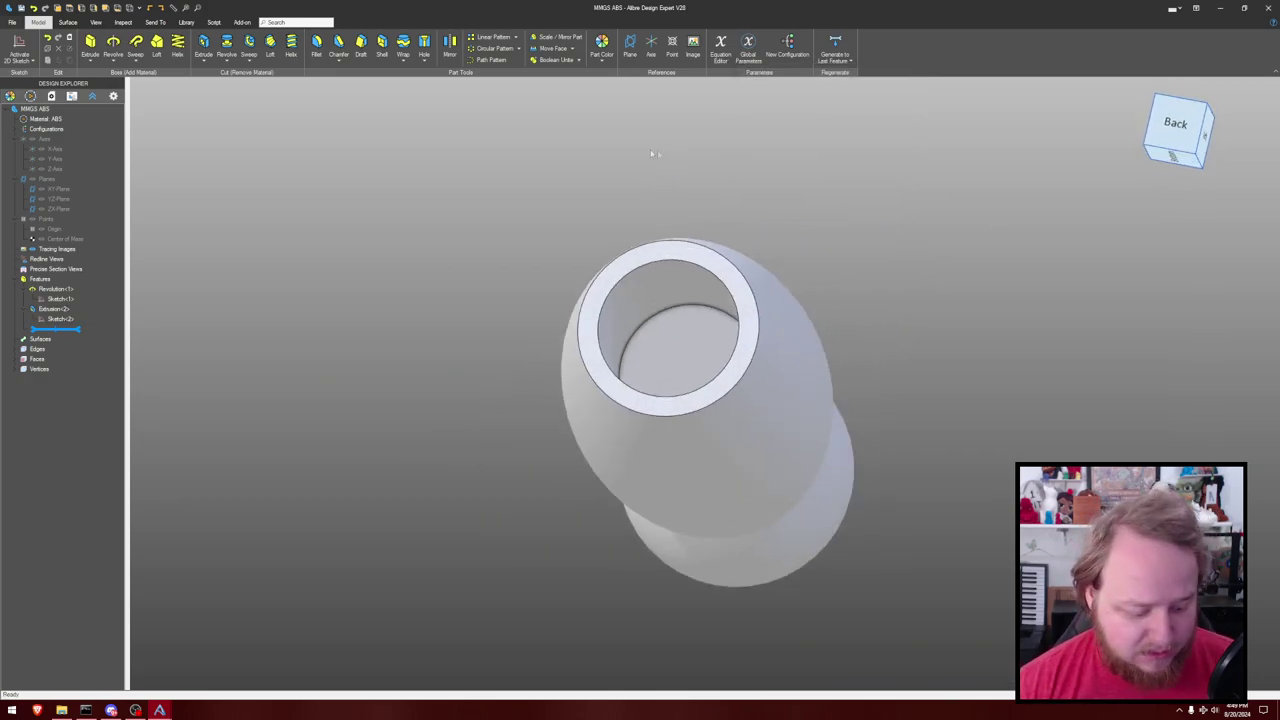
left_click(341, 45)
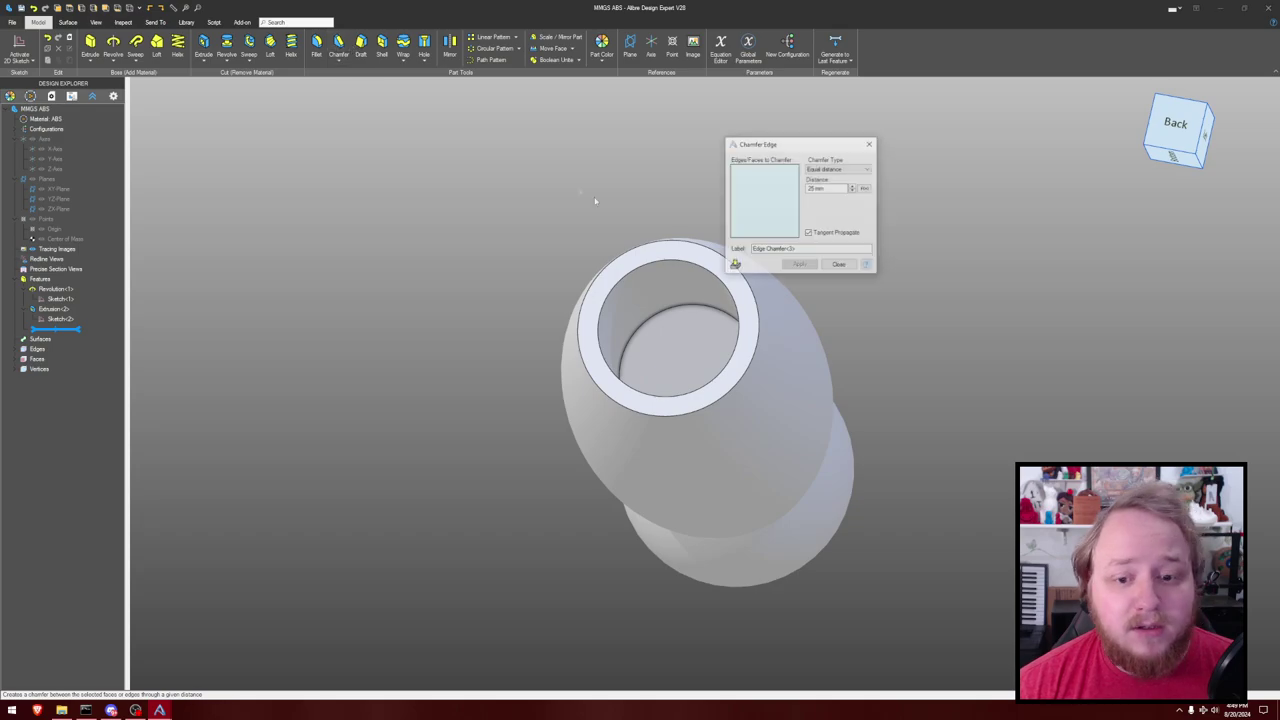
left_click(663, 261)
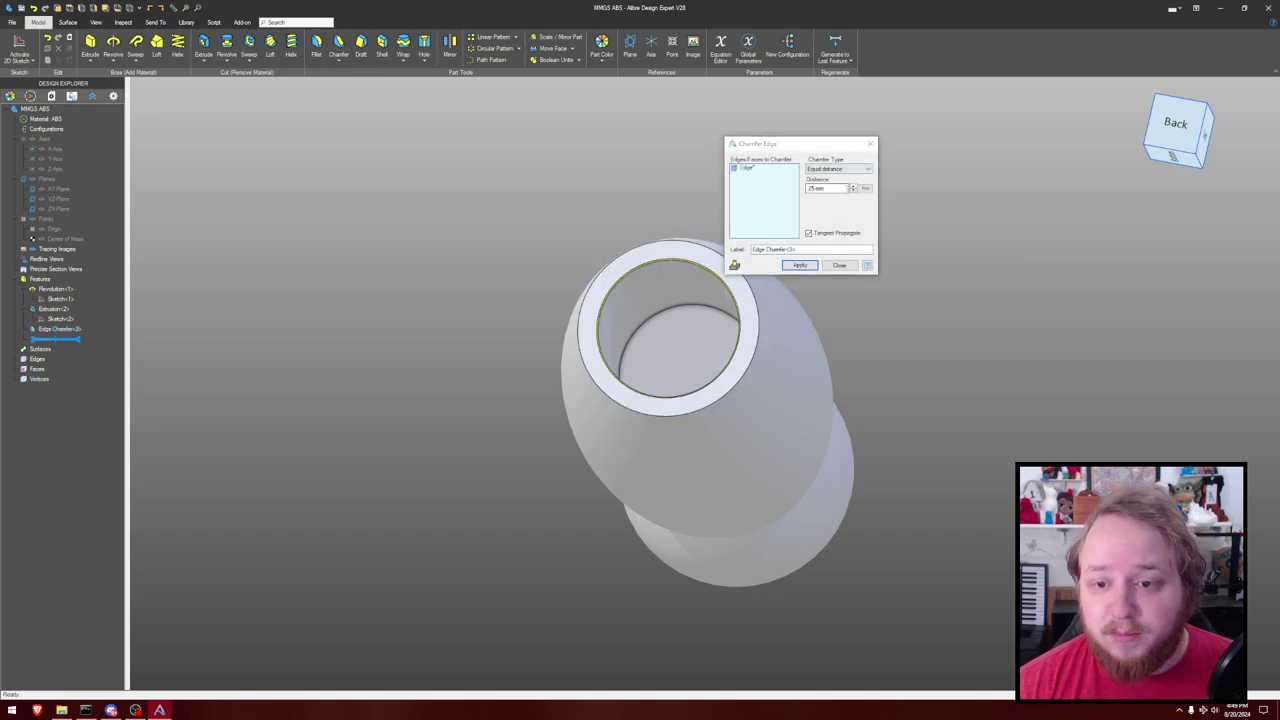
left_click_drag(840, 188, 763, 194)
type("4")
left_click(804, 250)
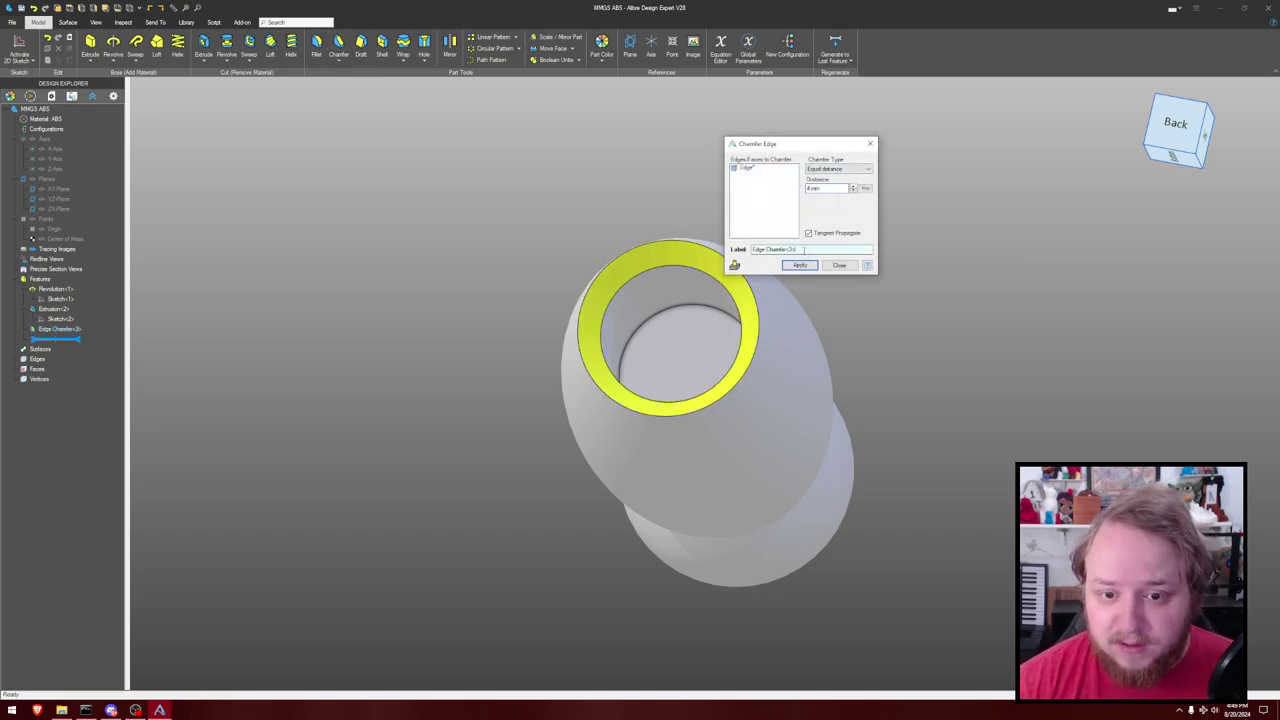
middle_click_drag(689, 171, 625, 147)
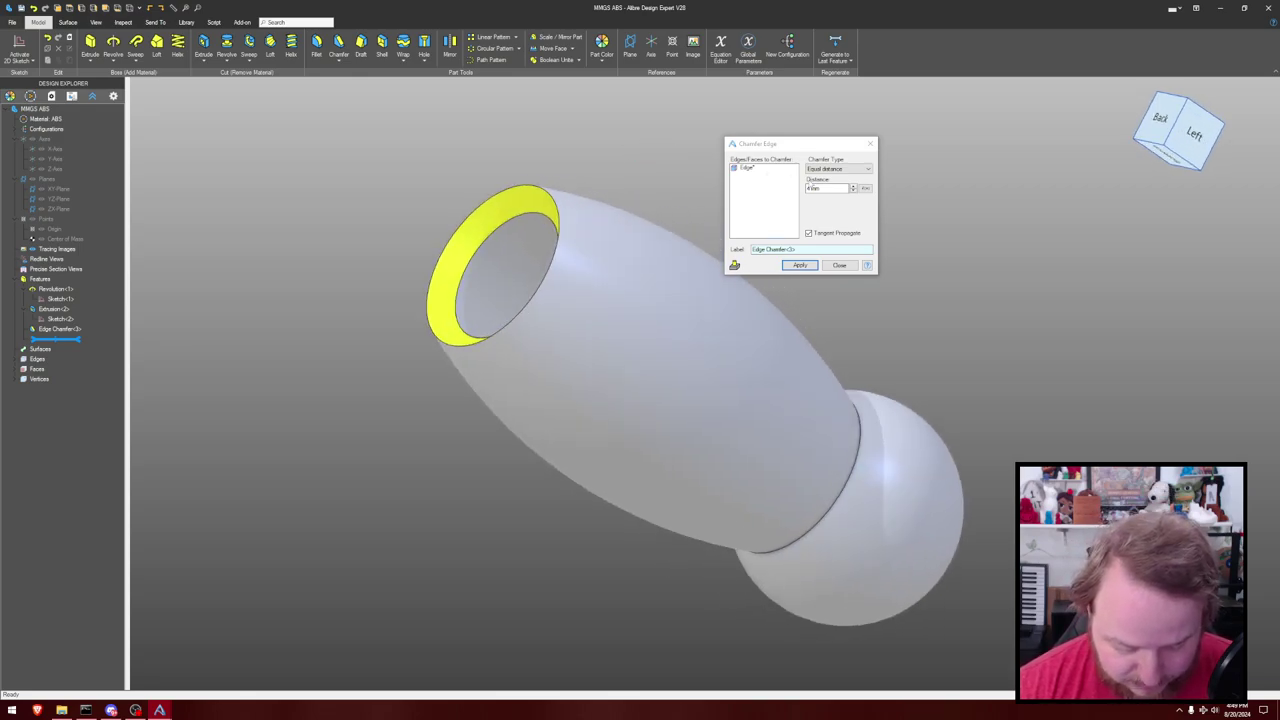
Set the rim chamfer's distance to 3 mm and apply it.
left_click_drag(842, 188, 765, 186)
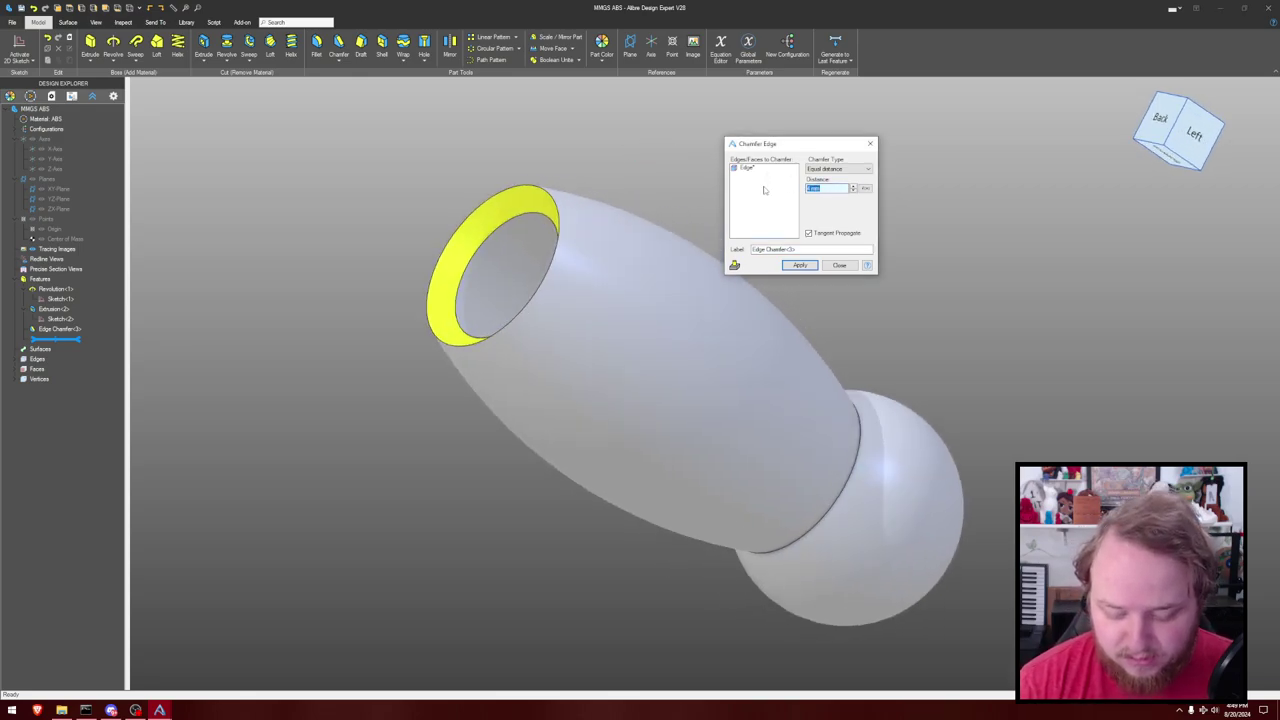
type("3")
key("Tab")
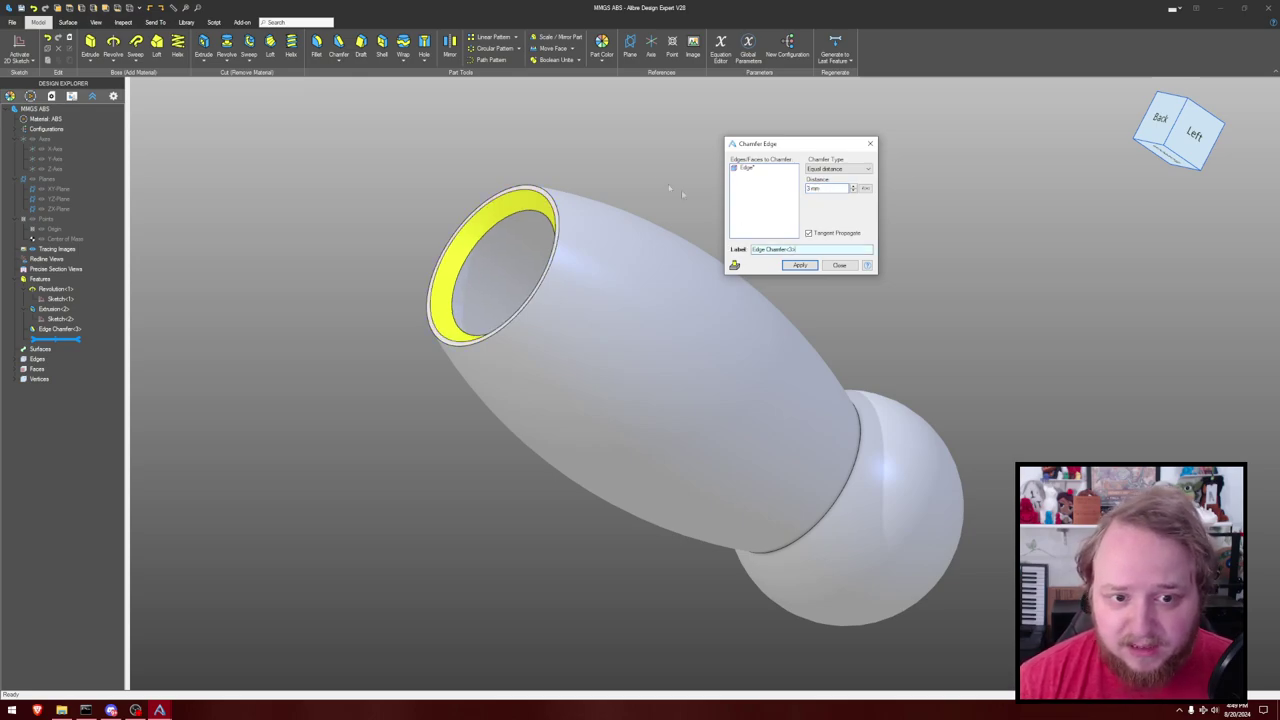
middle_click_drag(681, 189, 650, 174)
left_click(799, 264)
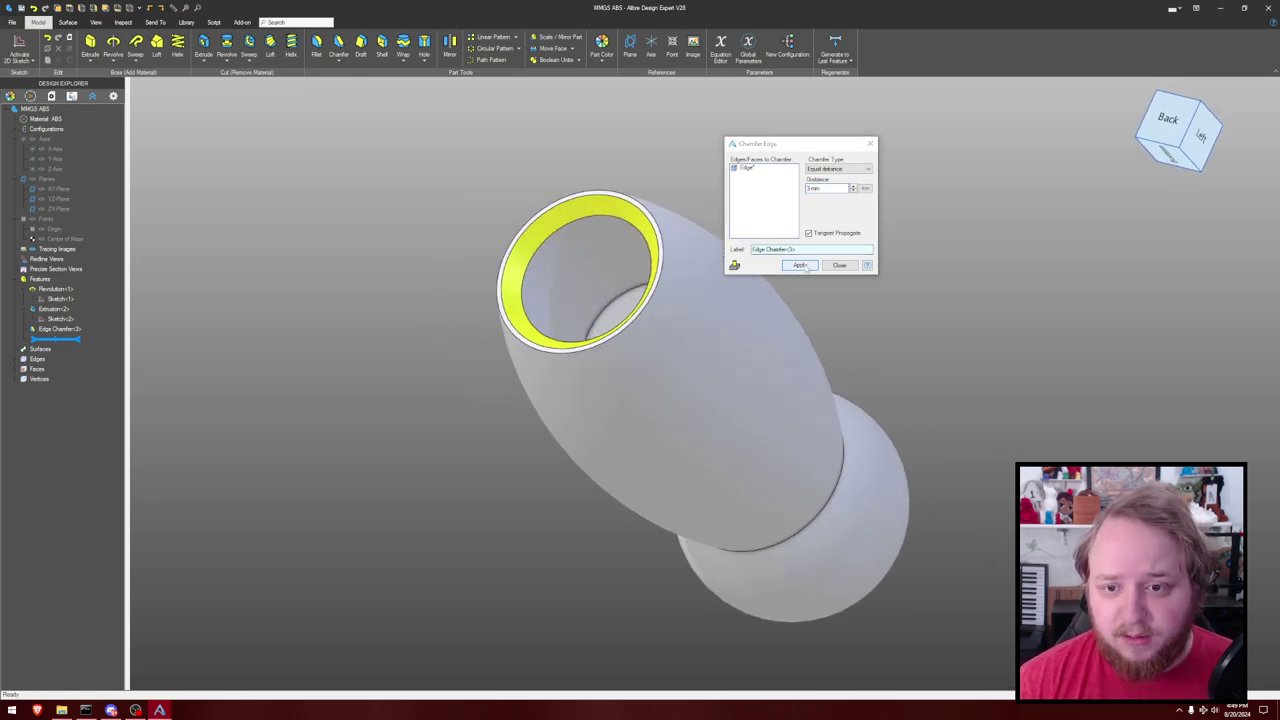
left_click(839, 265)
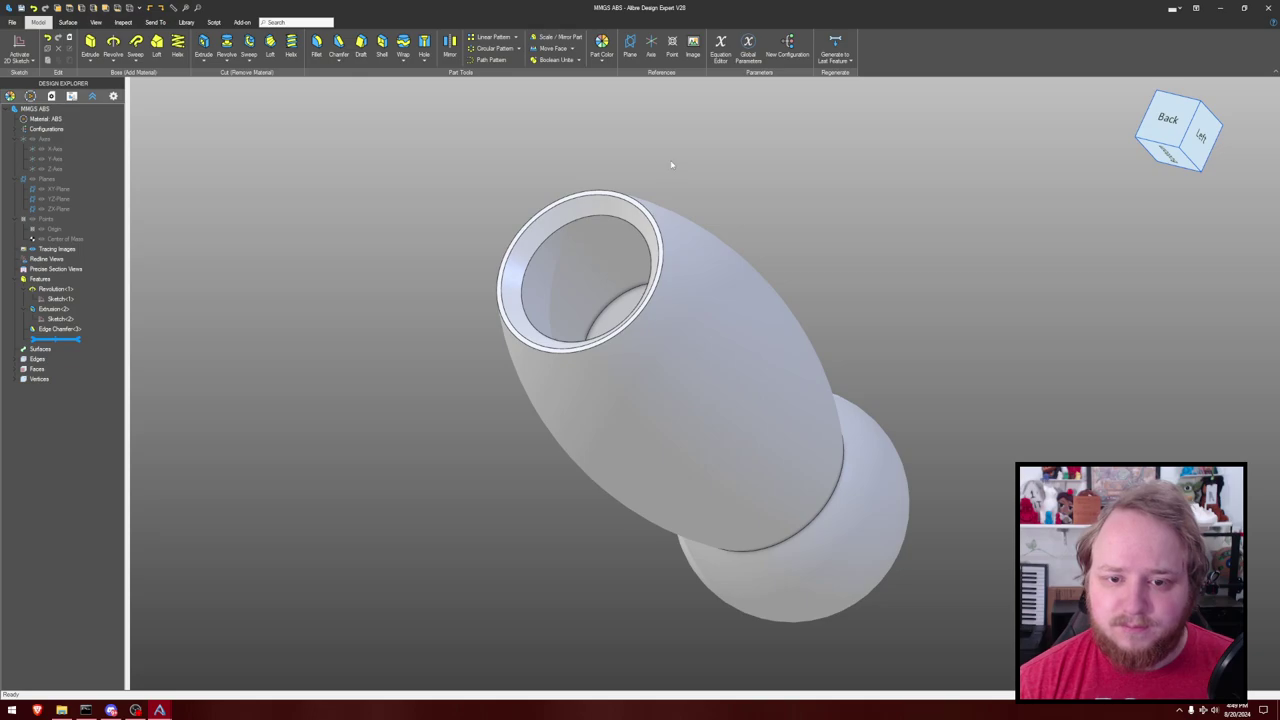
Try to insert the tapper part from the Standard Parts and helpers library into the Boolean subtract.
middle_click_drag(671, 163, 537, 163)
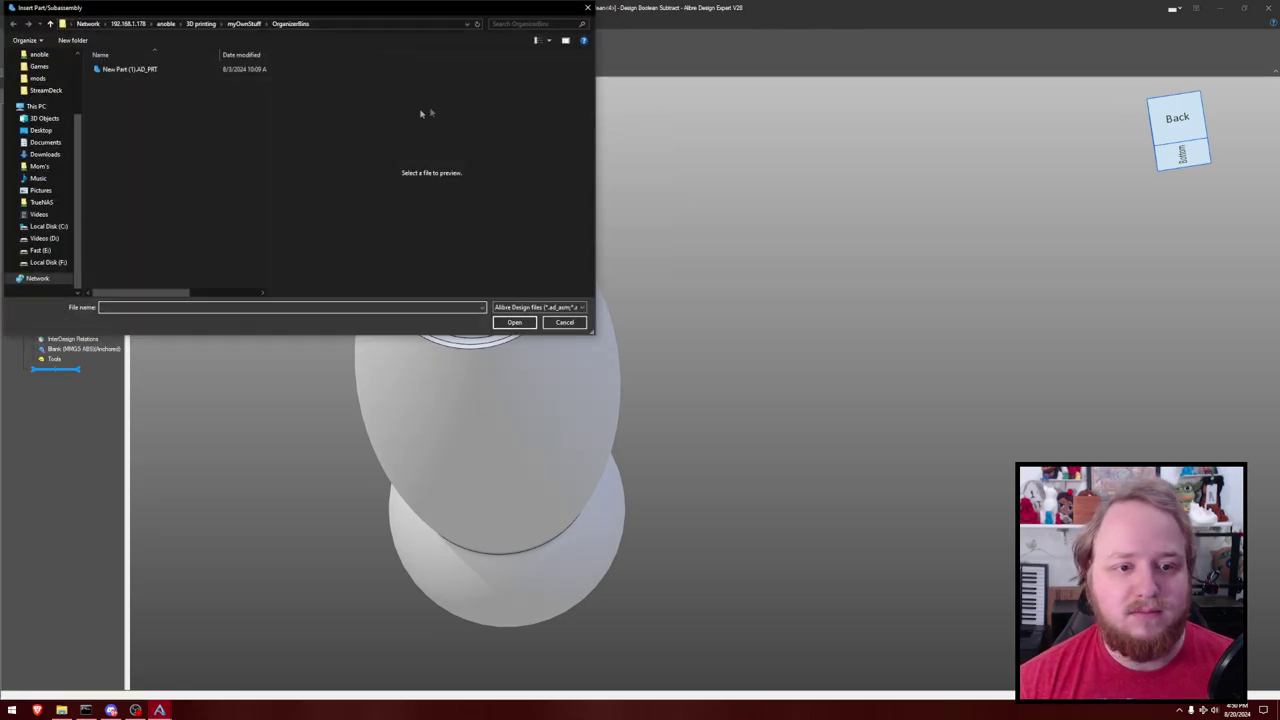
left_click(565, 322)
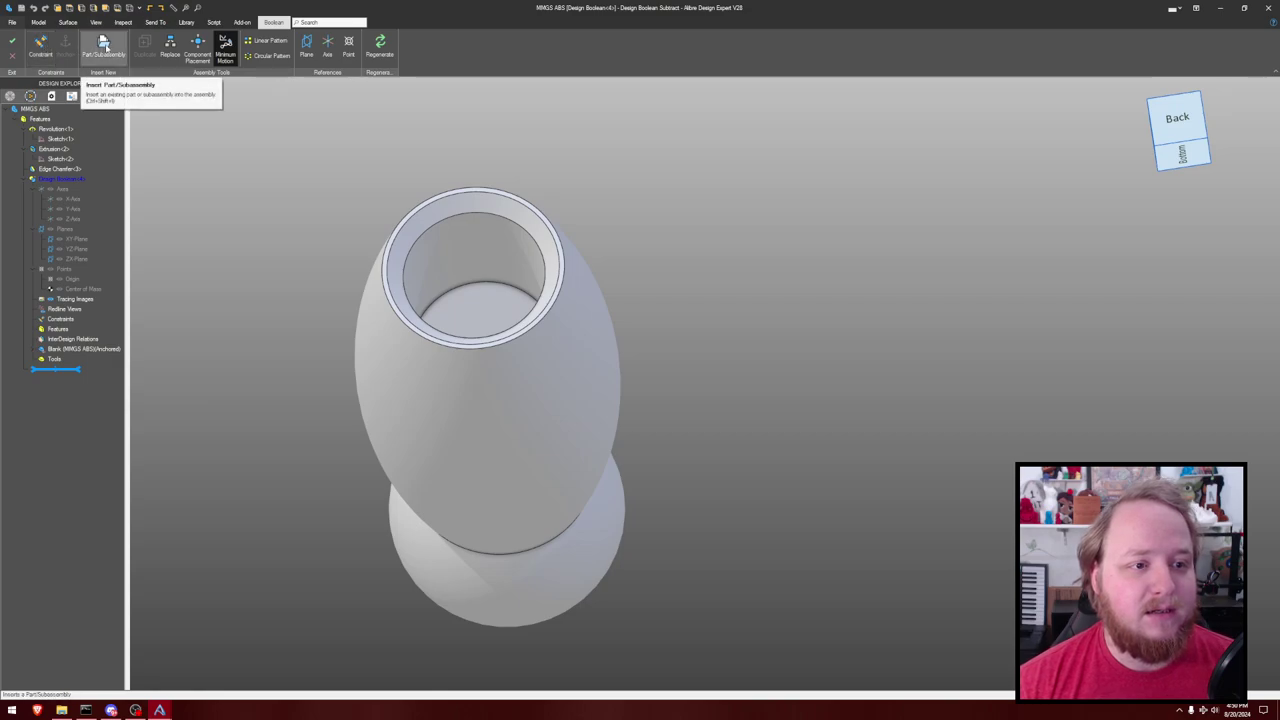
left_click(180, 23)
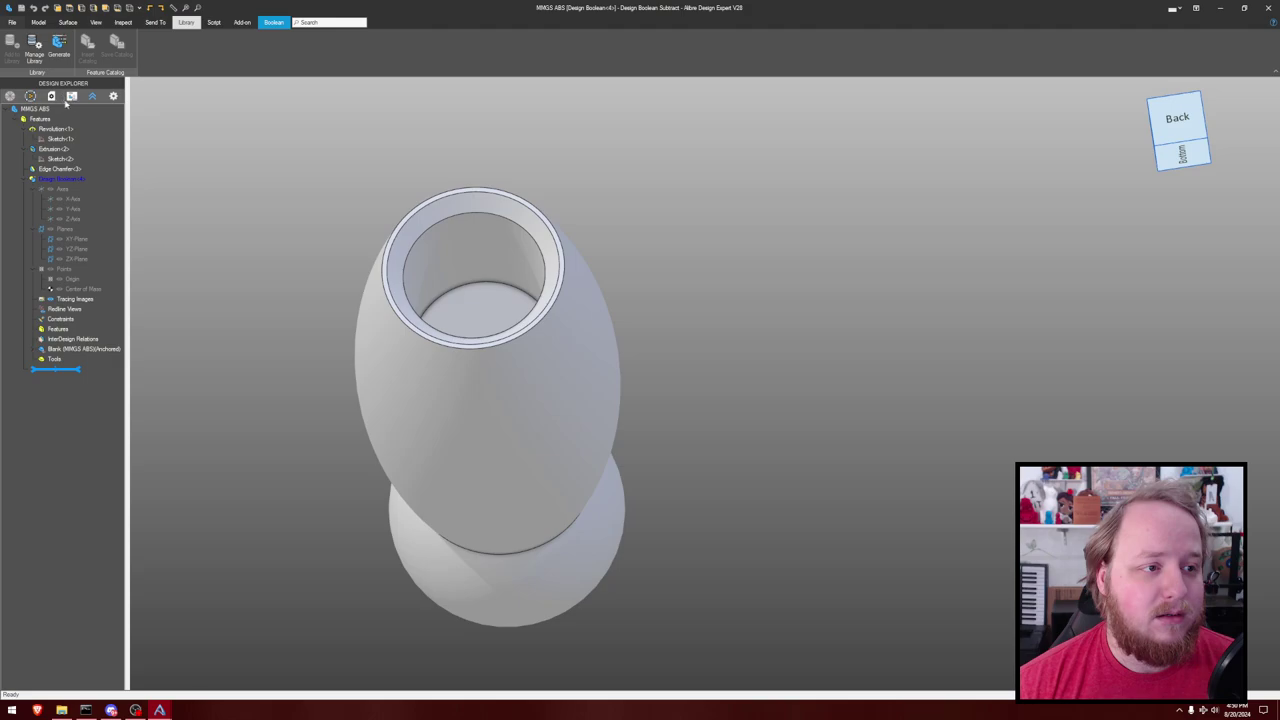
left_click(59, 45)
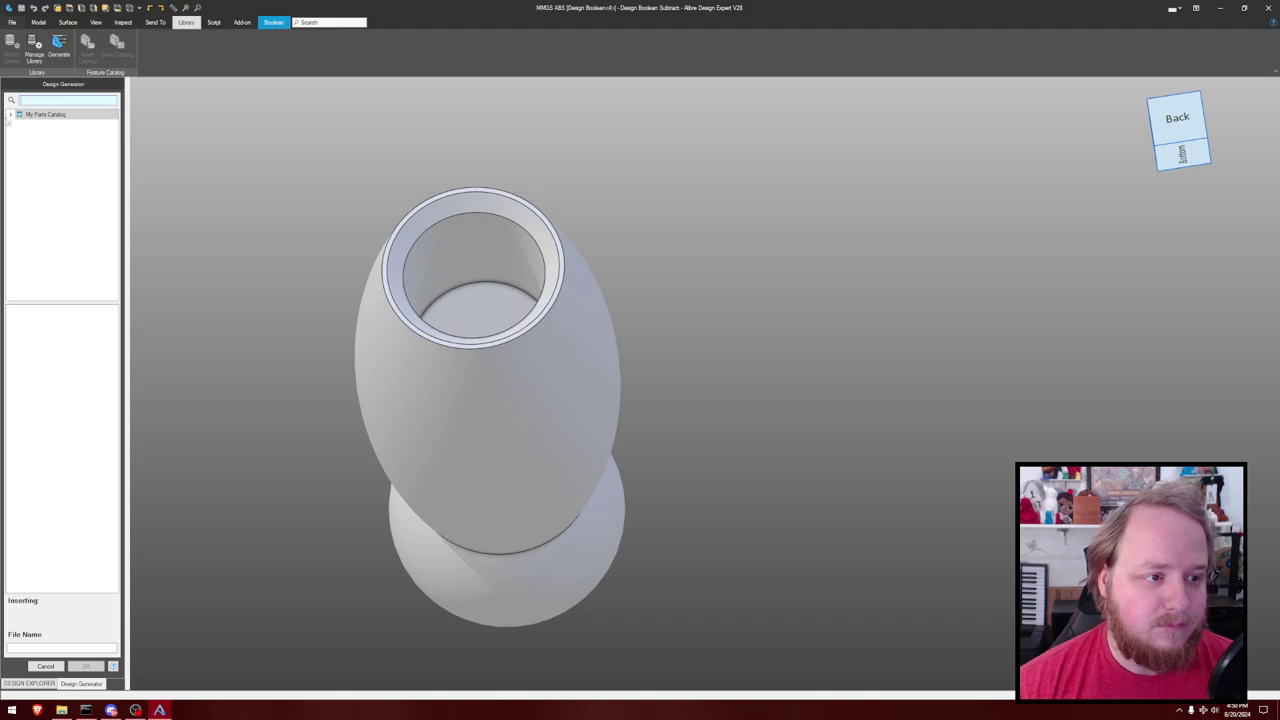
left_click(11, 116)
left_click(20, 124)
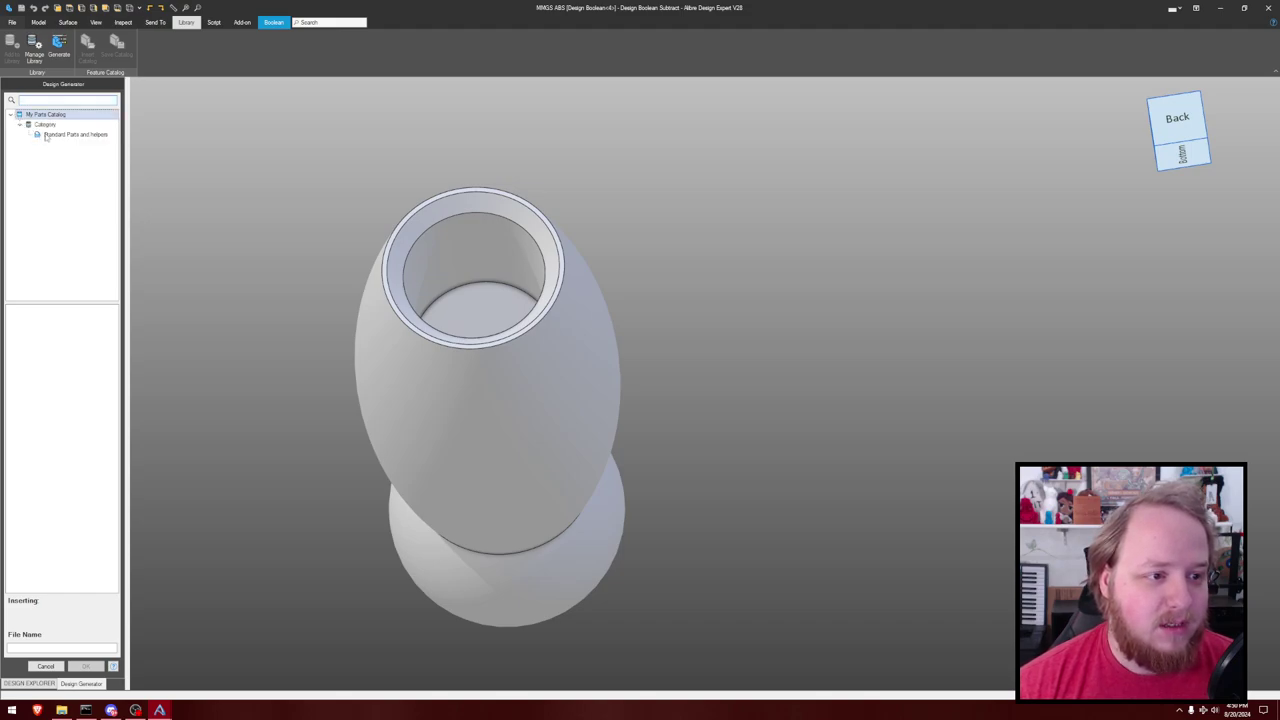
left_click(45, 136)
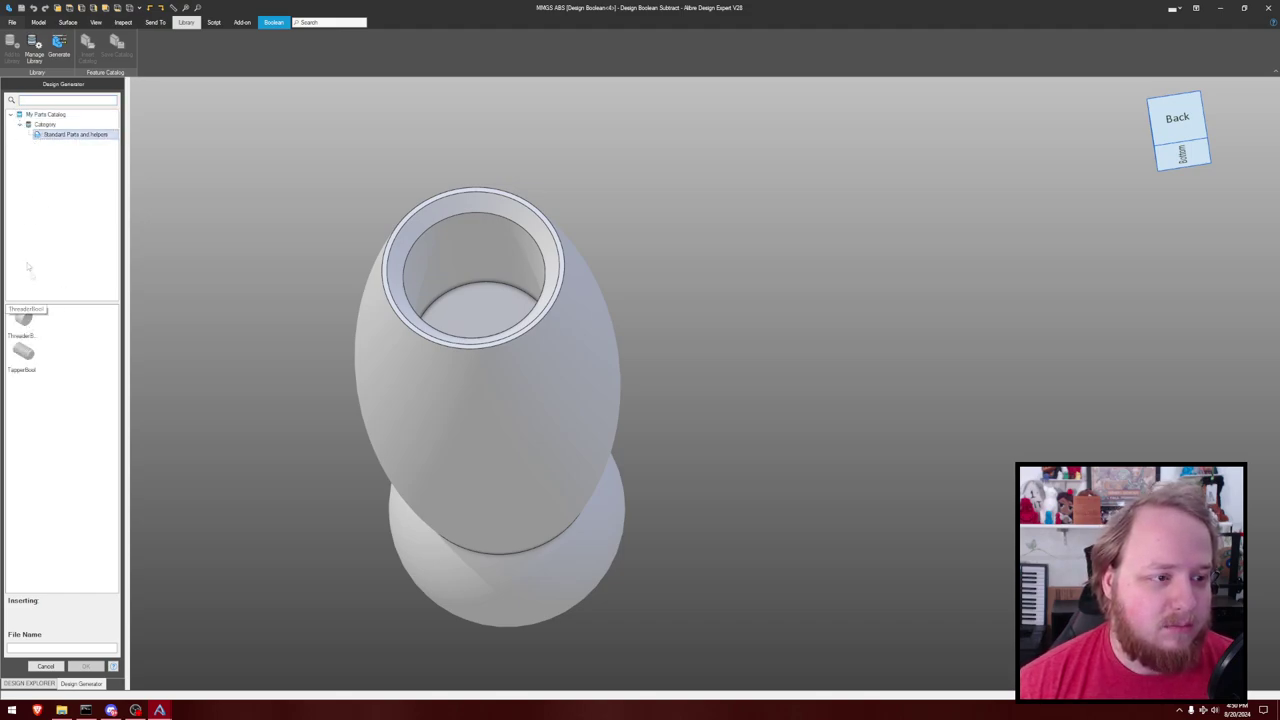
left_click(23, 356)
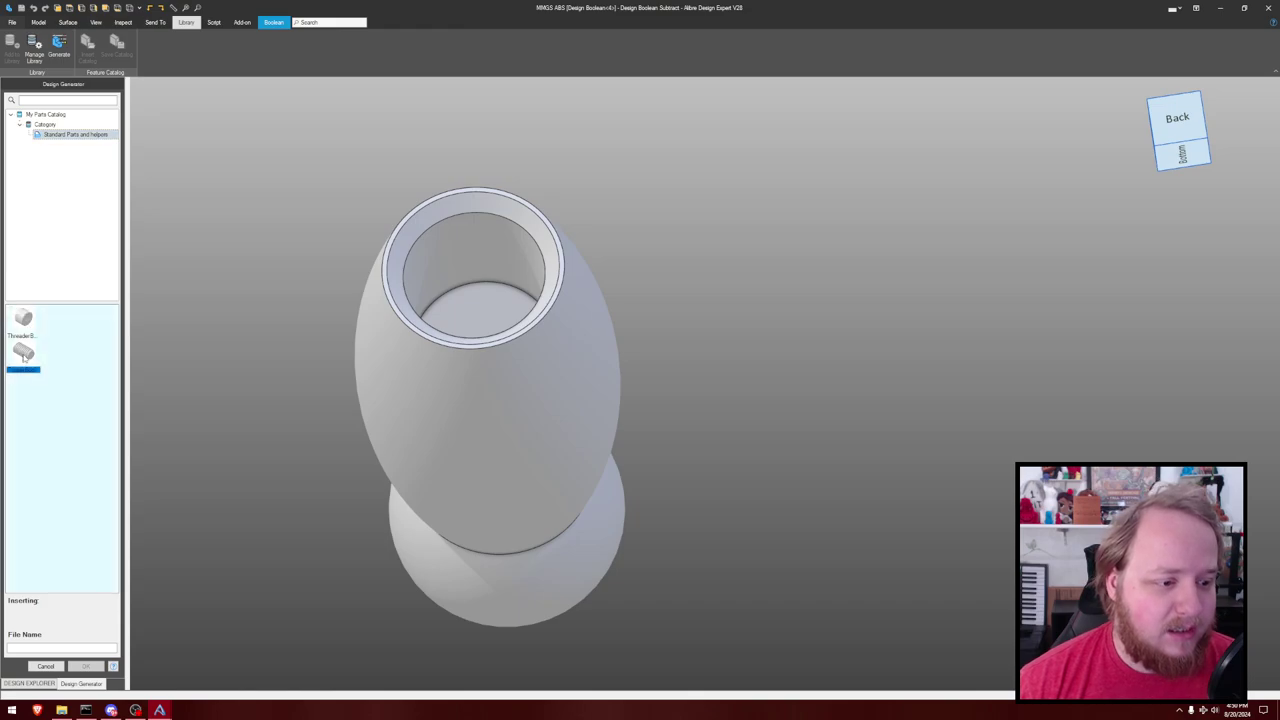
left_click(87, 667)
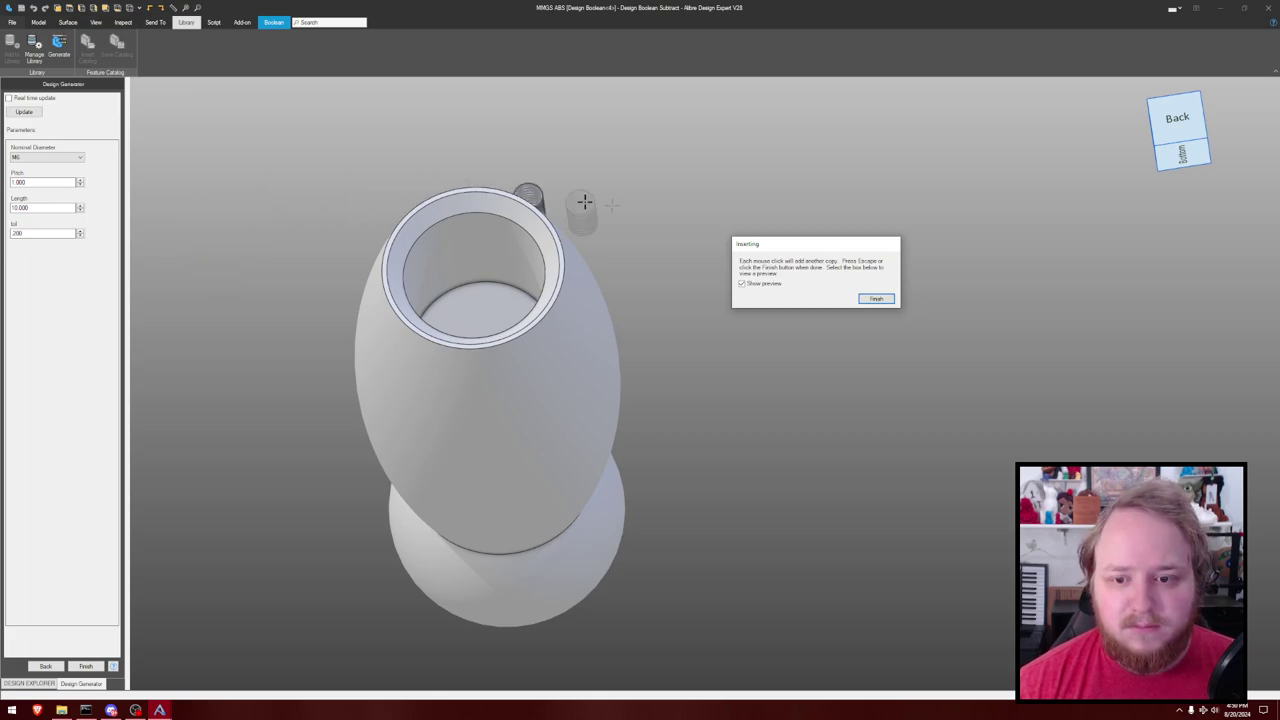
left_click(47, 157)
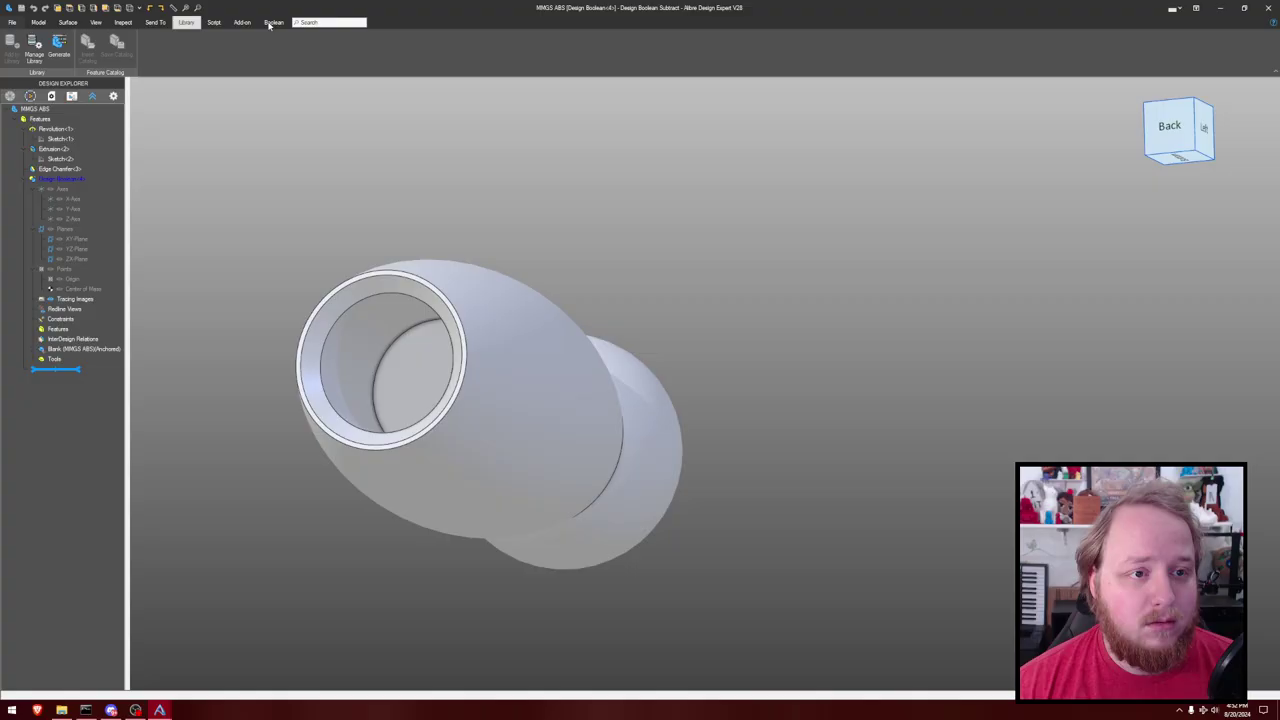
left_click(271, 23)
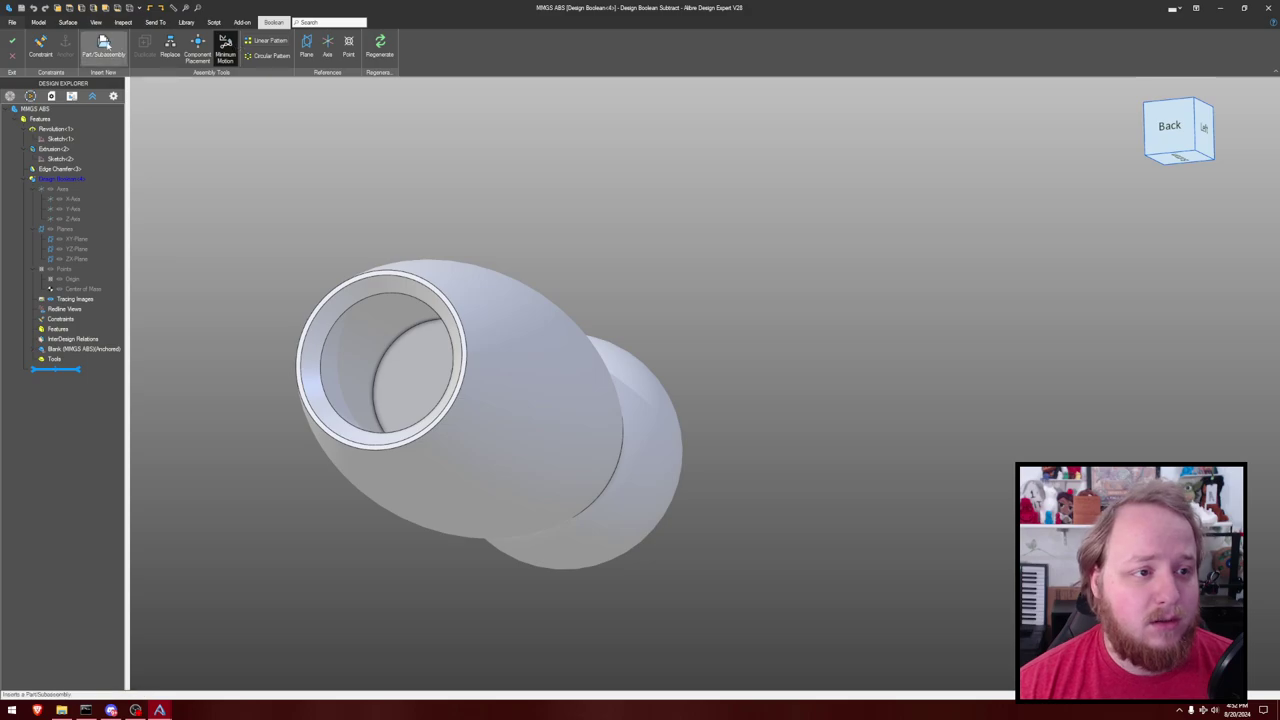
left_click(103, 45)
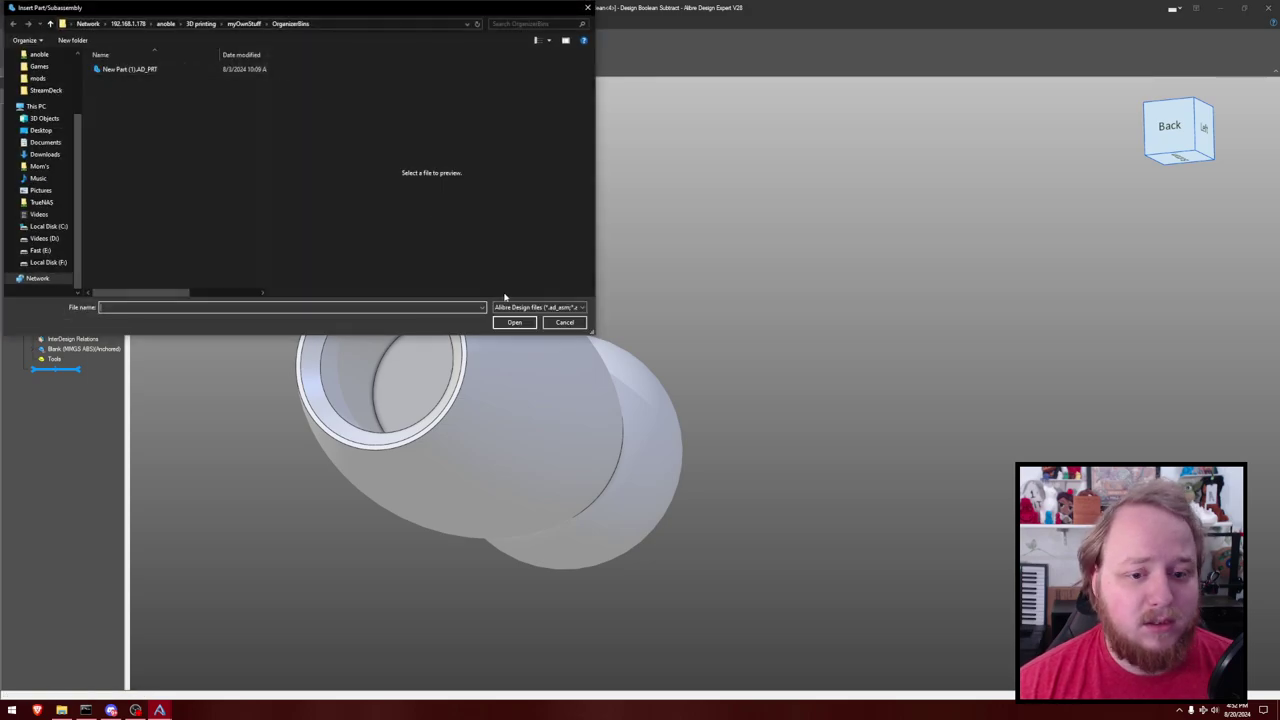
left_click(563, 322)
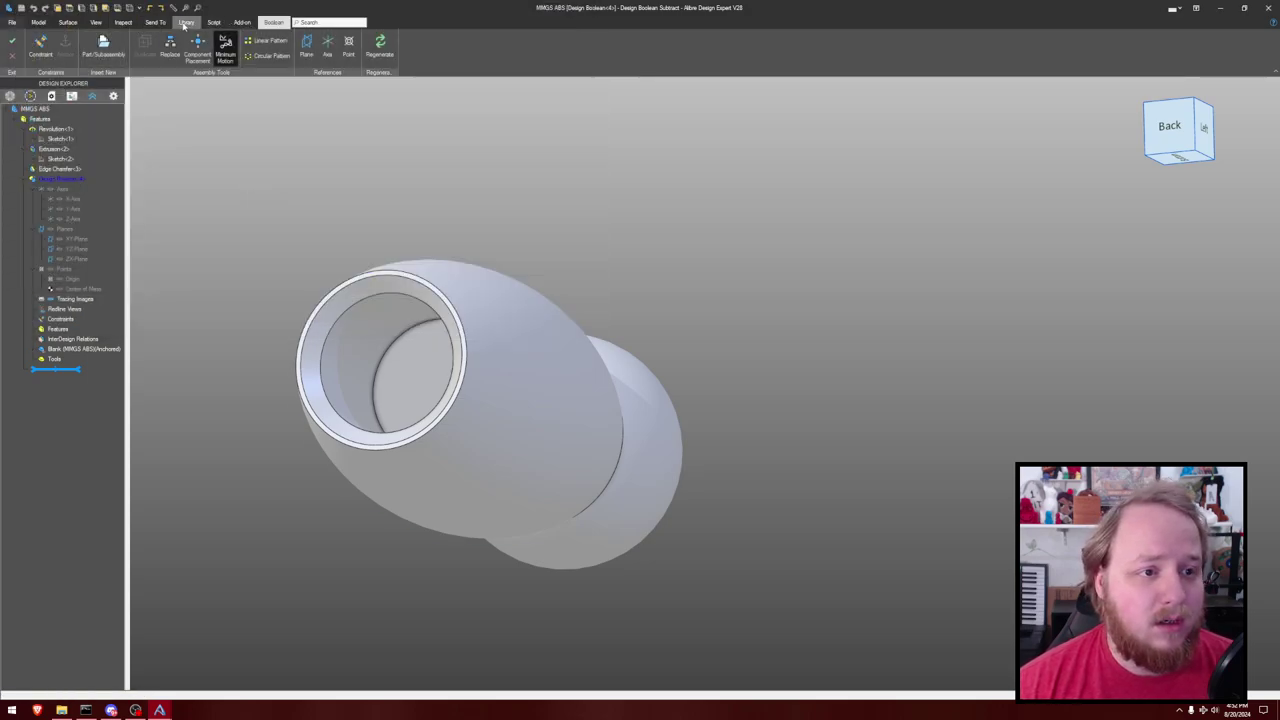
Insert the TapperBool part from the Standard Parts and helpers library into the Boolean subtract, choosing another nominal diameter than M6.
left_click(186, 22)
left_click(59, 45)
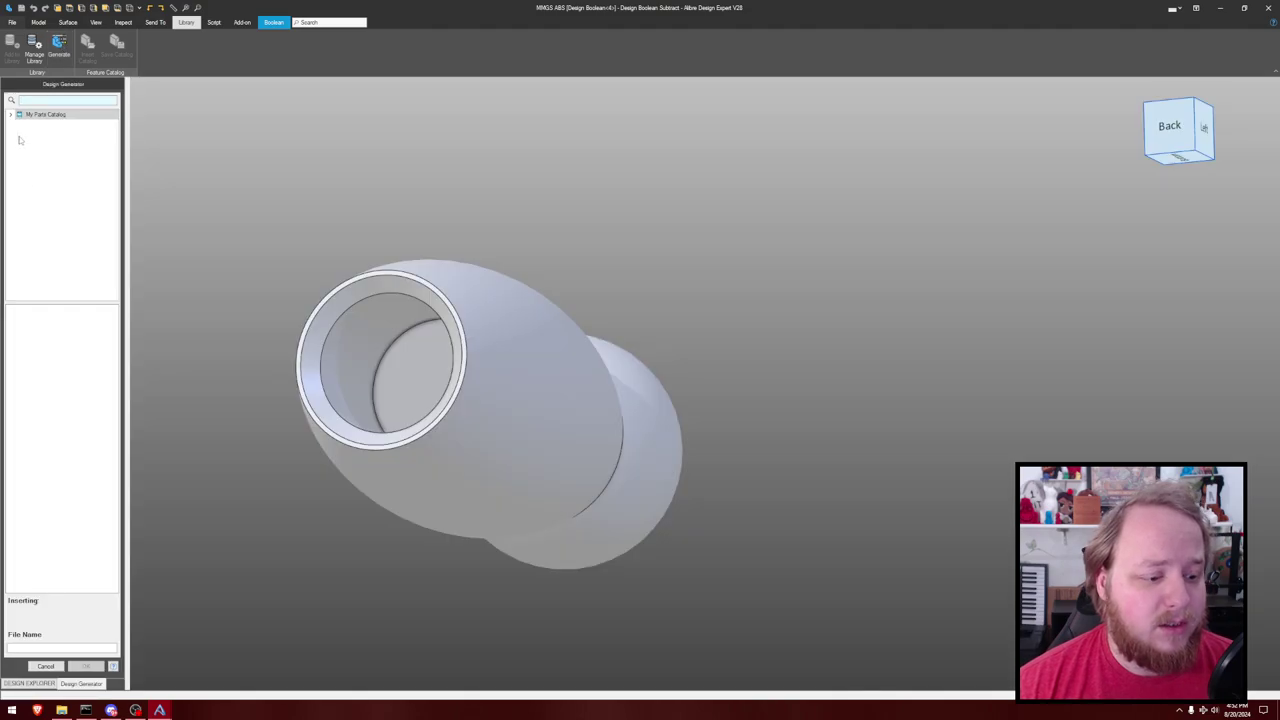
left_click(12, 116)
left_click(20, 124)
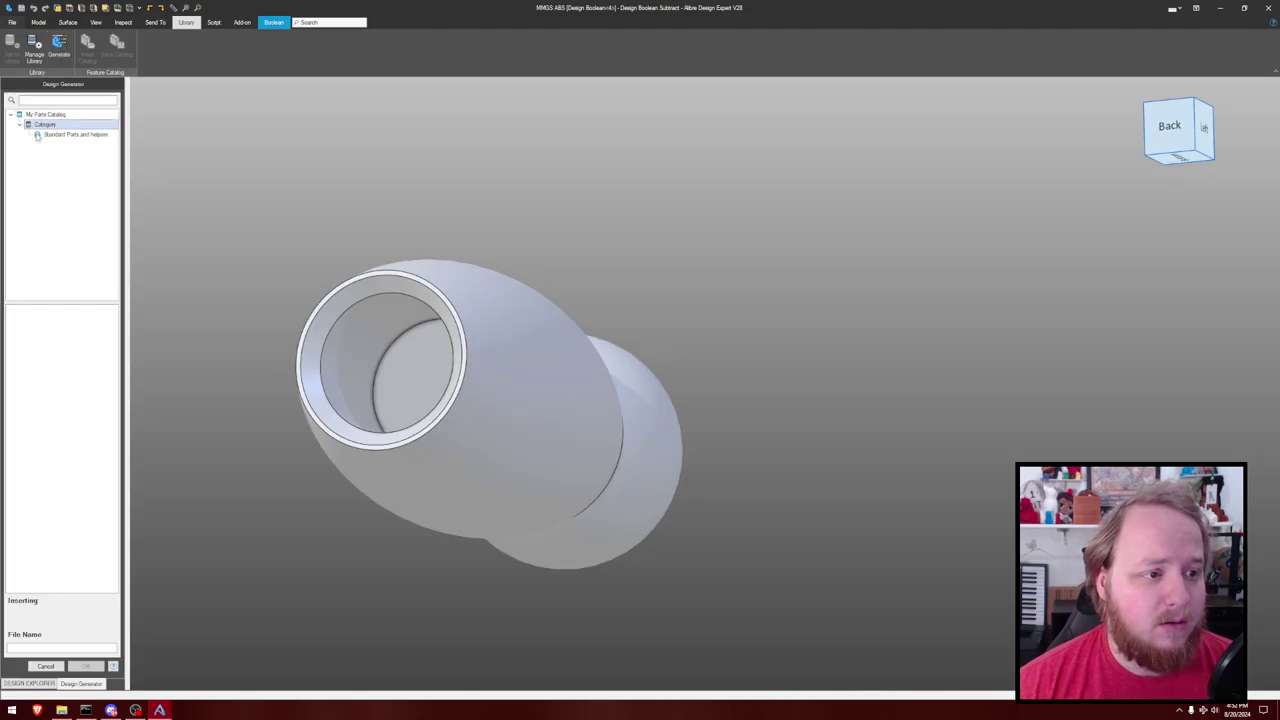
left_click(72, 134)
left_click(23, 318)
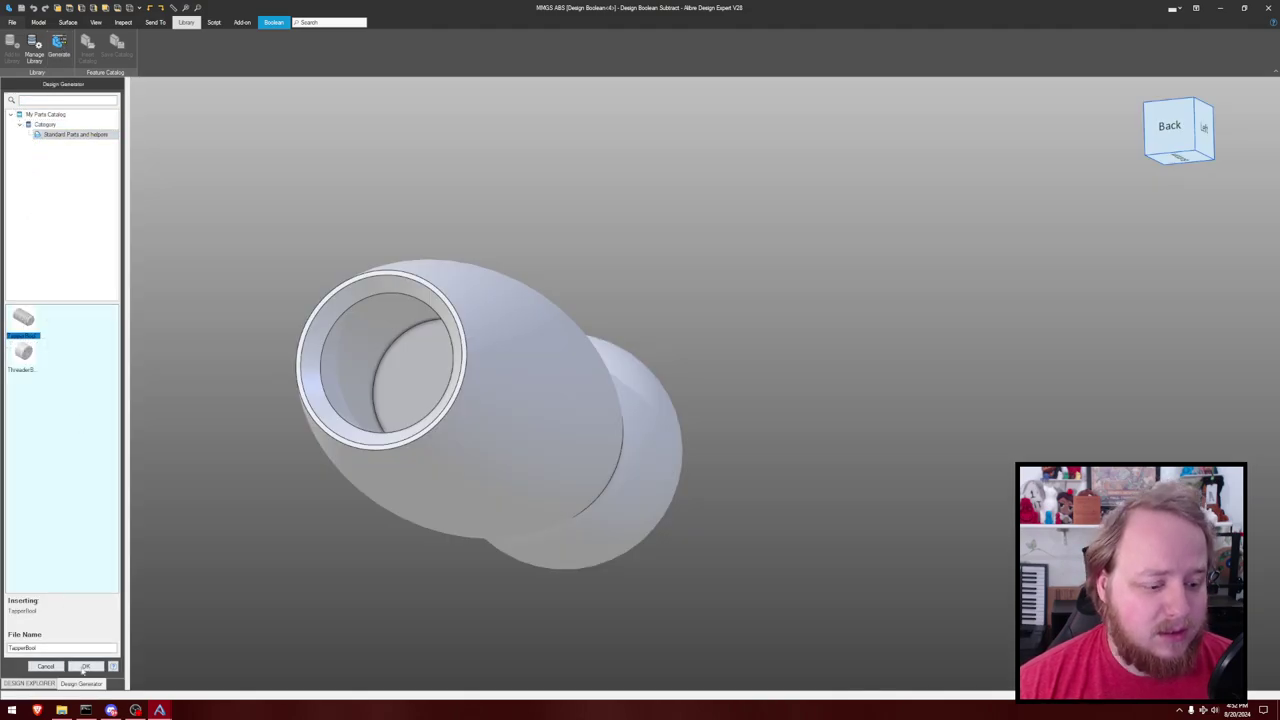
left_click(86, 666)
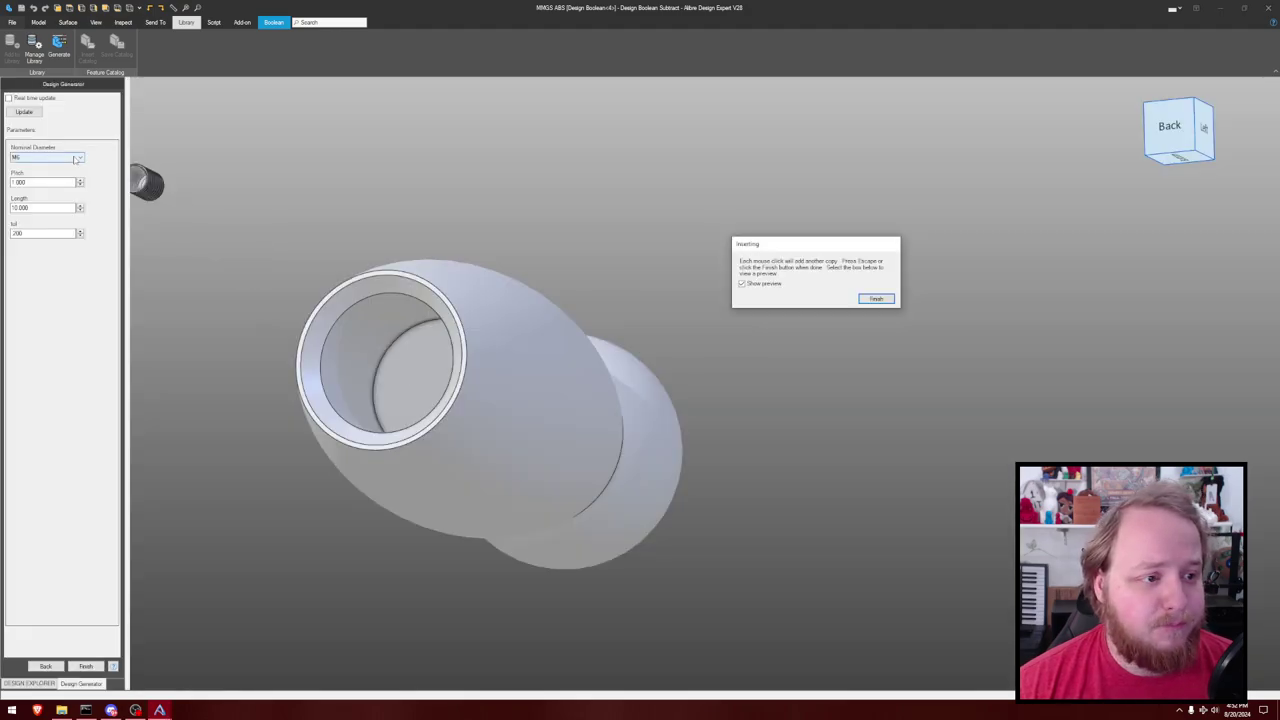
left_click(60, 157)
left_click(39, 246)
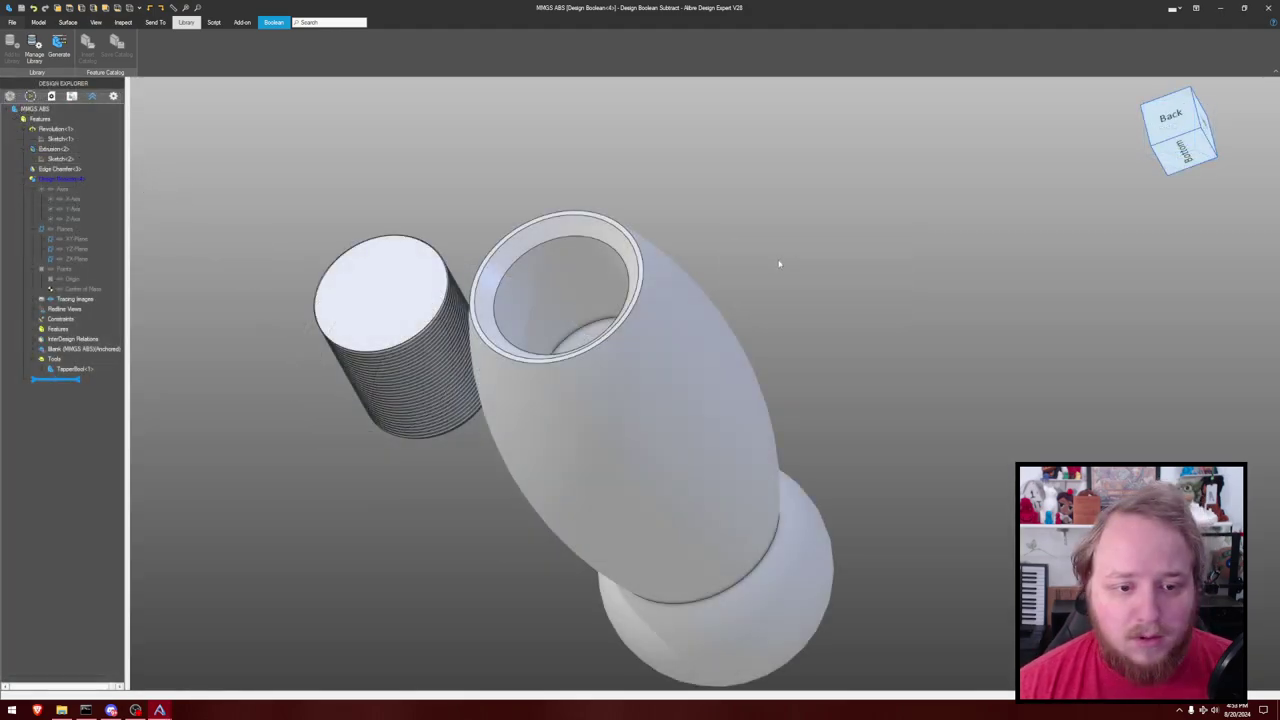
Position the tapper inside the body's end hole with one coaxial and one coincident assembly constraint.
mouse_move(779, 264)
middle_mouse_down()
mouse_move(777, 249)
mouse_move(773, 270)
middle_mouse_up()
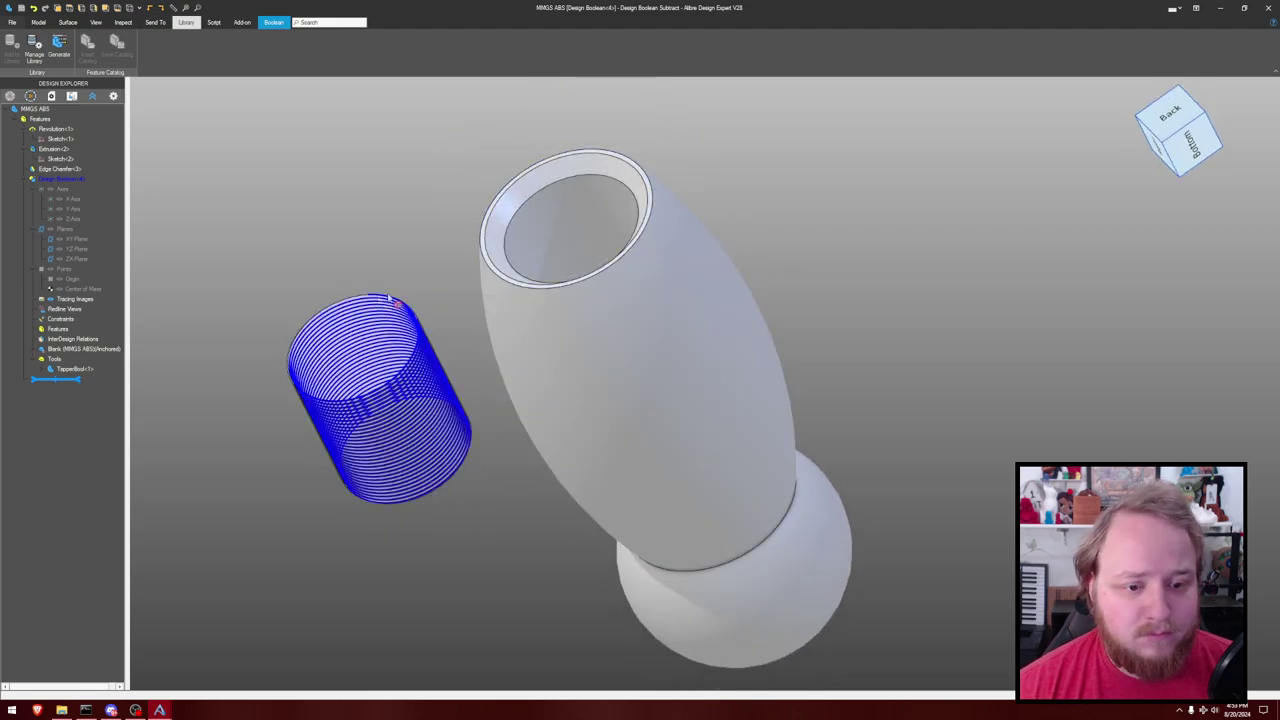
middle_click_drag(429, 266, 428, 236)
right_click_drag(427, 238, 327, 337)
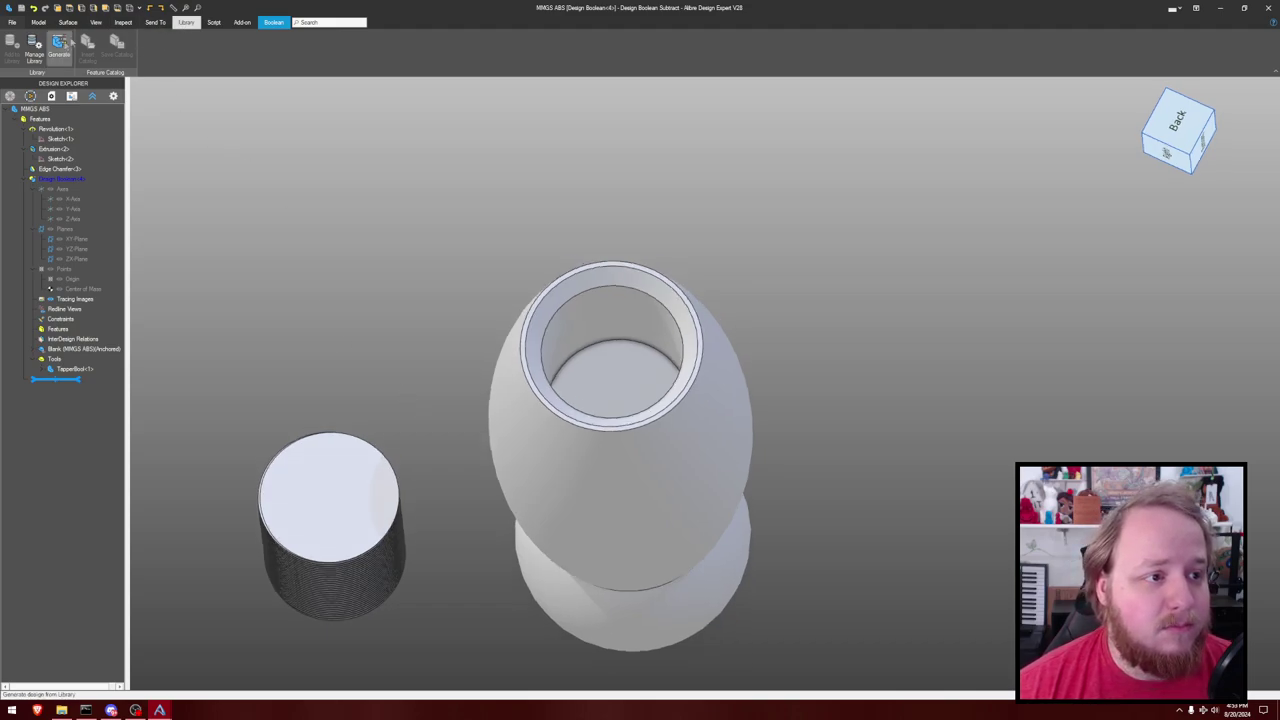
left_click(272, 22)
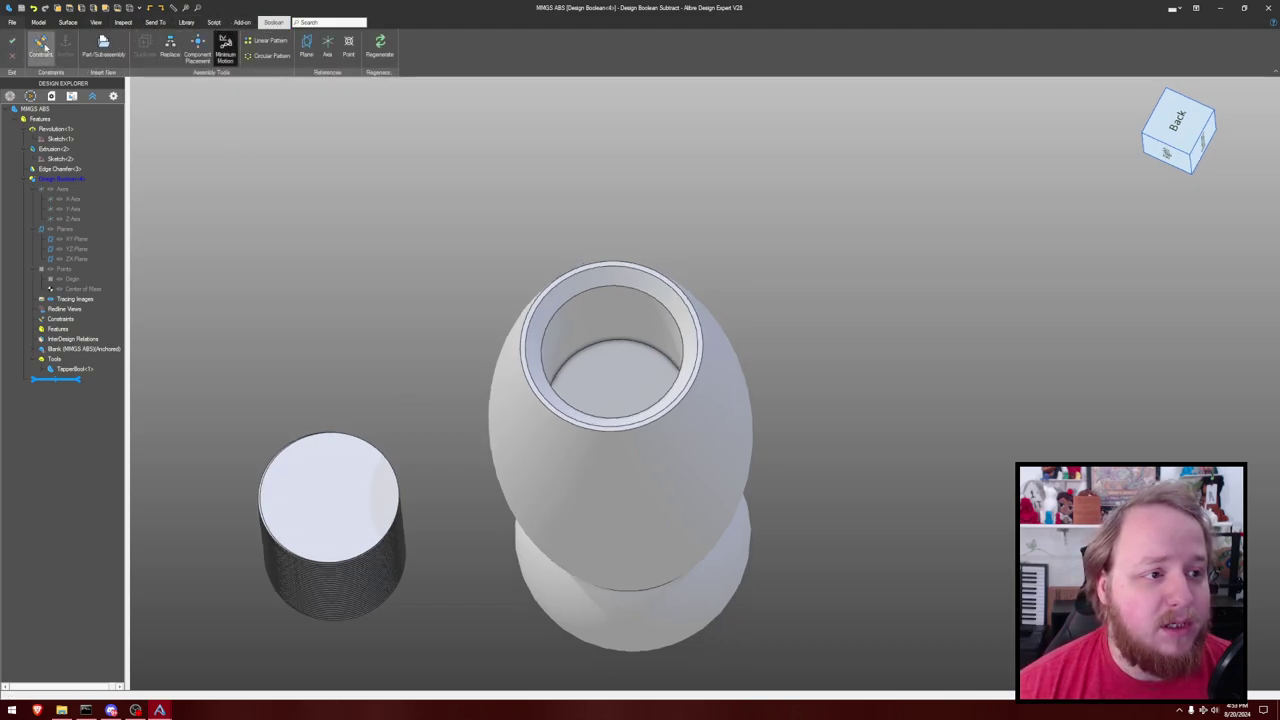
left_click(40, 45)
left_click(492, 390)
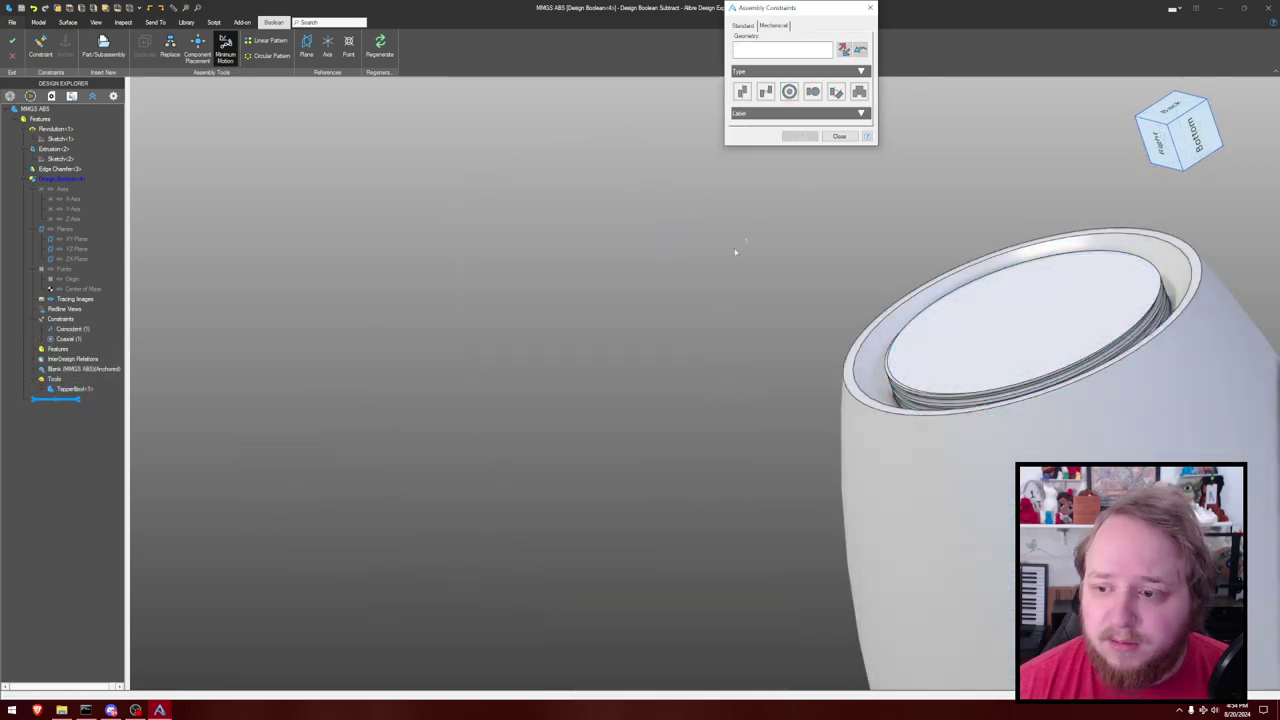
Finish constraining the tapper and apply the Boolean subtract to the body.
middle_click_drag(764, 254, 650, 257)
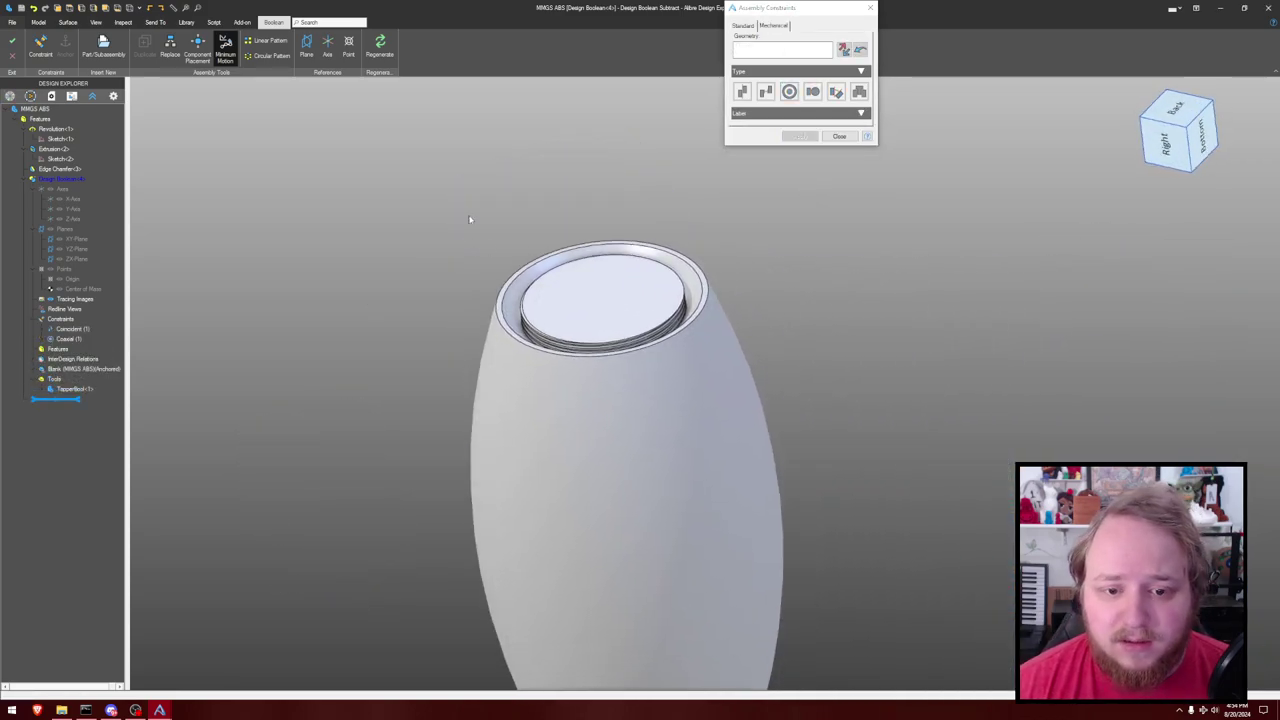
middle_click_drag(470, 219, 630, 201)
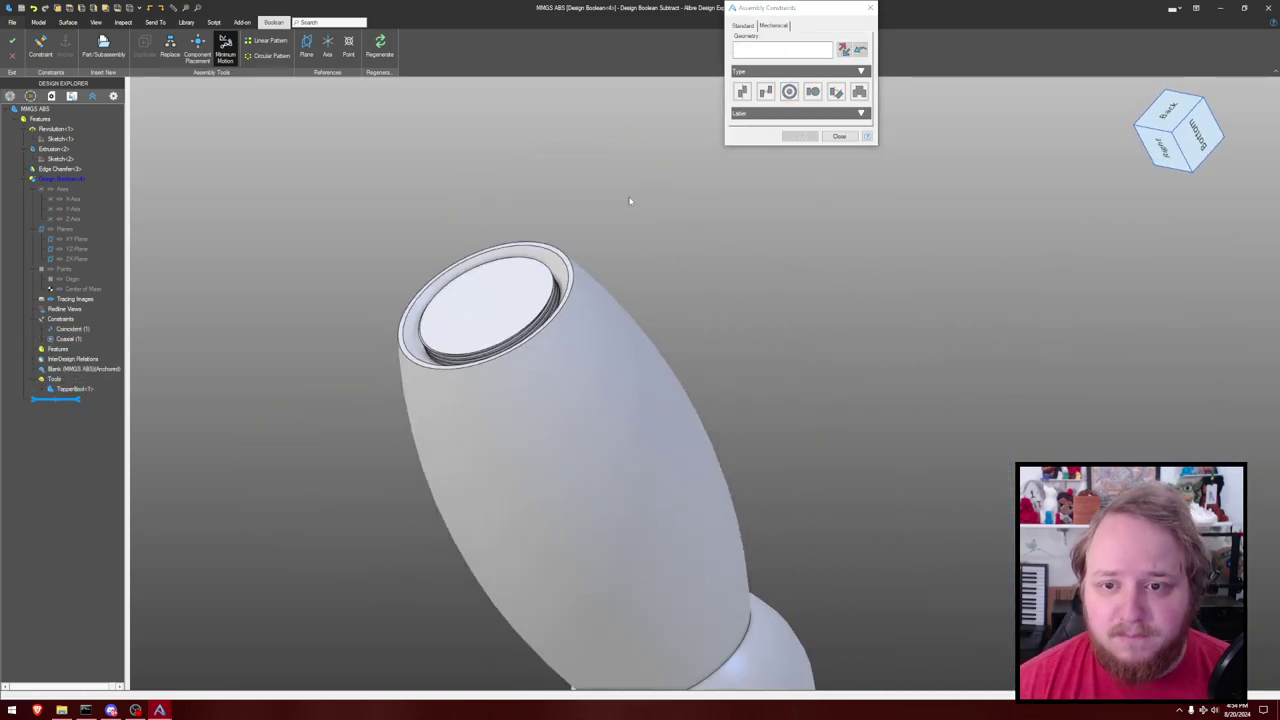
left_click(840, 136)
left_click(12, 41)
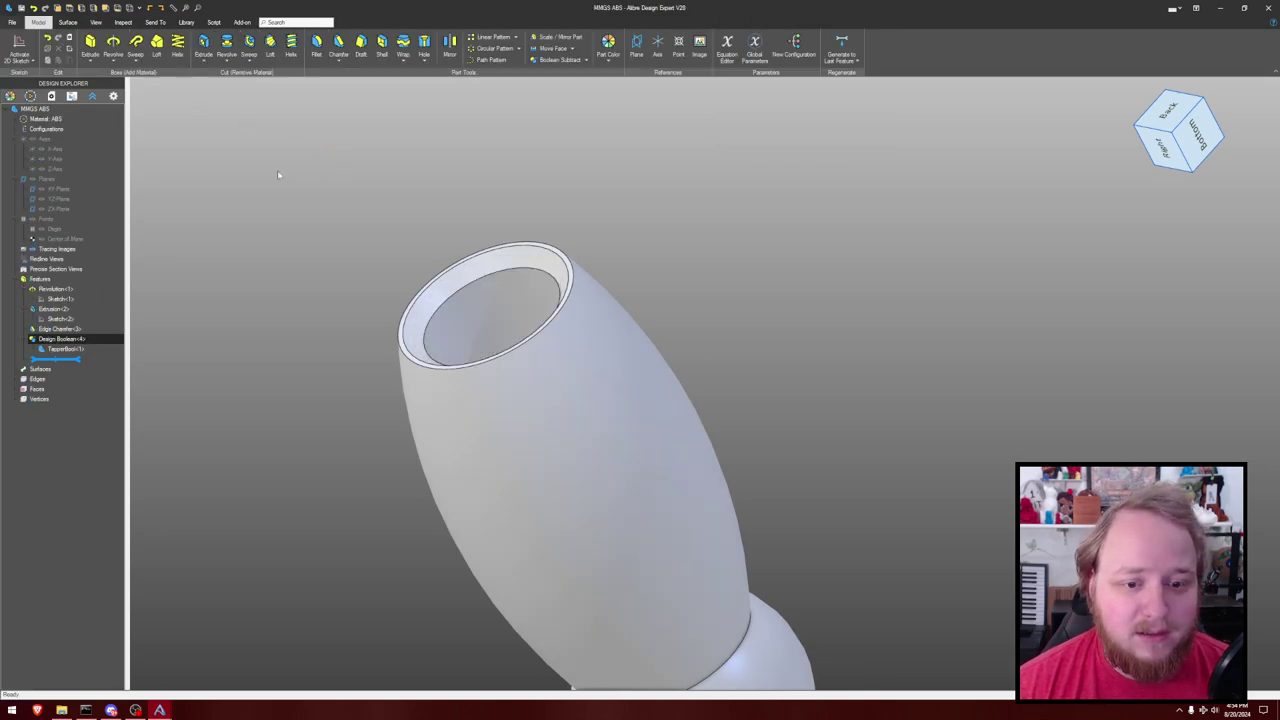
Edit the diameter dimension of the end hole's circle in its sketch and regenerate the part through its last feature.
middle_click_drag(278, 173, 296, 185)
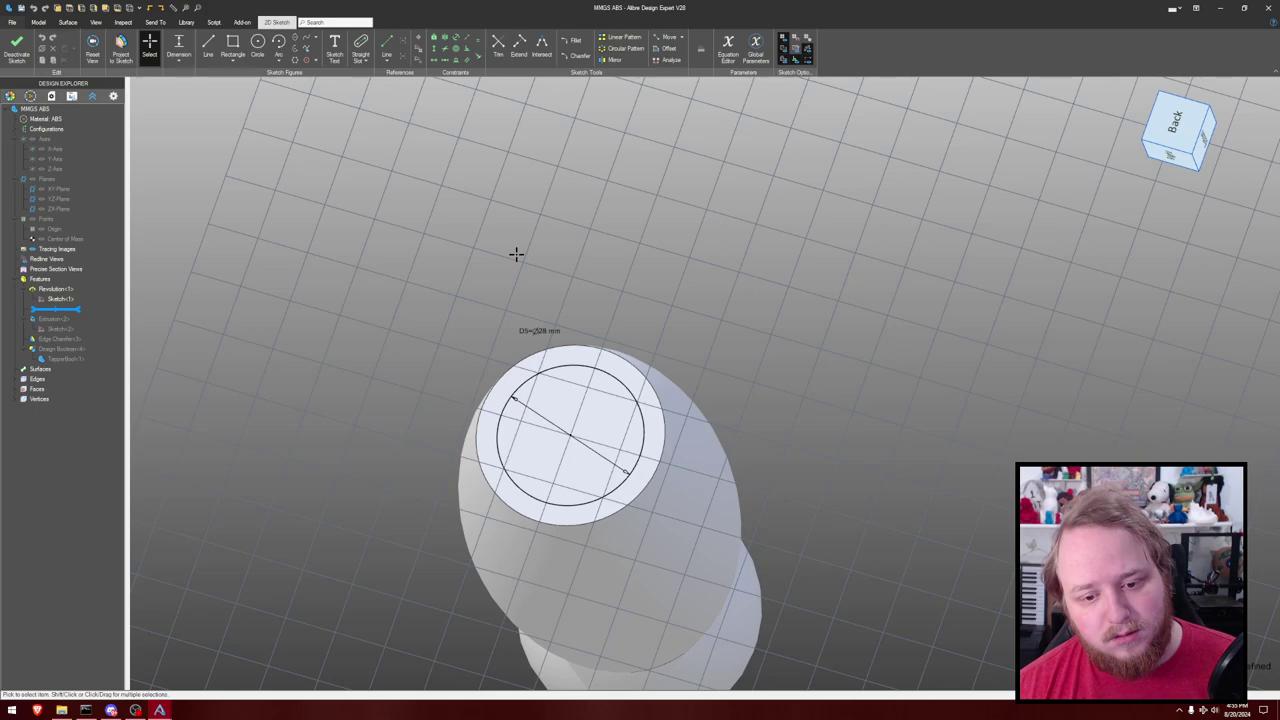
left_click(548, 316)
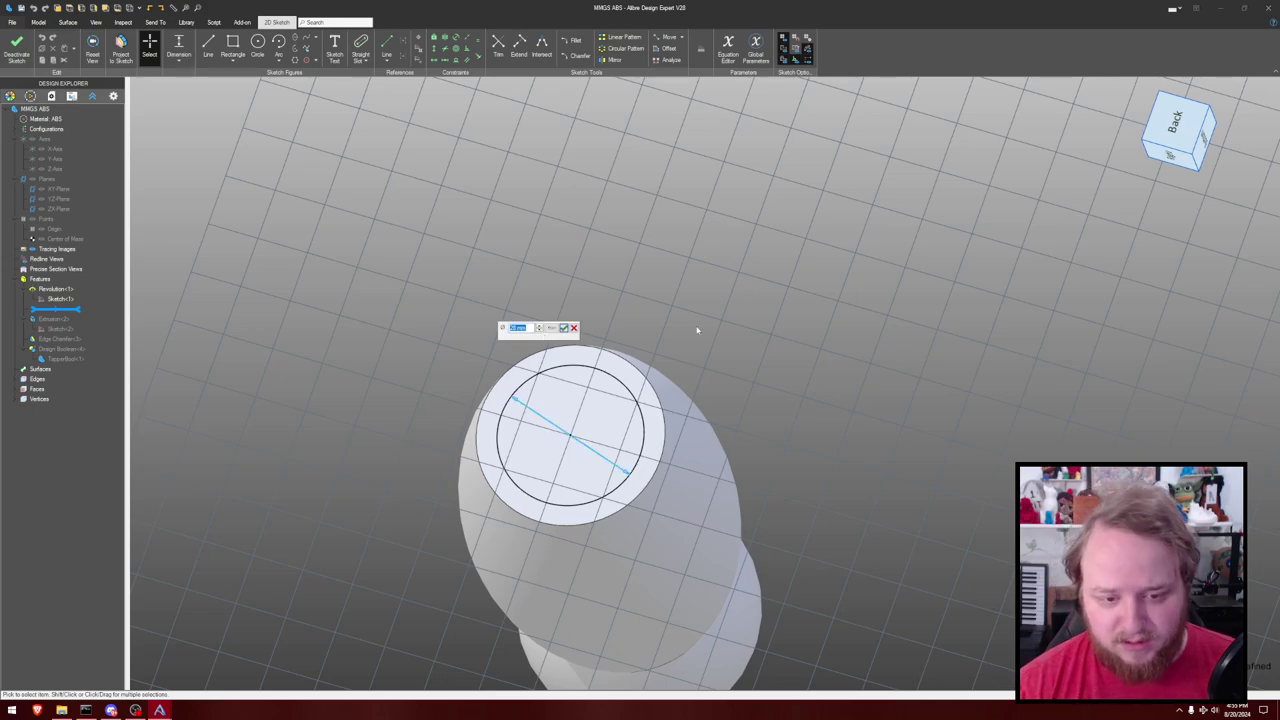
key("Return")
key("ctrl+k")
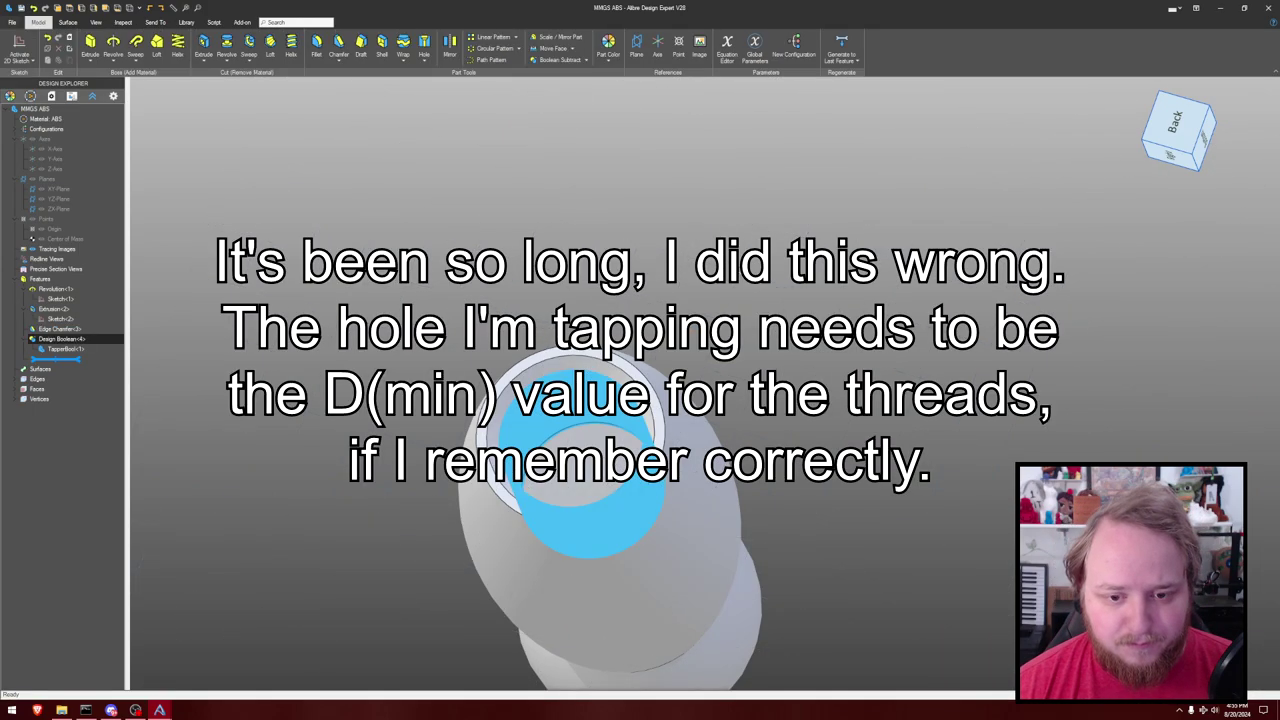
middle_click_drag(590, 450, 705, 350)
scroll(715, 330, "up", 2)
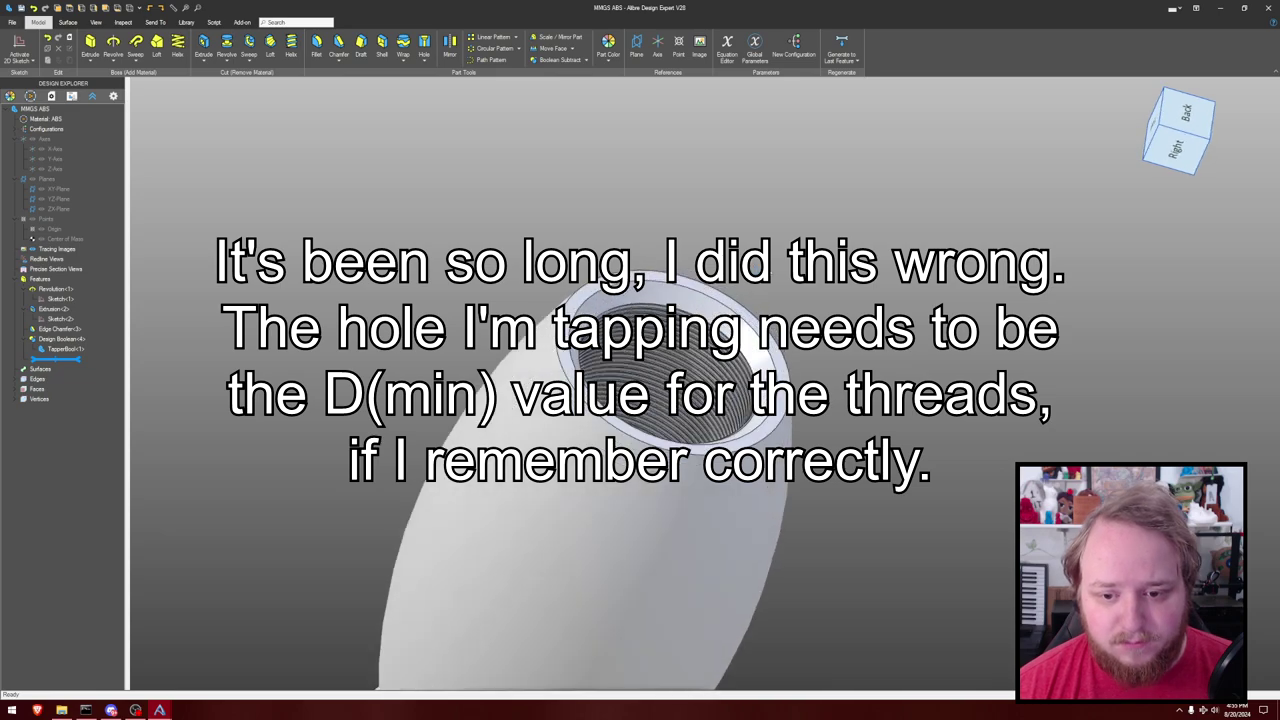
middle_click_drag(771, 272, 697, 285)
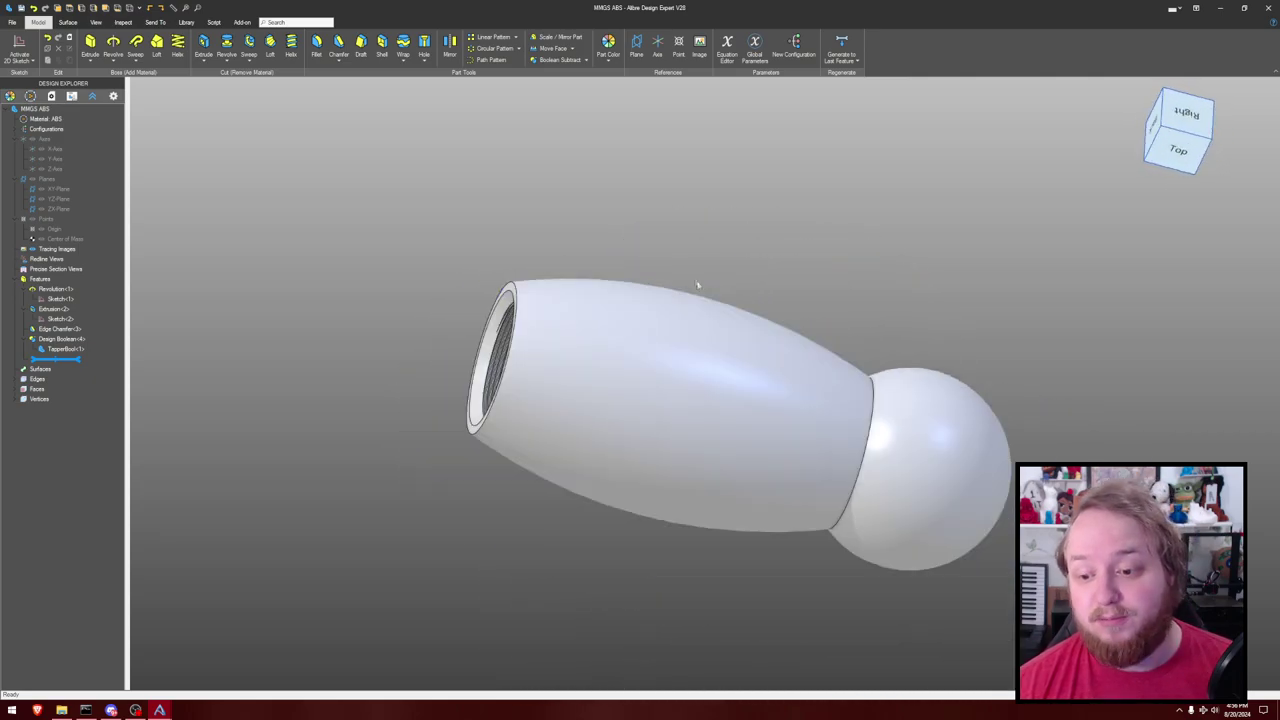
middle_click_drag(731, 244, 665, 262)
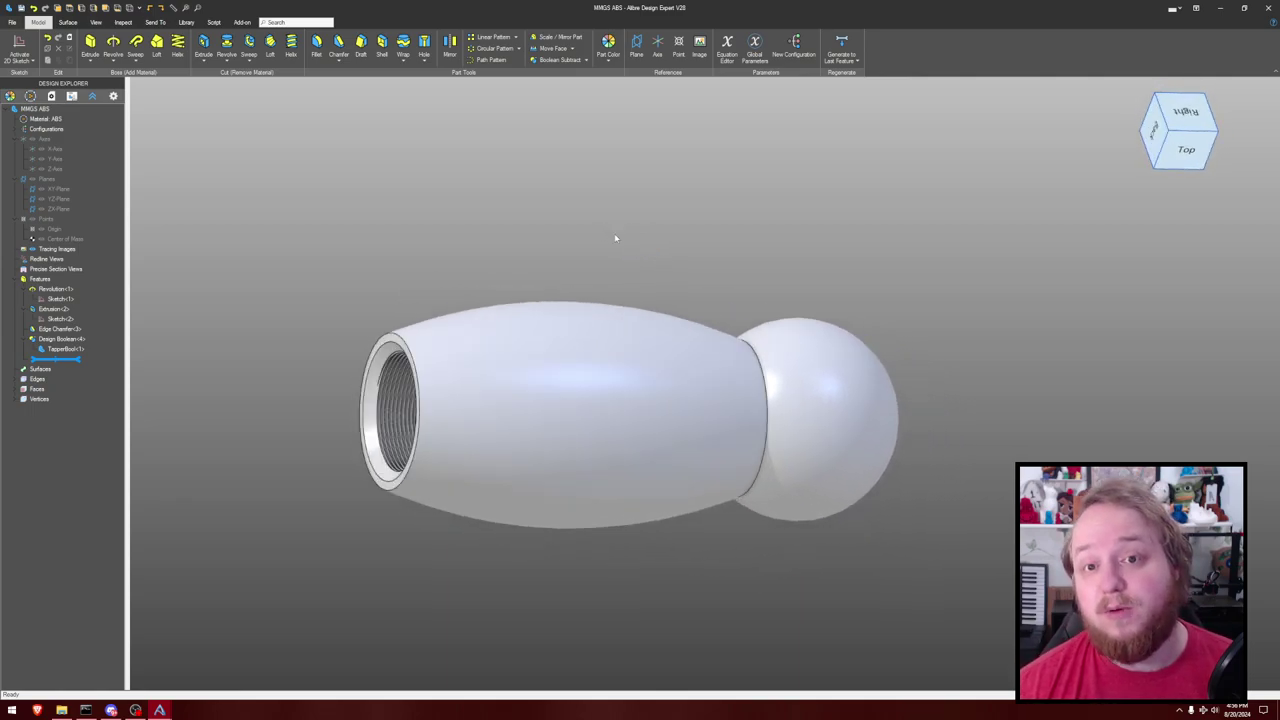
middle_click_drag(585, 221, 705, 242)
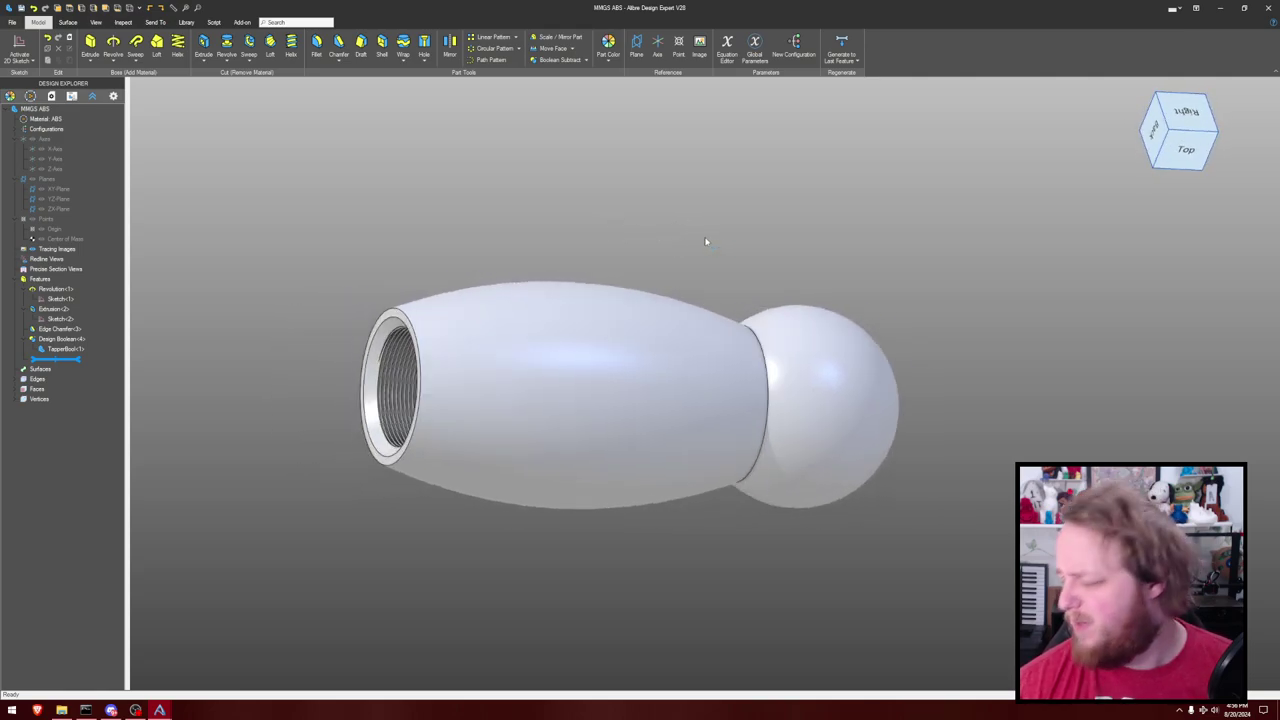